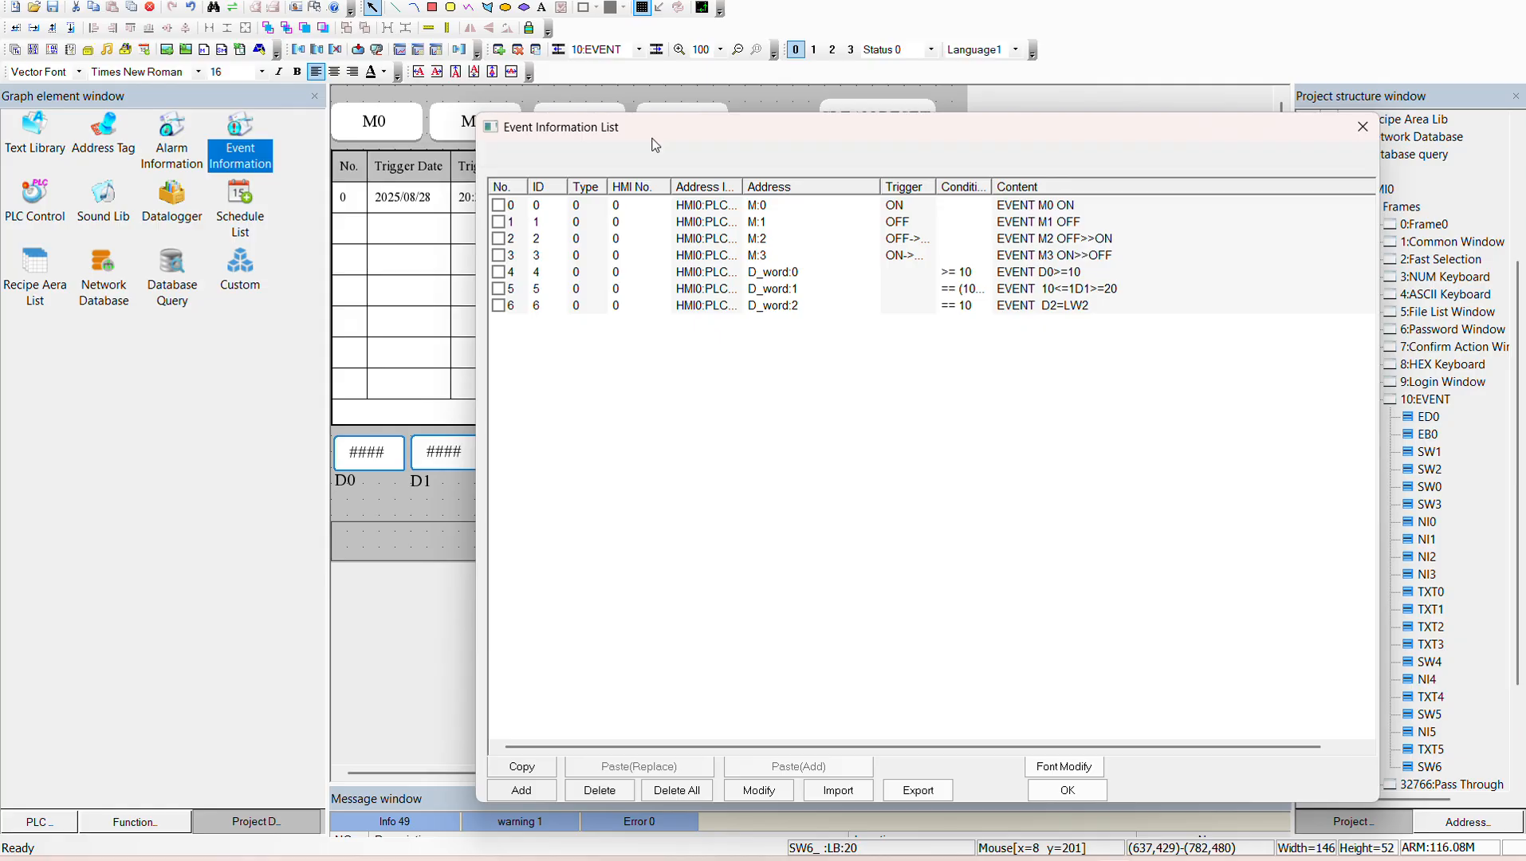
Step: Enable the pop-up window for the M0 ON event, using 0:Frame0 with Confirm Pop, and accept the event list
double_click(643, 205)
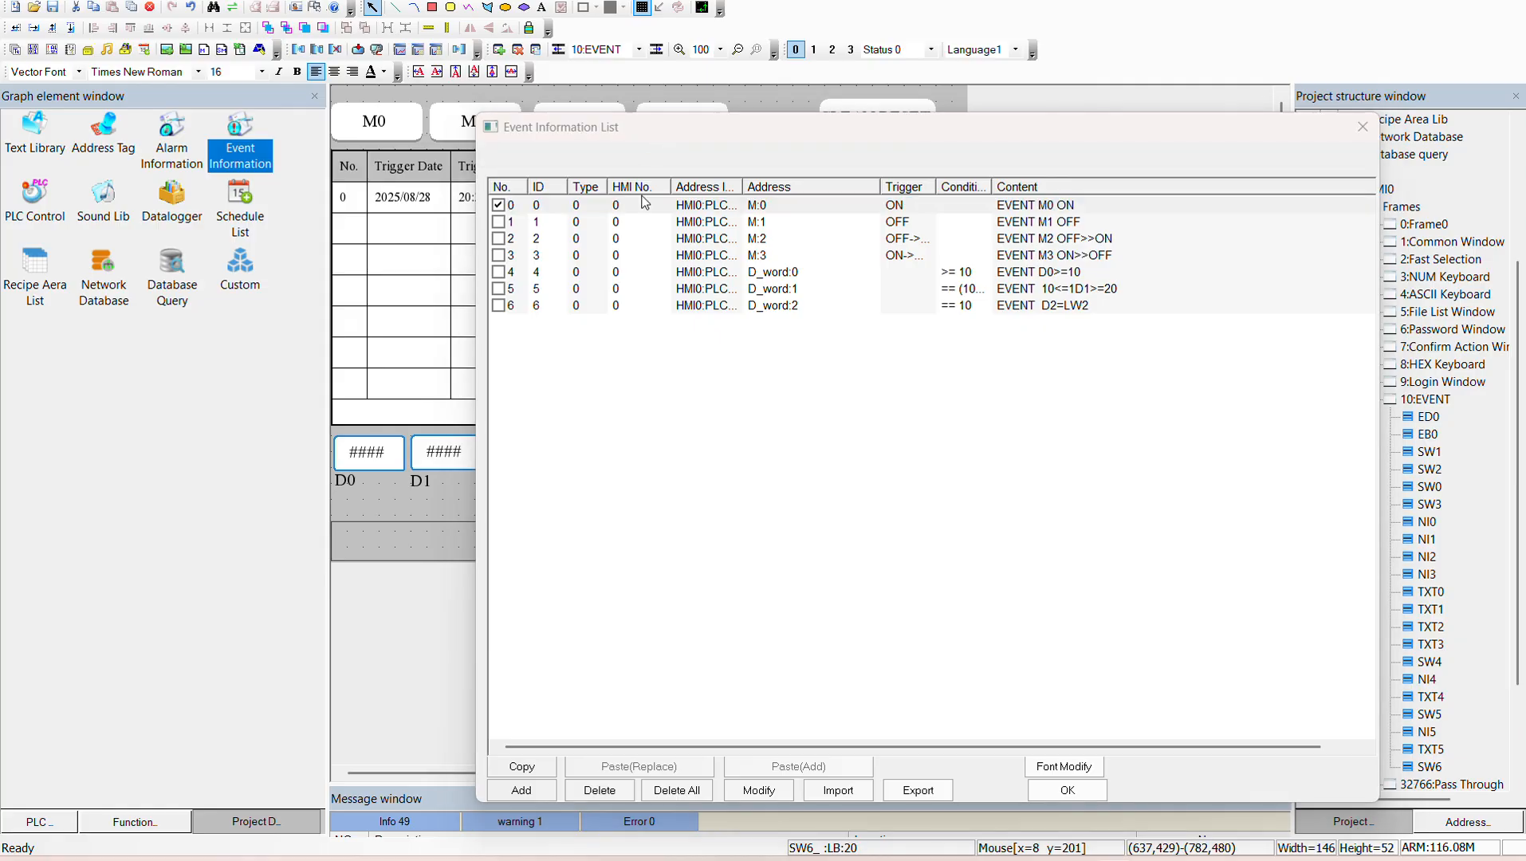
left_click_drag(594, 187, 318, 71)
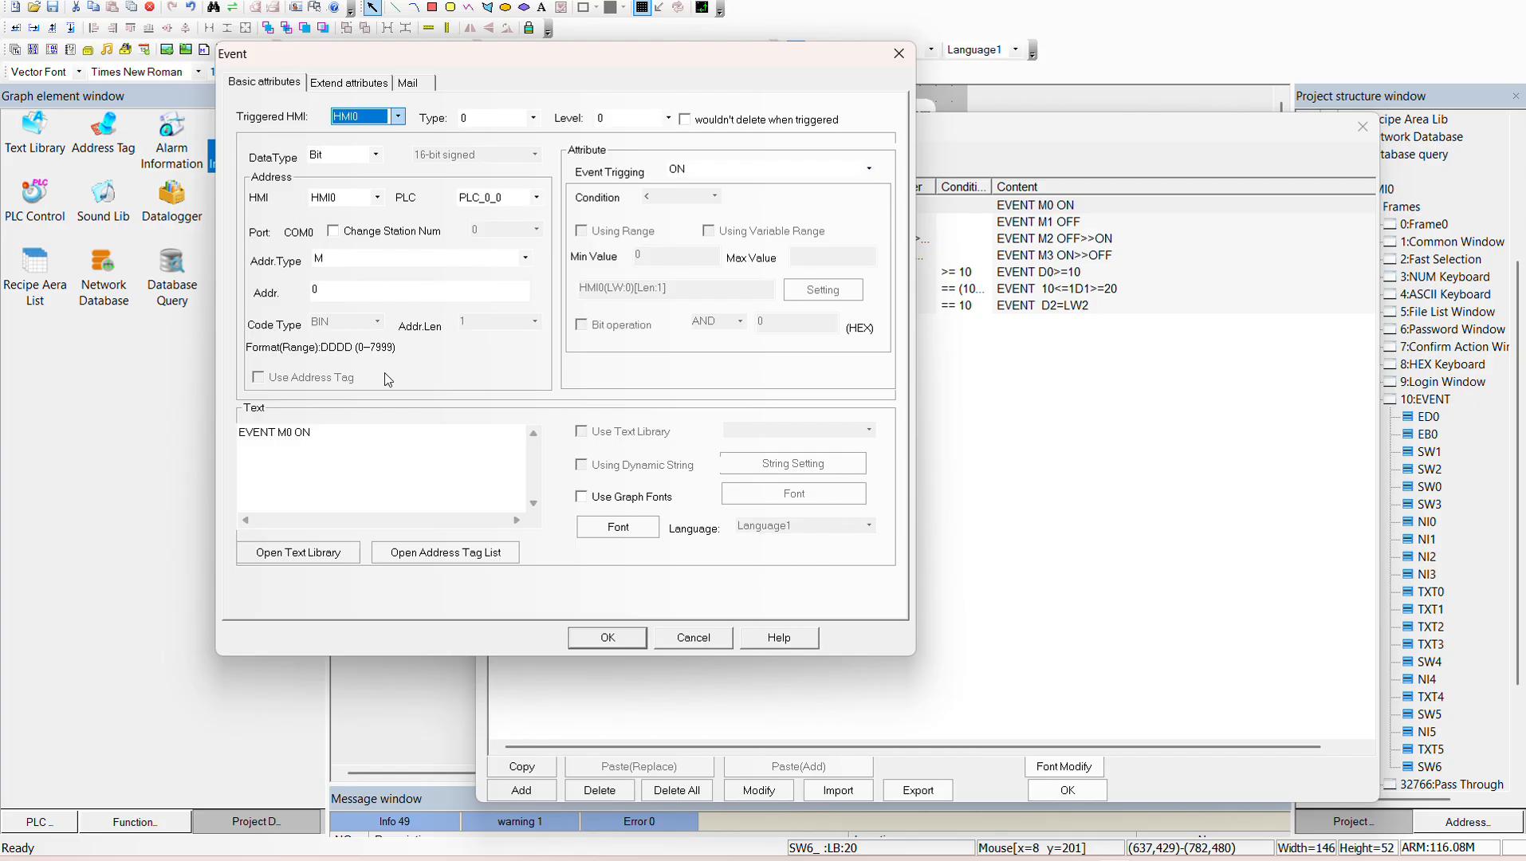
left_click(351, 84)
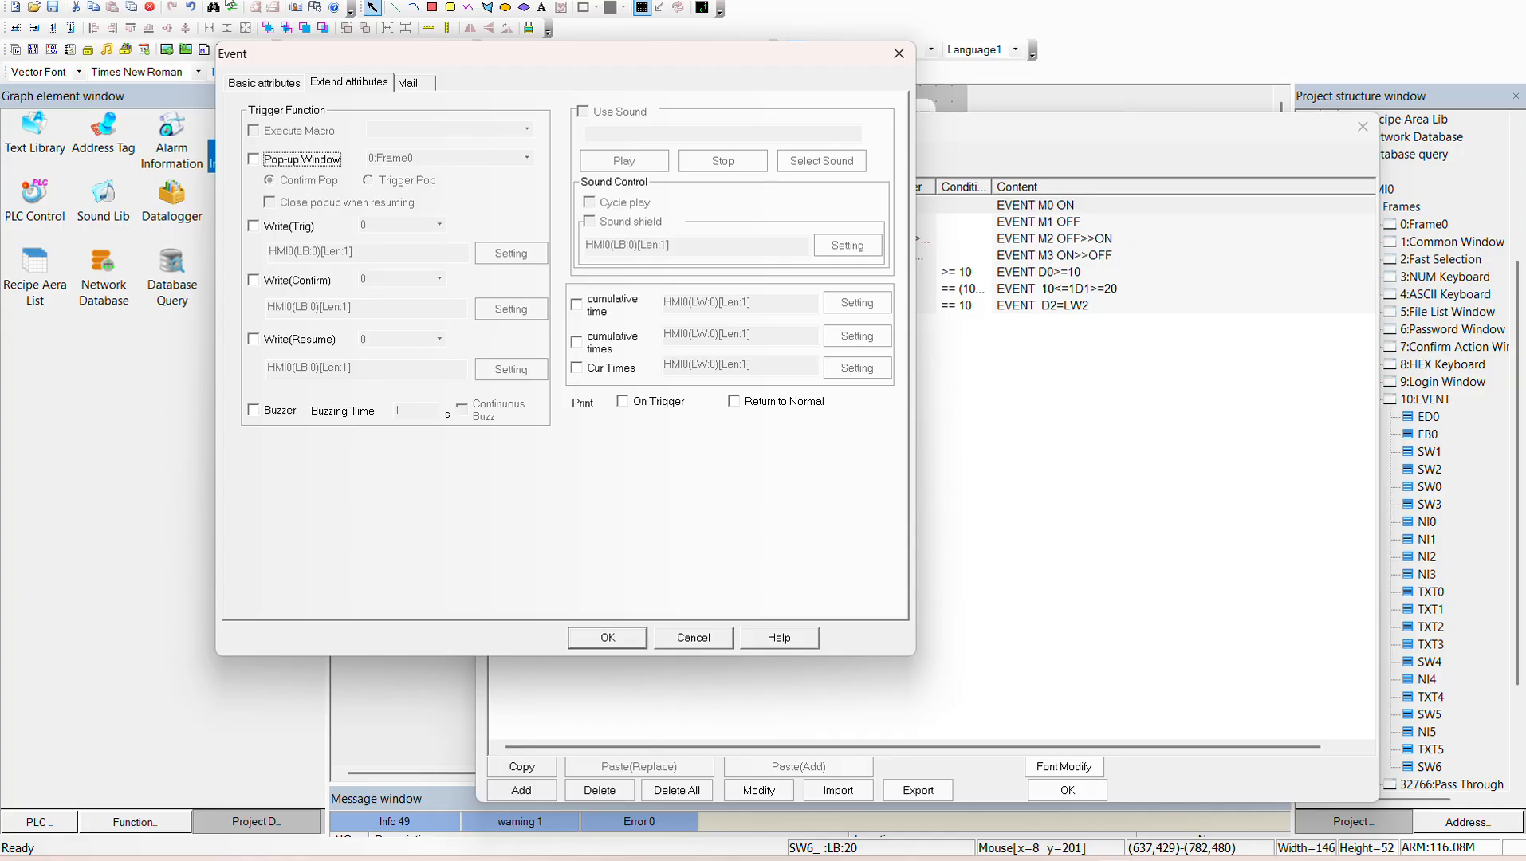
left_click(279, 84)
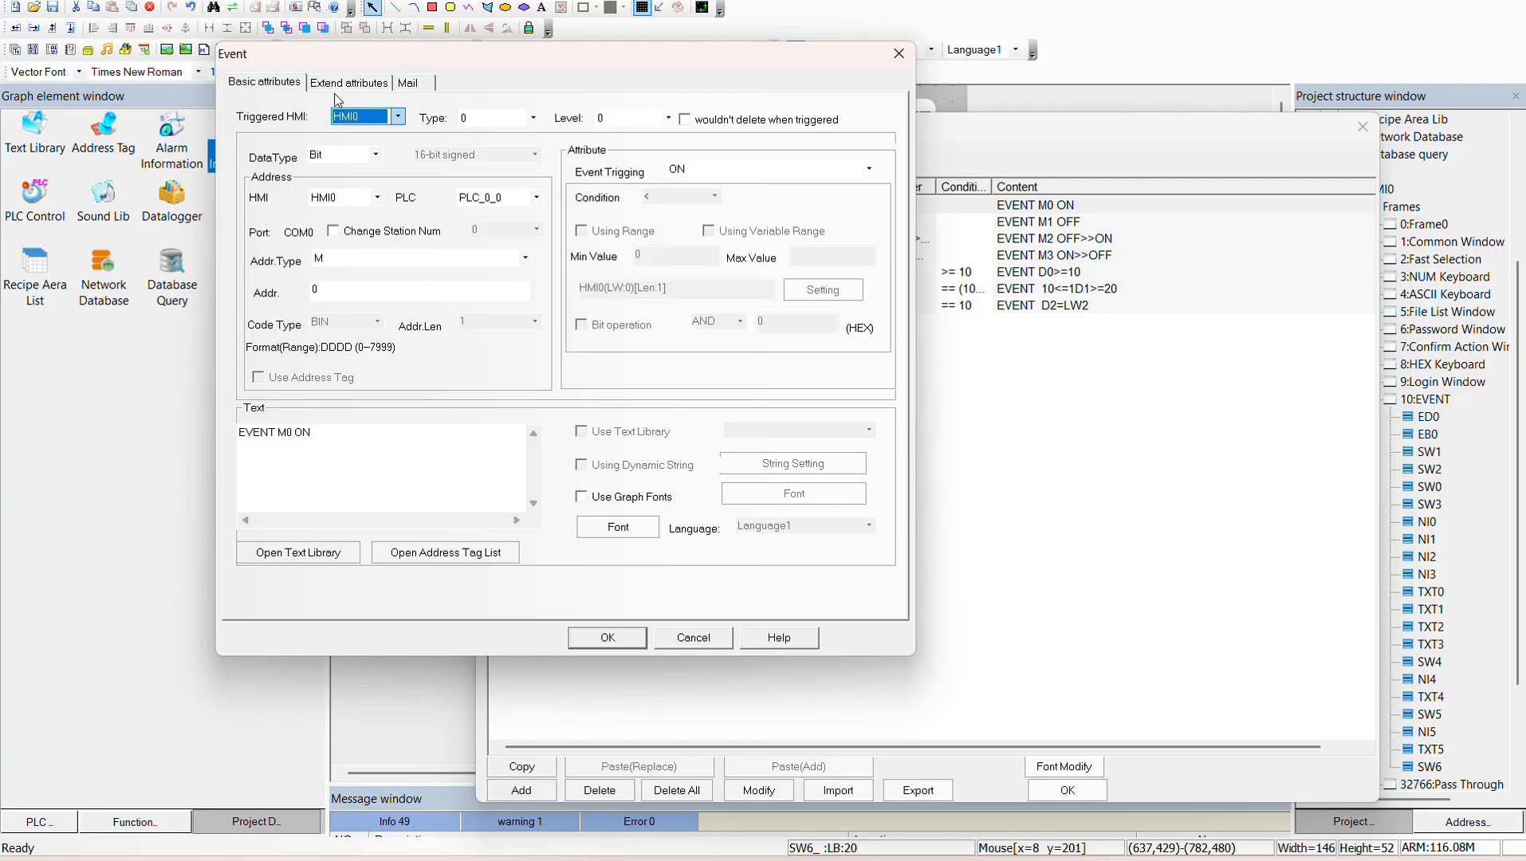
left_click(336, 85)
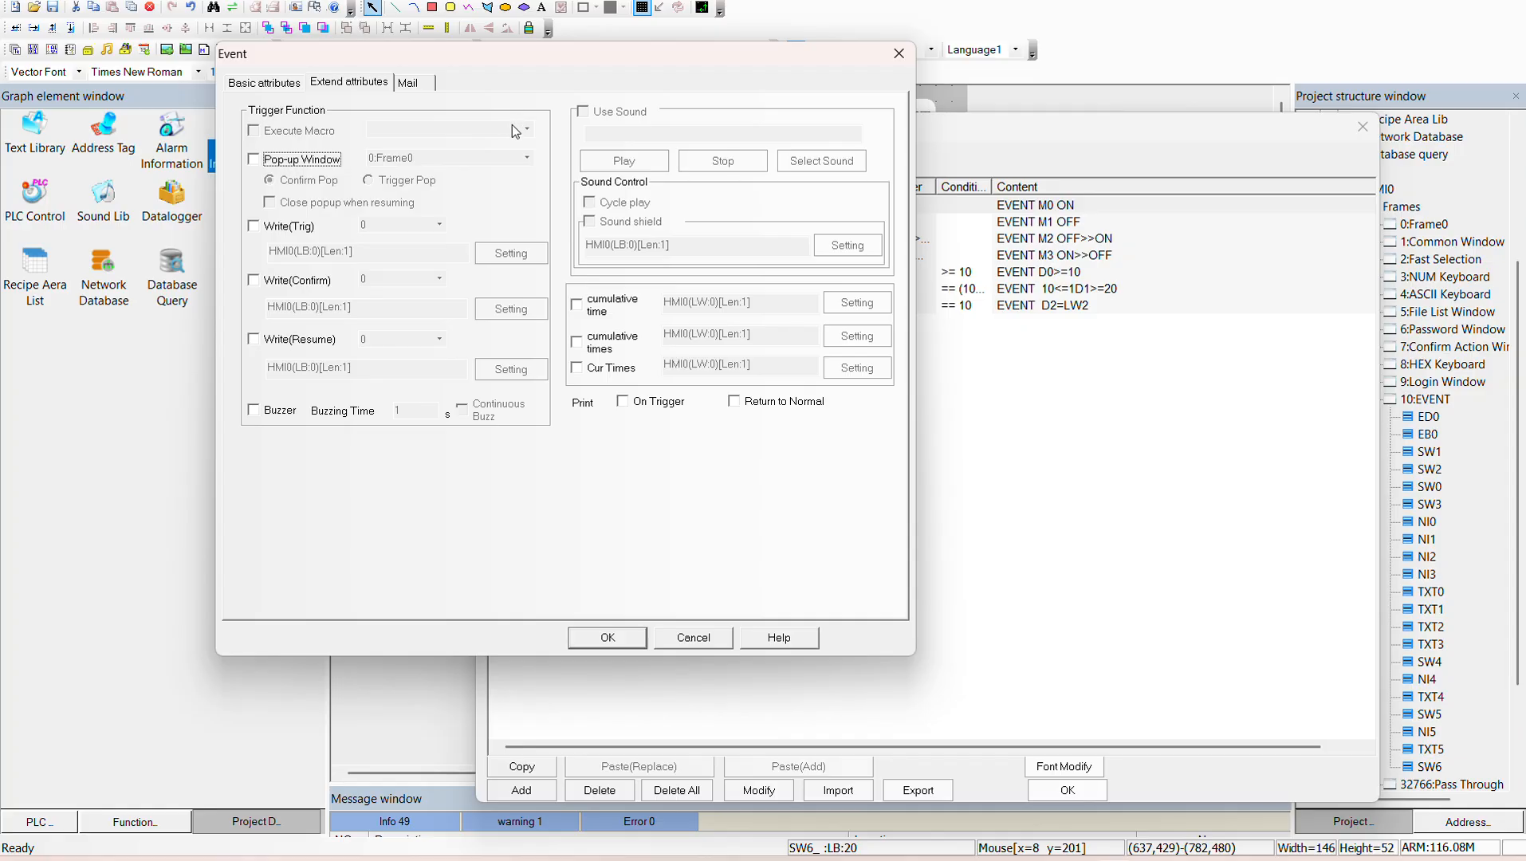
left_click(257, 161)
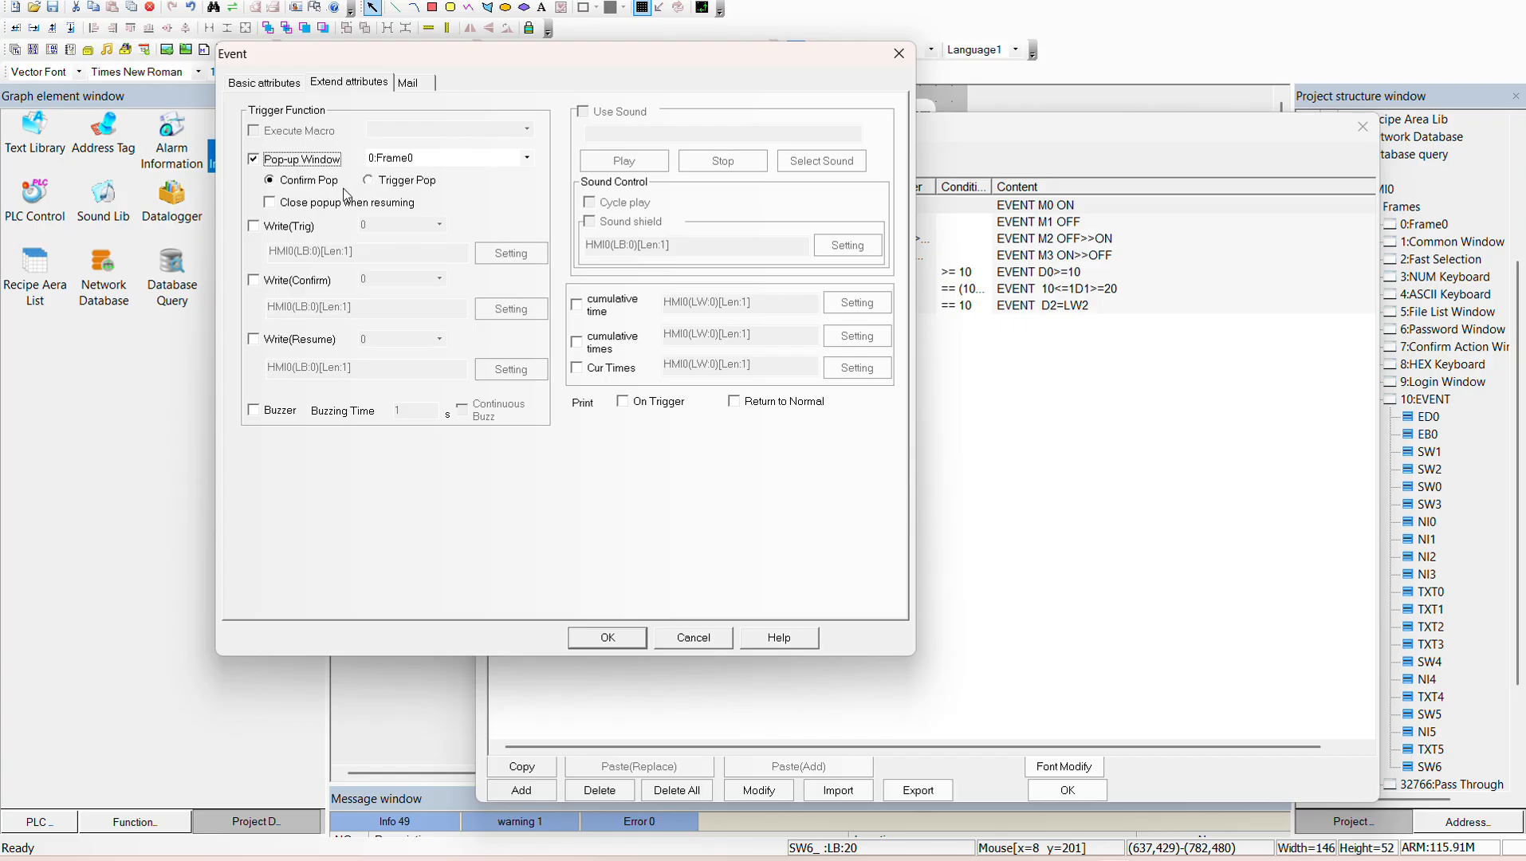
left_click_drag(347, 50, 569, 330)
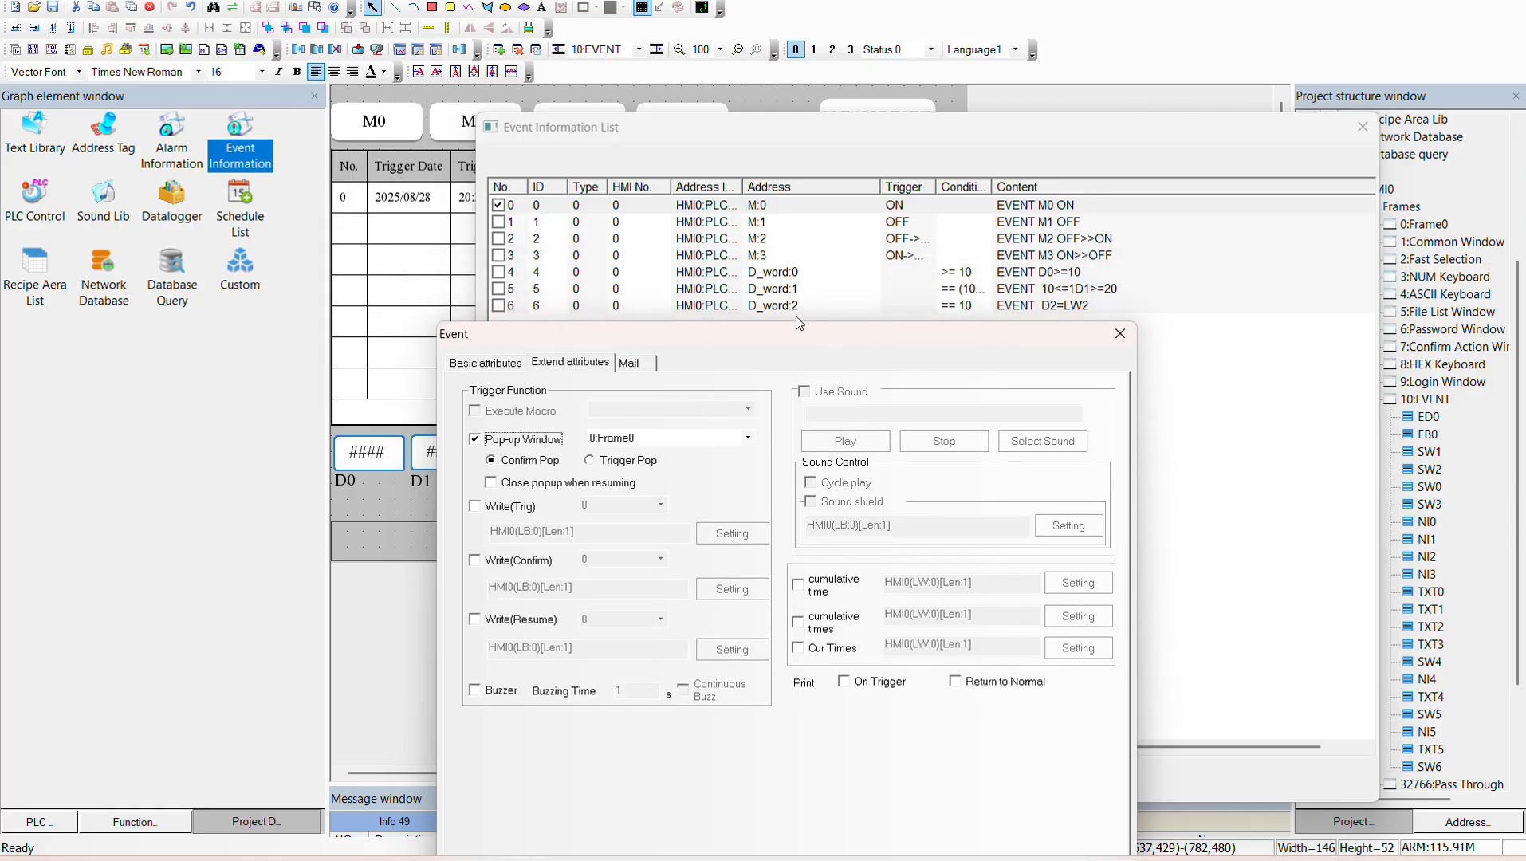
left_click_drag(794, 343, 736, 120)
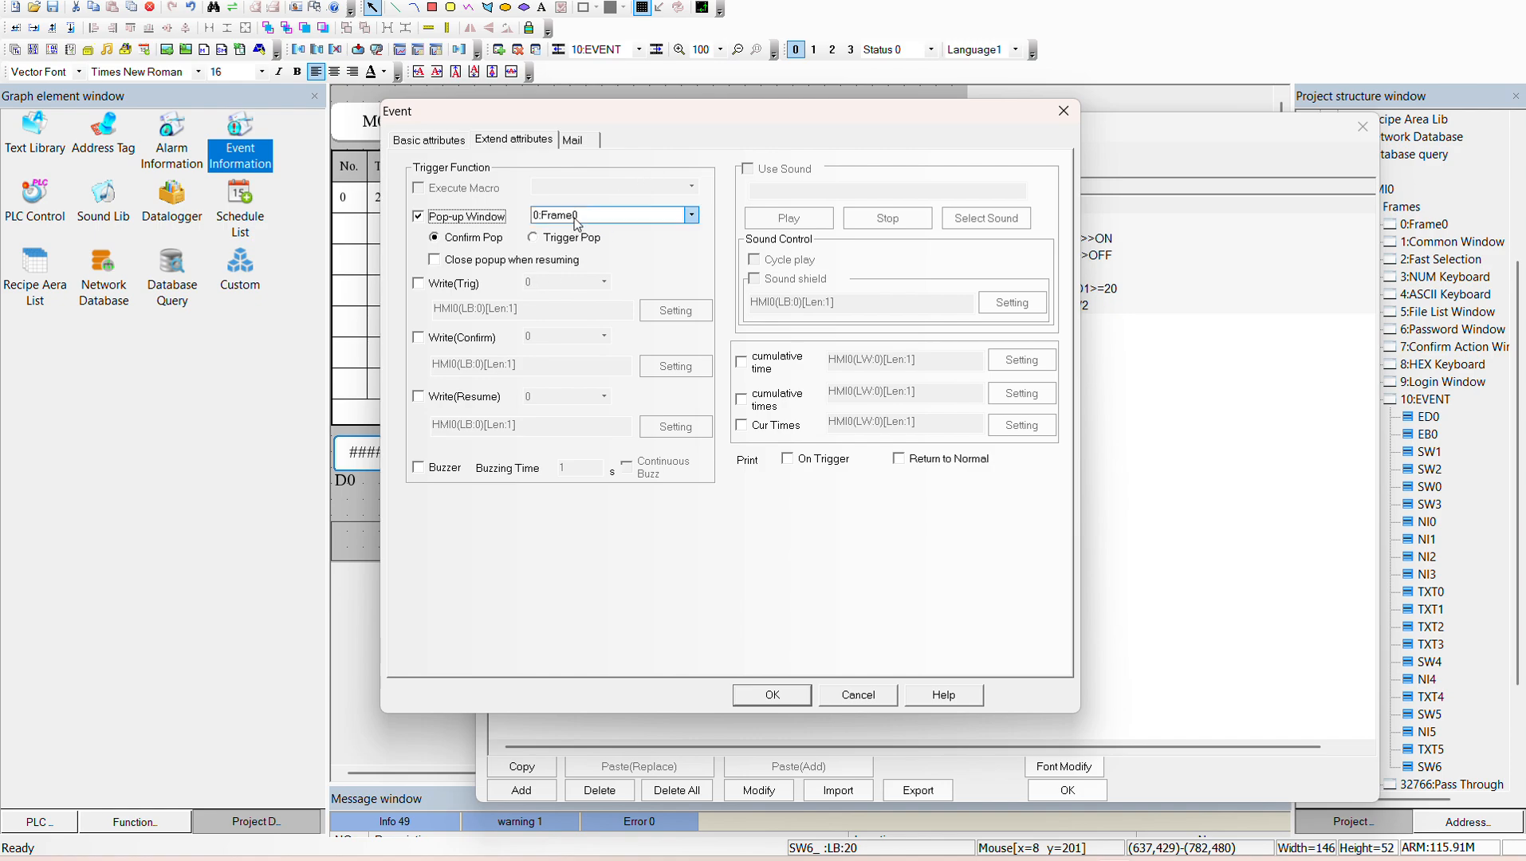
left_click(773, 695)
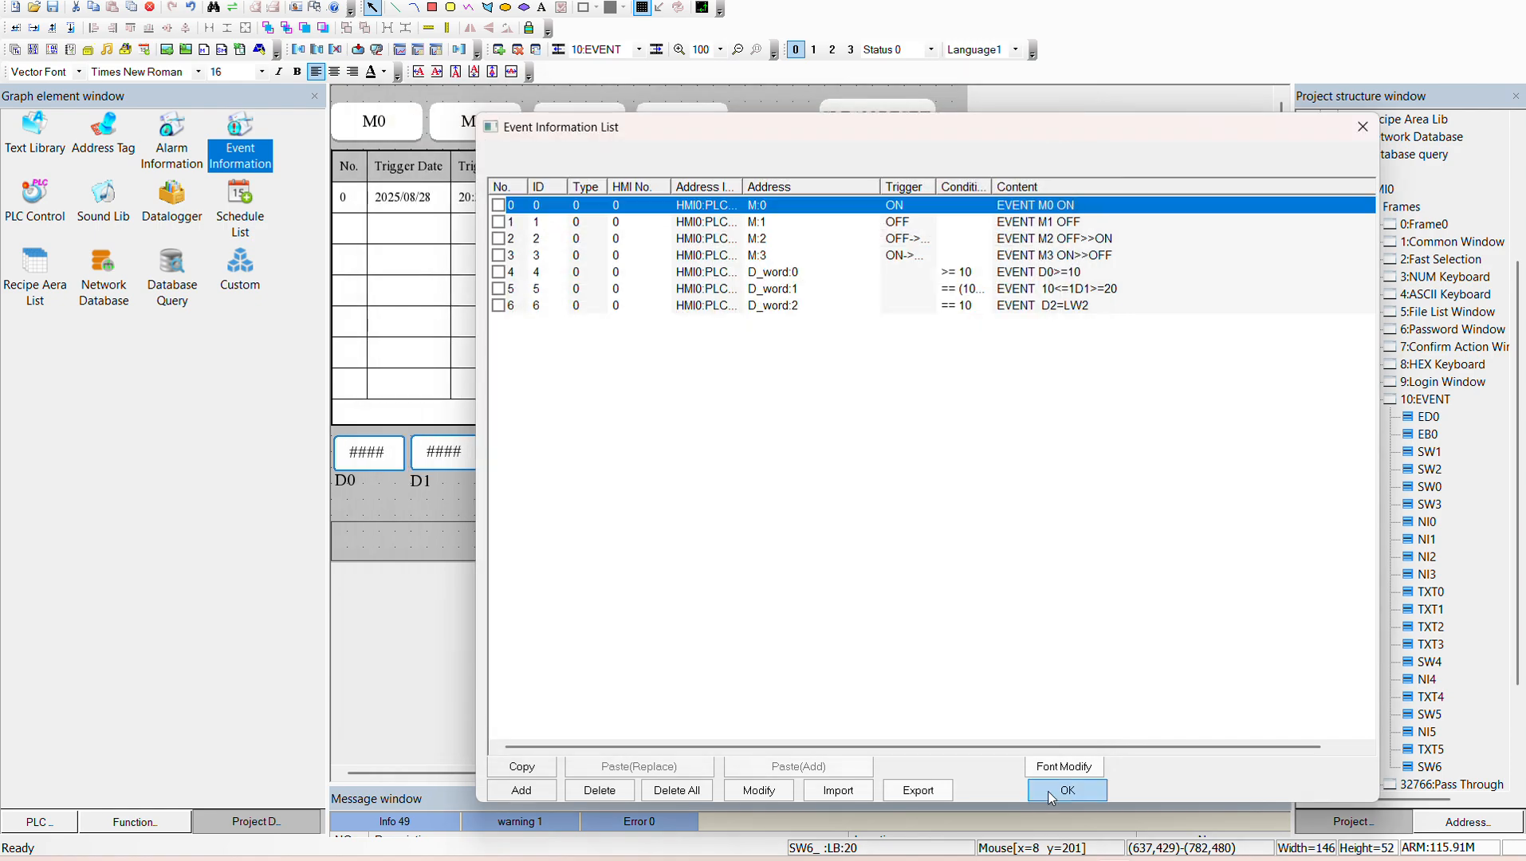
left_click(1068, 790)
Step: Create a function key on 0:Frame0 that changes the window to 10:EVENT
double_click(1422, 225)
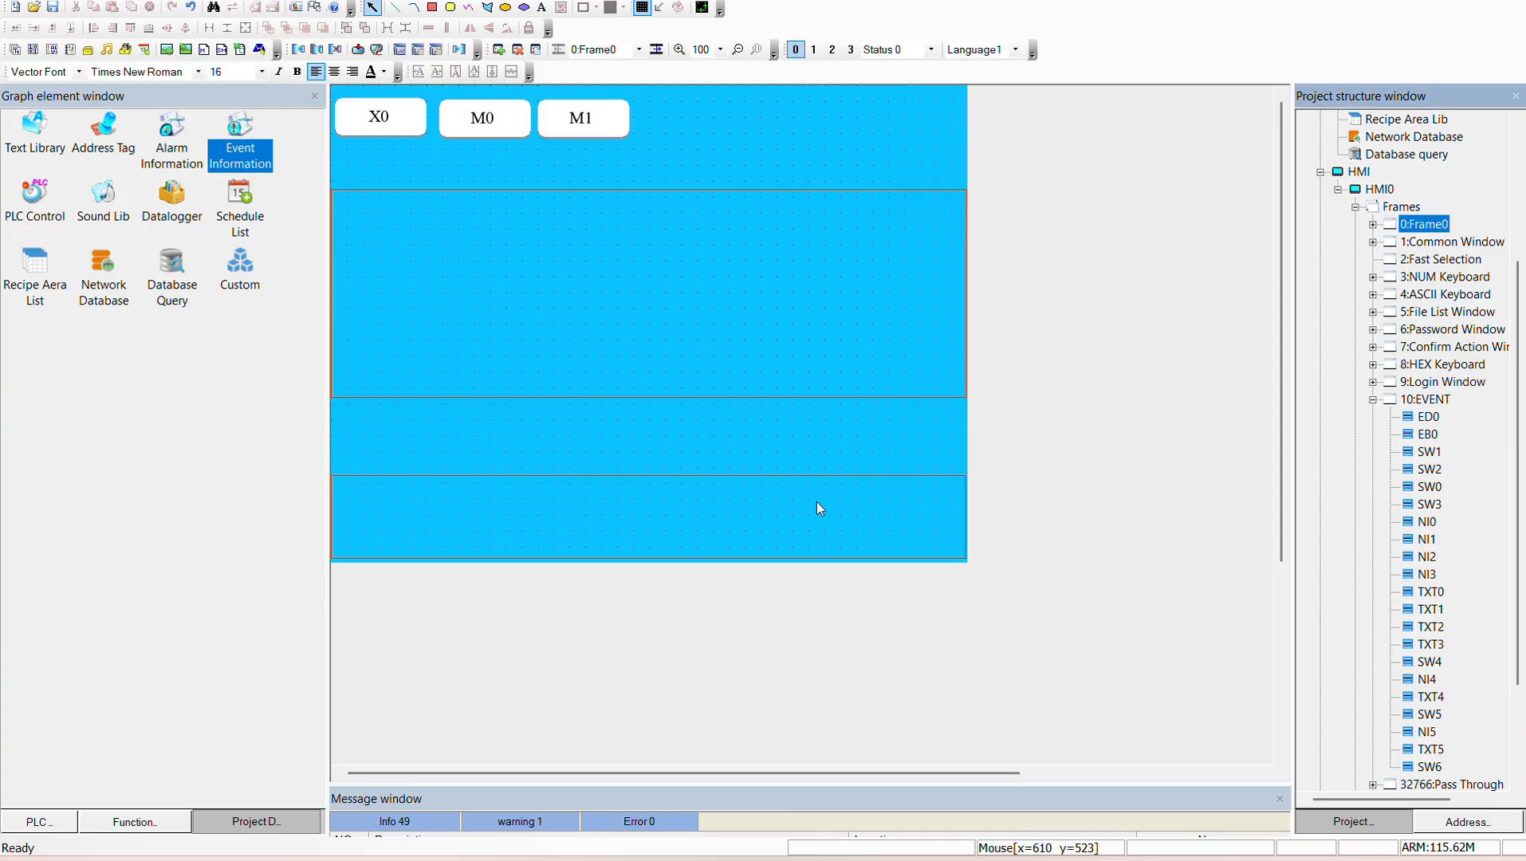
left_click(40, 821)
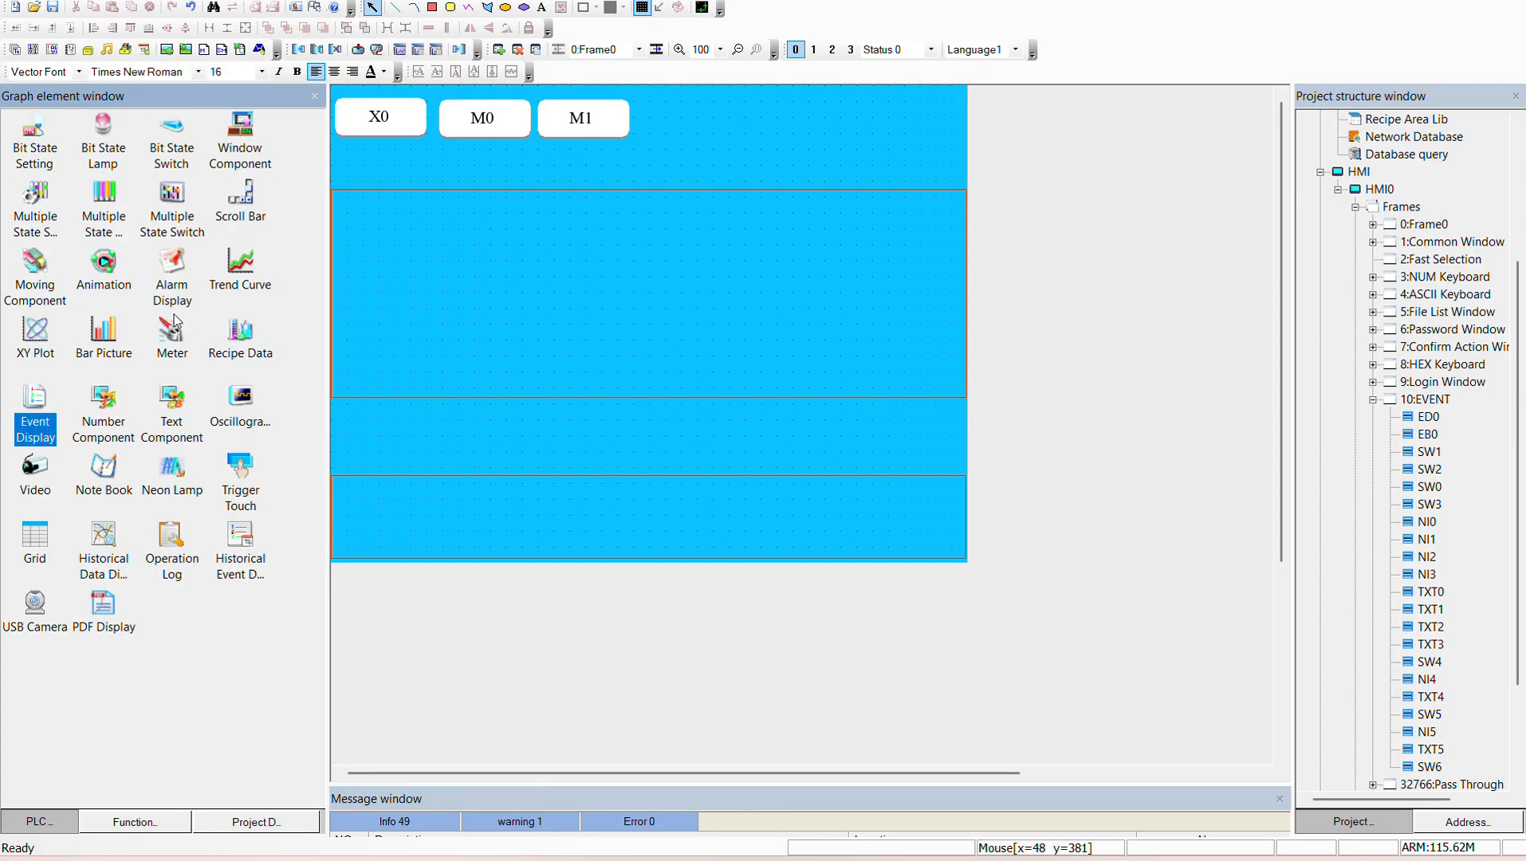
left_click(125, 821)
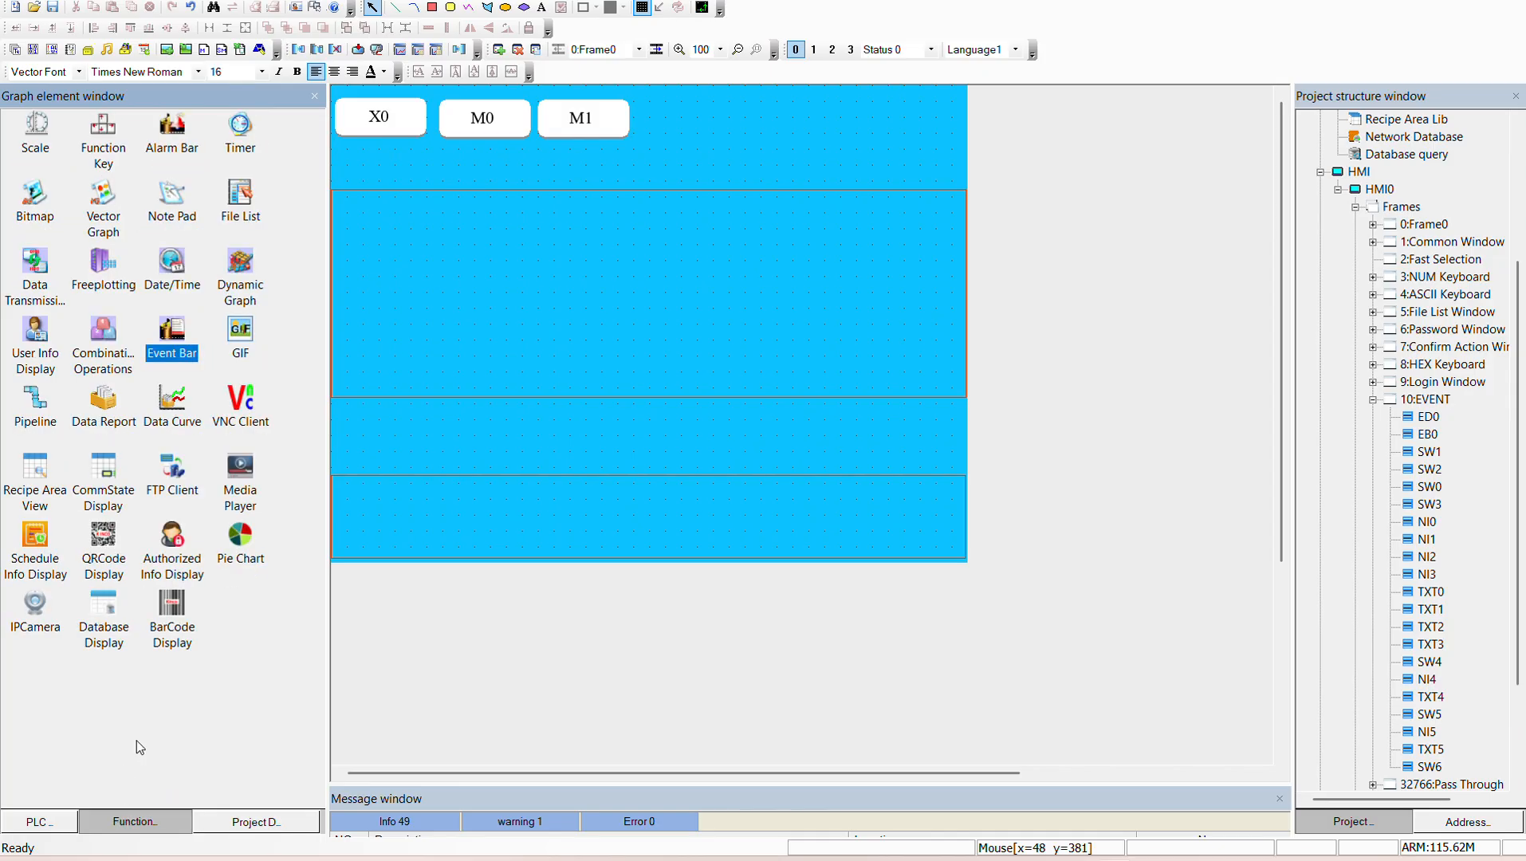
left_click(102, 139)
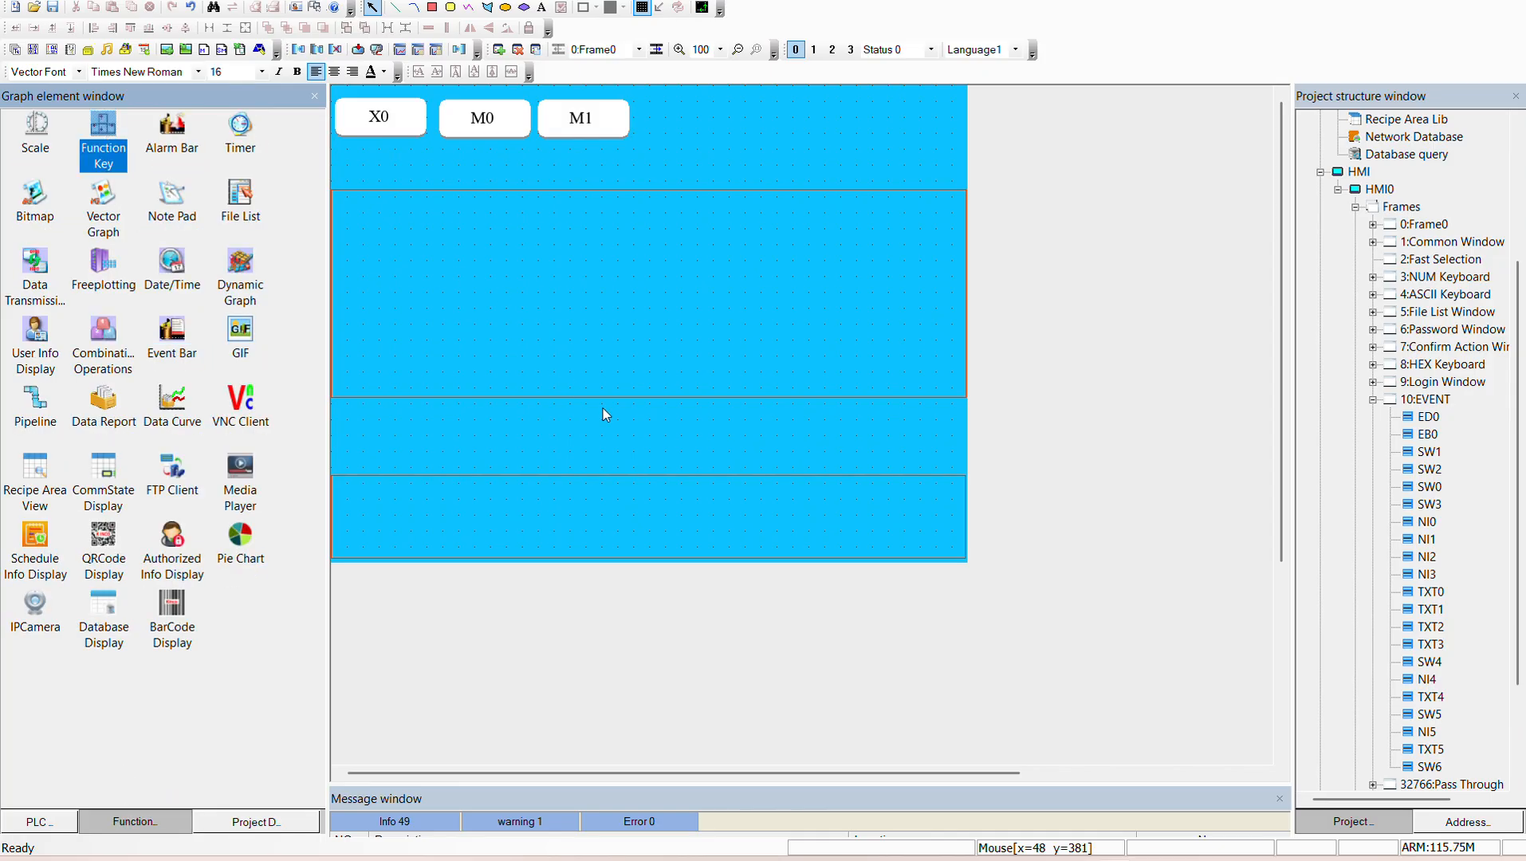
left_click(894, 532)
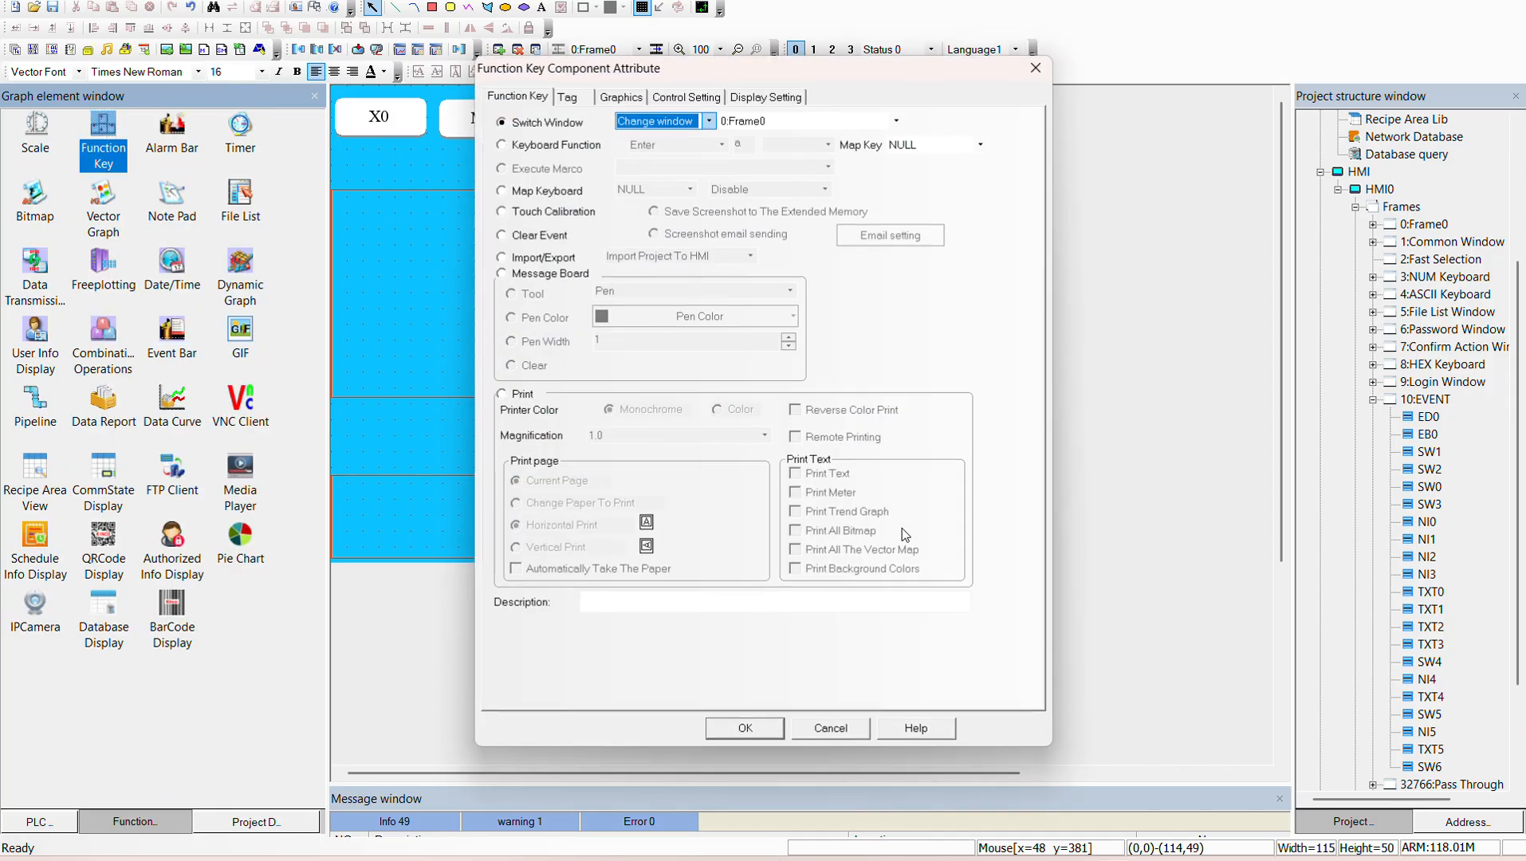
left_click(789, 120)
scroll(775, 184, "down", 2)
left_click(775, 188)
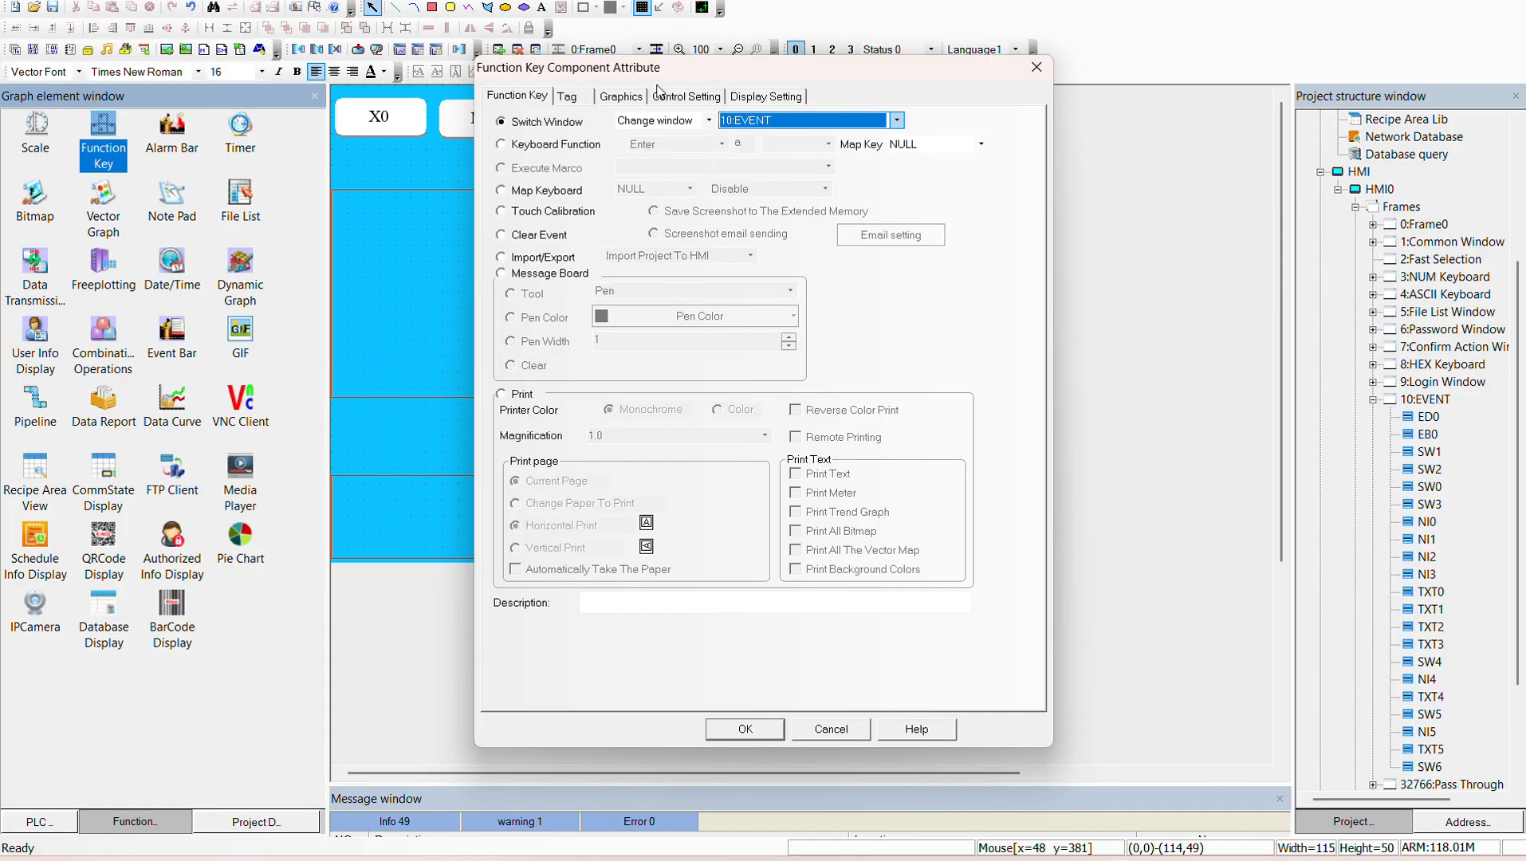
Step: Give the function key the k_frame_00.vg graphic and place it in the frame's lower-right corner
left_click(622, 96)
scroll(726, 243, "down", 2)
scroll(724, 249, "up", 2)
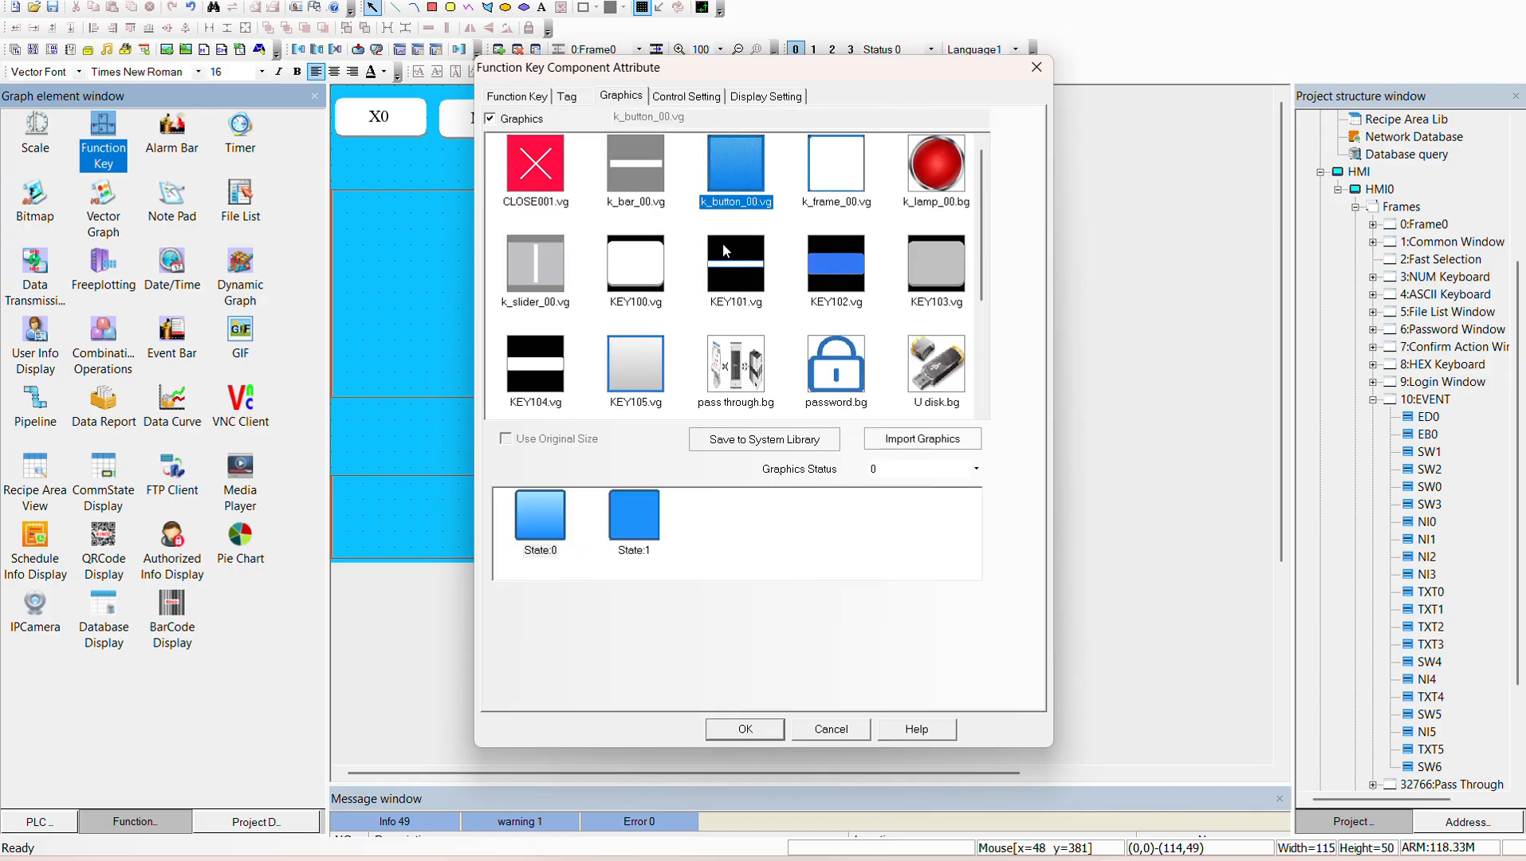
left_click(849, 192)
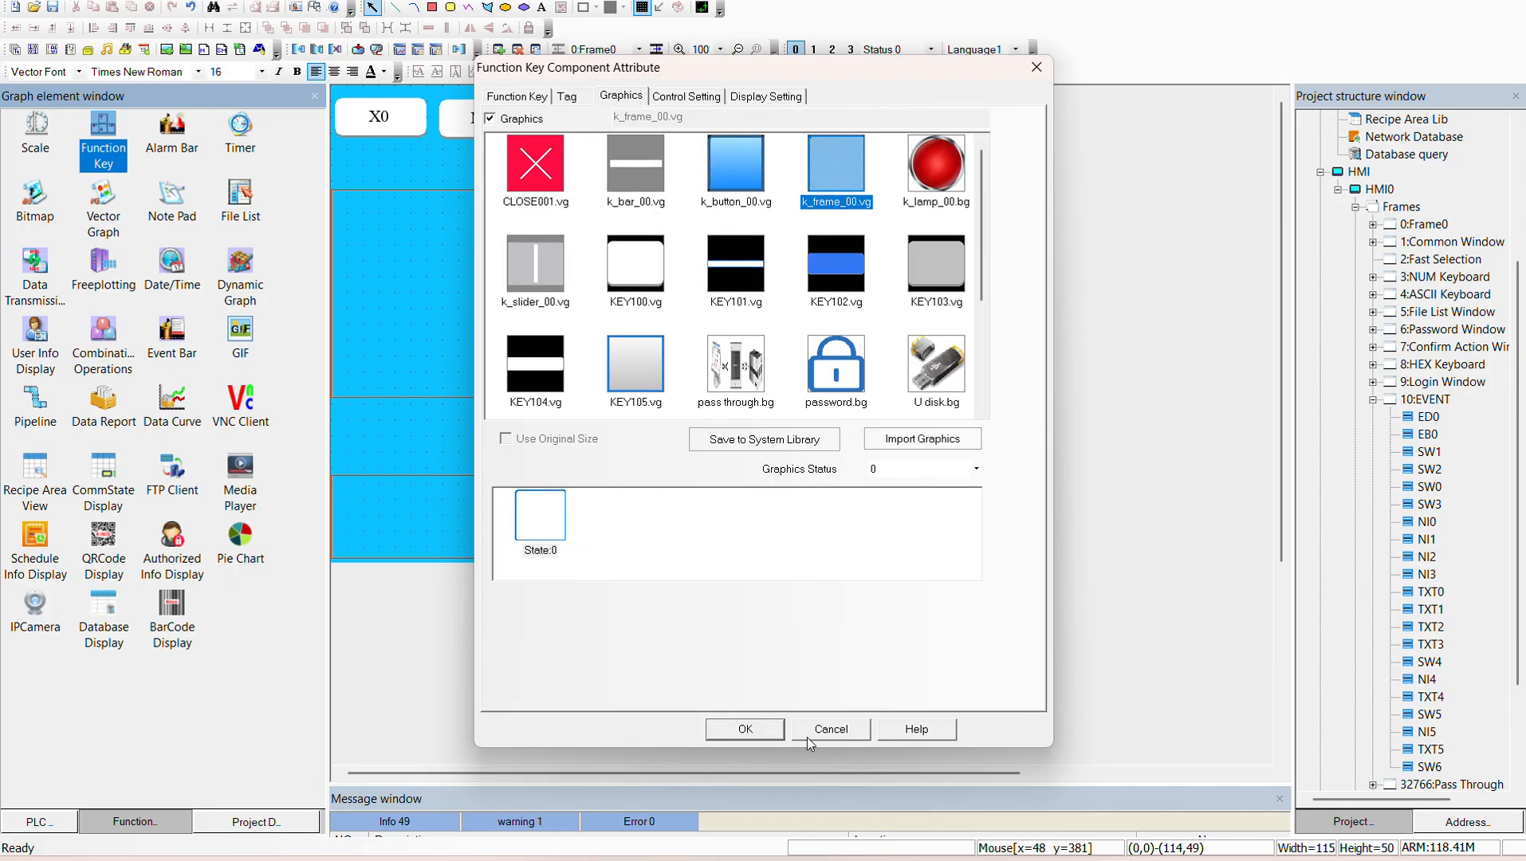
left_click(745, 728)
left_click(872, 519)
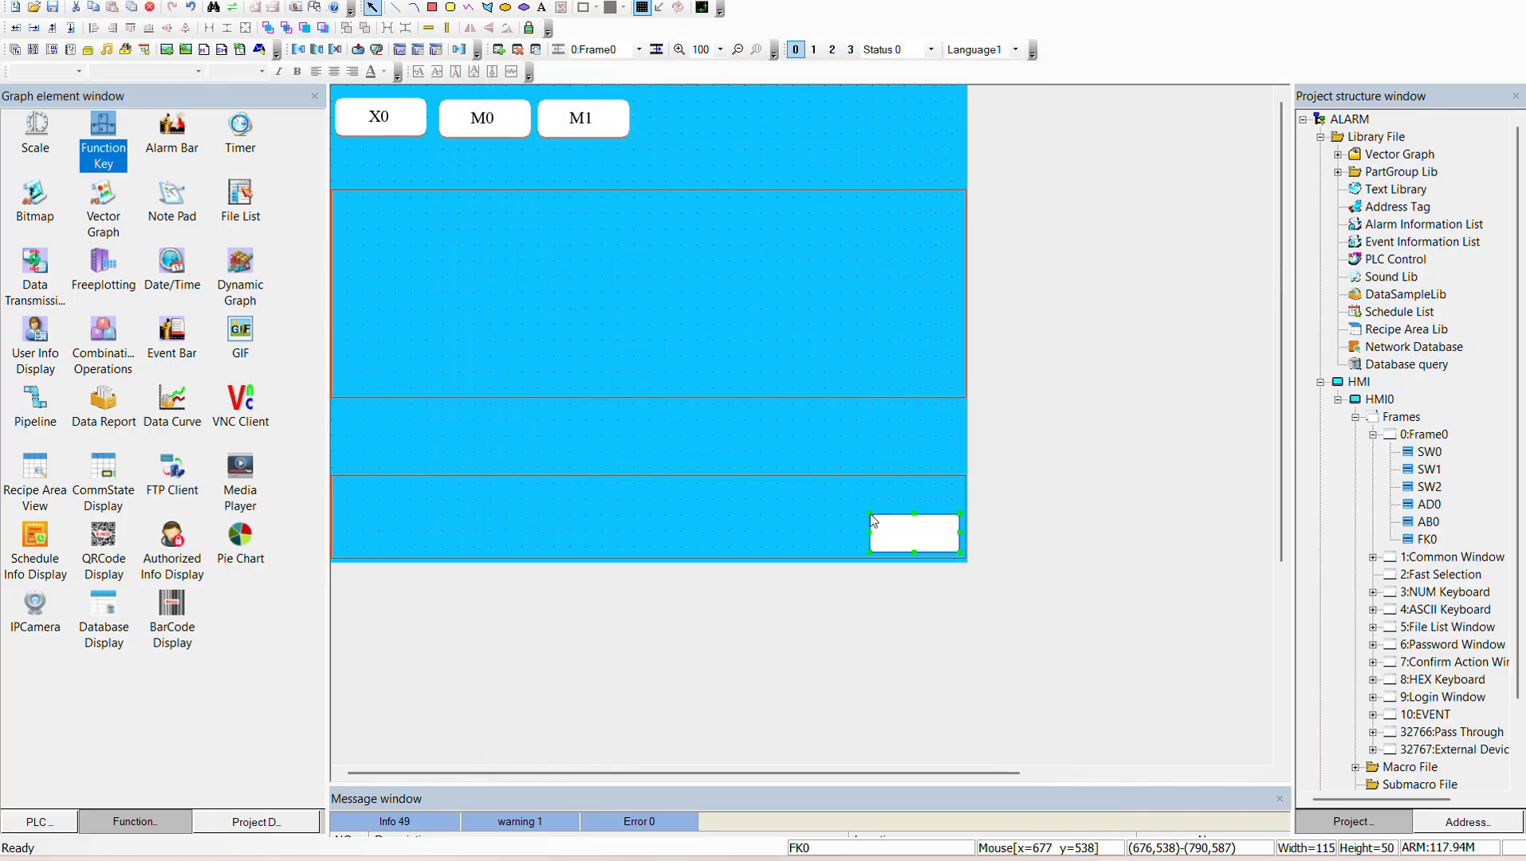
Step: Enable the tag on the new function key and set its state 0 text to ">>>>>"
double_click(889, 533)
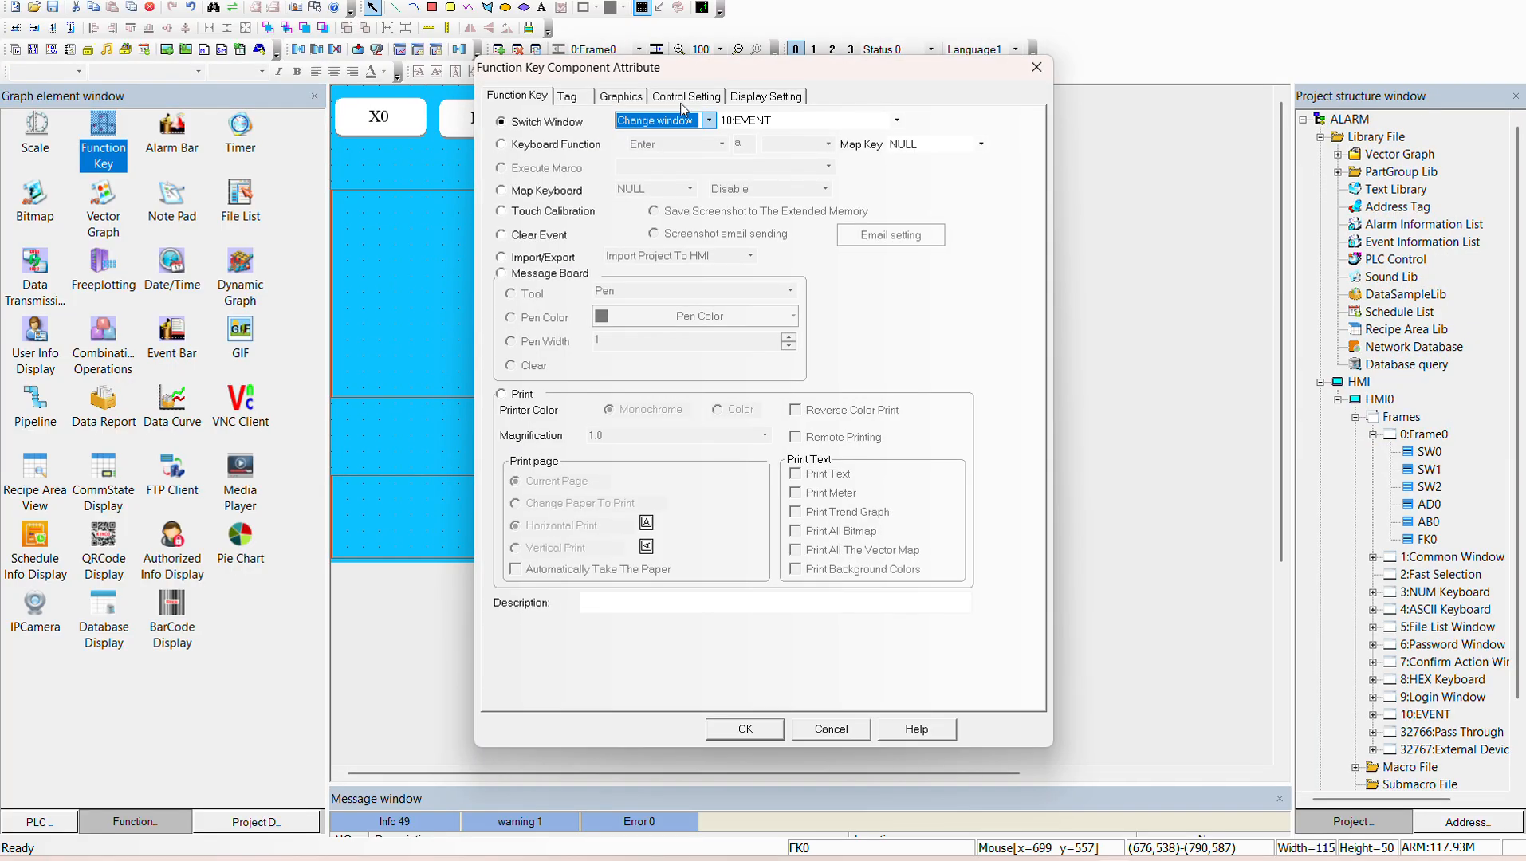
left_click(566, 97)
left_click(529, 128)
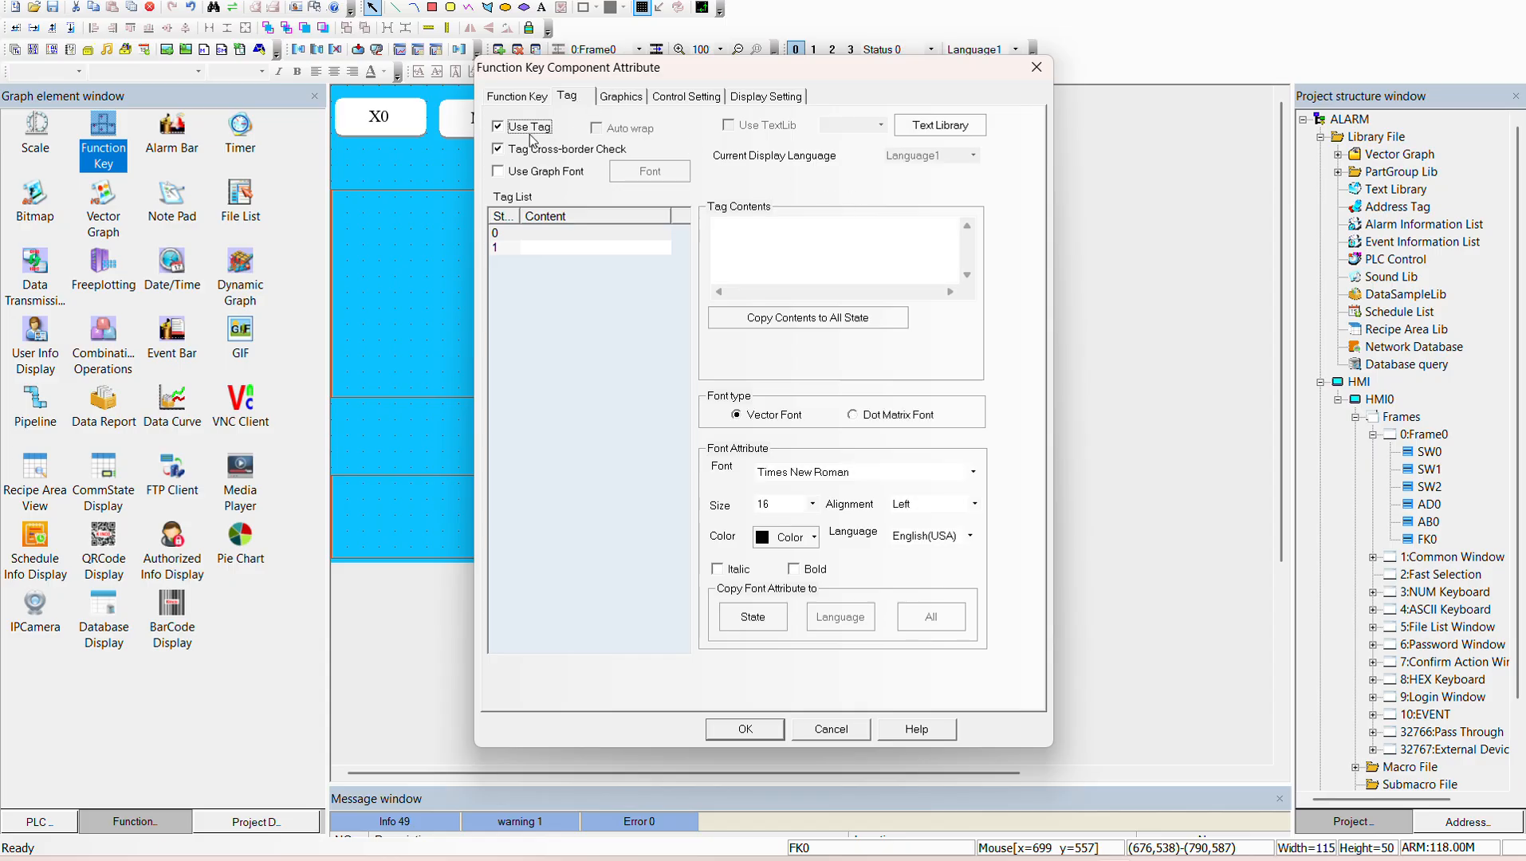
left_click(790, 229)
type(">>>>>")
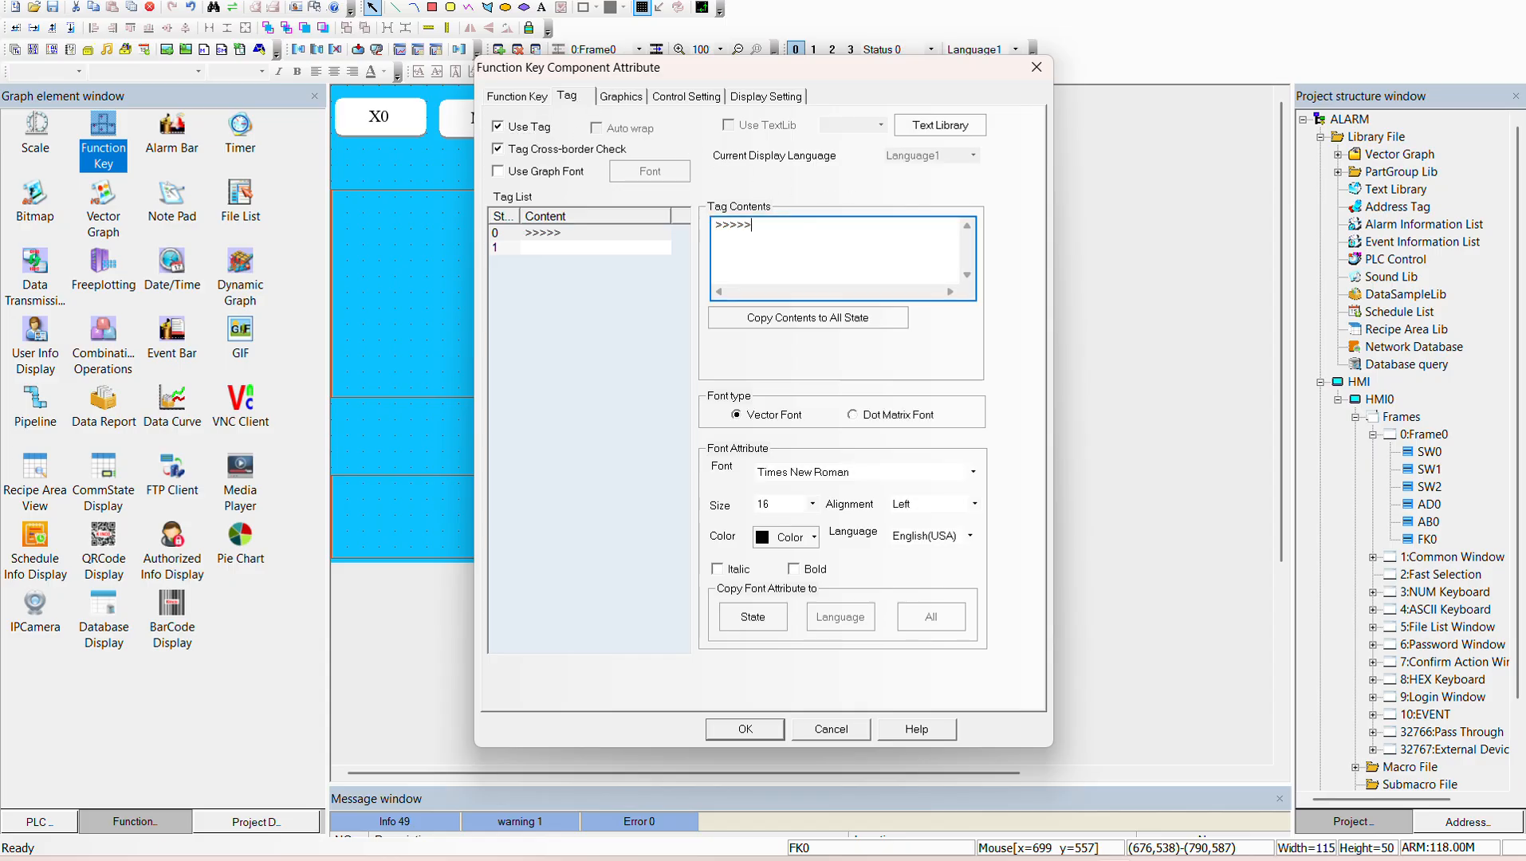
left_click(754, 731)
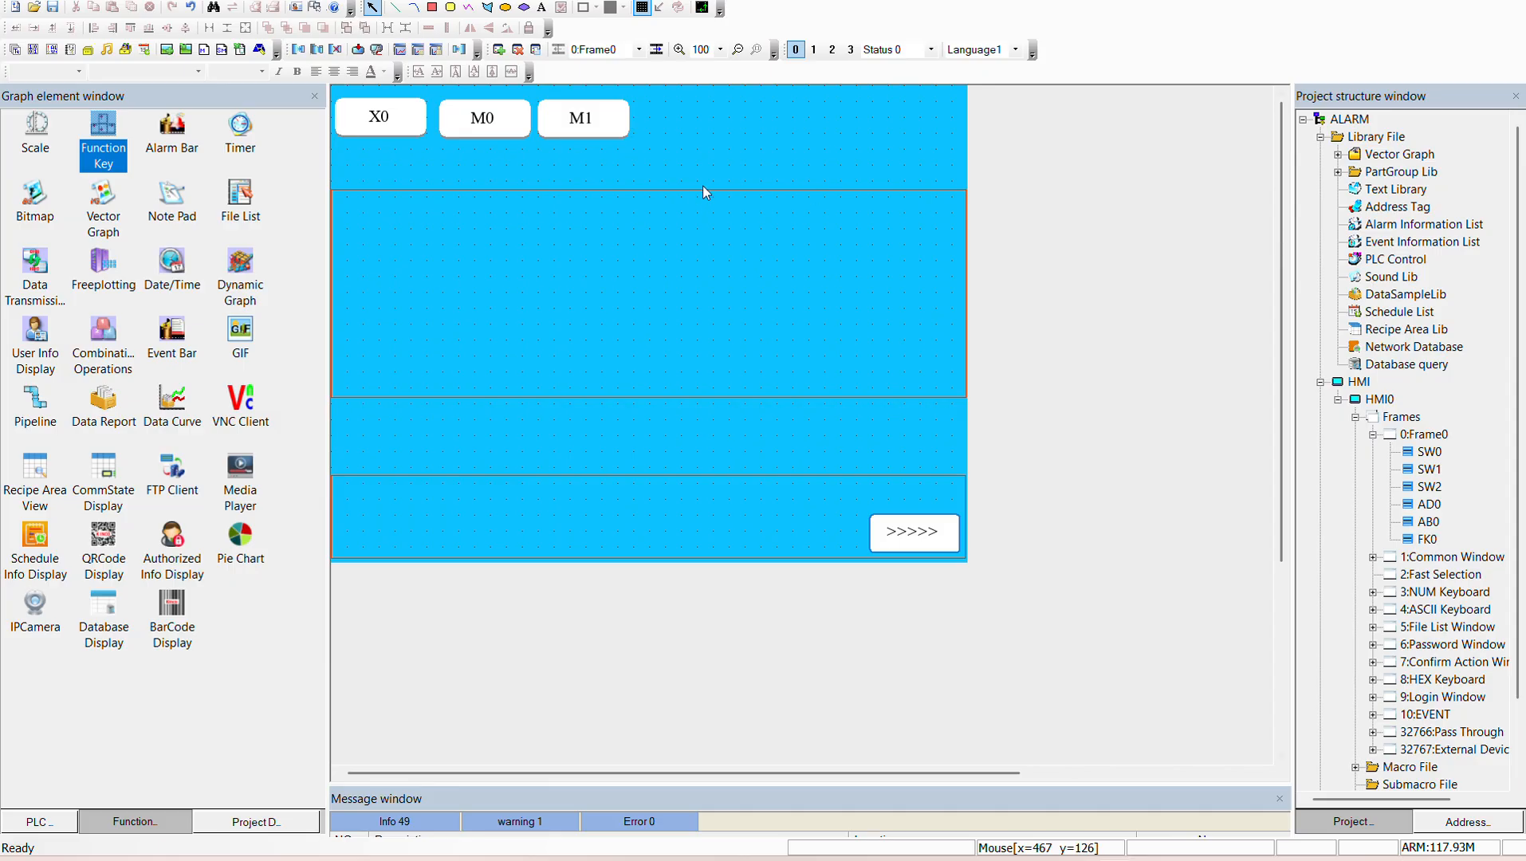
Step: Test the pop-up in an offline simulation of HMI0 by switching M0 on and acknowledging its event, and end the simulation
key("alt+t")
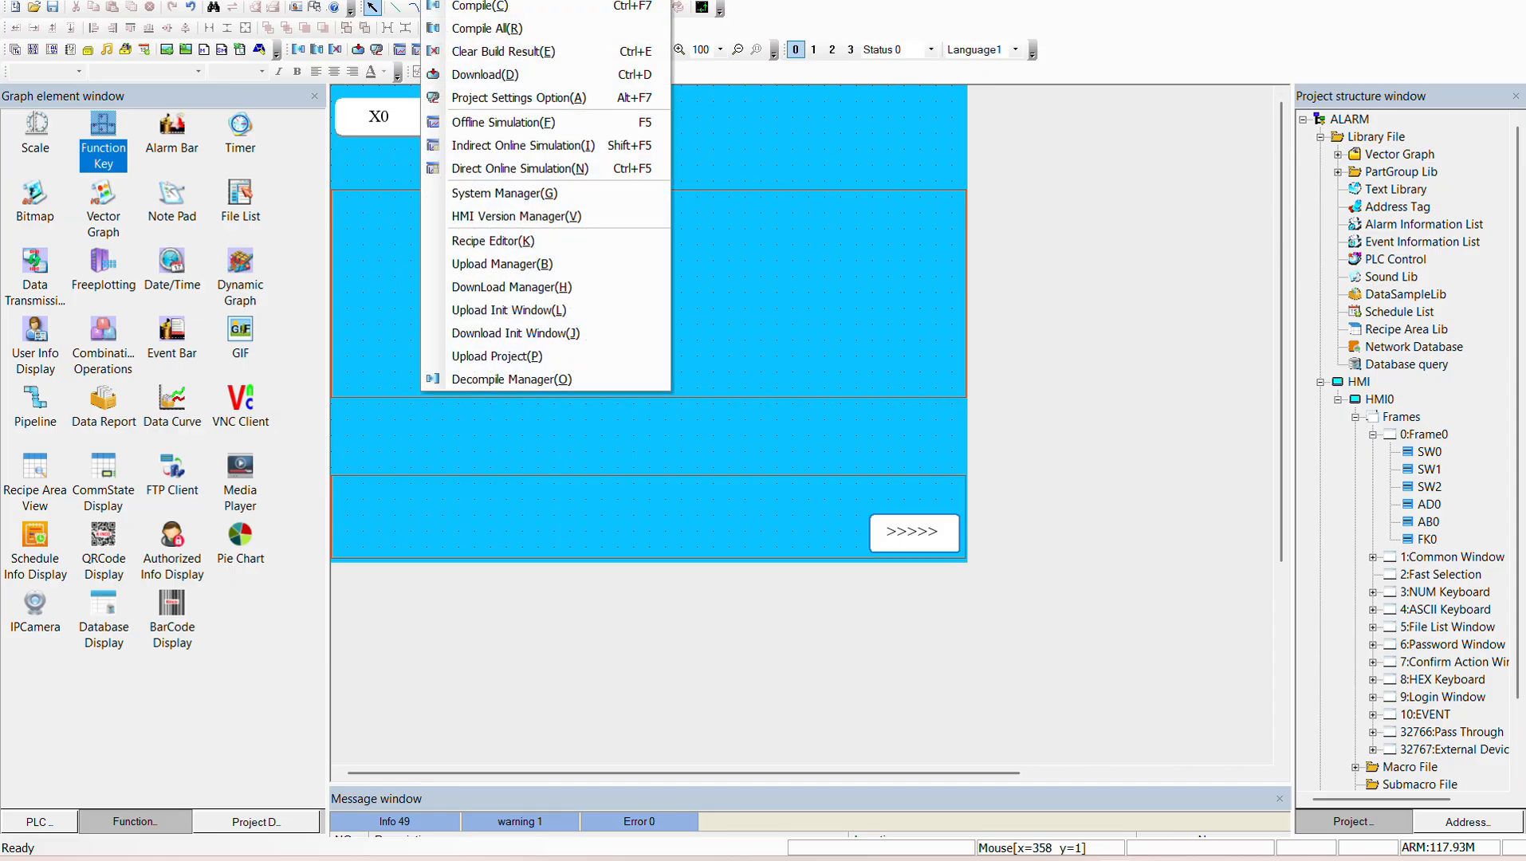
left_click(481, 127)
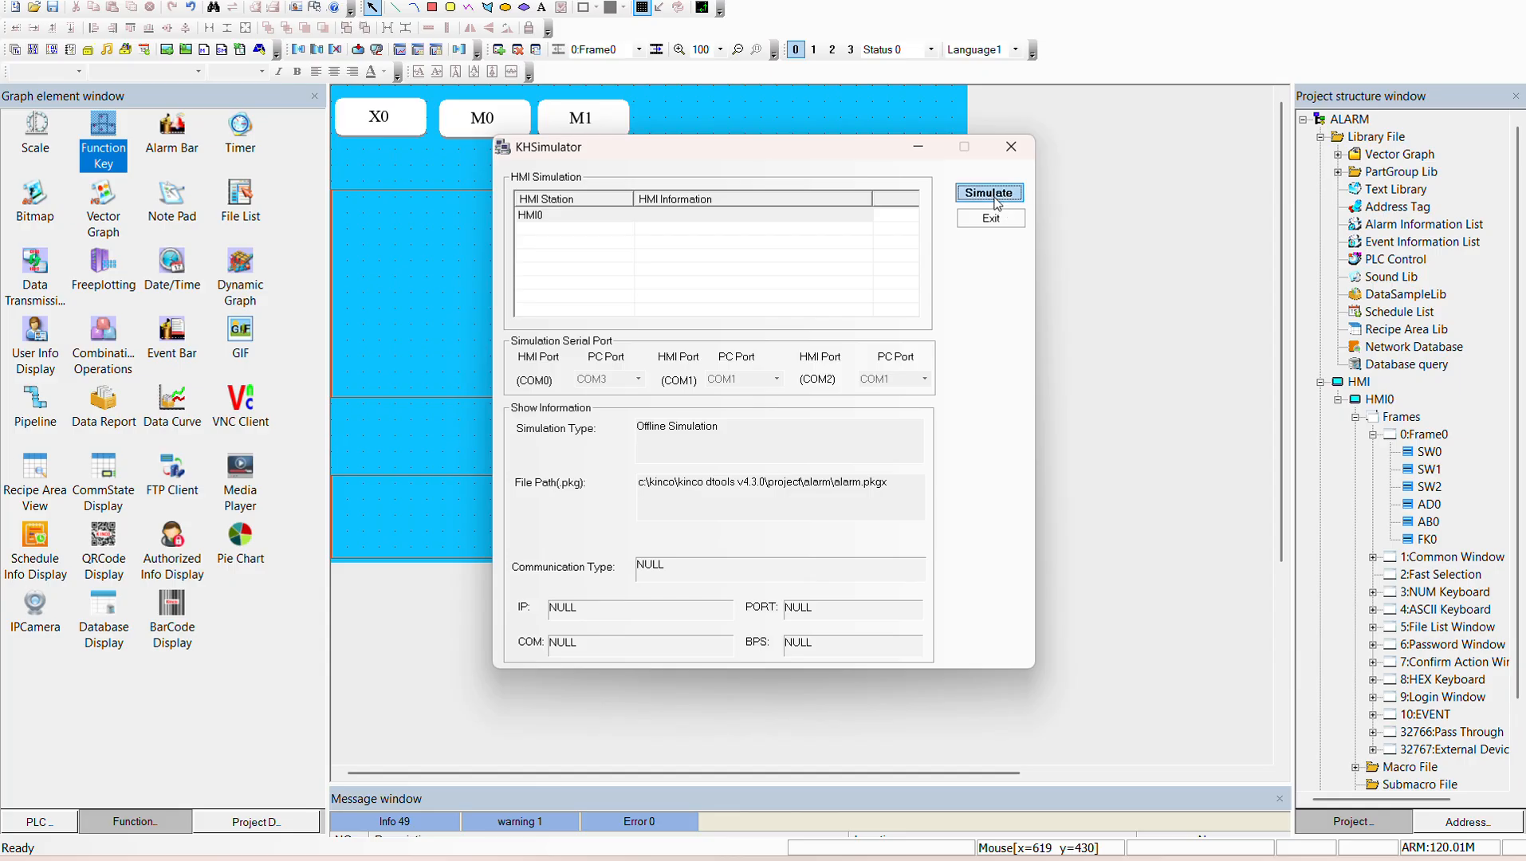
left_click(991, 193)
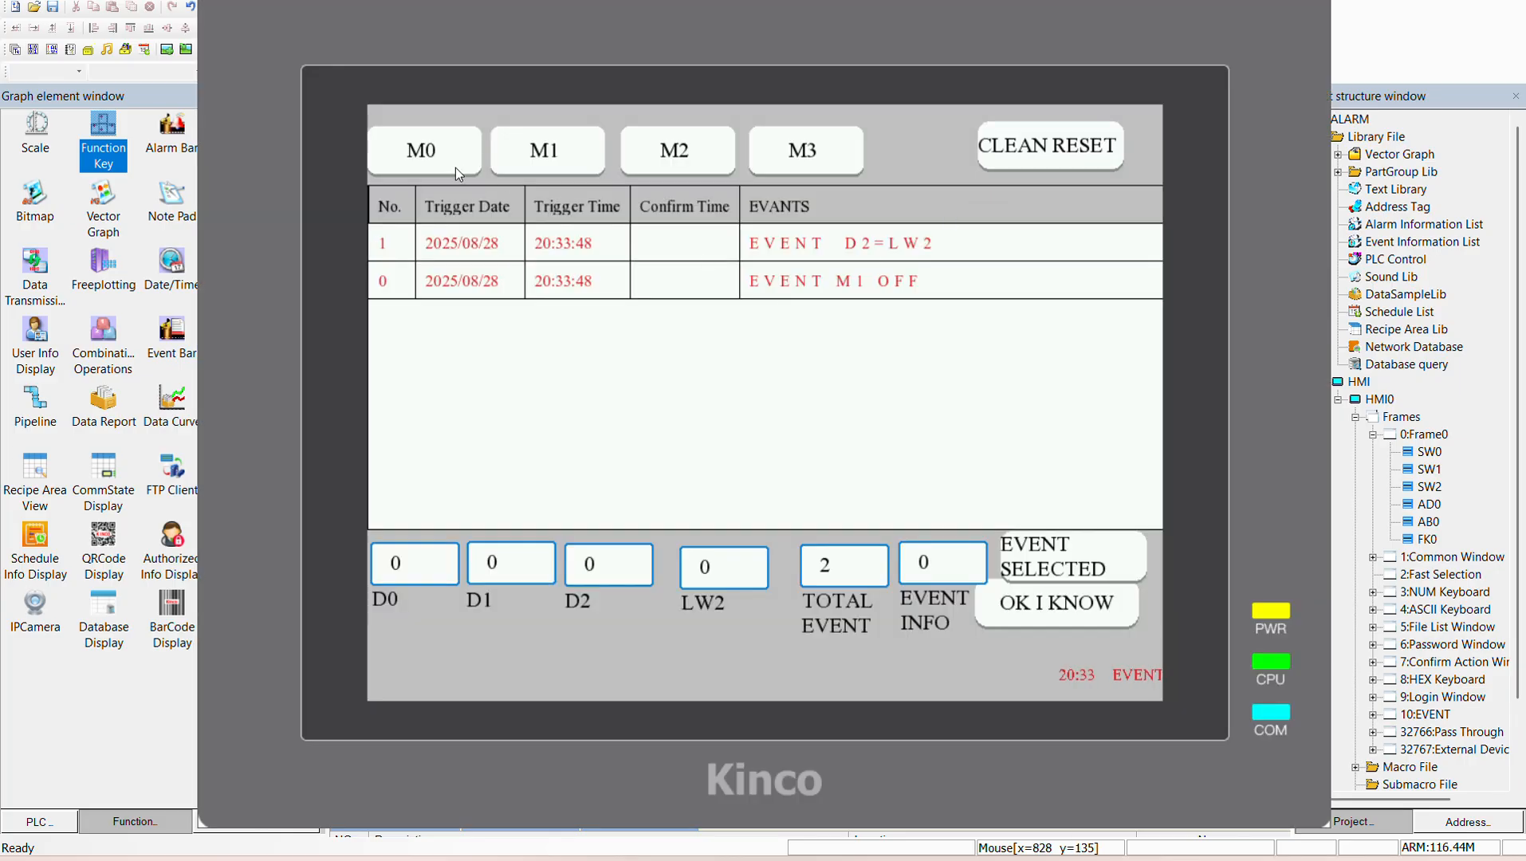
left_click(427, 155)
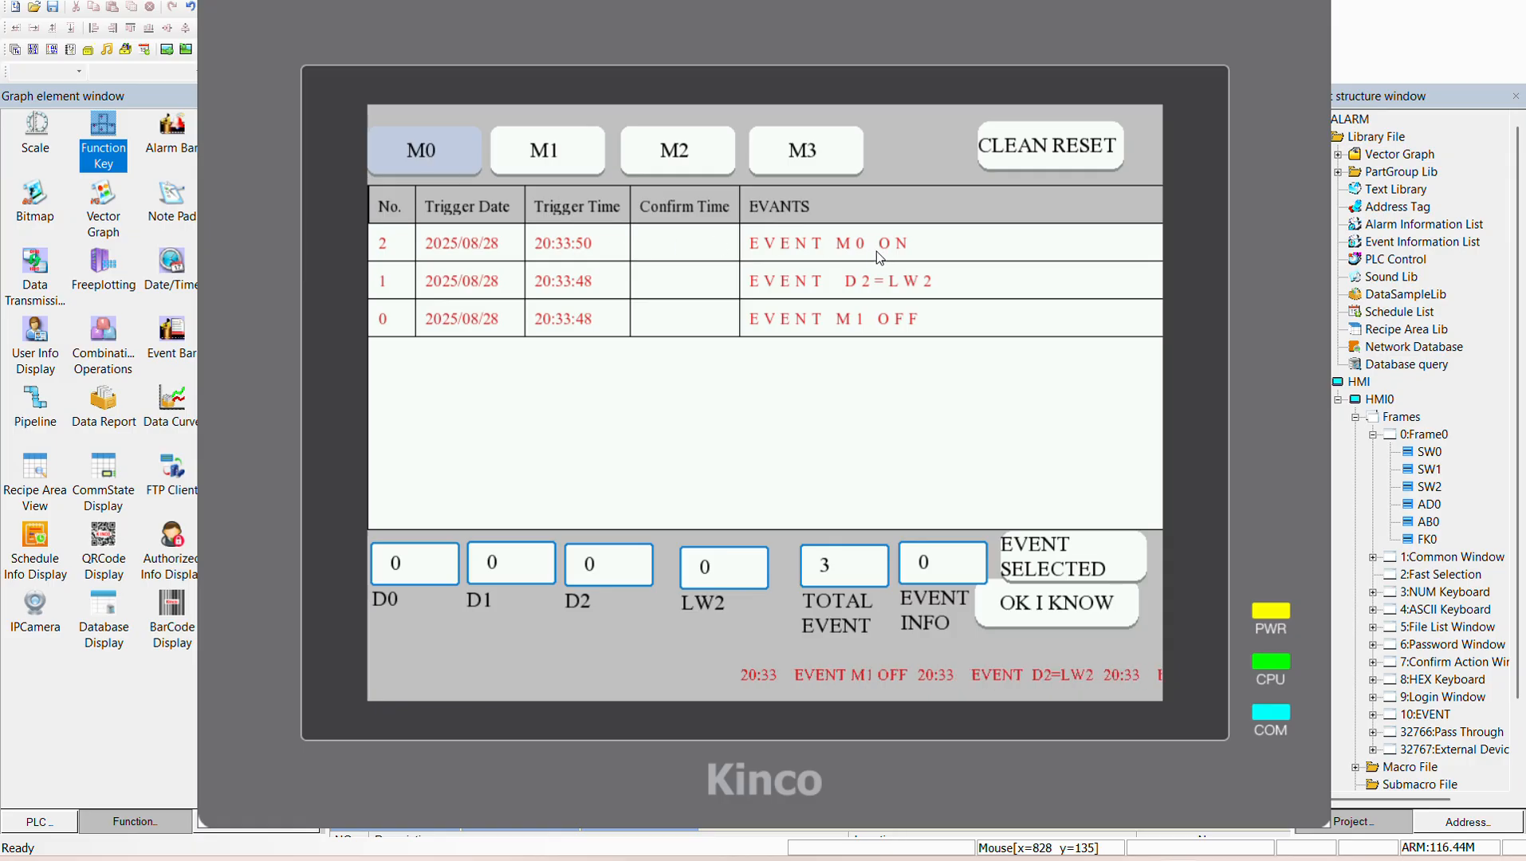
left_click(786, 249)
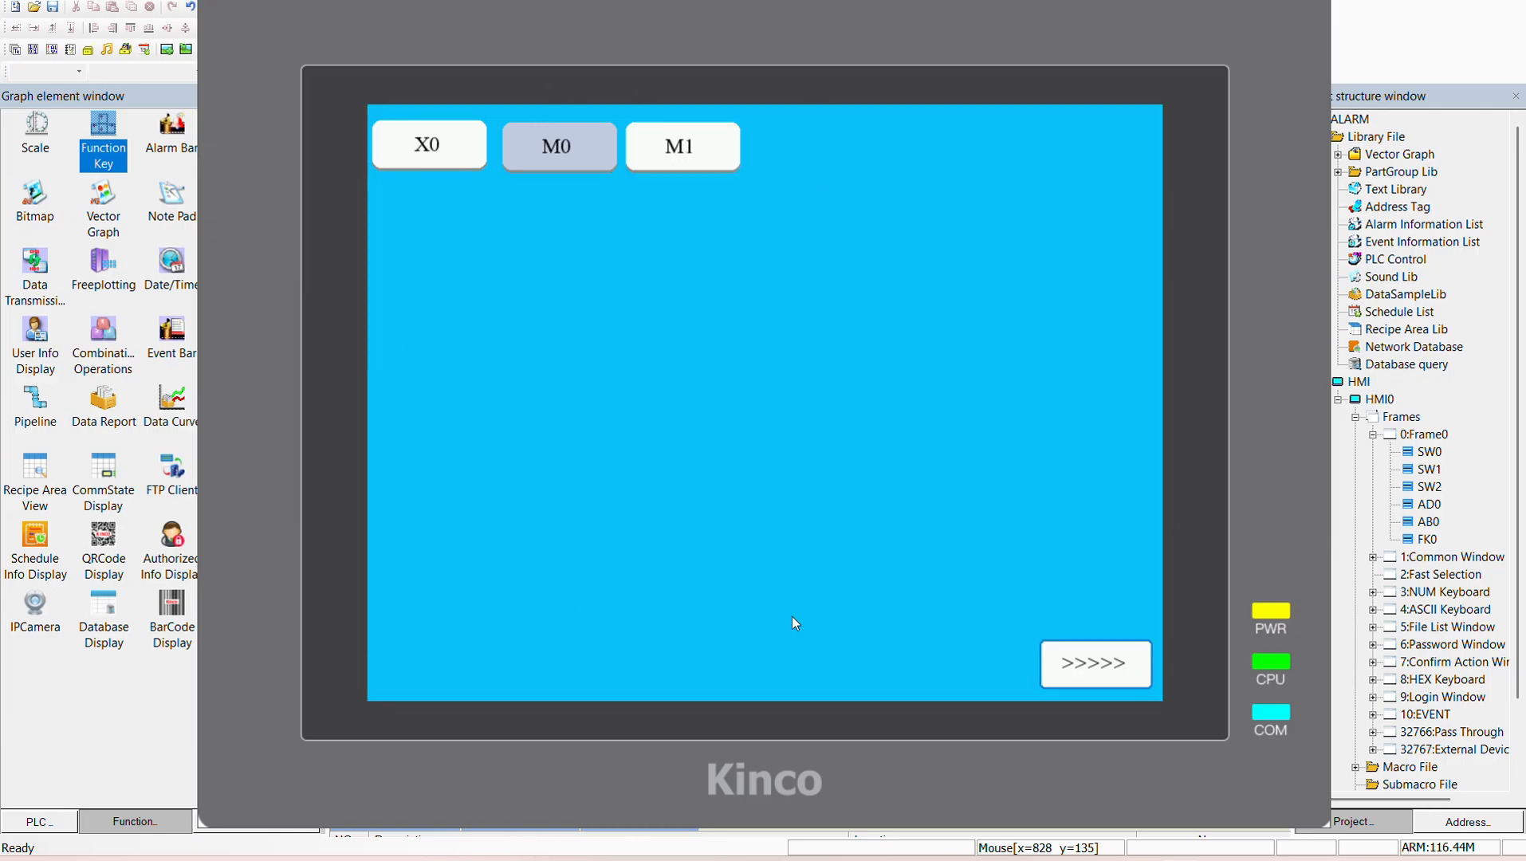
right_click(1028, 423)
left_click(1042, 435)
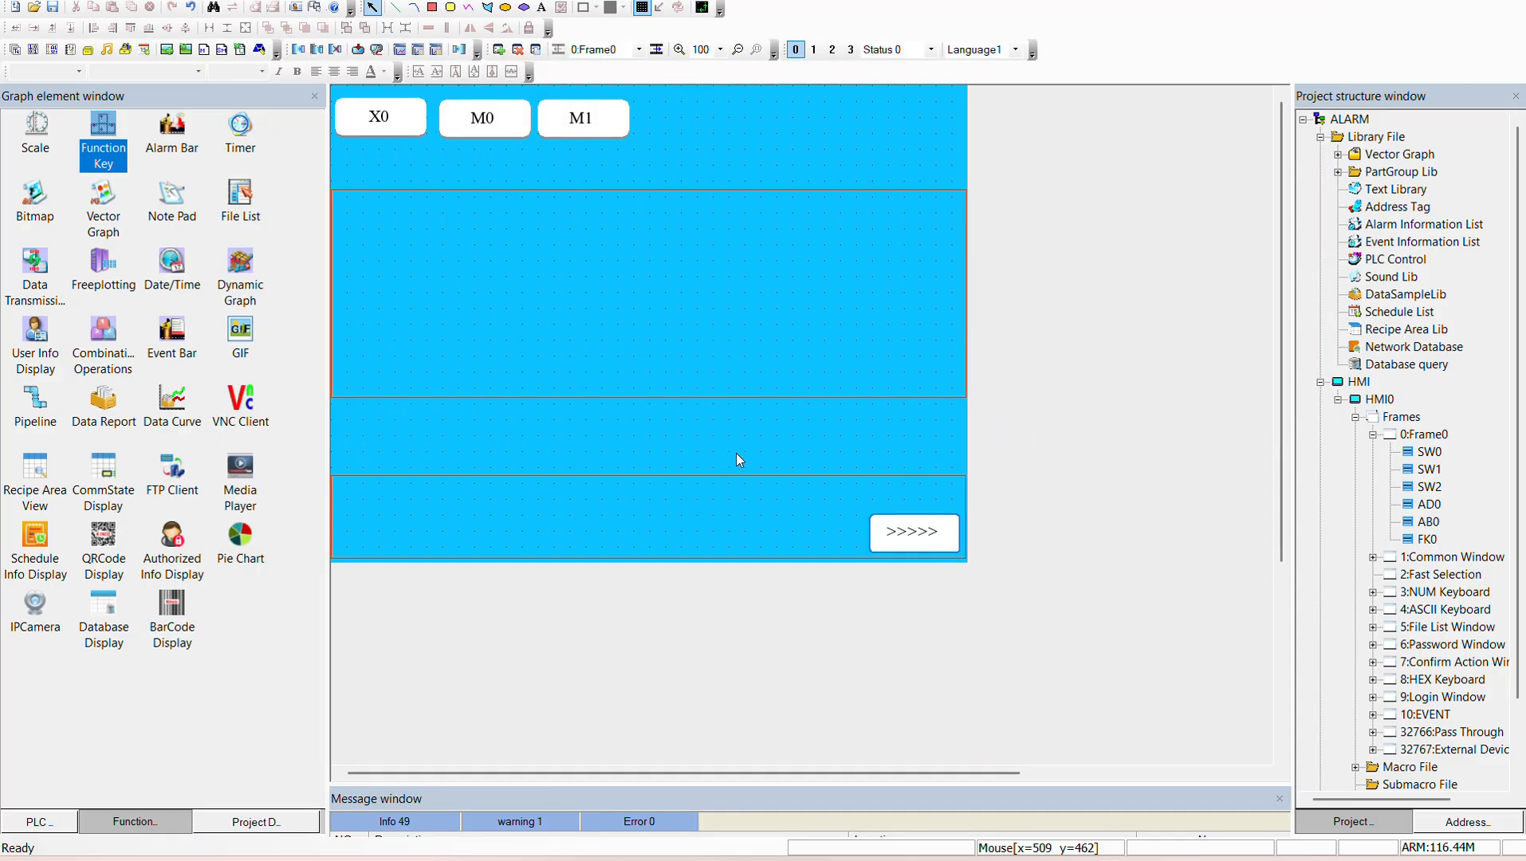
Step: Set the acknowledge type of the event display table in 10:EVENT to Double click
left_click(1373, 435)
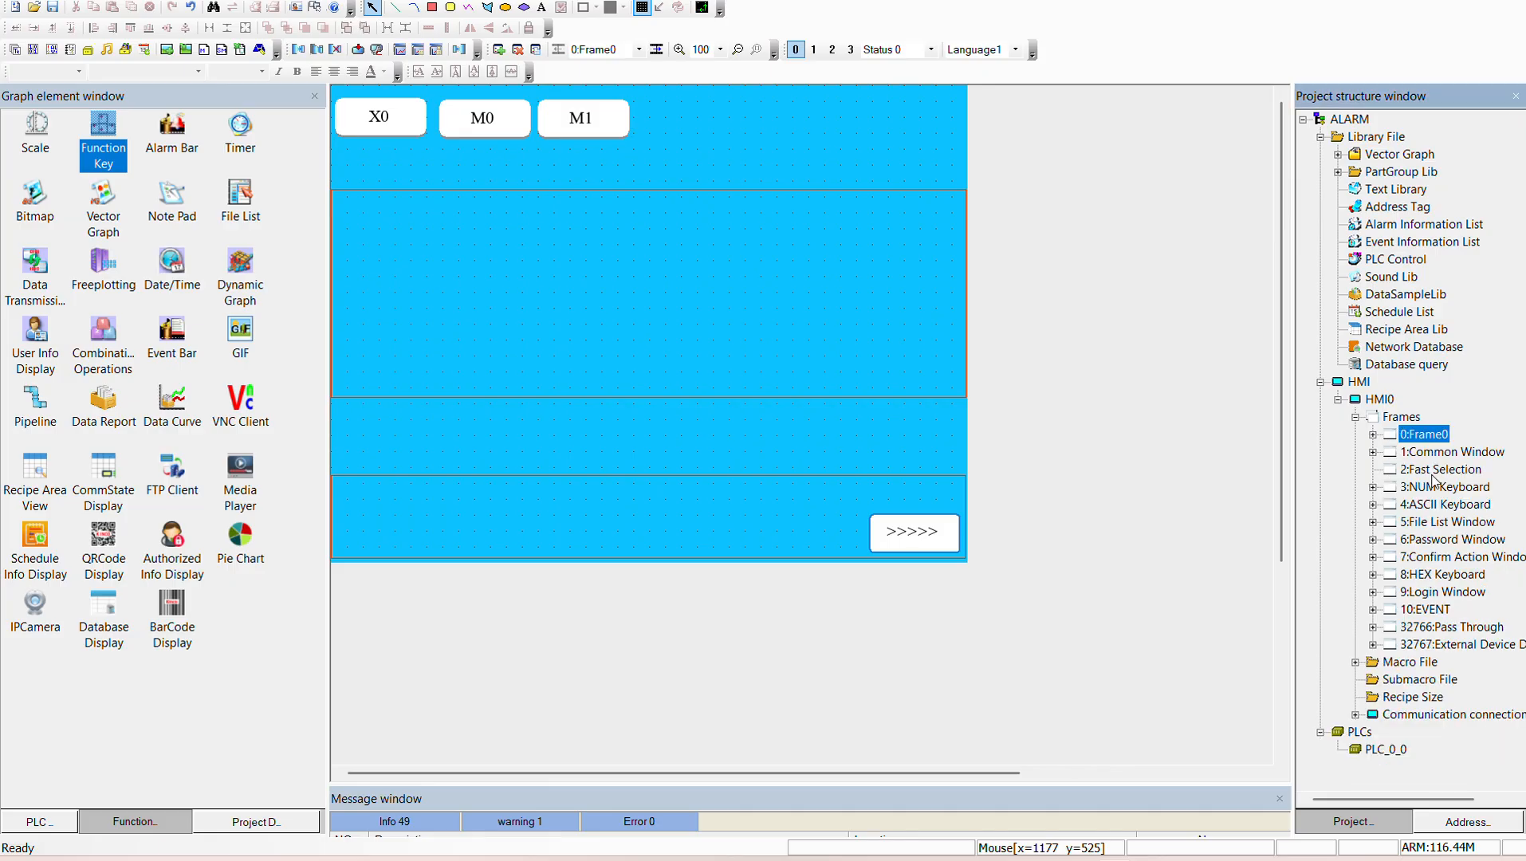
double_click(1424, 613)
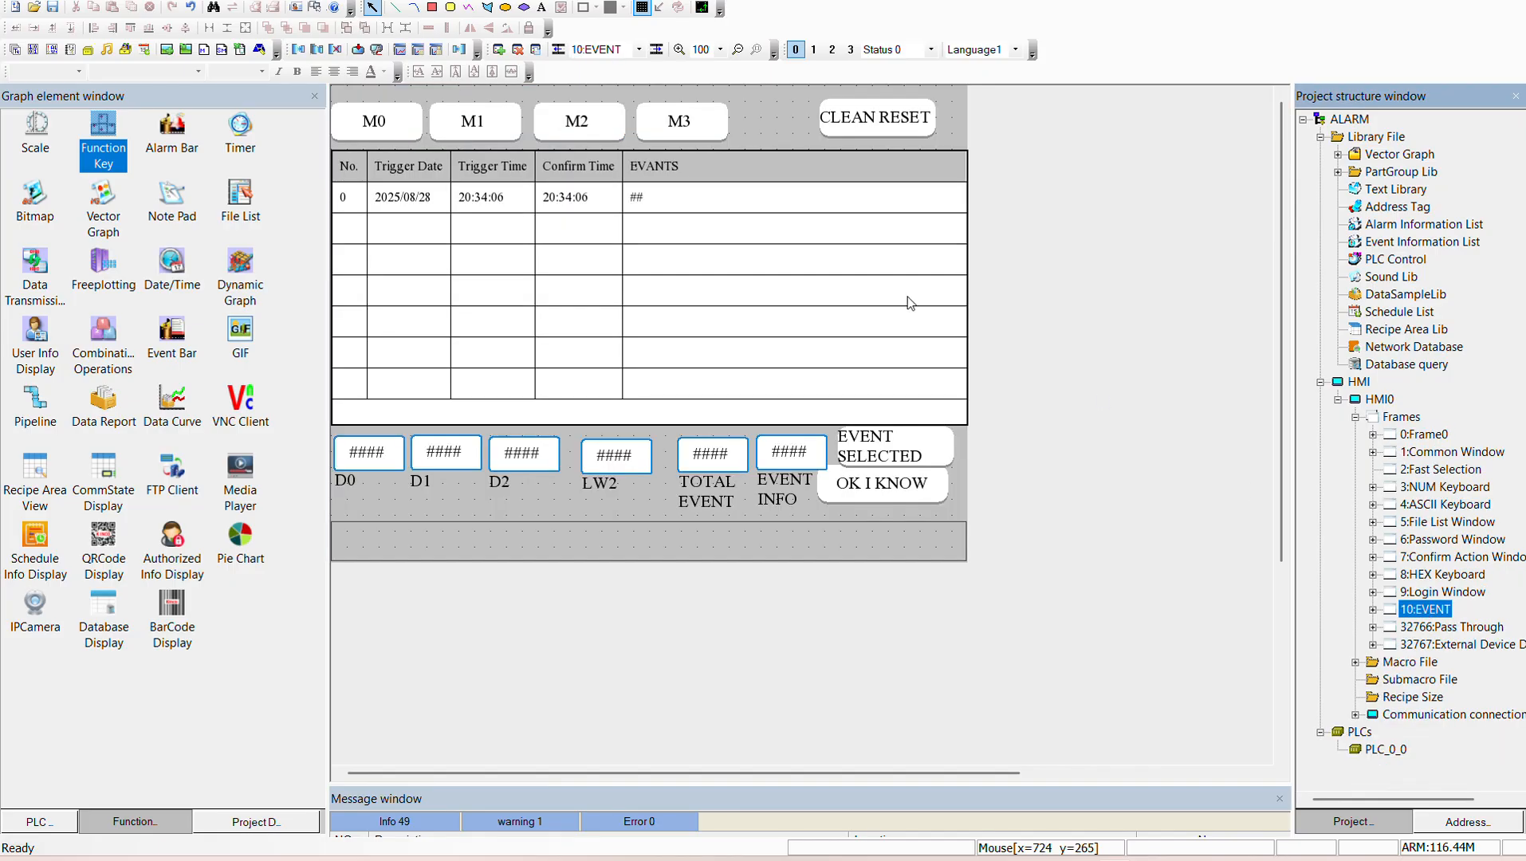
left_click(591, 305)
double_click(591, 305)
left_click(550, 144)
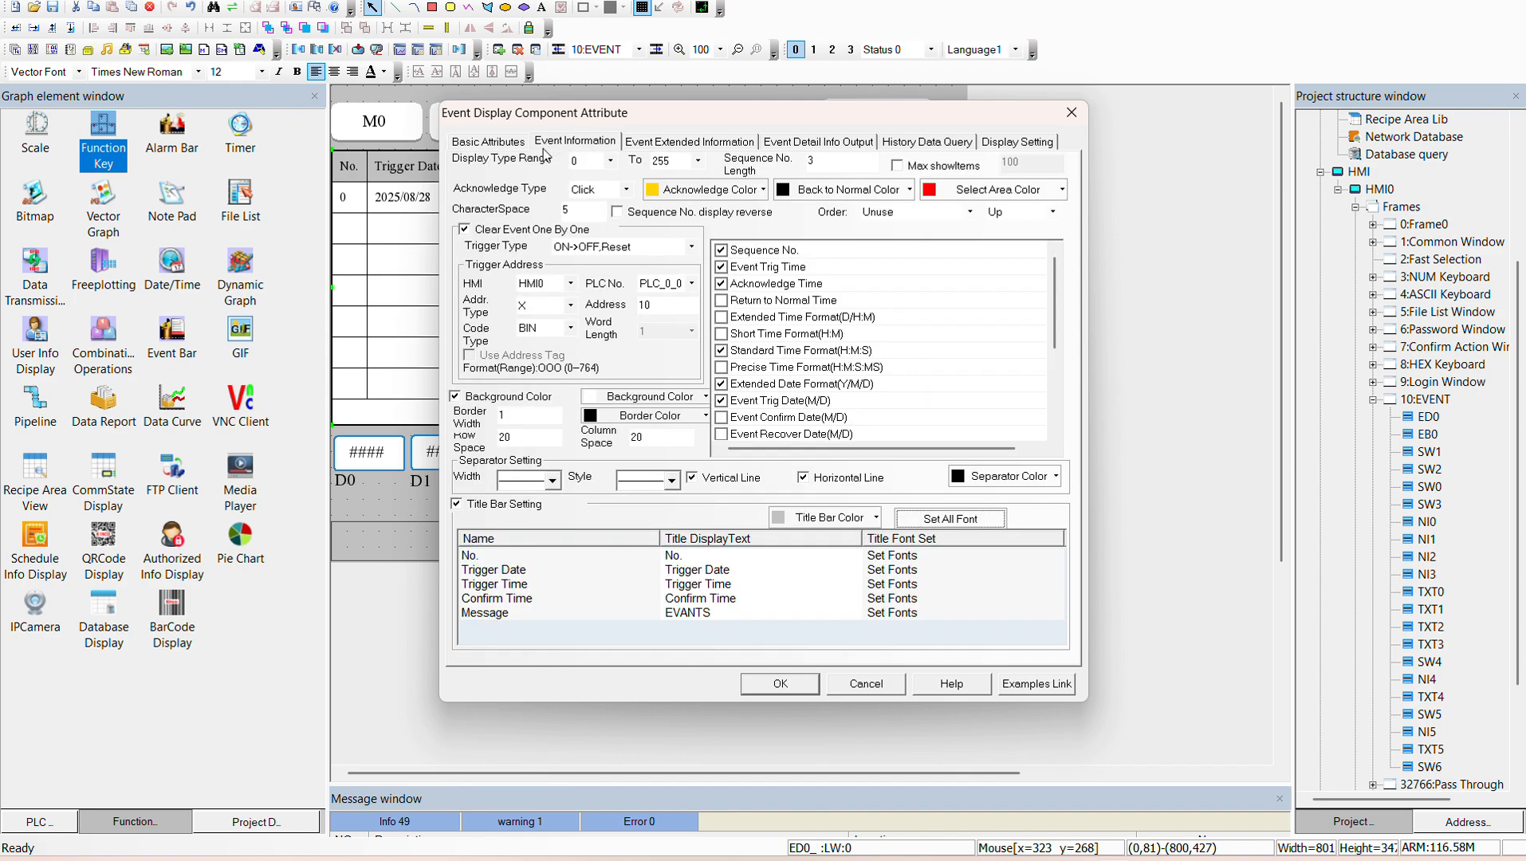
left_click(487, 142)
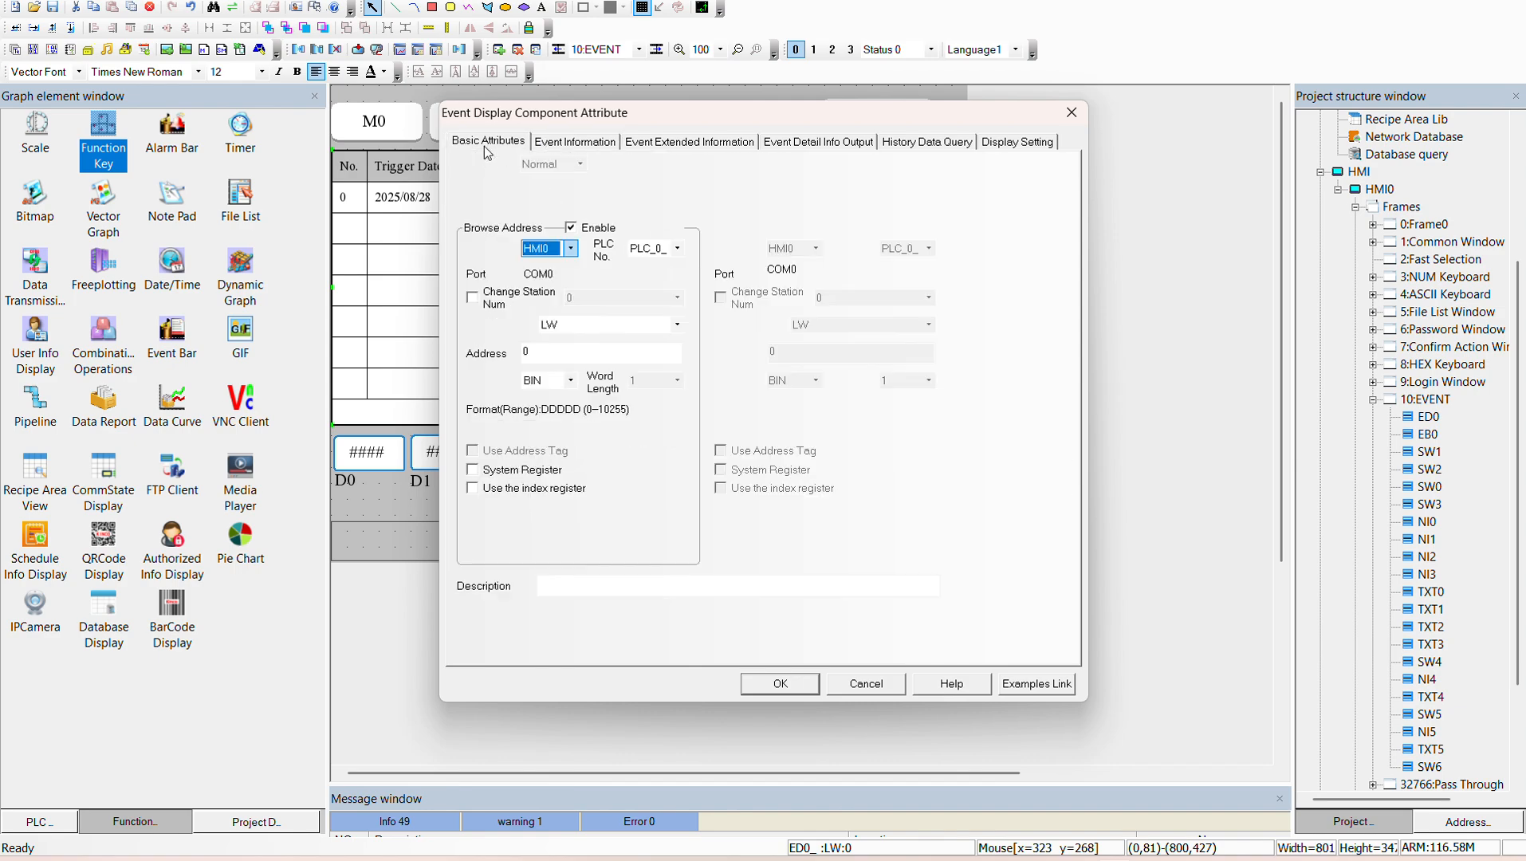
left_click(575, 141)
left_click(589, 188)
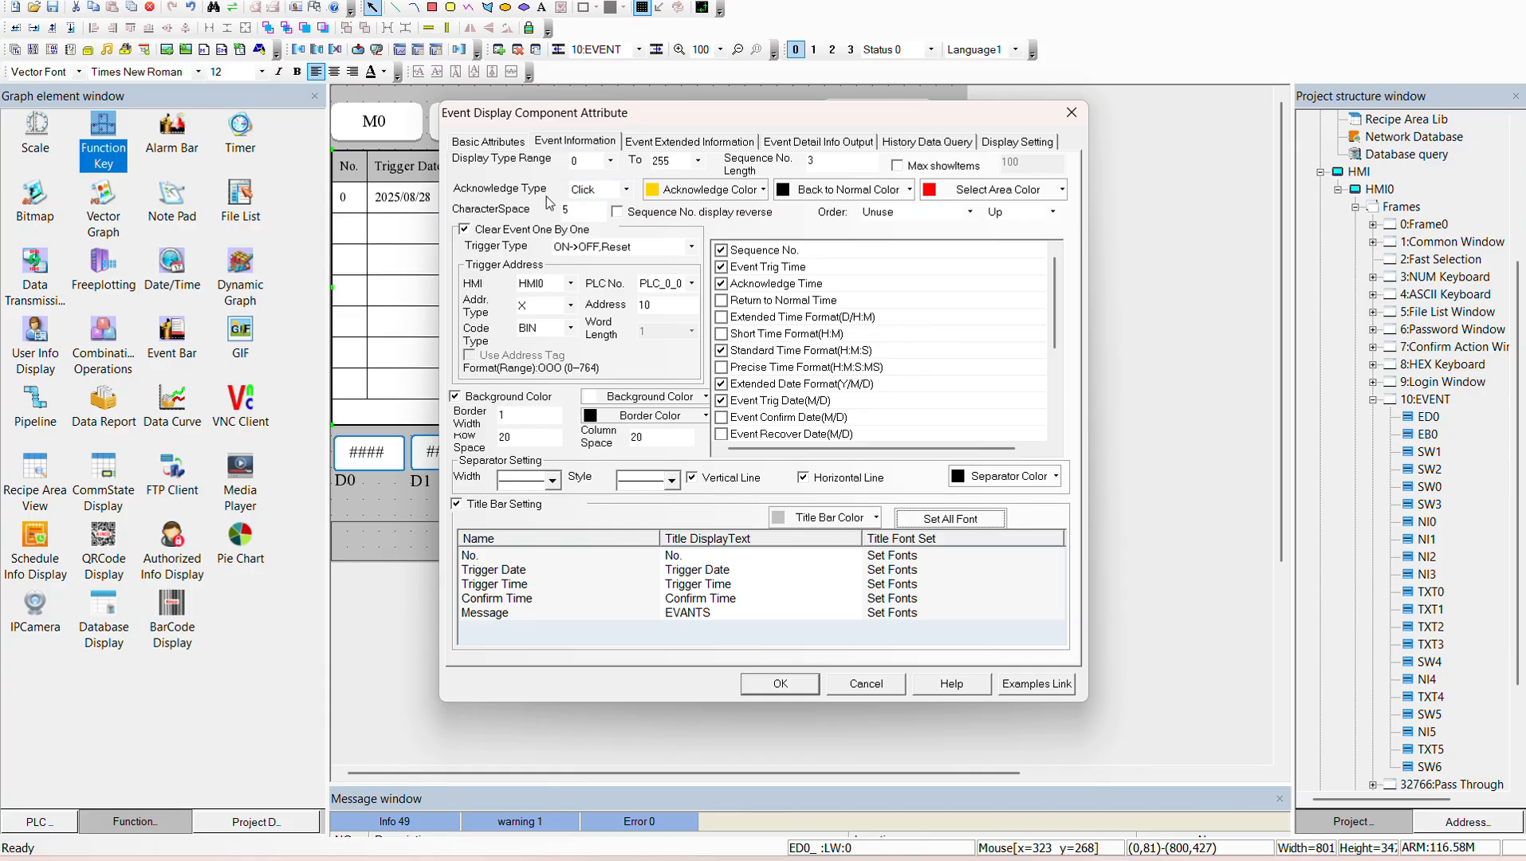
left_click(592, 219)
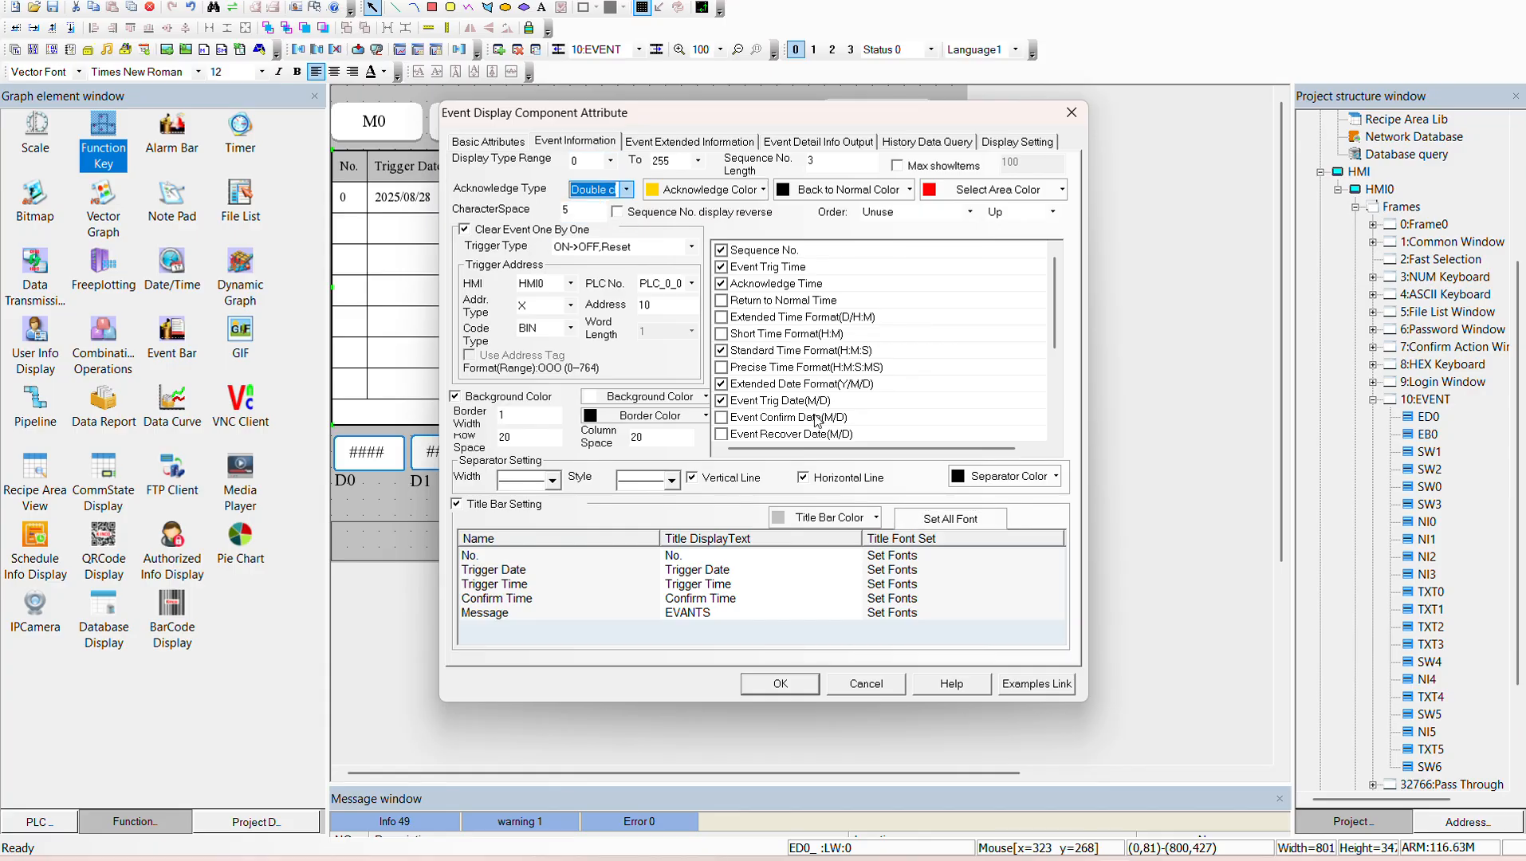
left_click(781, 683)
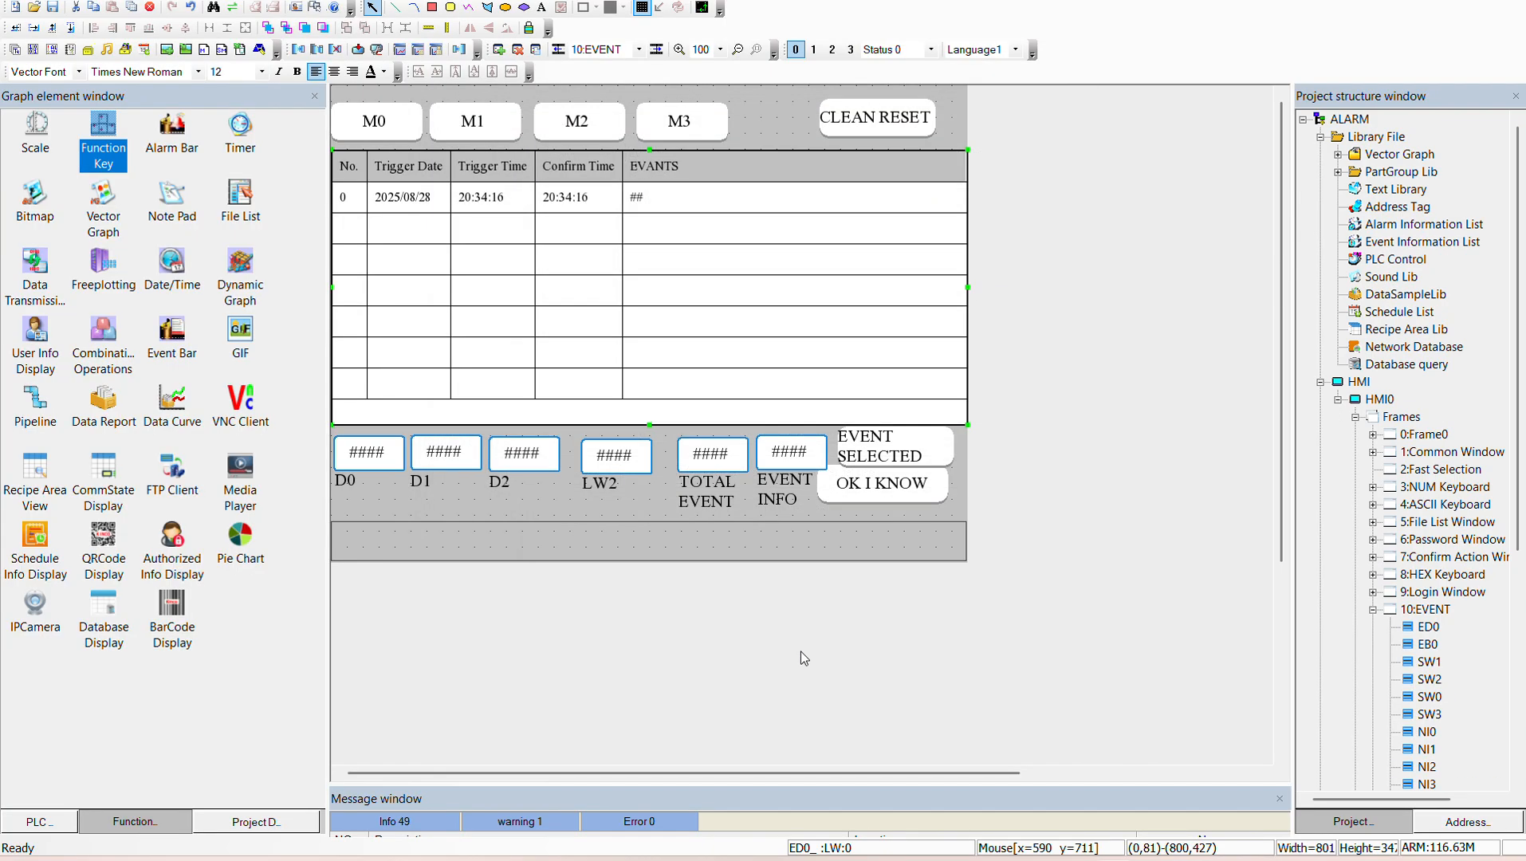
Step: Start an offline simulation of HMI0 and switch M0 on
left_click(446, 1)
left_click(501, 124)
left_click(988, 192)
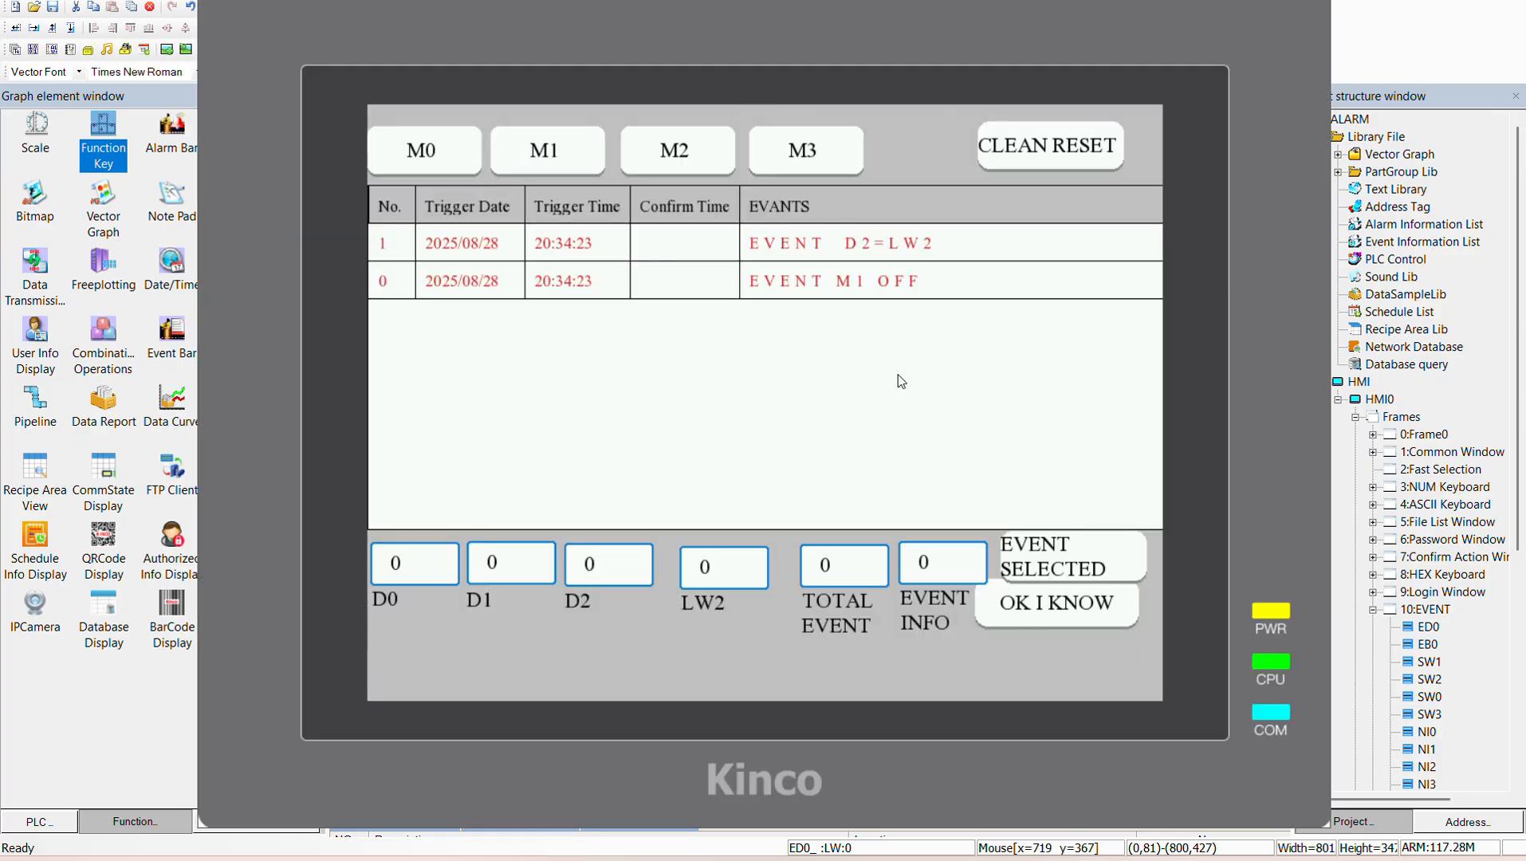
left_click(449, 155)
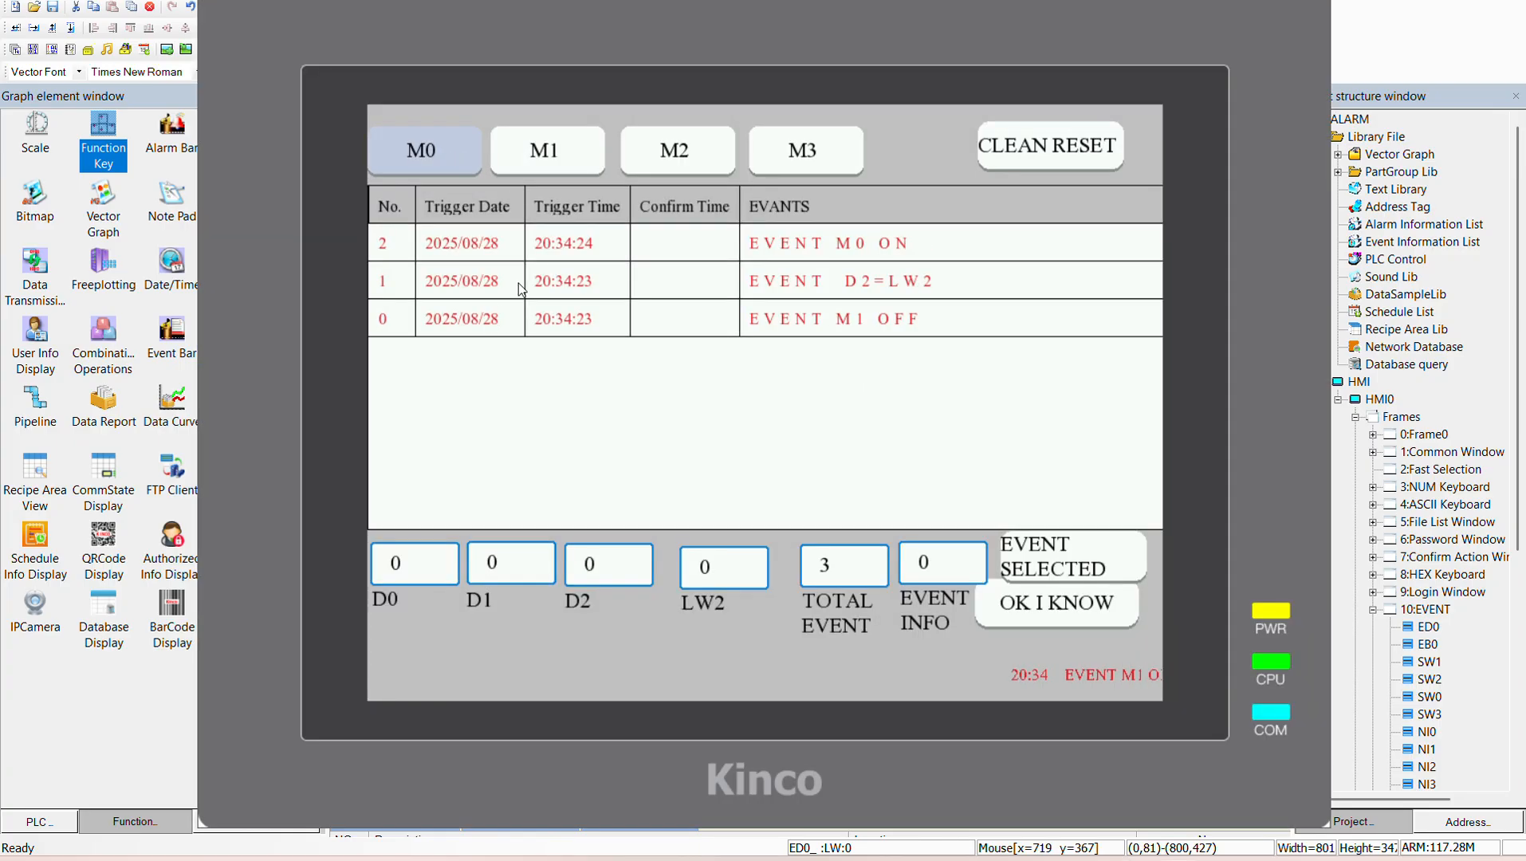
Step: Select individual rows in the simulated event table, acknowledge the EVENT M0 ON entry, and end the simulation
left_click(772, 253)
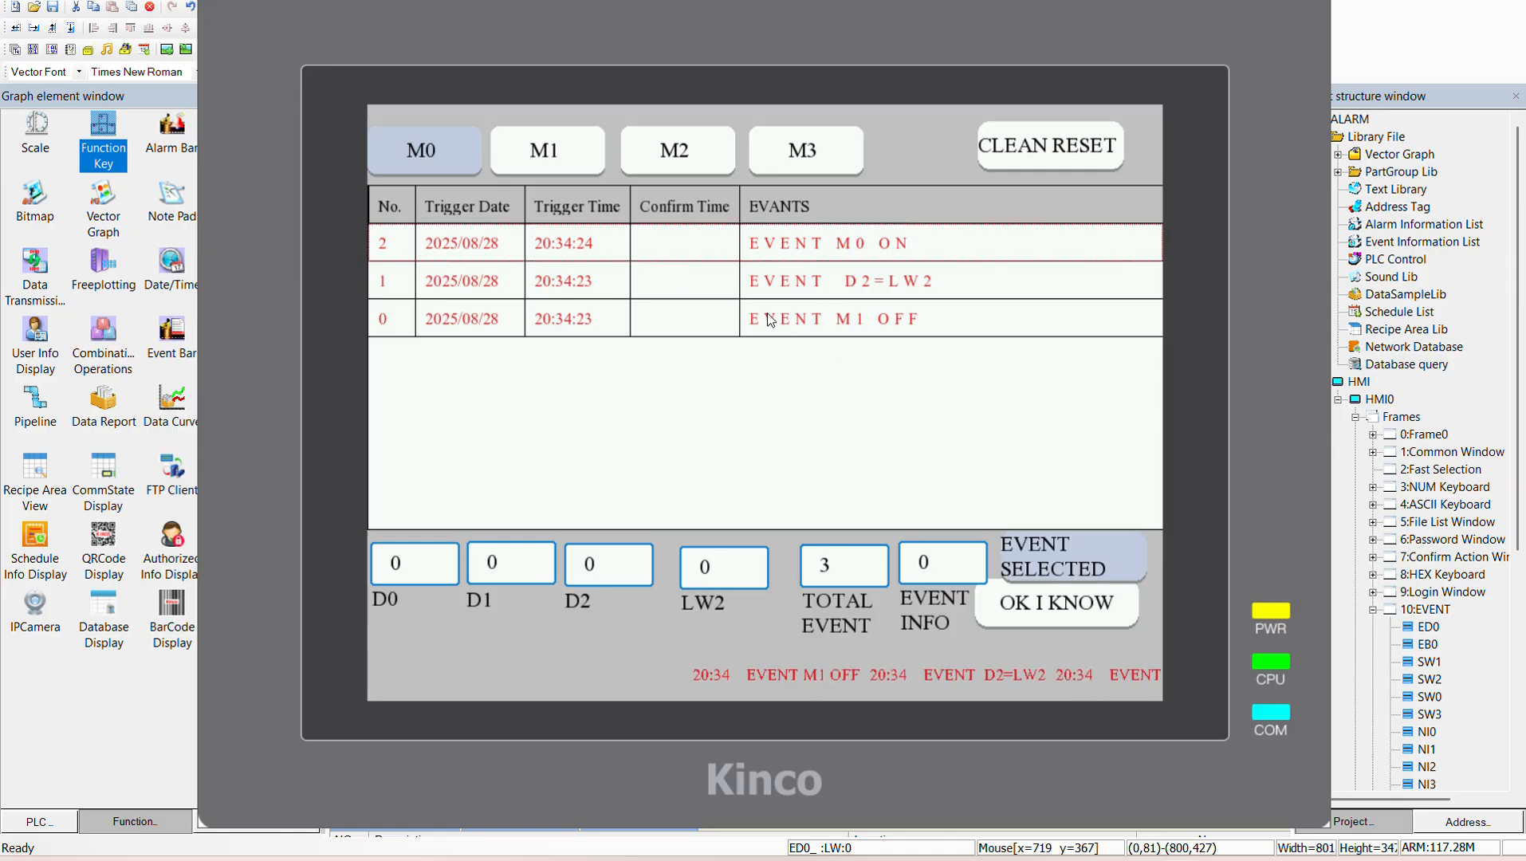
left_click(658, 289)
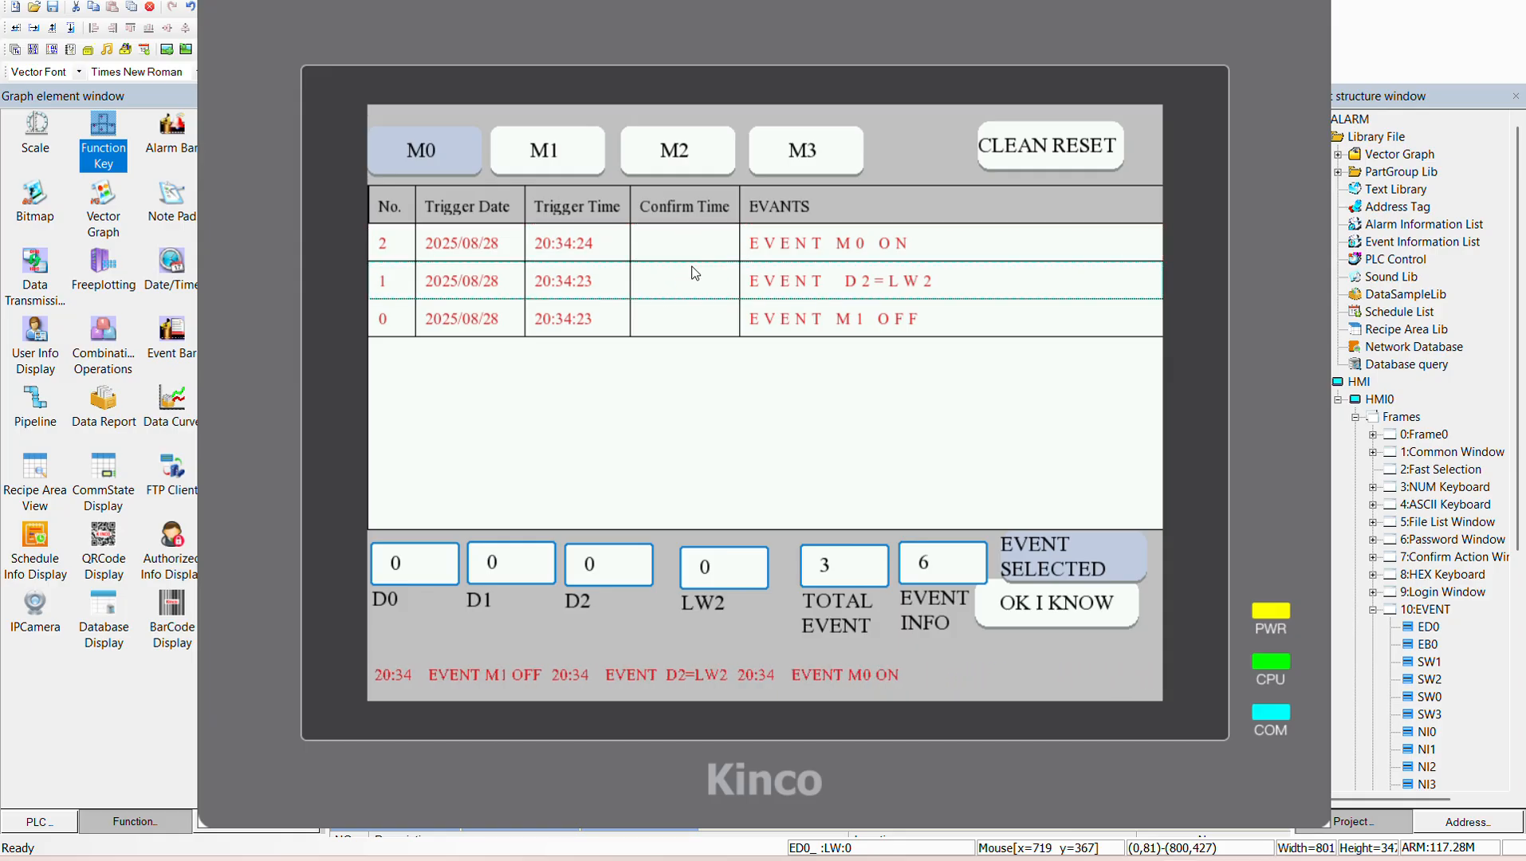
left_click(675, 247)
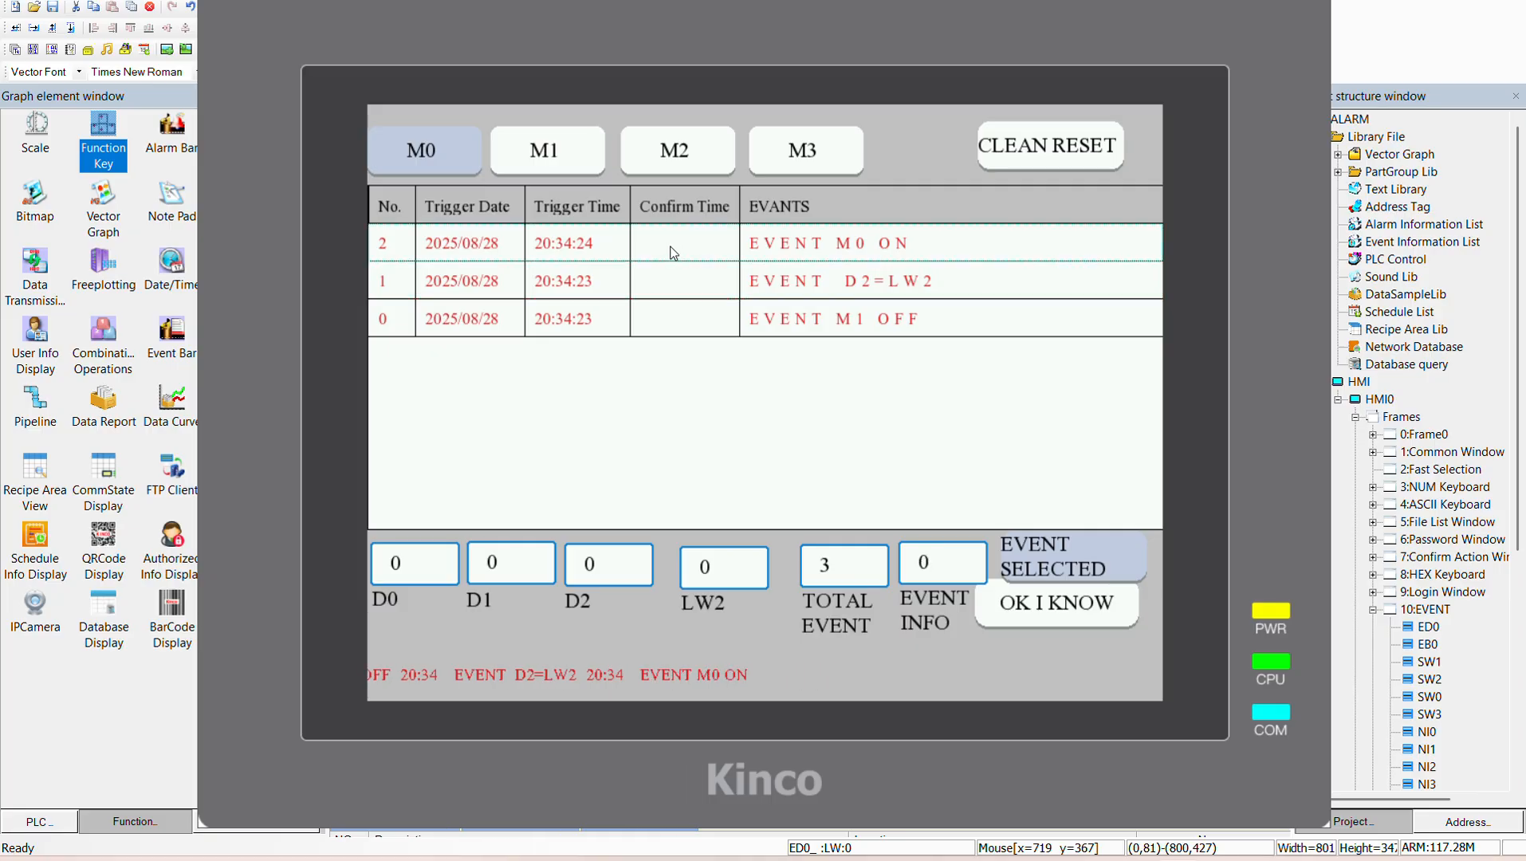
double_click(684, 245)
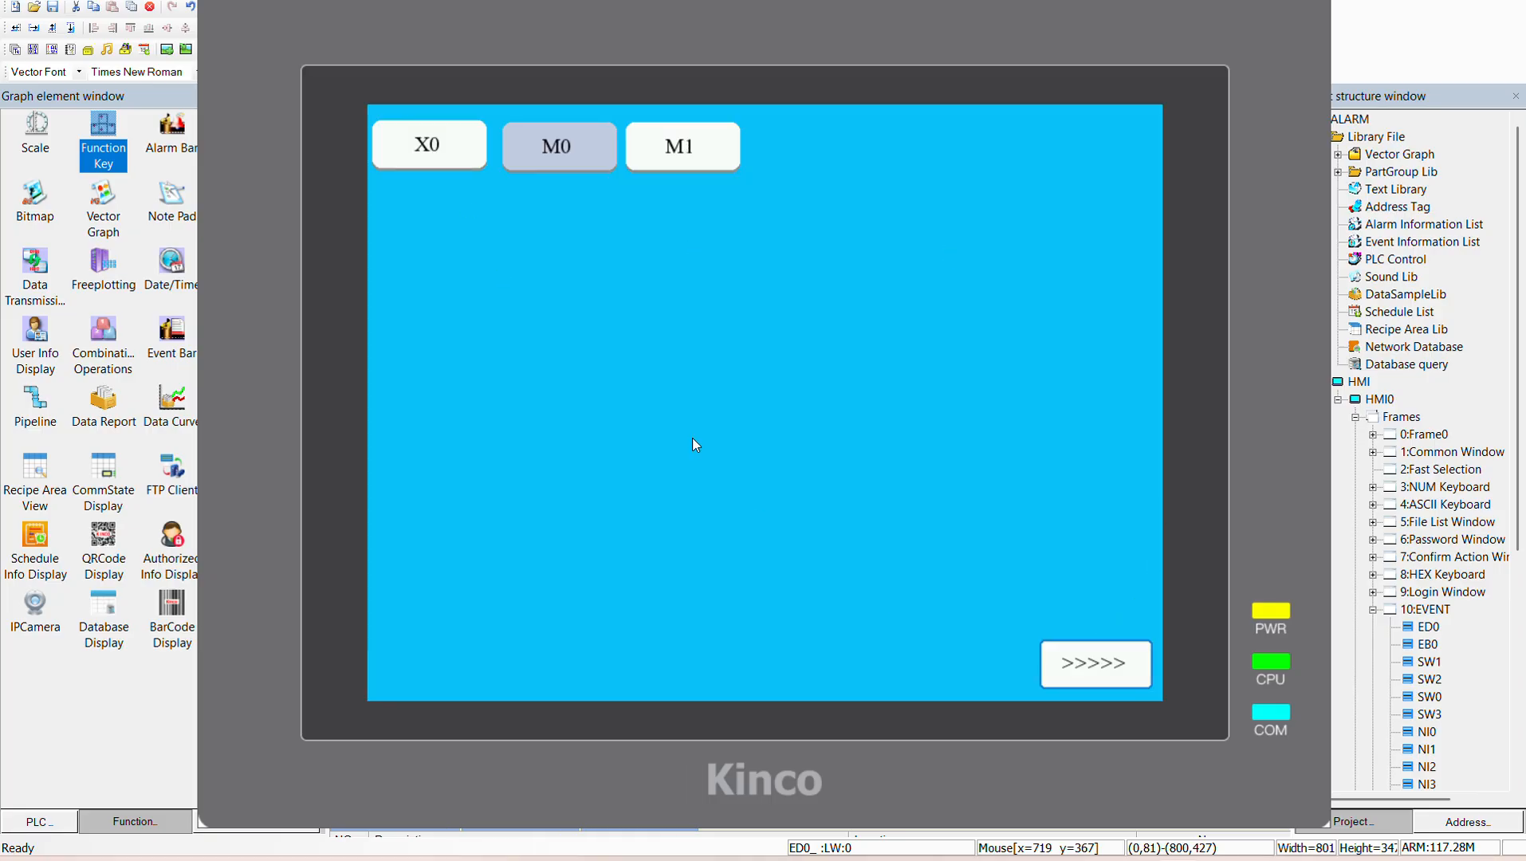
right_click(880, 274)
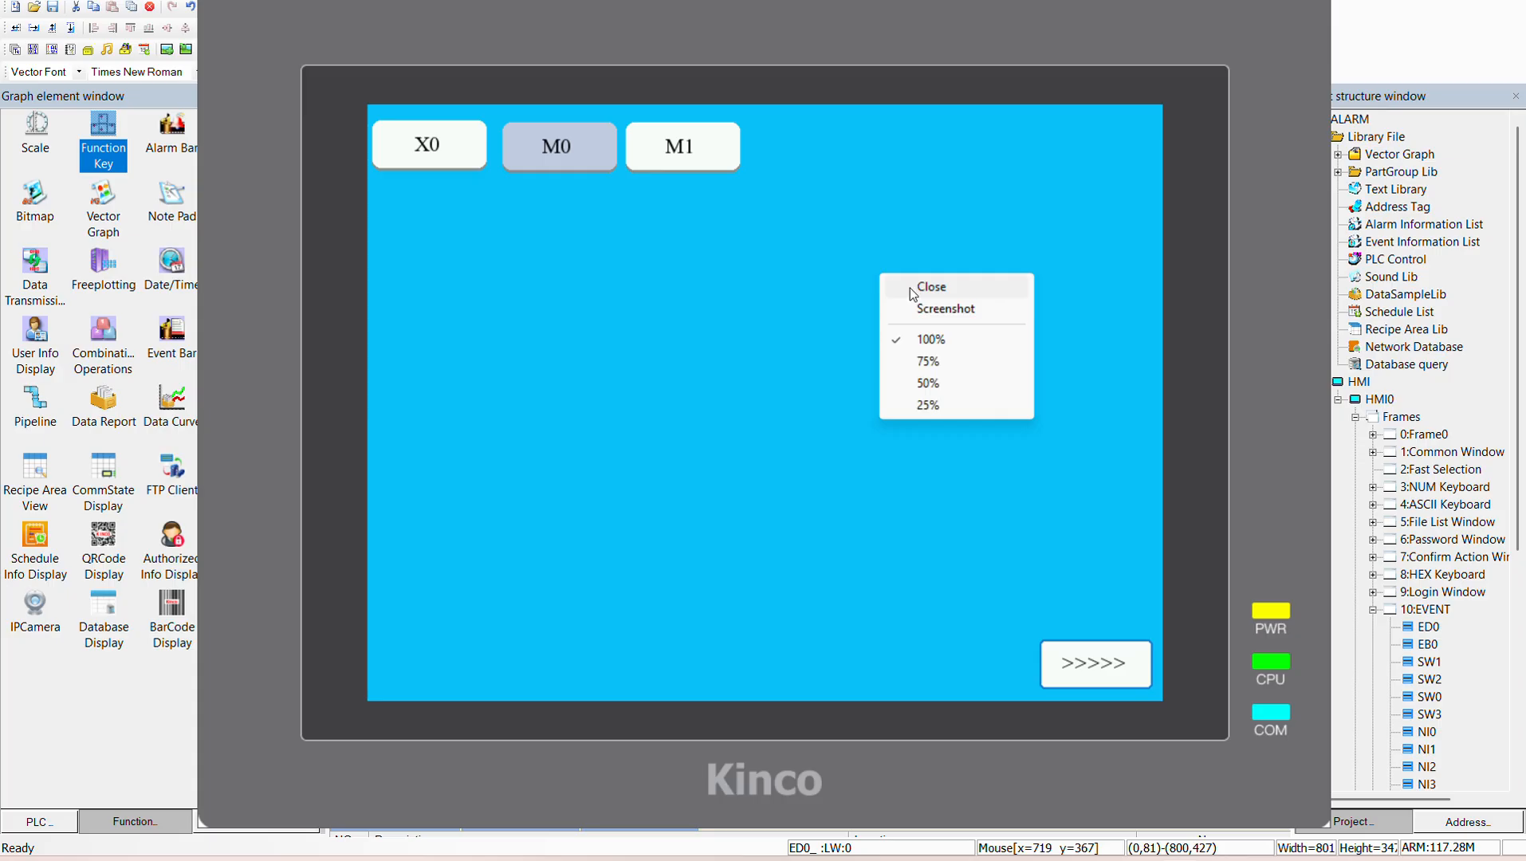
left_click(1093, 681)
right_click(910, 354)
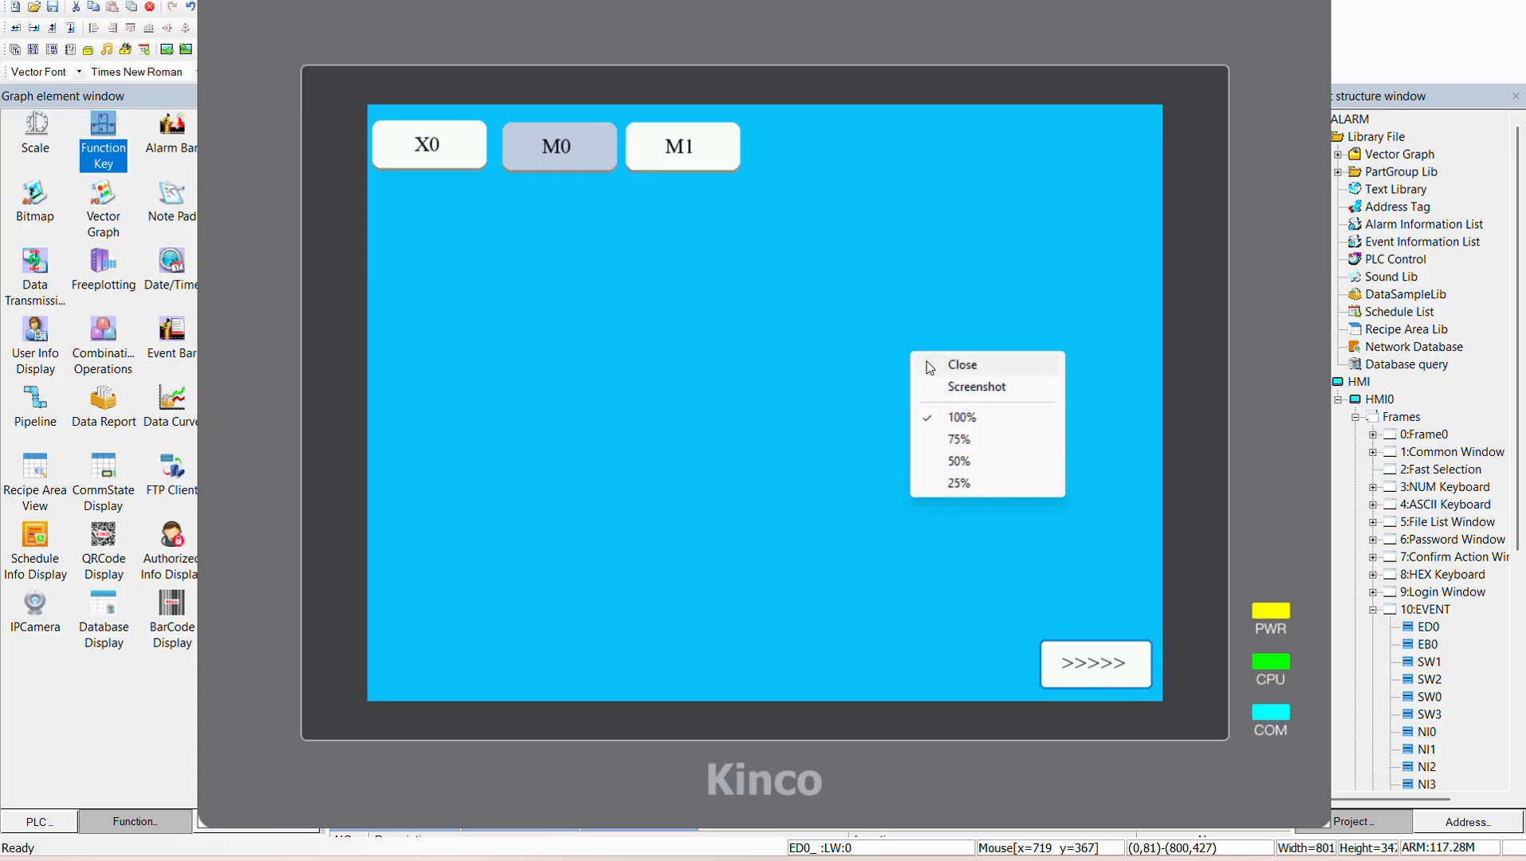
left_click(922, 360)
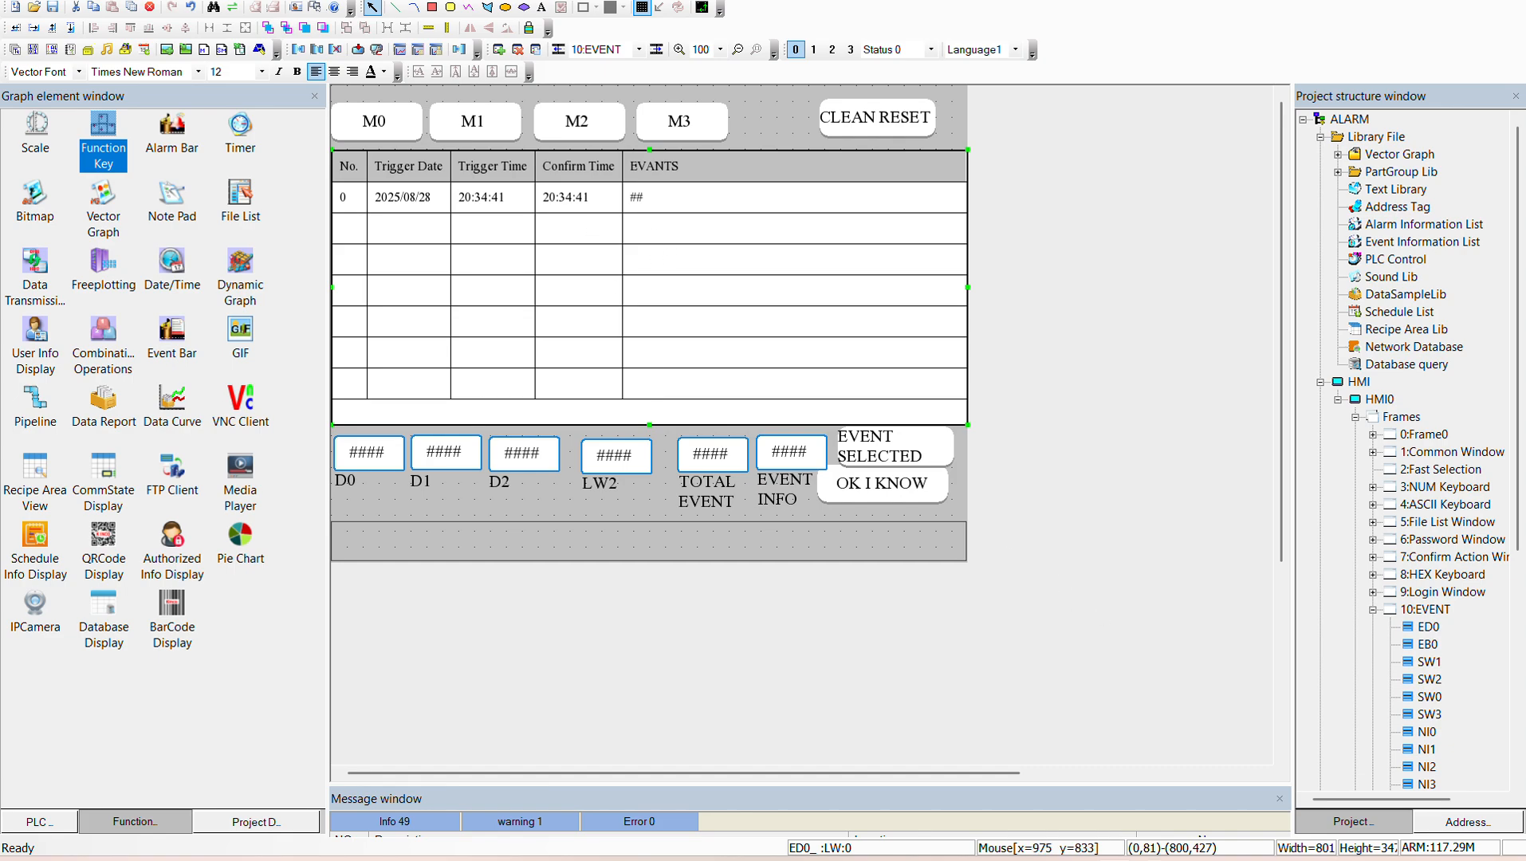
Step: Change the pop-up window mode of the EVENT M0 ON entry in the event information list to Trigger Pop
left_click(256, 821)
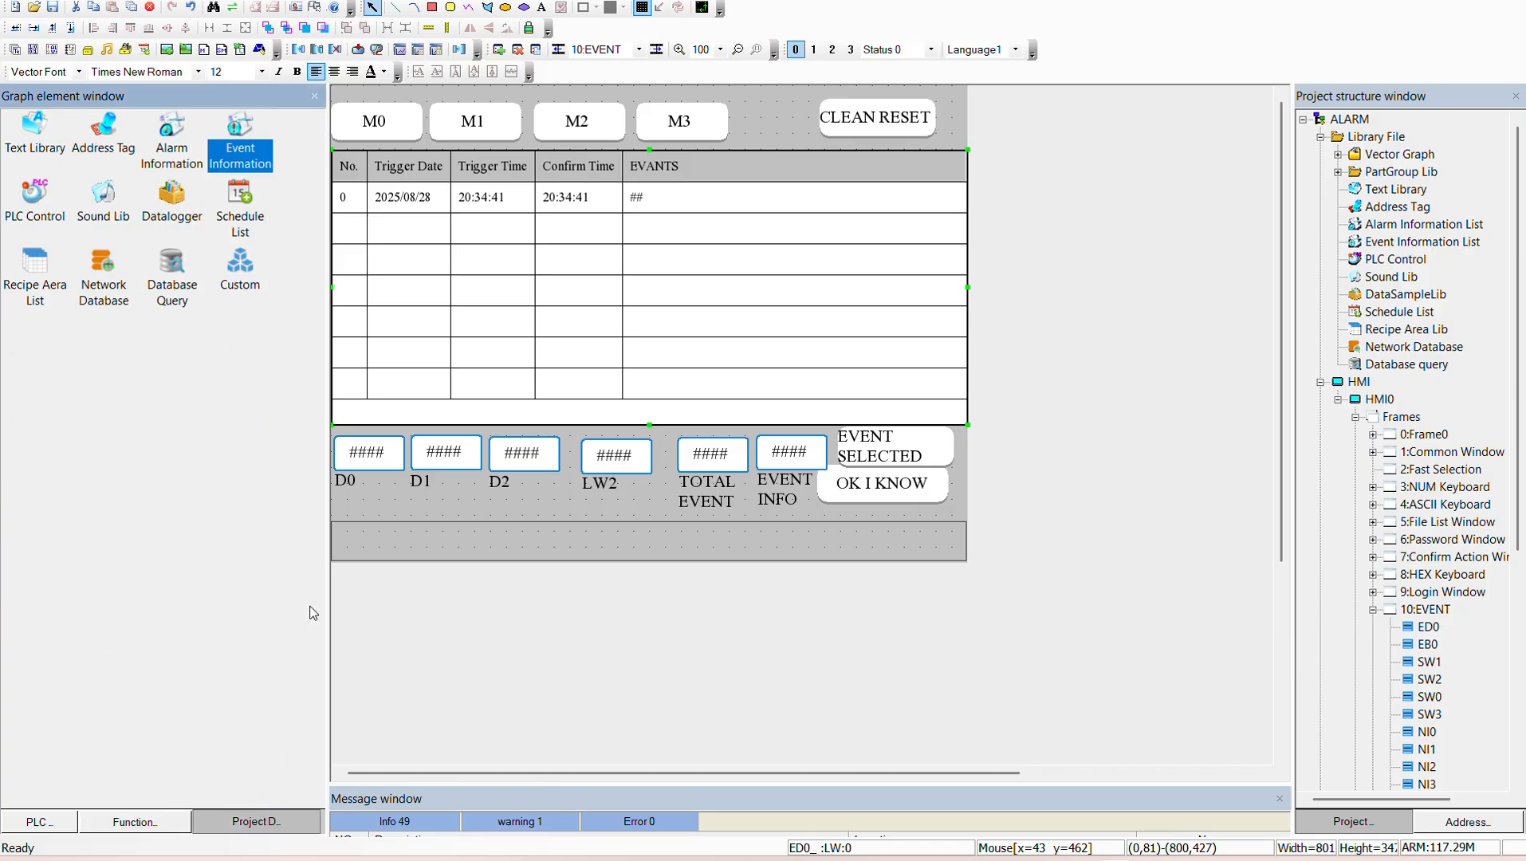
double_click(240, 132)
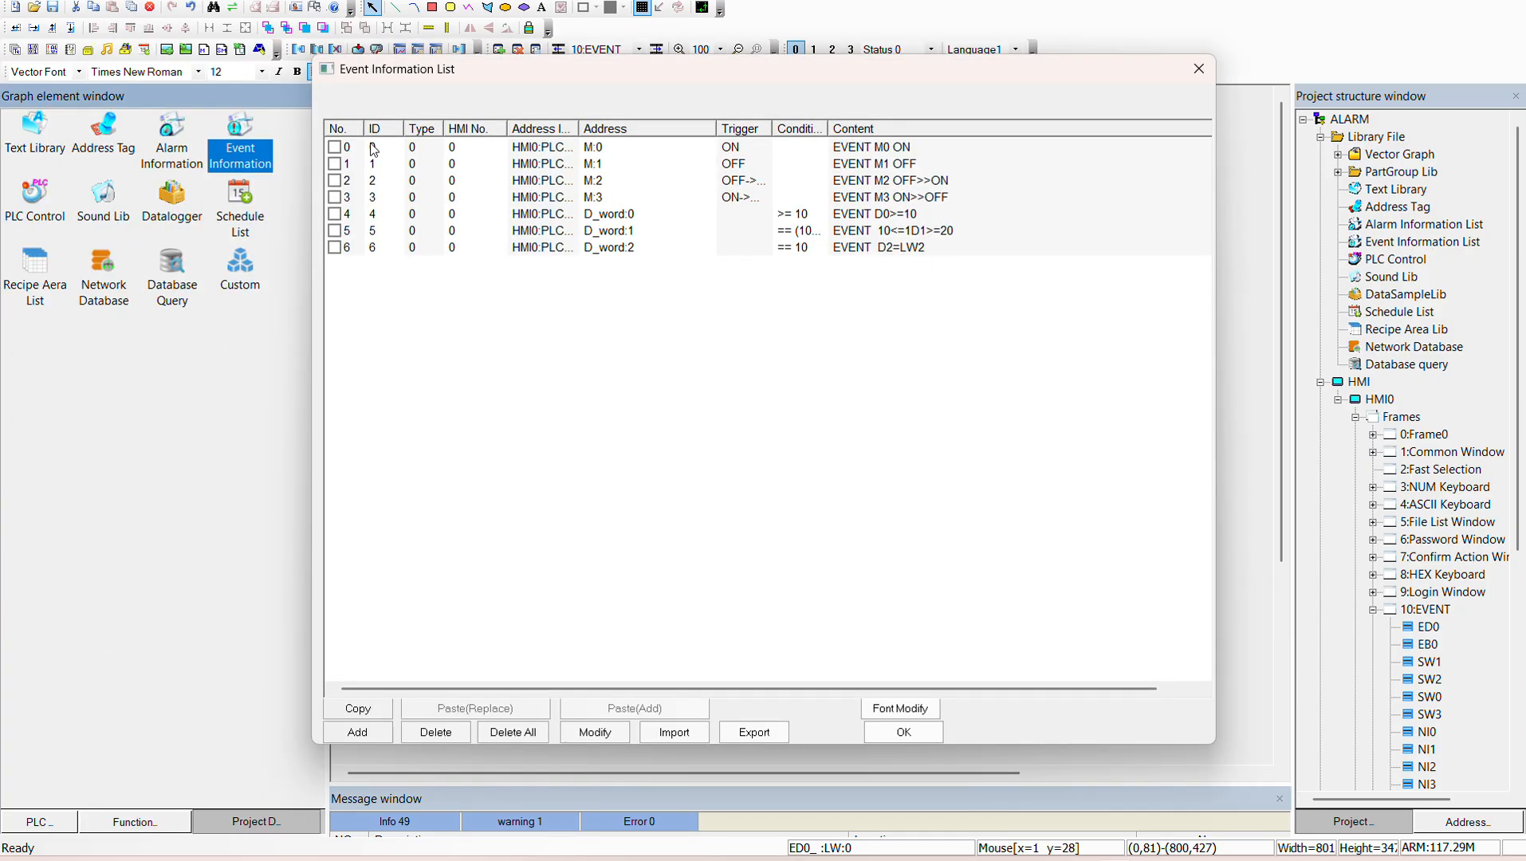
double_click(530, 146)
left_click(539, 136)
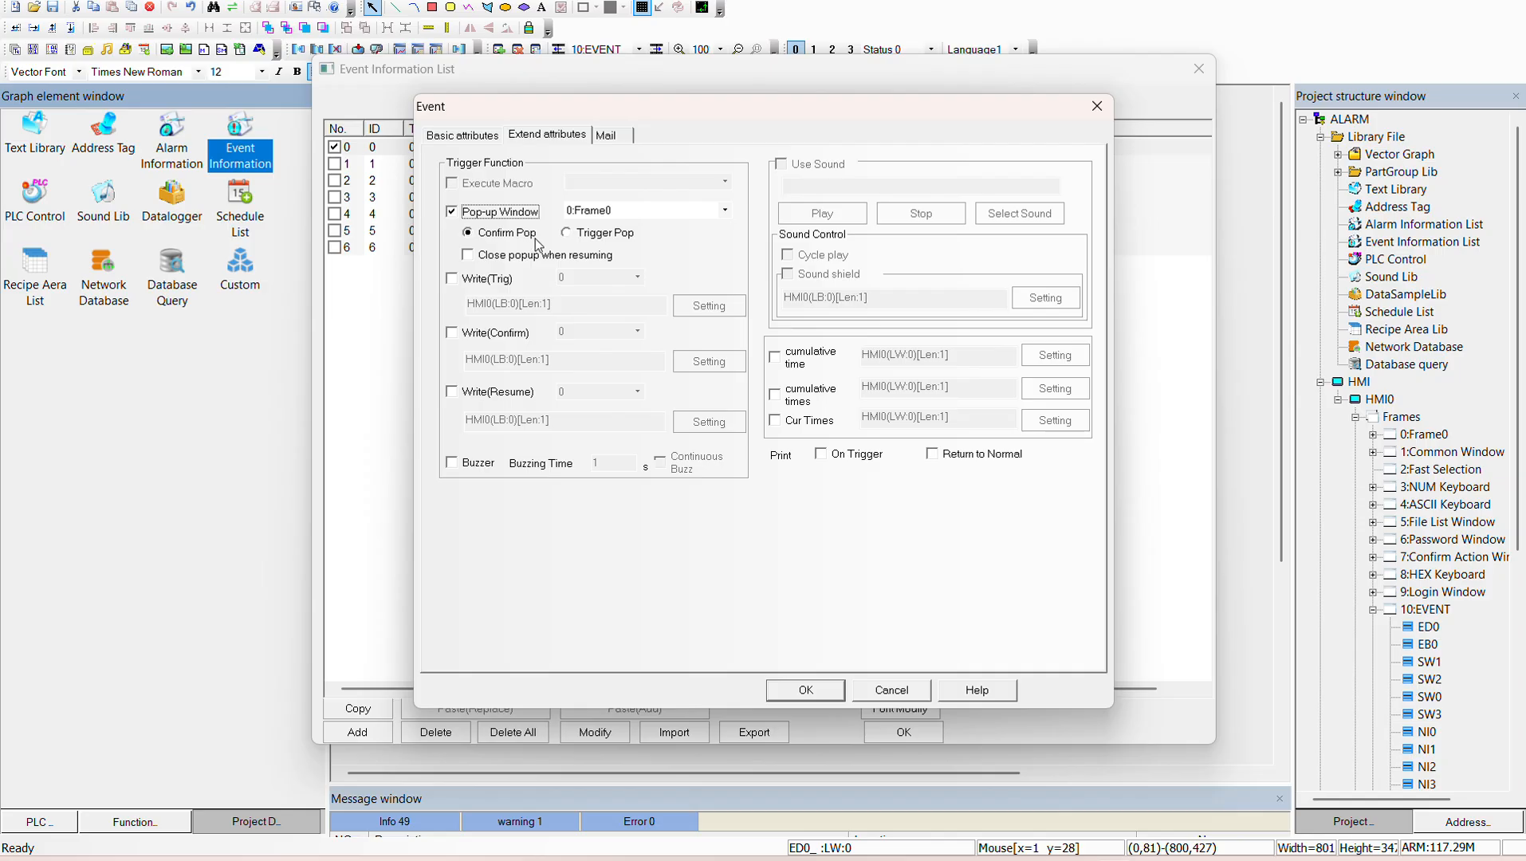
left_click(567, 233)
left_click(807, 690)
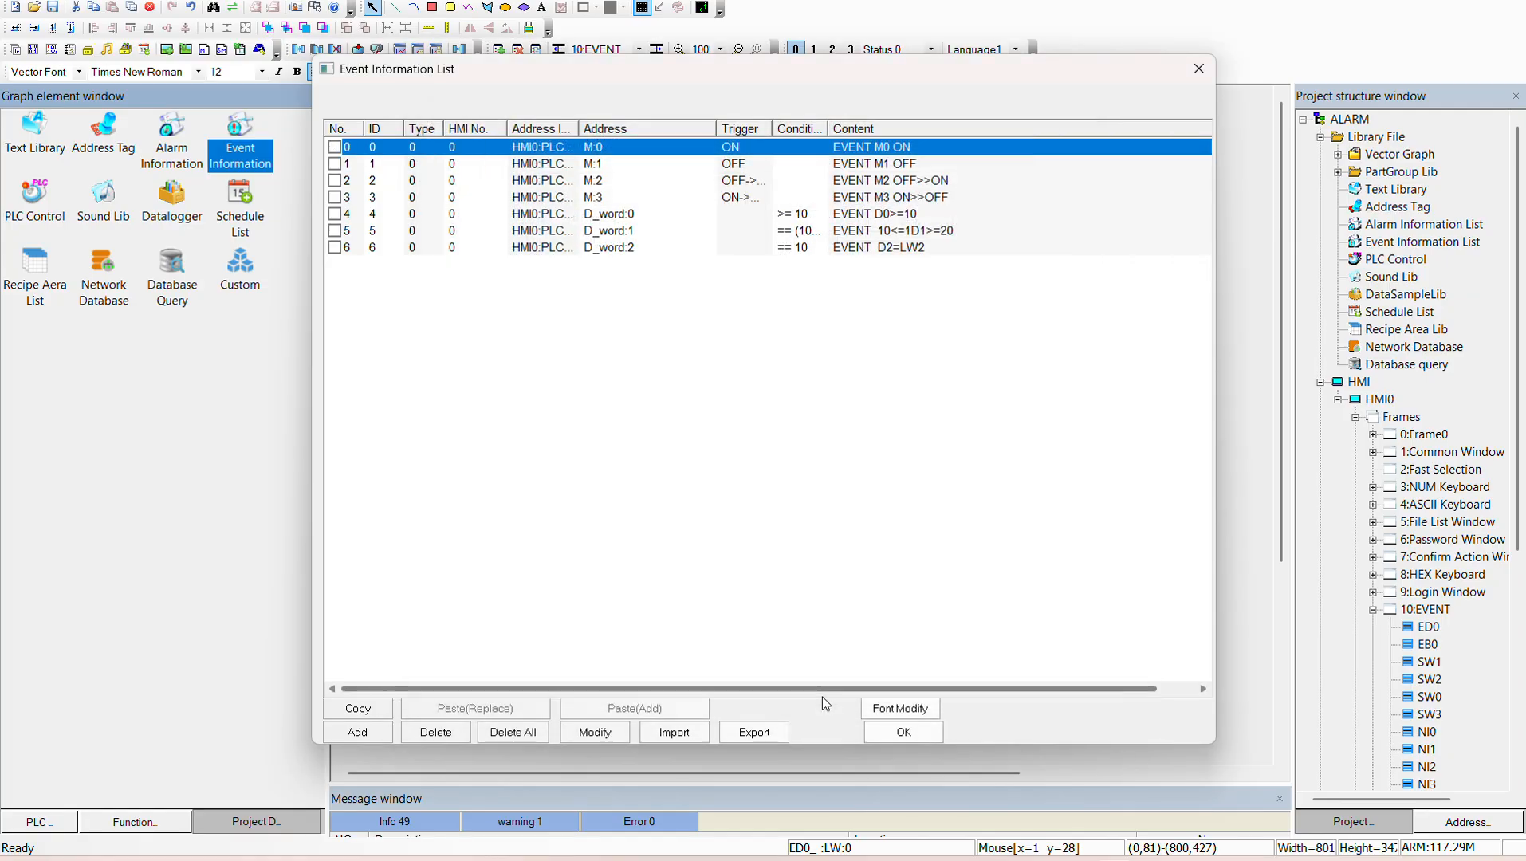
left_click(904, 729)
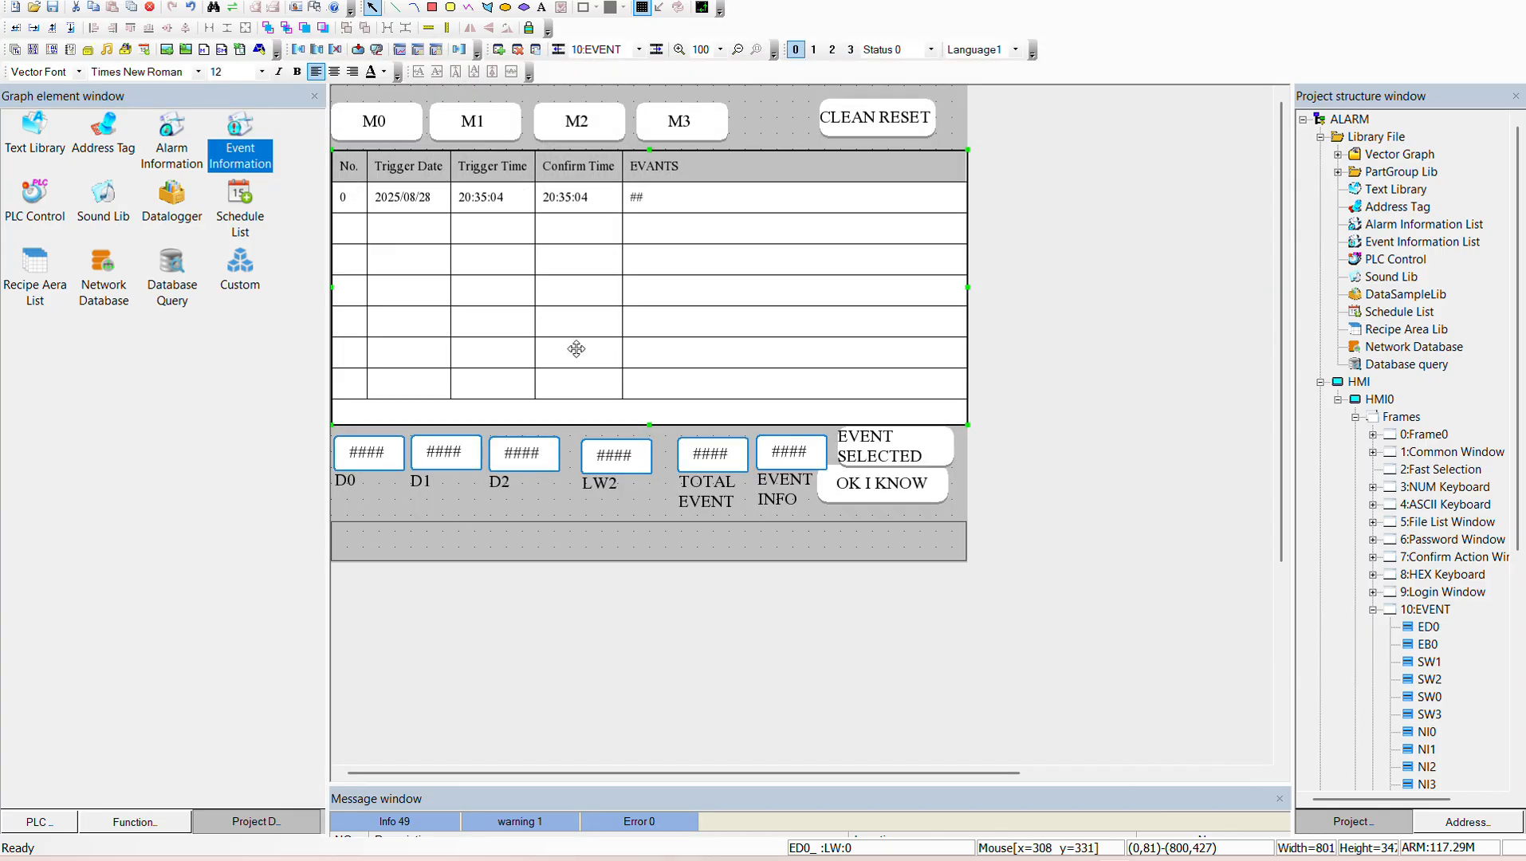
Step: Test the trigger pop-up in an offline simulation by switching M2, M3 and M0 on, and end the simulation
left_click(542, 2)
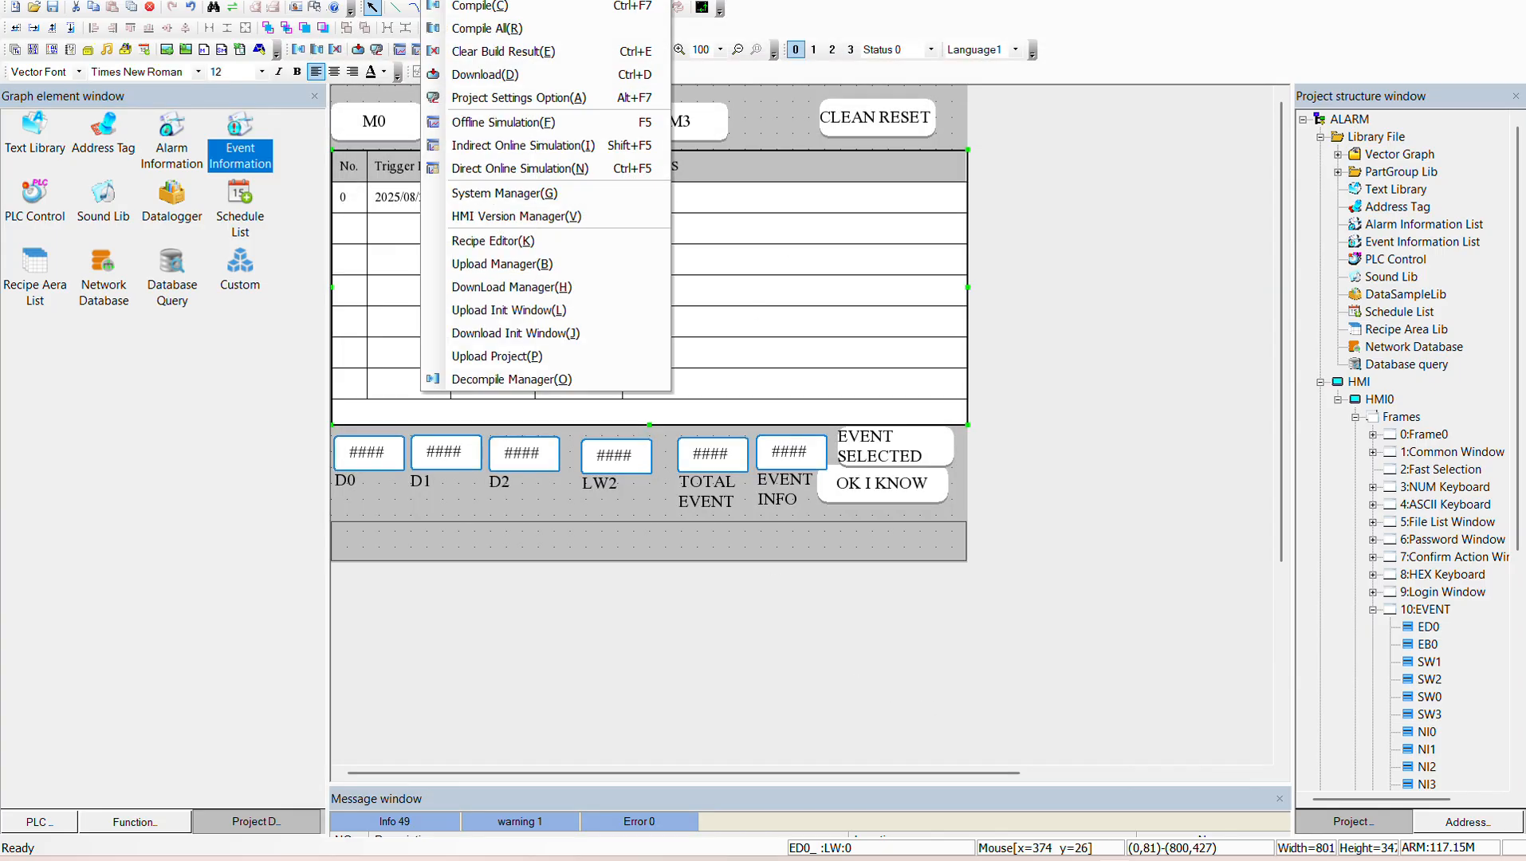
left_click(473, 125)
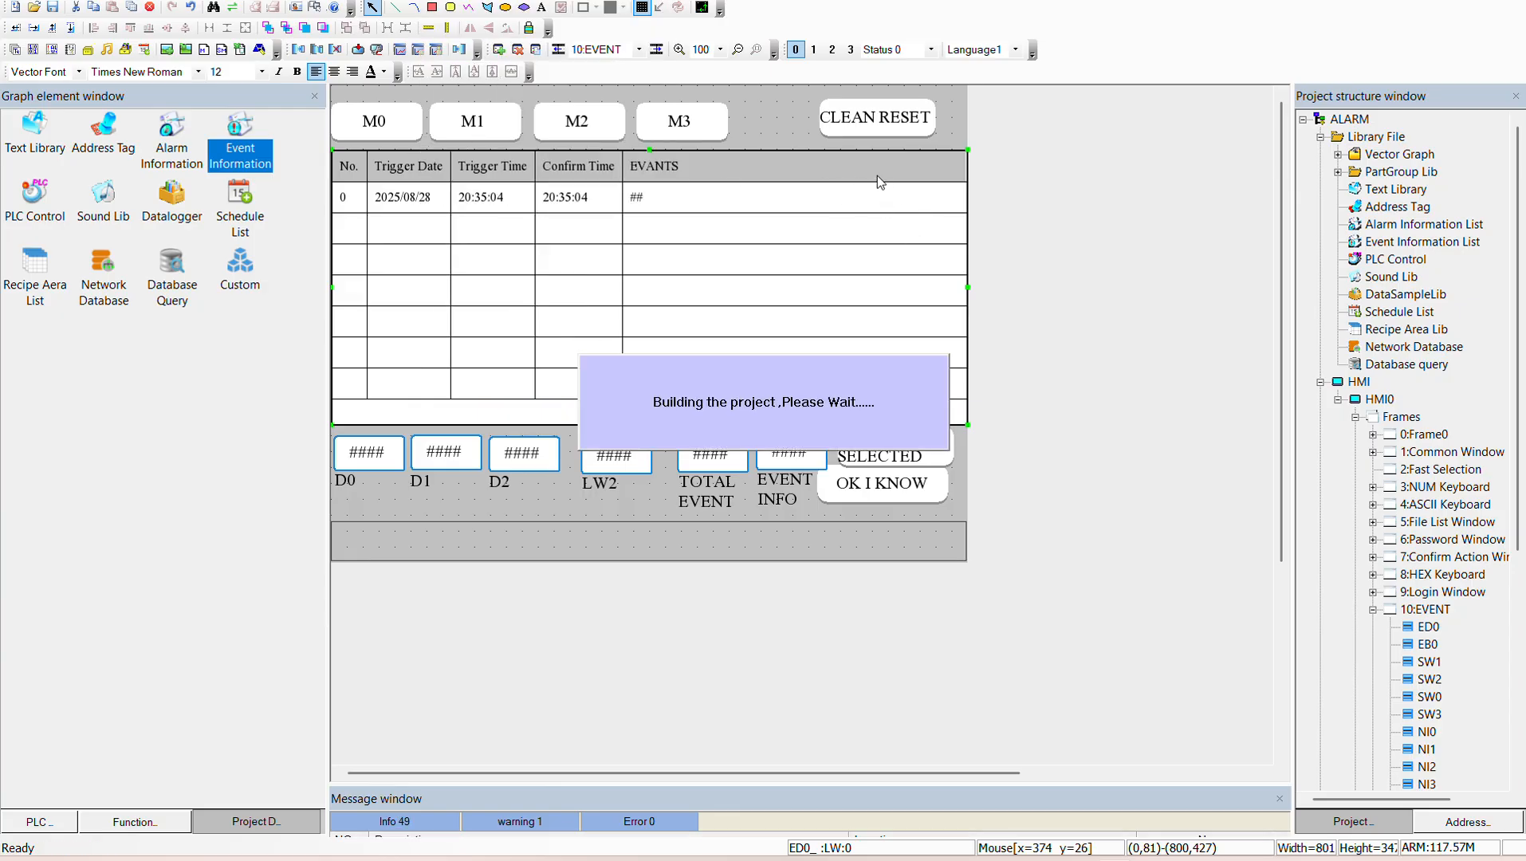
left_click(991, 194)
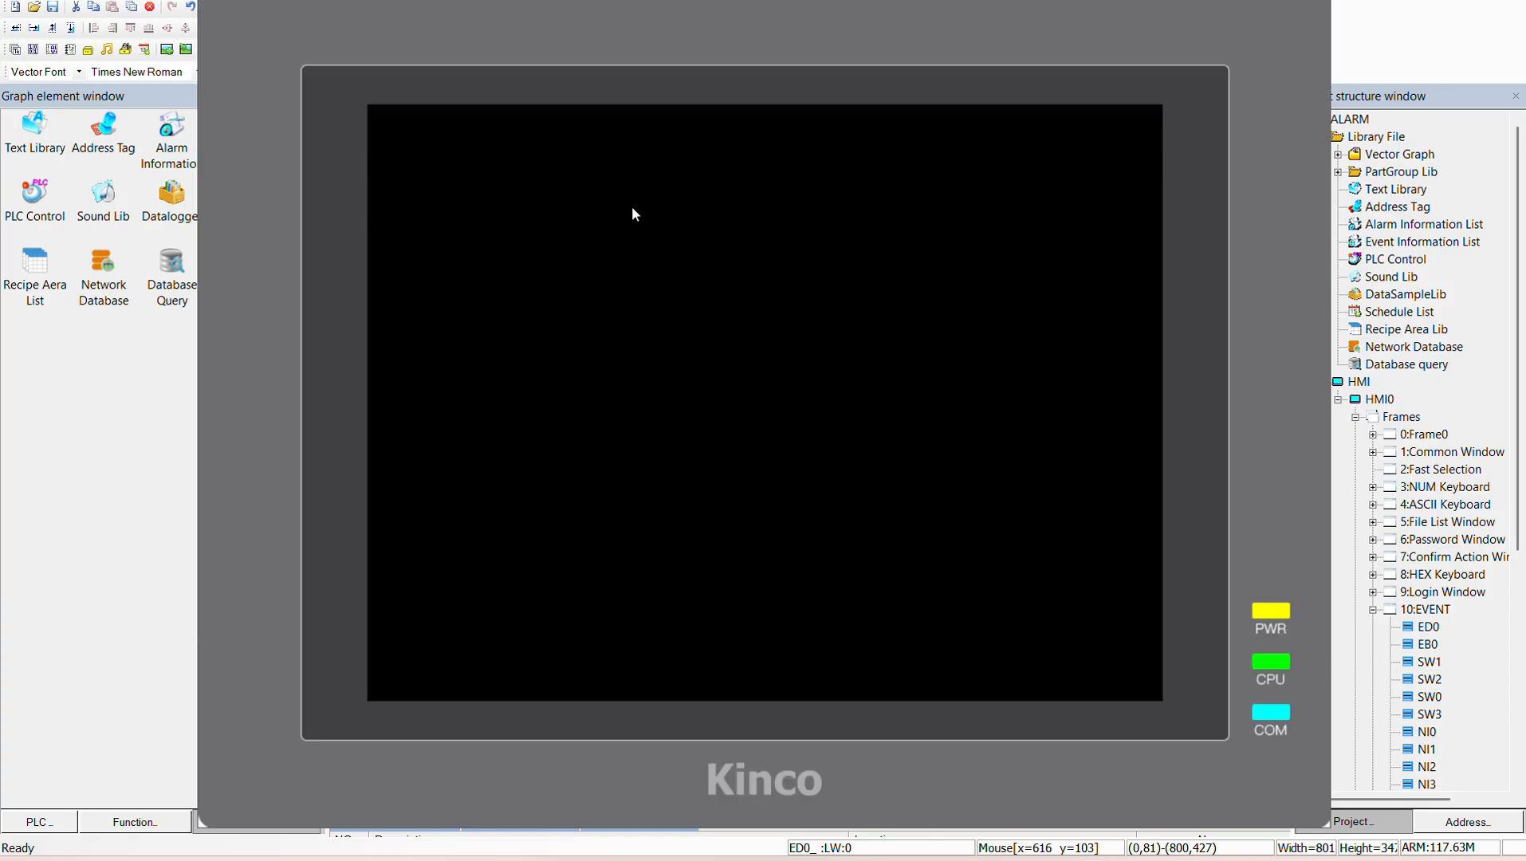
left_click(676, 151)
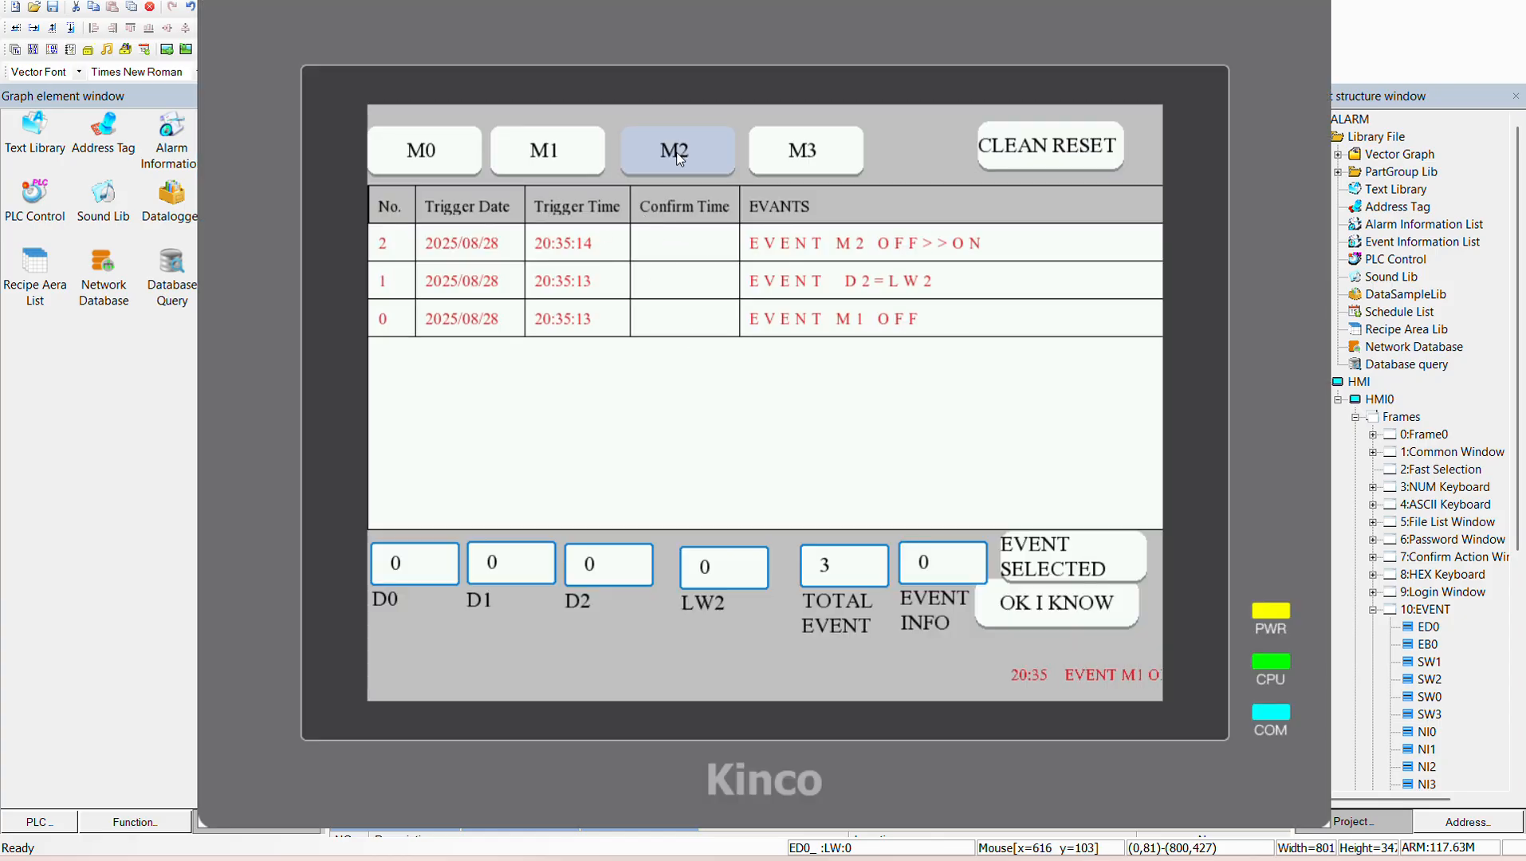
left_click(781, 152)
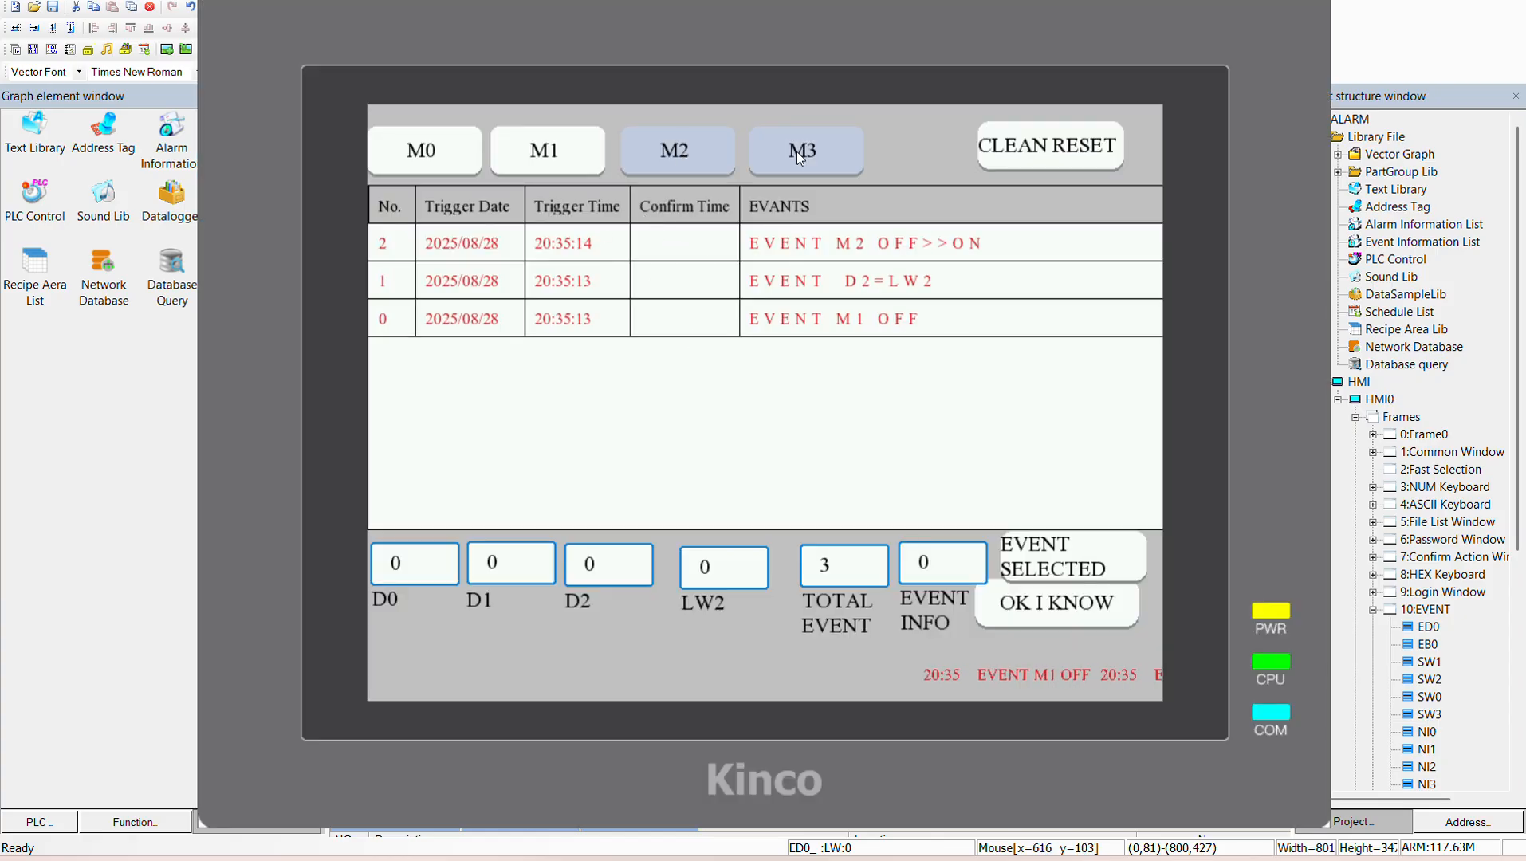
left_click(442, 154)
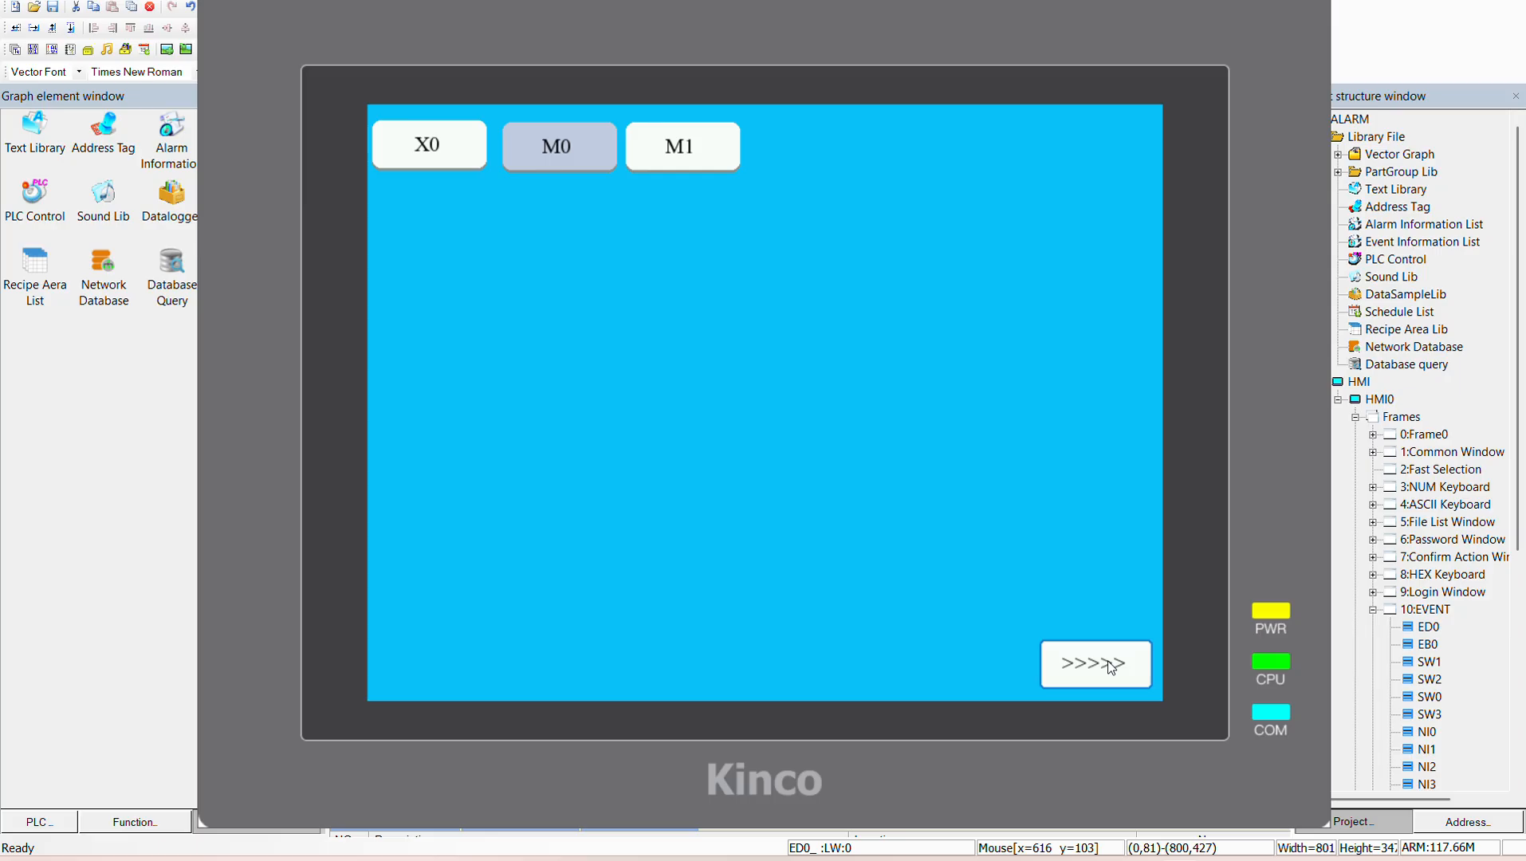
right_click(899, 428)
left_click(921, 413)
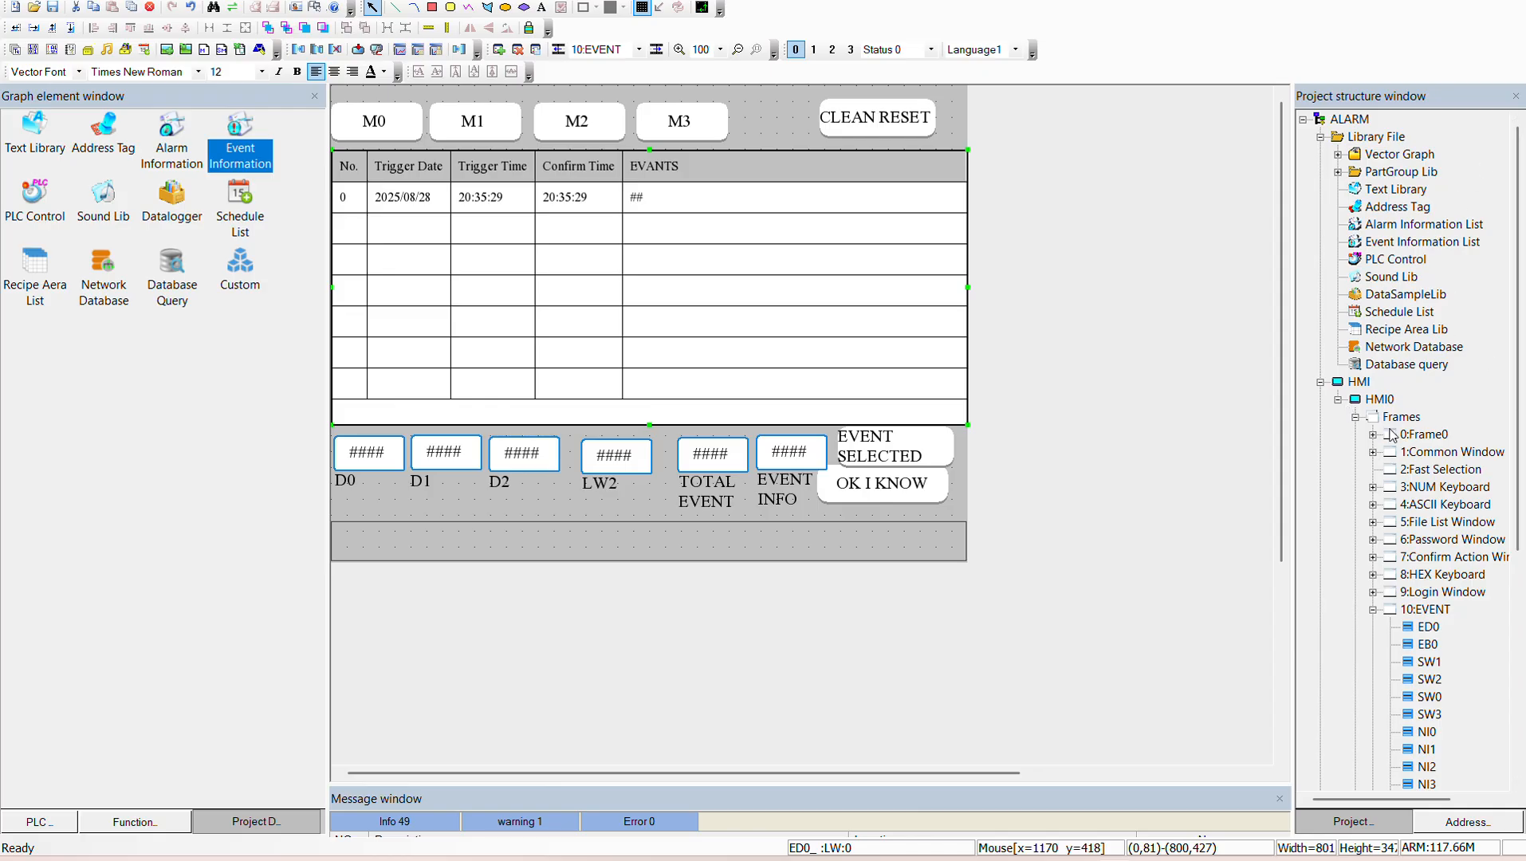
Step: Check the switch window target of the ">>>>>" function key in 0:Frame0 without changing its settings
double_click(1403, 435)
left_click(897, 532)
double_click(897, 533)
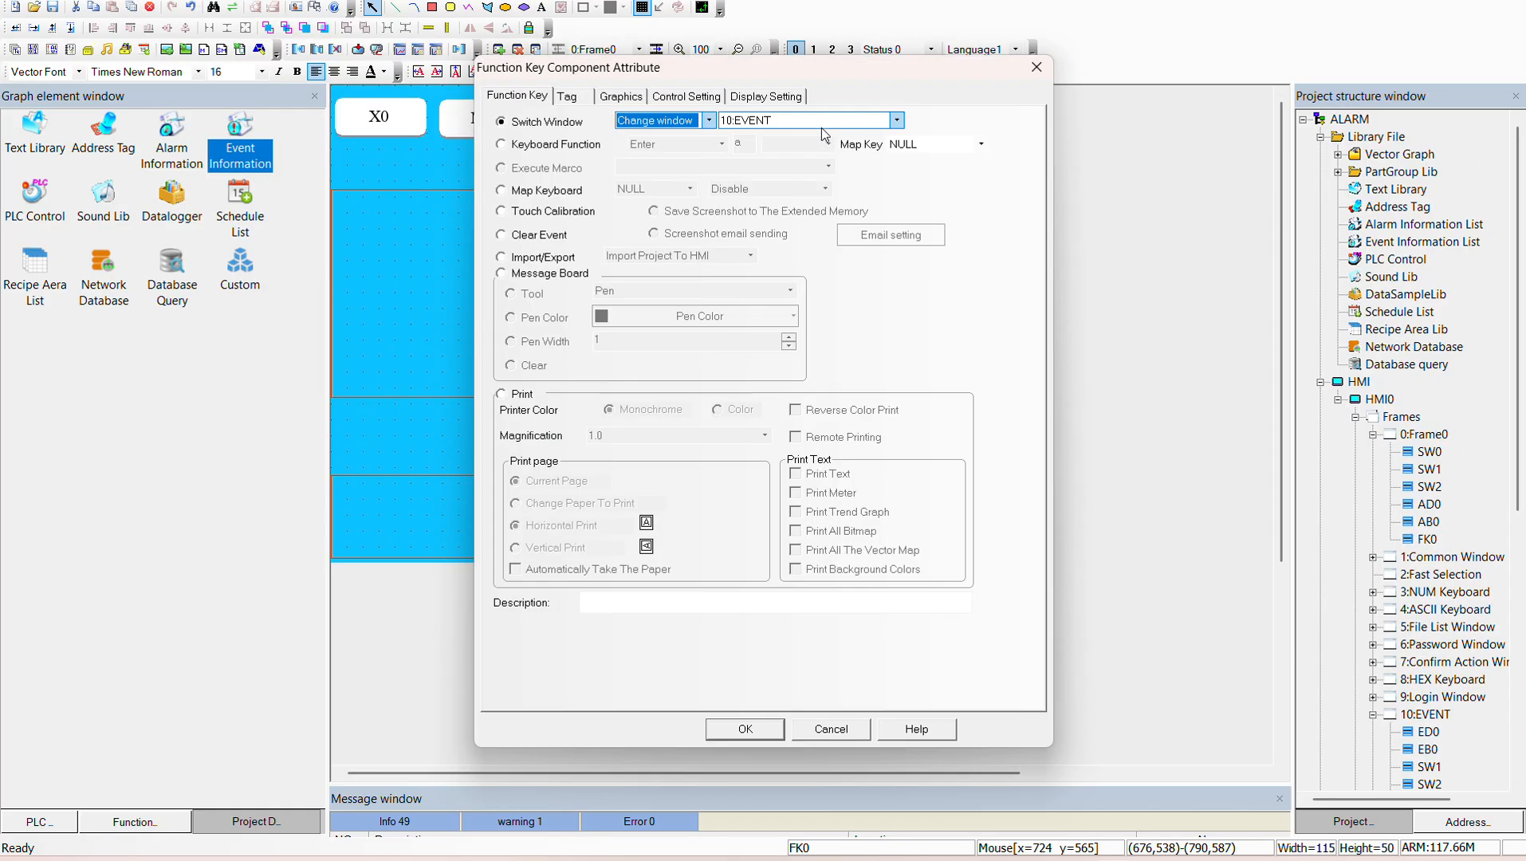
left_click(816, 114)
left_click(820, 119)
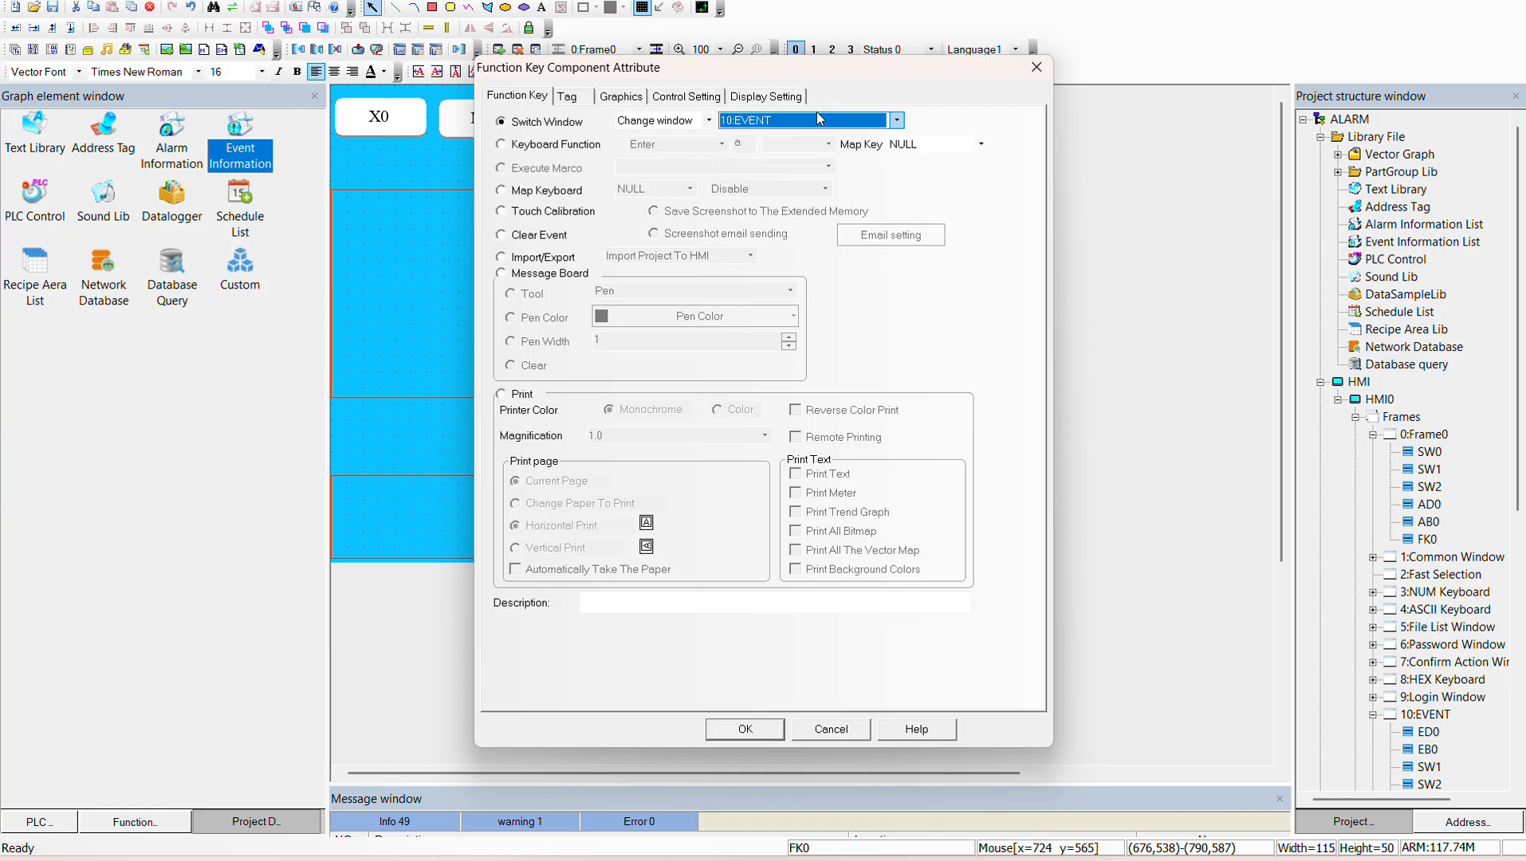
left_click(820, 119)
left_click(820, 118)
left_click(1037, 67)
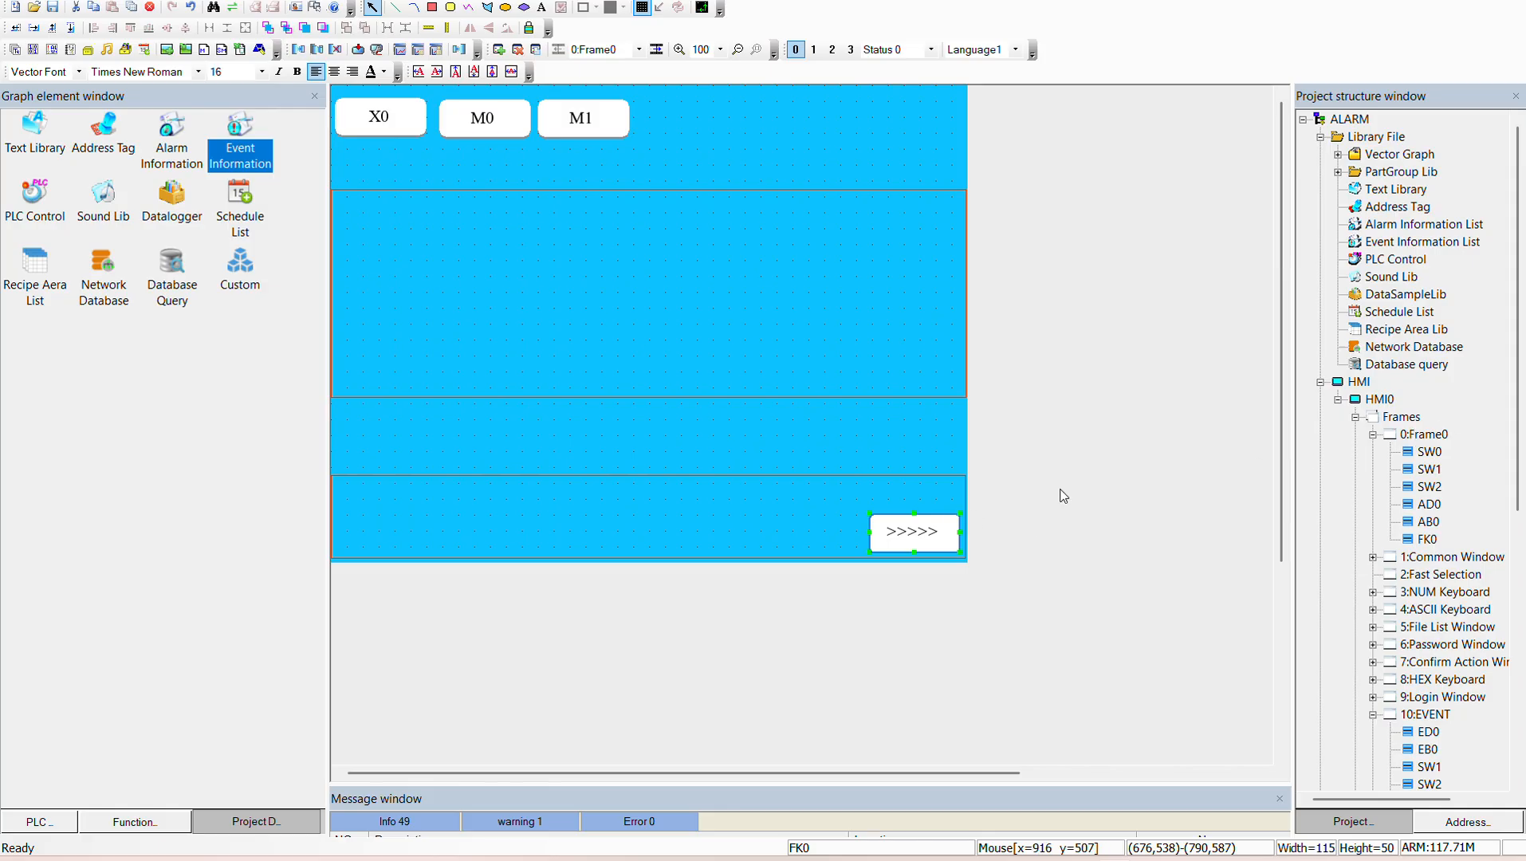
left_click(1373, 436)
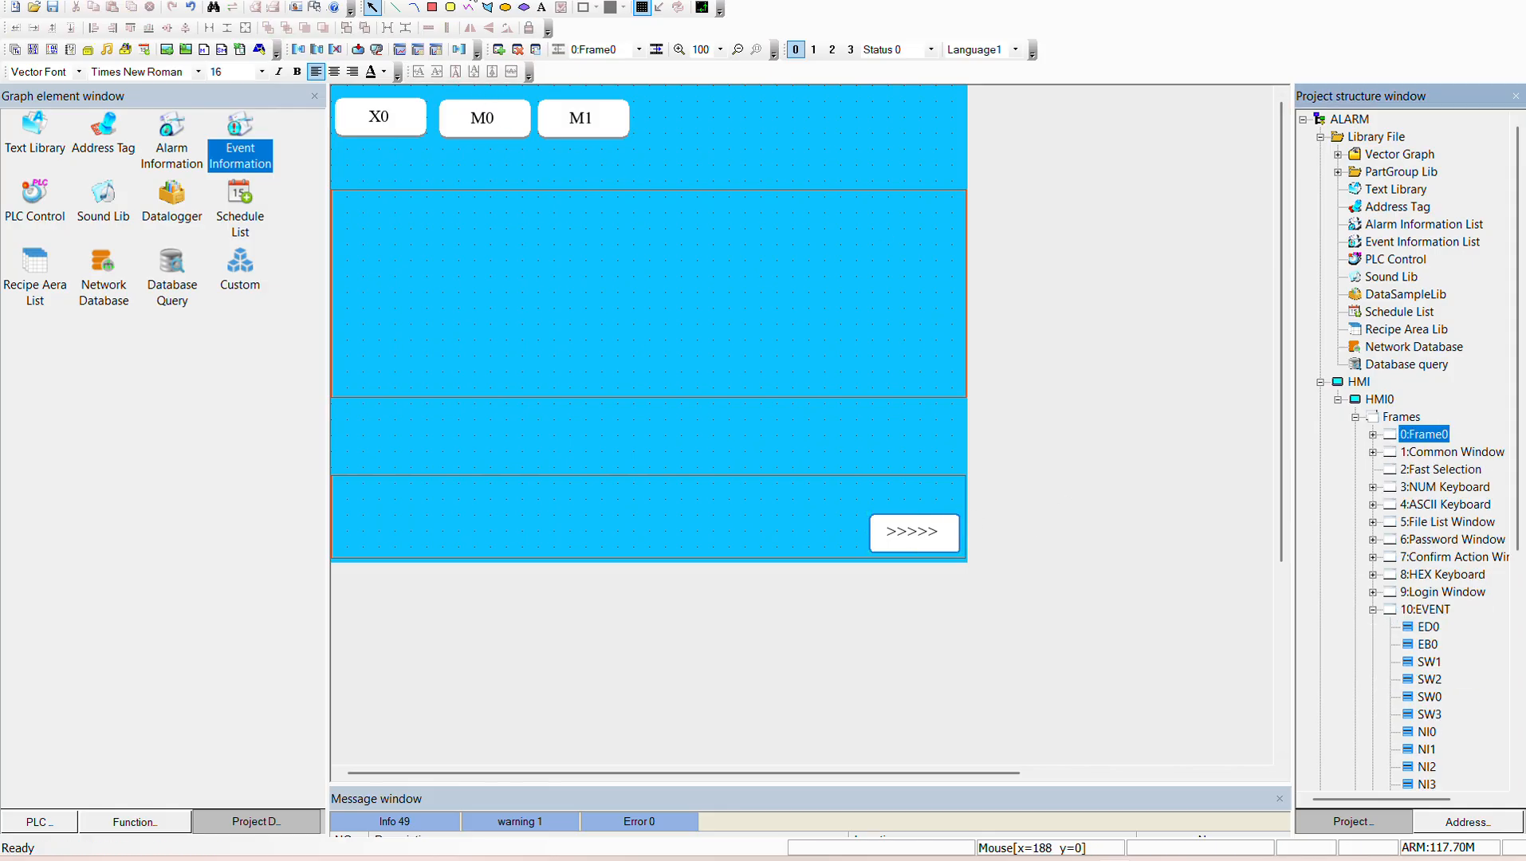
double_click(921, 533)
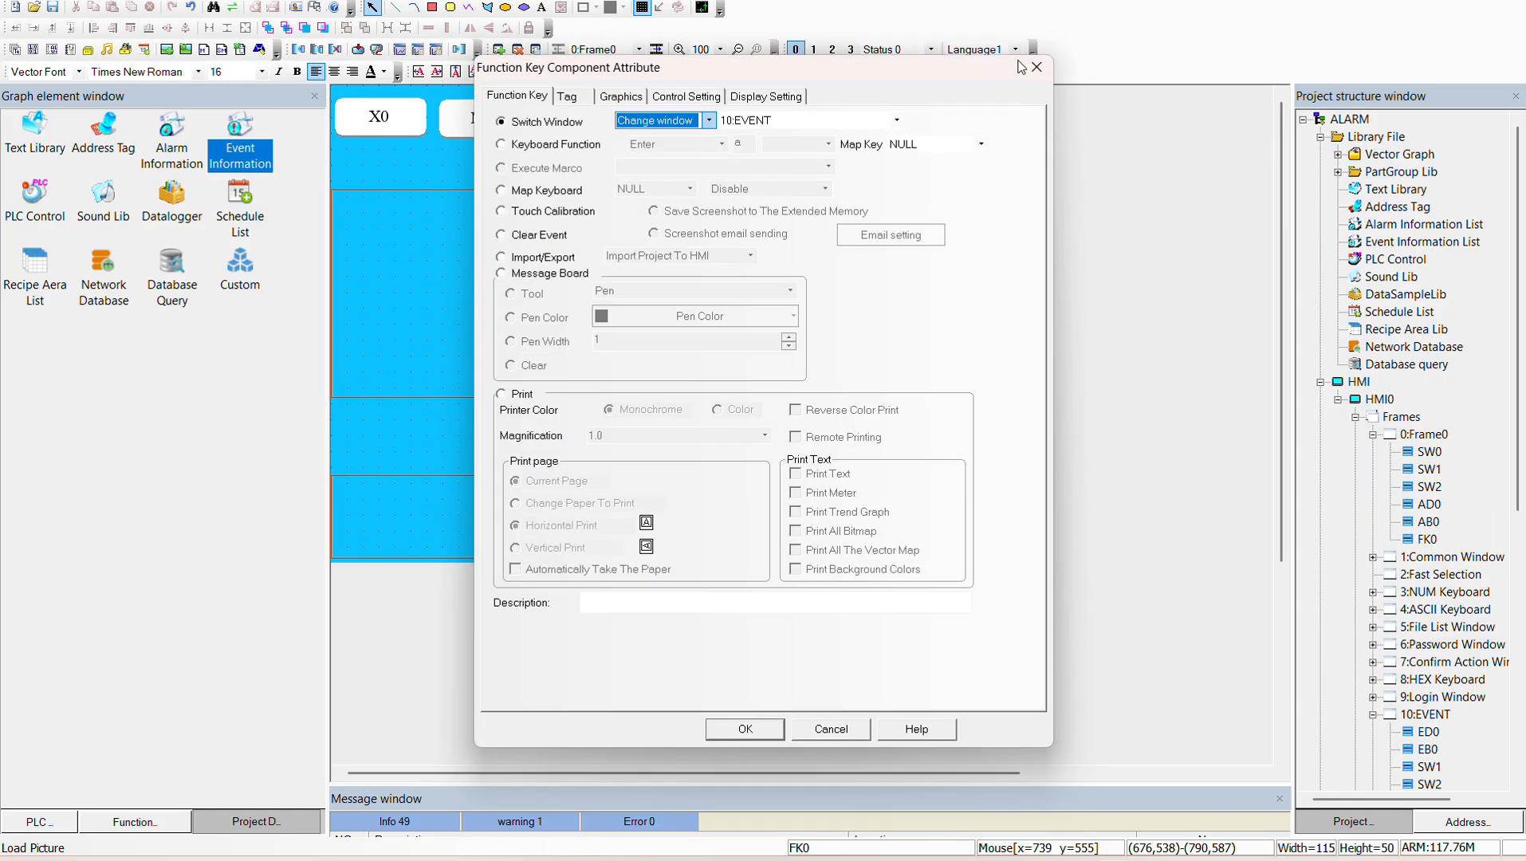
left_click(1036, 67)
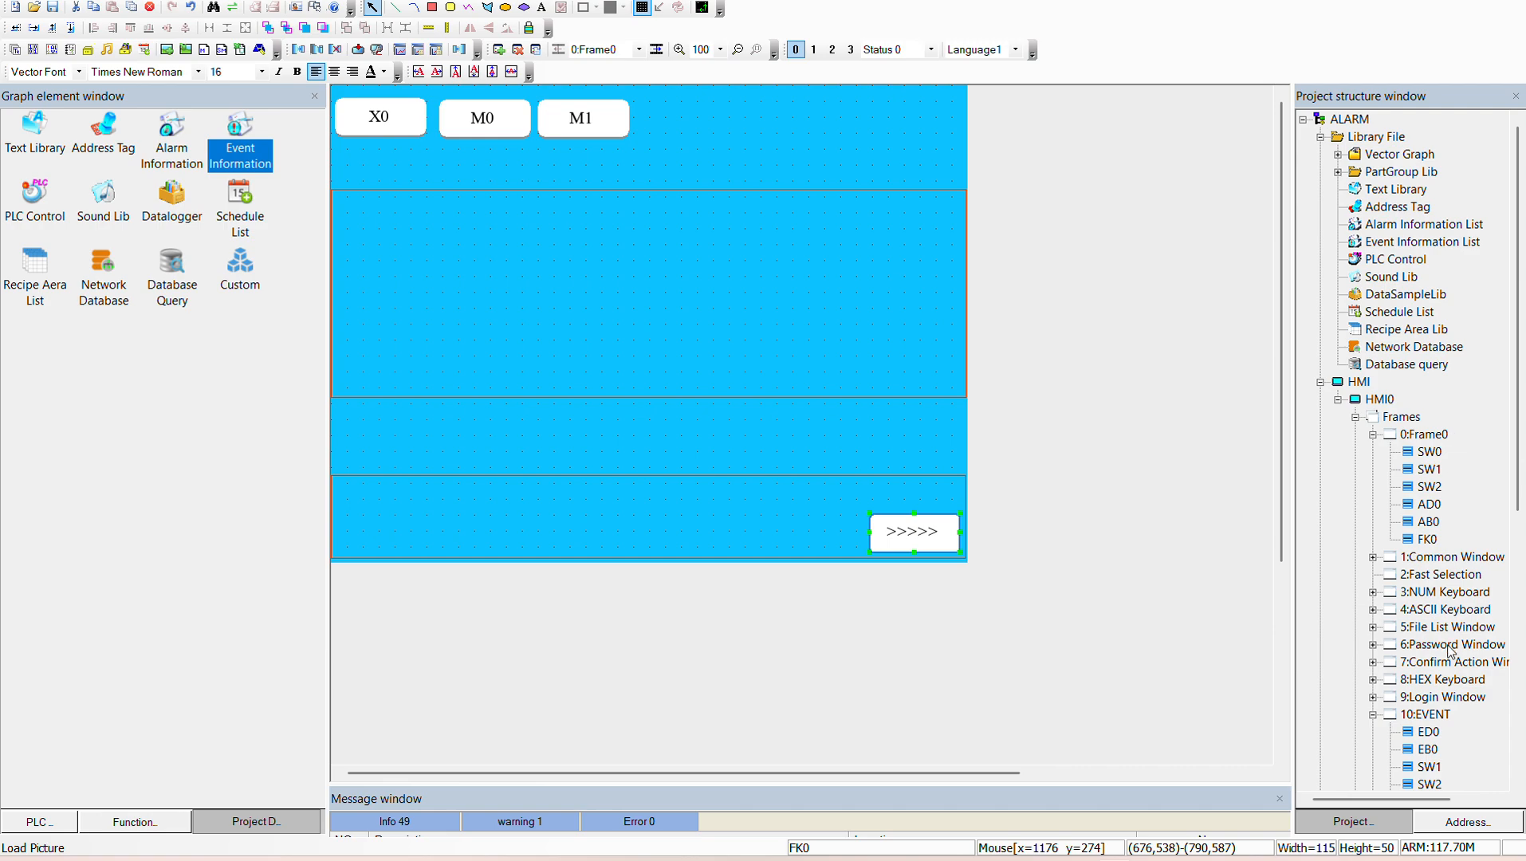
Step: Return to the 10:EVENT frame and view the basic attributes of its event display table
double_click(1417, 716)
double_click(799, 285)
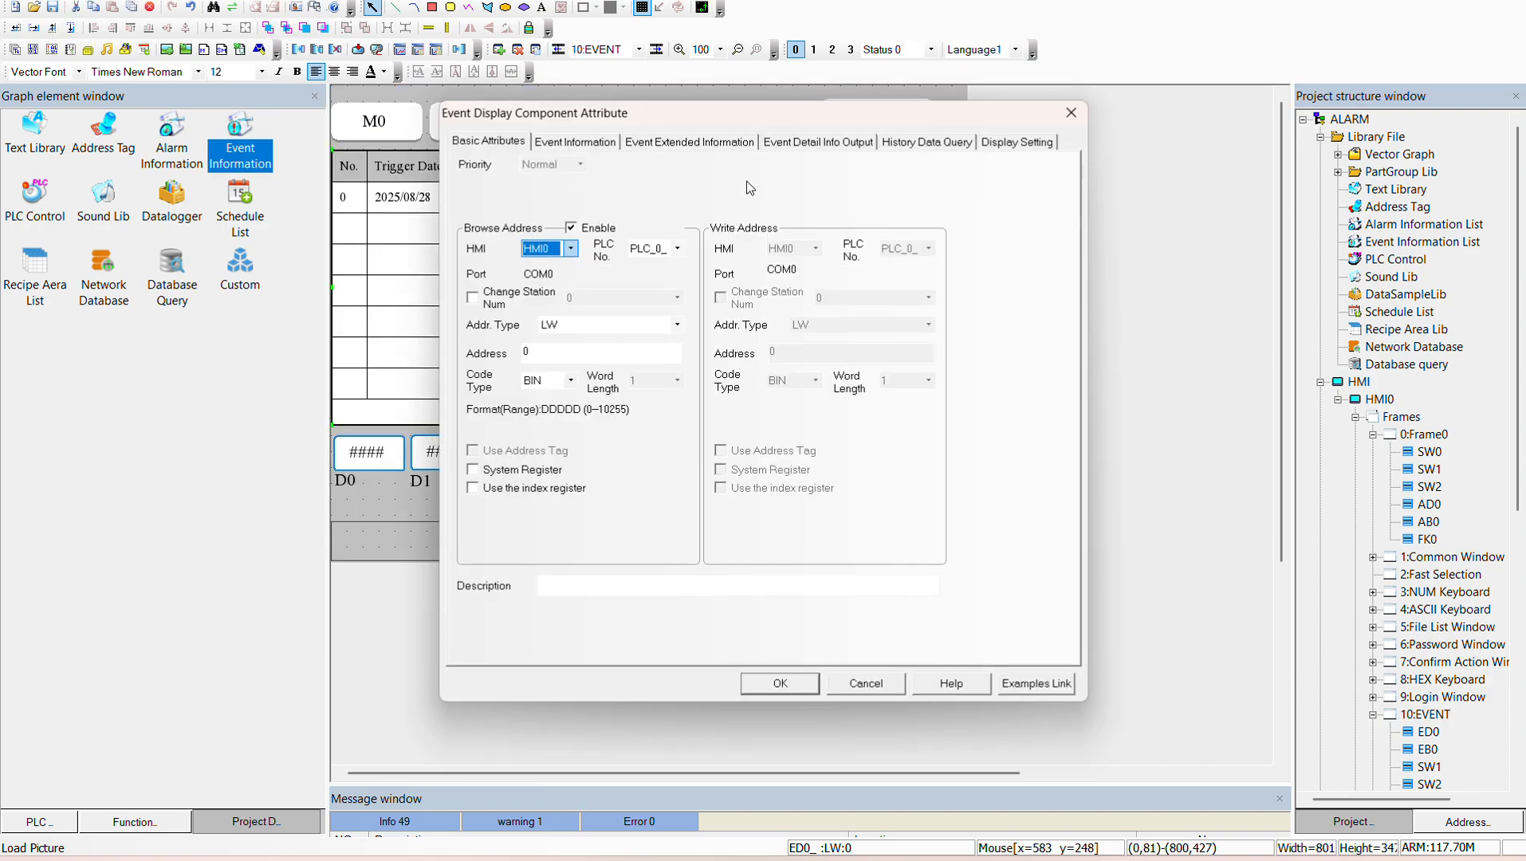
key("Escape")
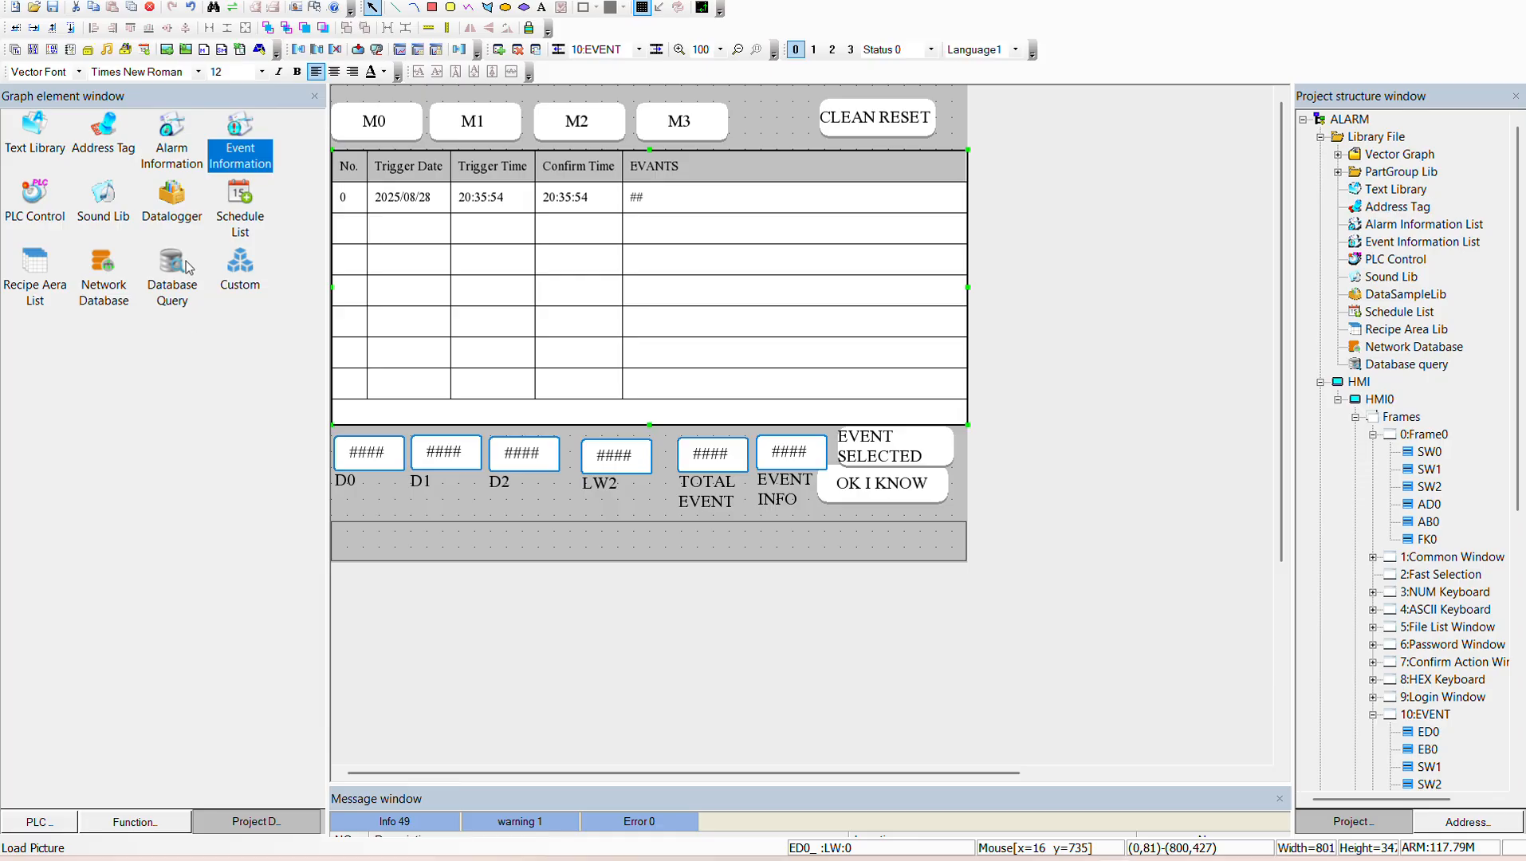
Step: Enable Close popup when resuming for the EVENT M0 ON entry in the event information list
double_click(214, 150)
double_click(650, 146)
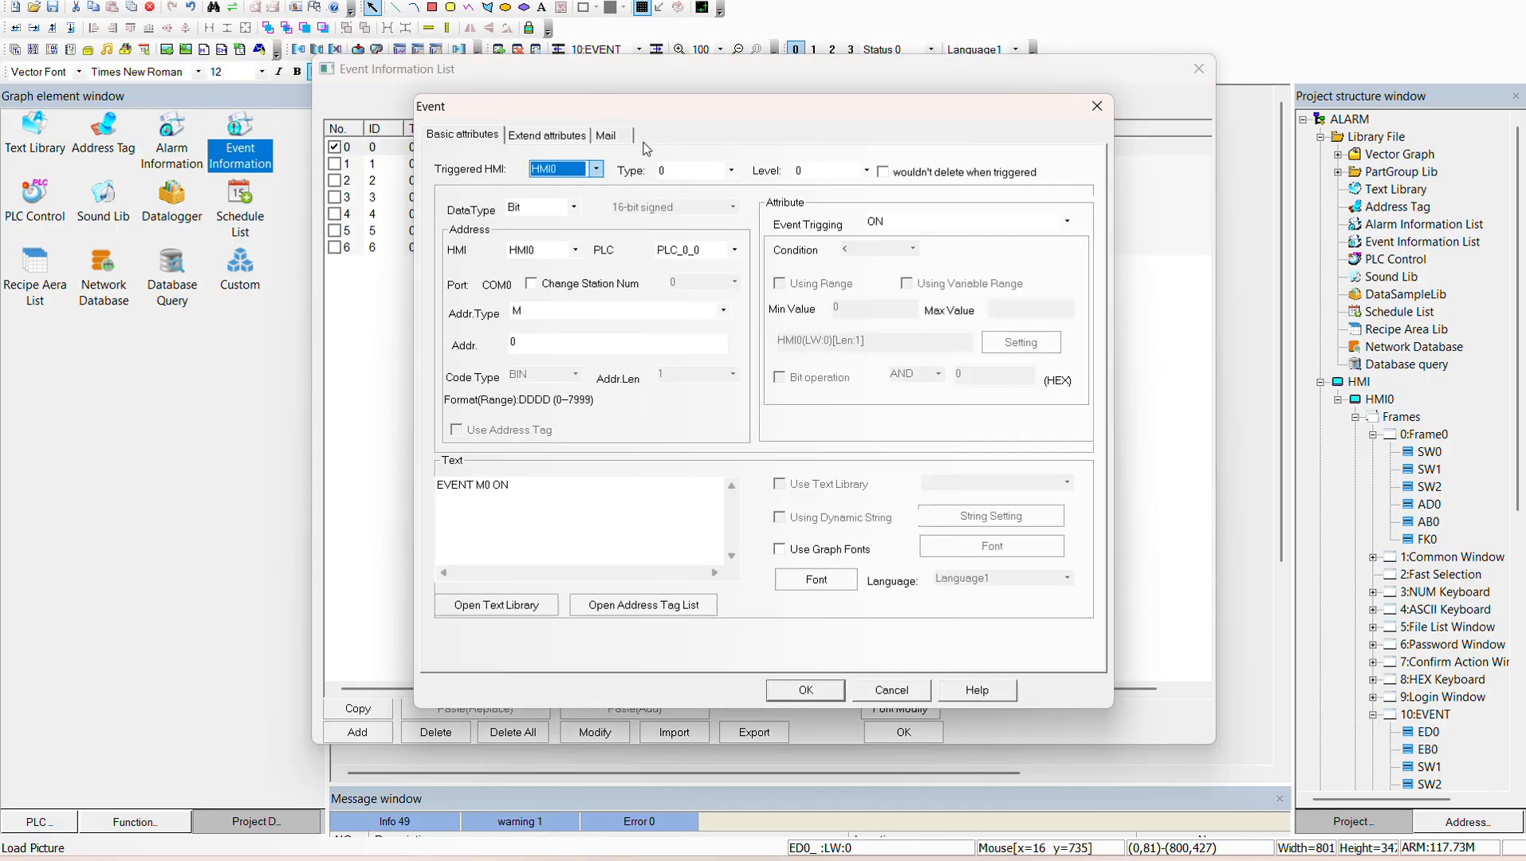
left_click(578, 137)
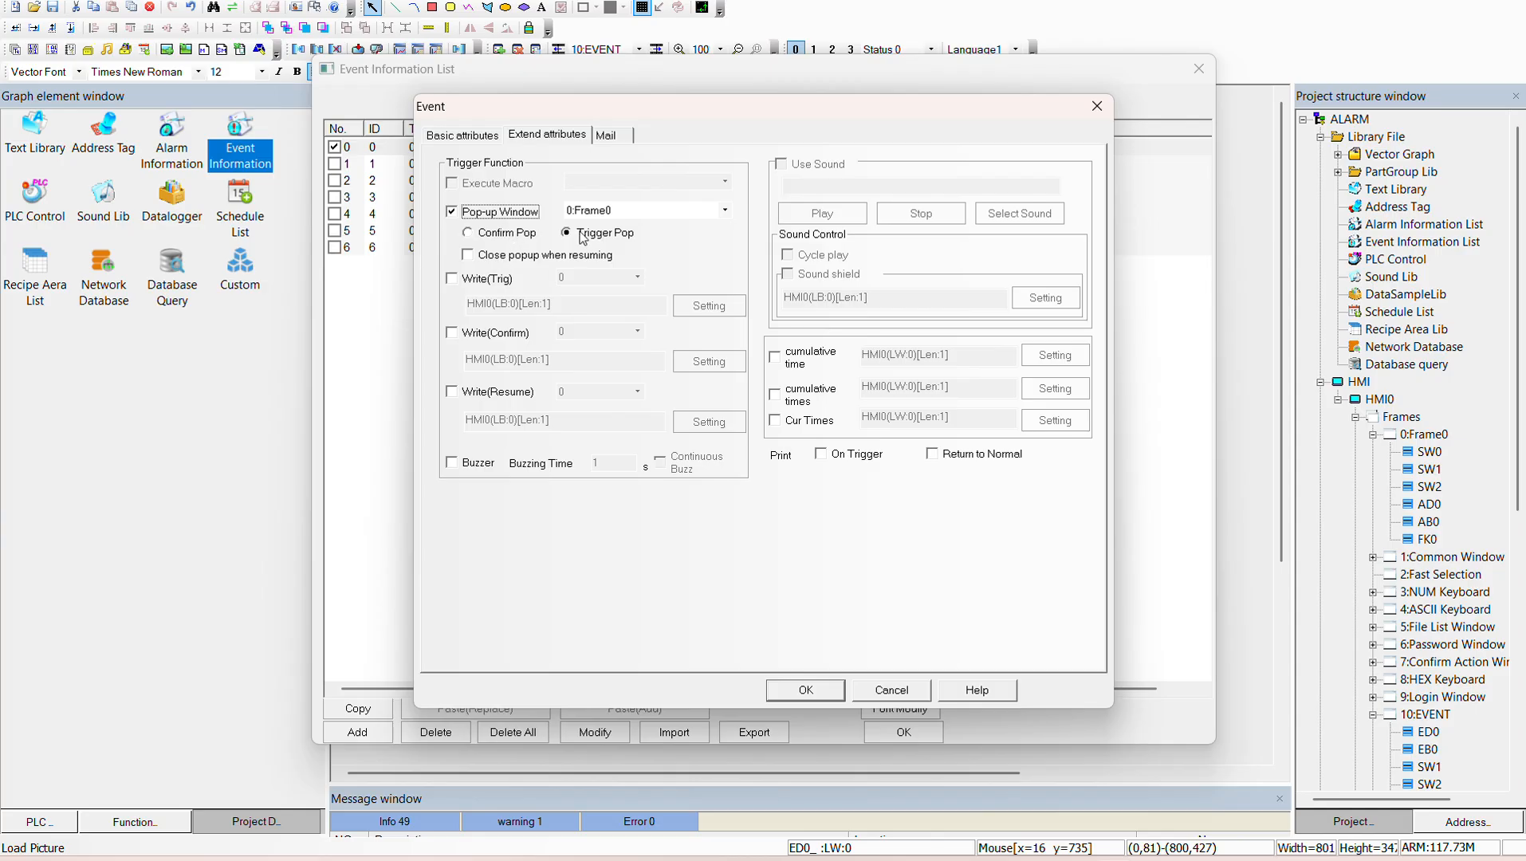
left_click(504, 257)
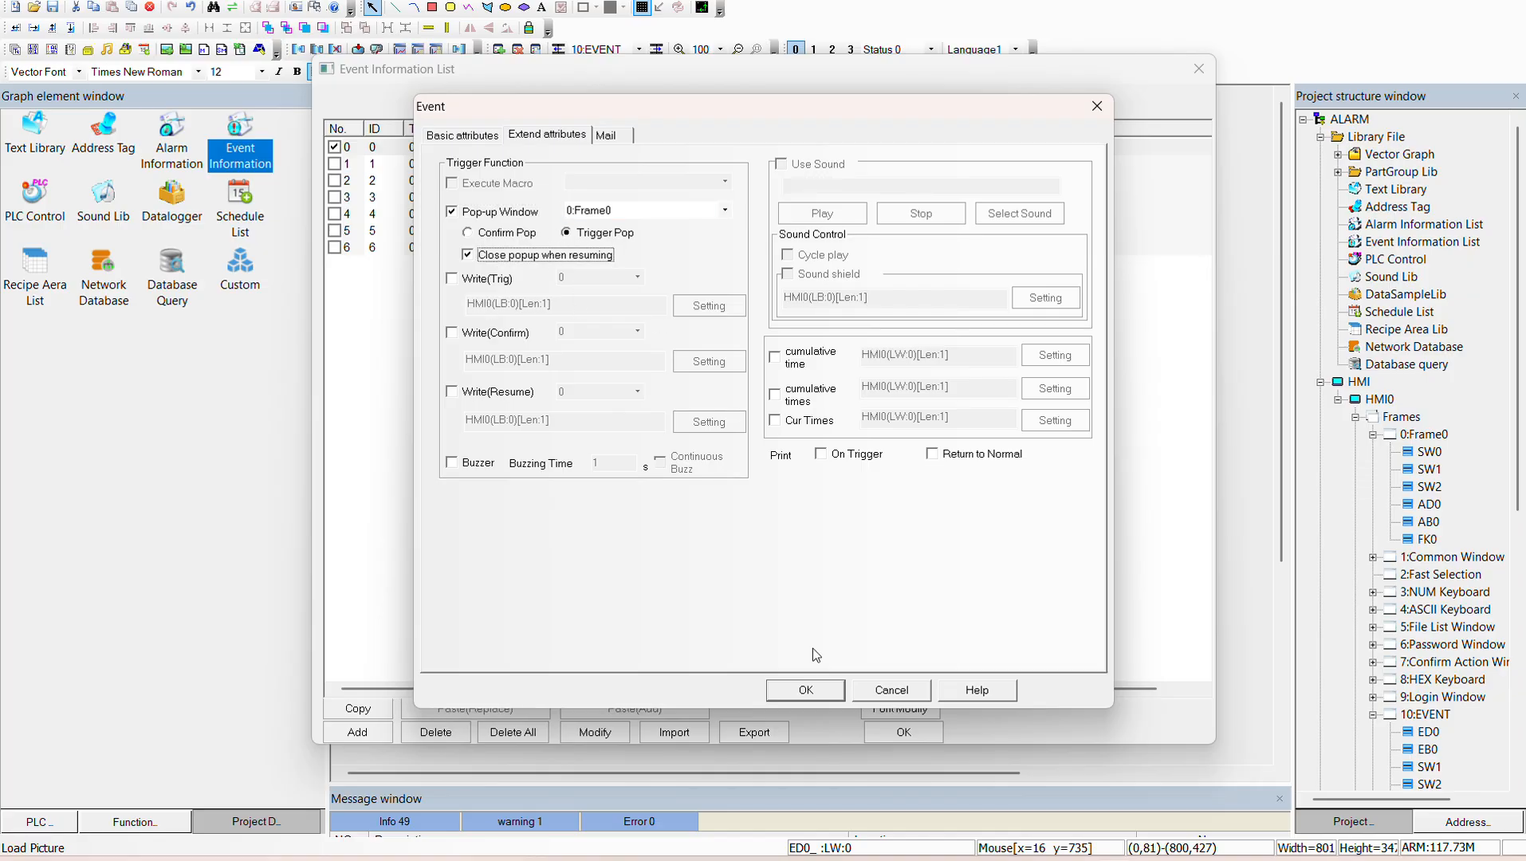
left_click(807, 690)
left_click(903, 731)
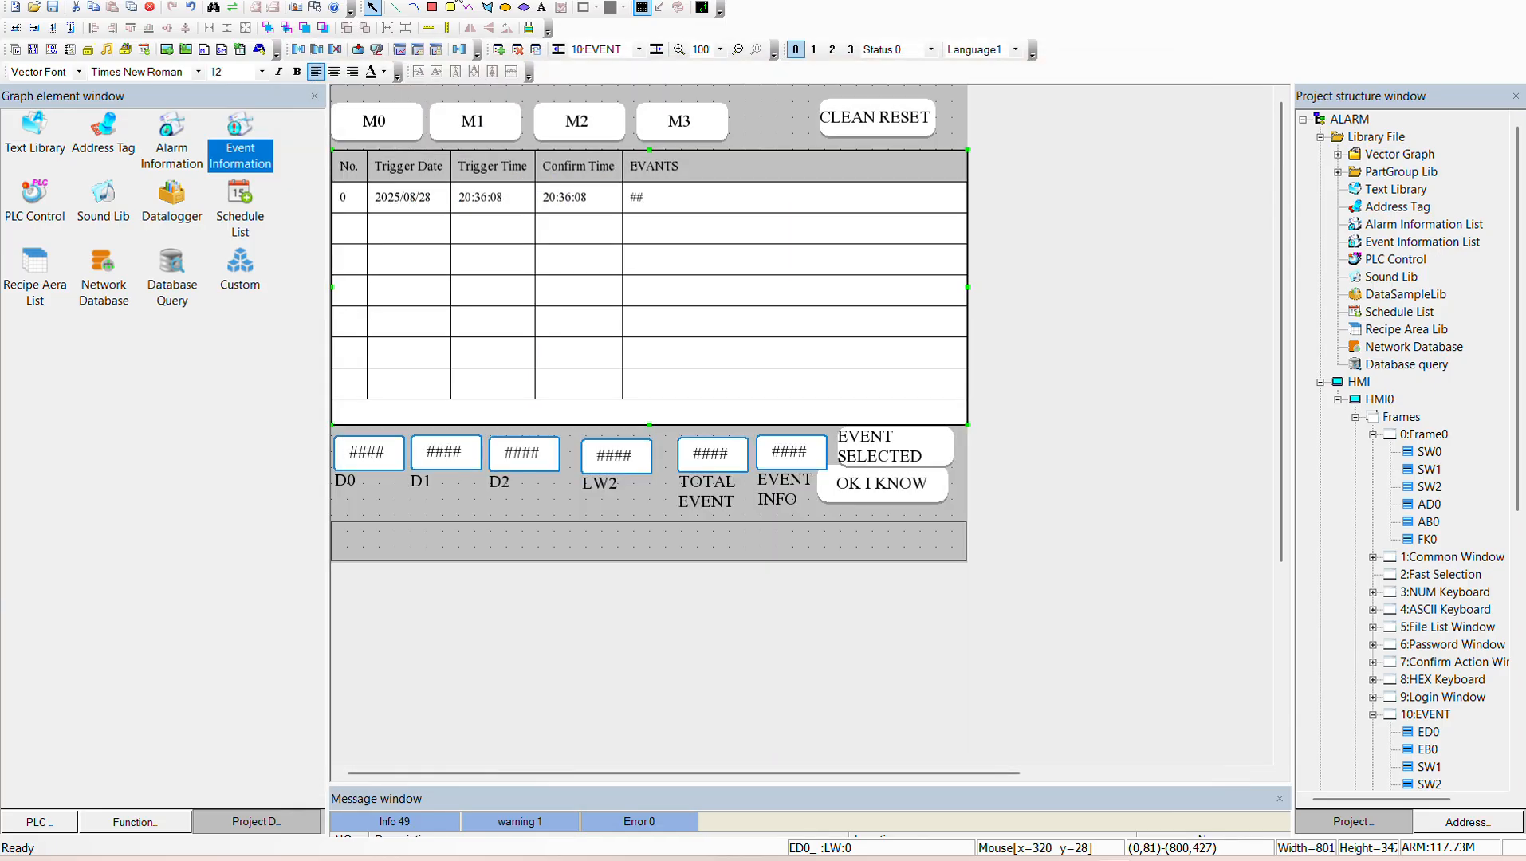
Step: Test closing the pop-up on resume in an offline simulation by switching M3 and M0 on and off, and end the simulation
left_click(444, 2)
left_click(488, 123)
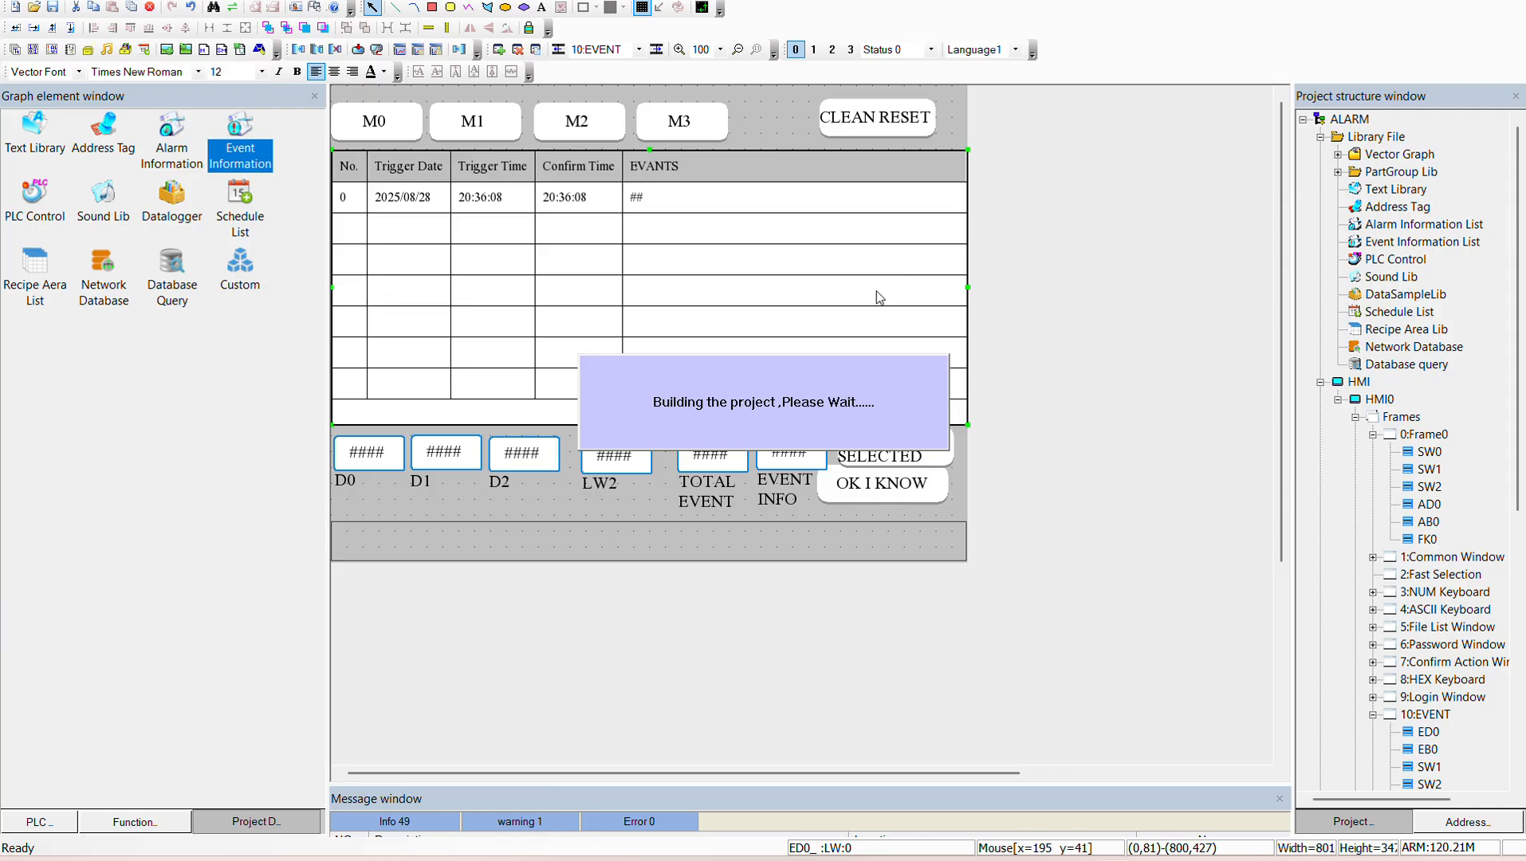
left_click(989, 194)
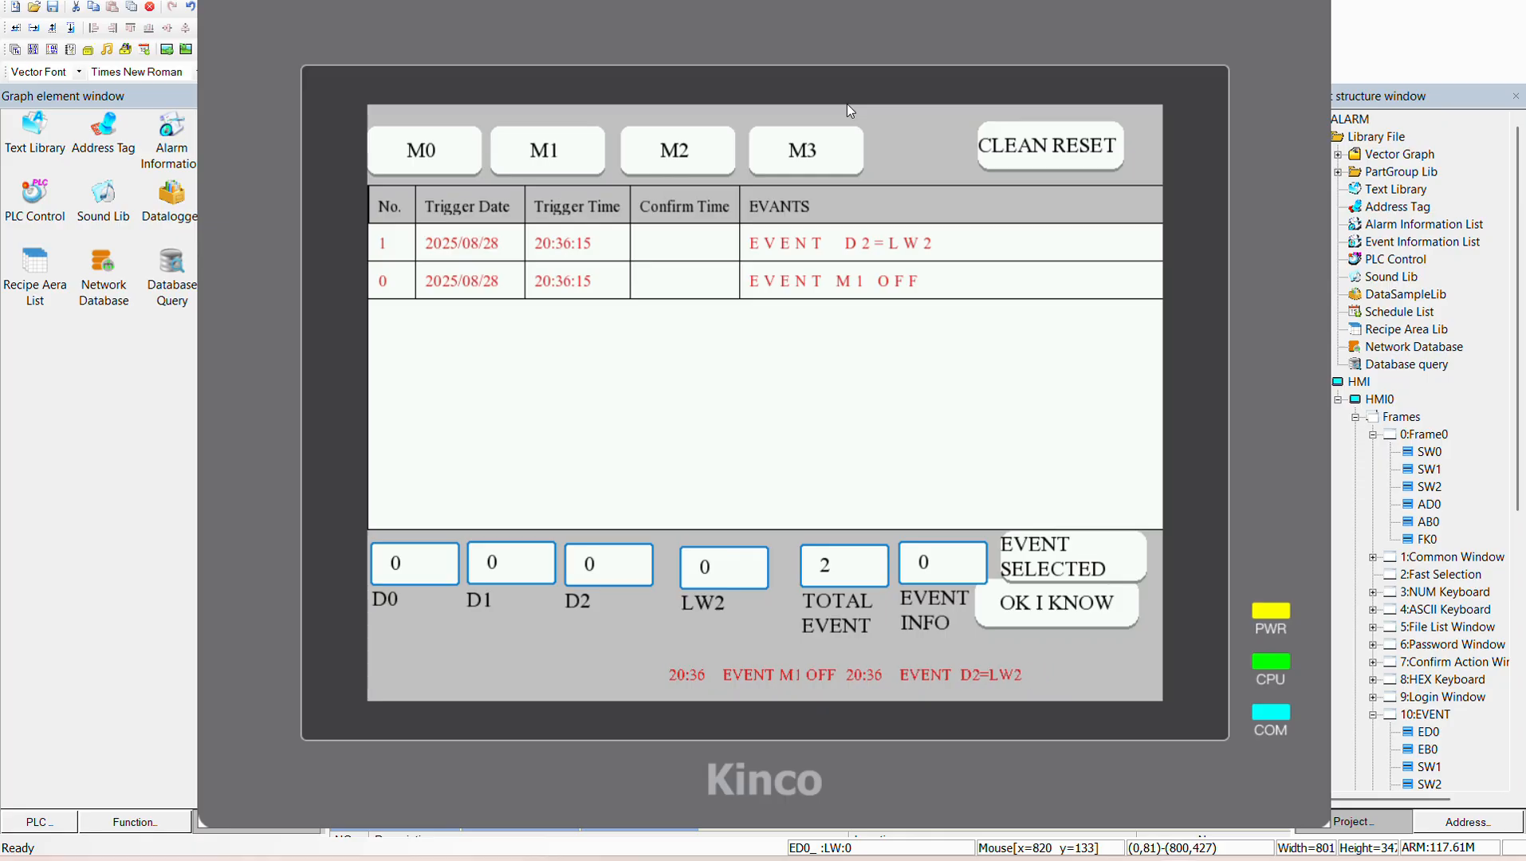
left_click(848, 140)
left_click(849, 147)
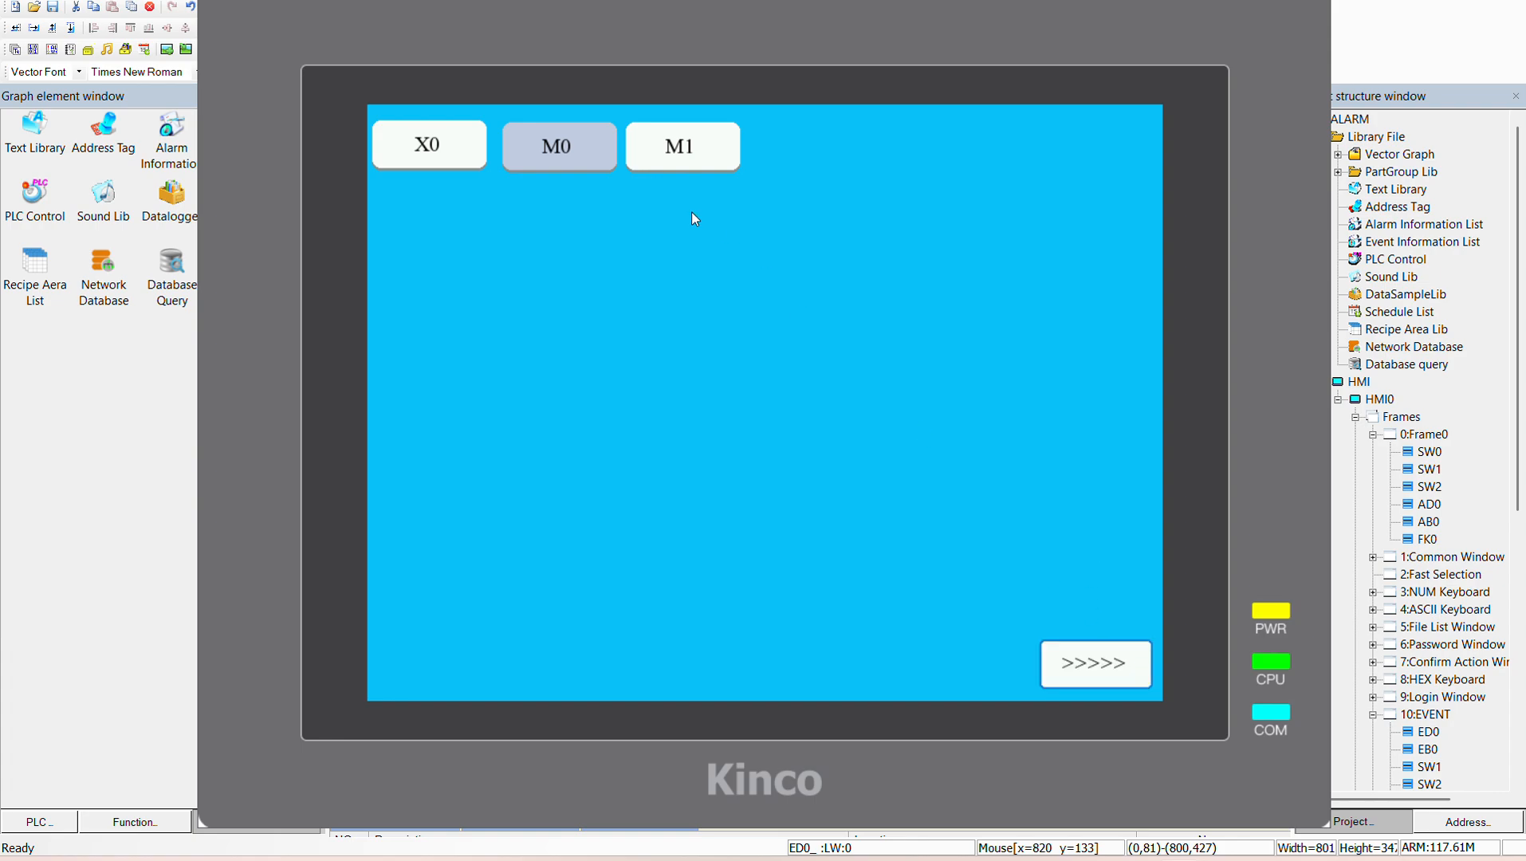
left_click(577, 148)
left_click(547, 147)
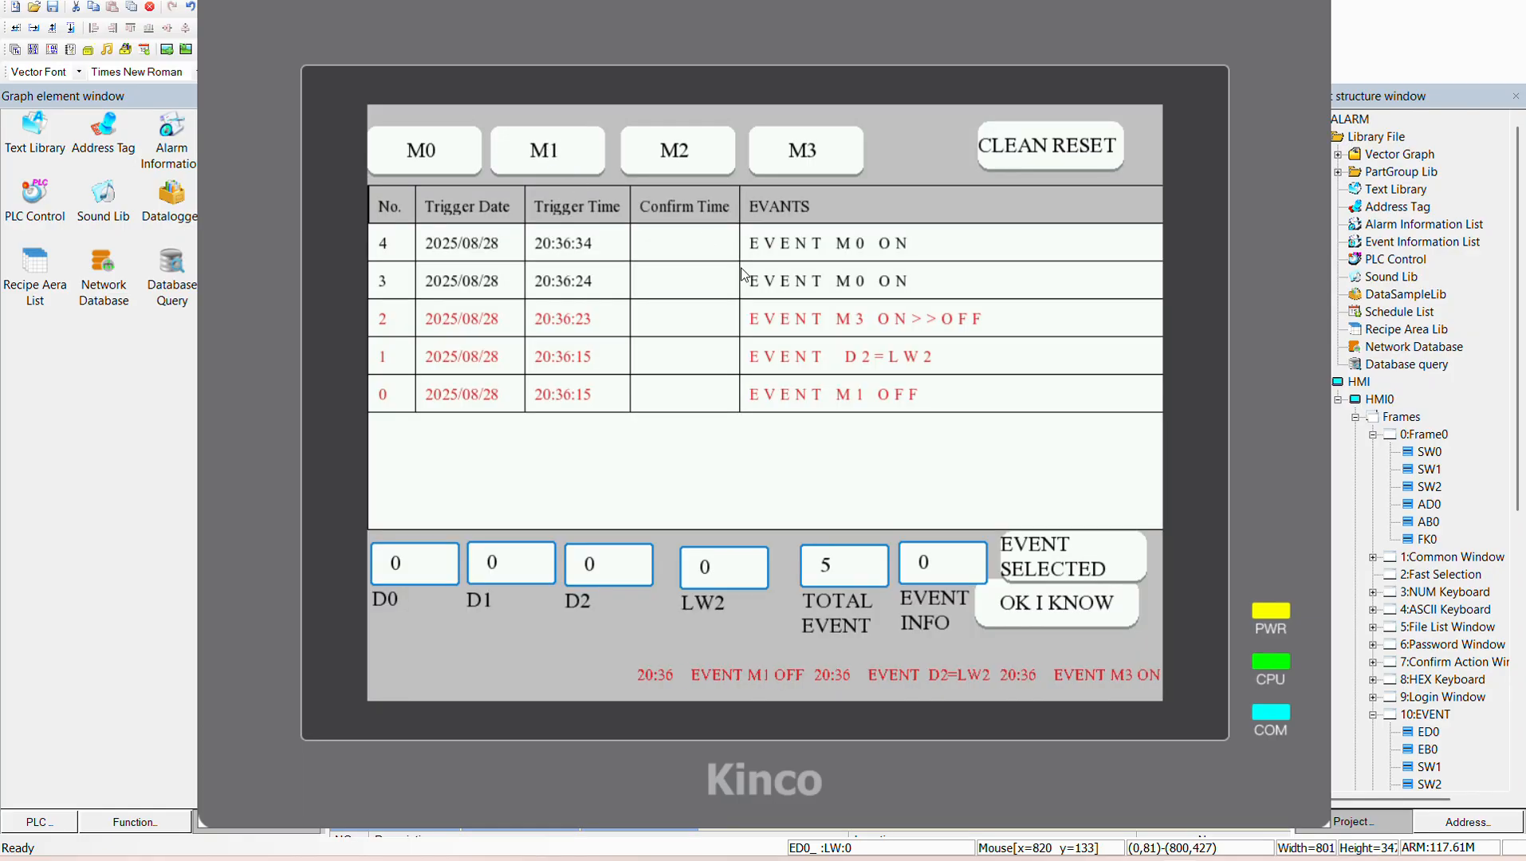
right_click(746, 452)
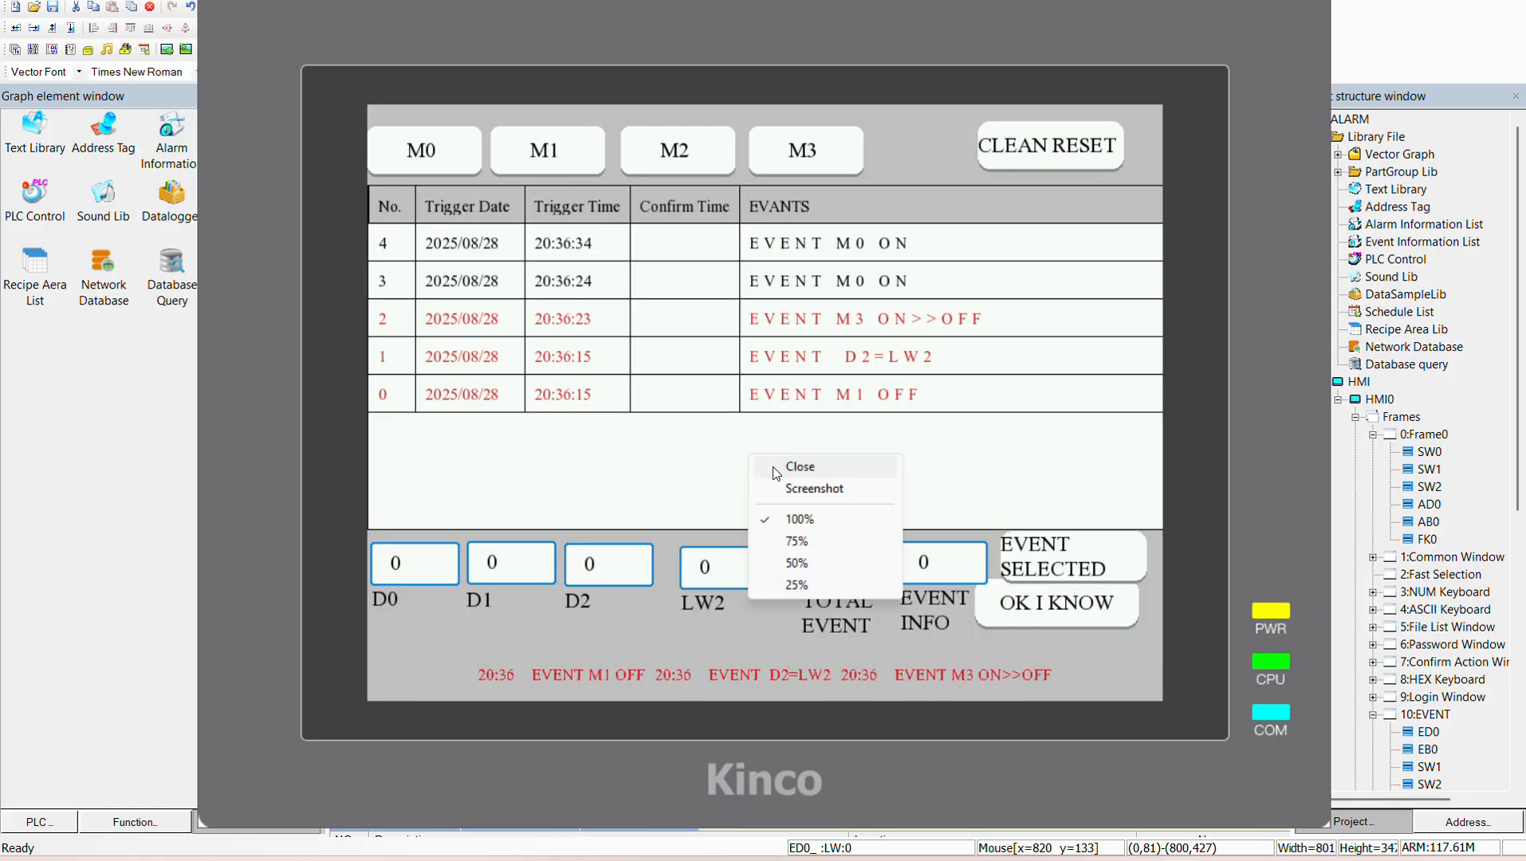
left_click(790, 466)
Step: Disable Close popup when resuming for the EVENT M0 ON entry in the event information list, keeping its trigger pop-up to 0:Frame0
double_click(254, 154)
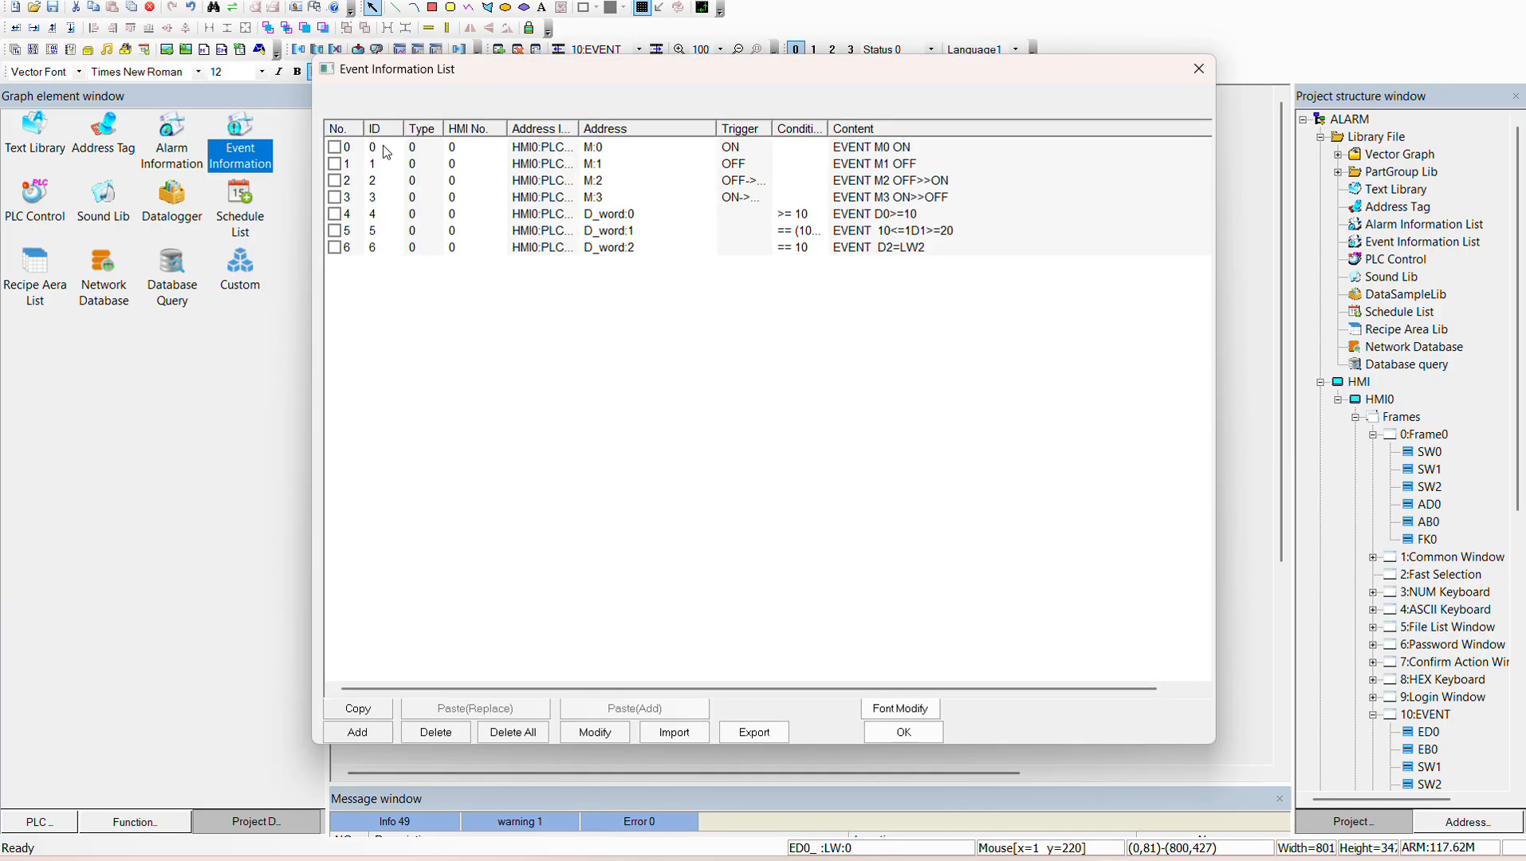
left_click(364, 149)
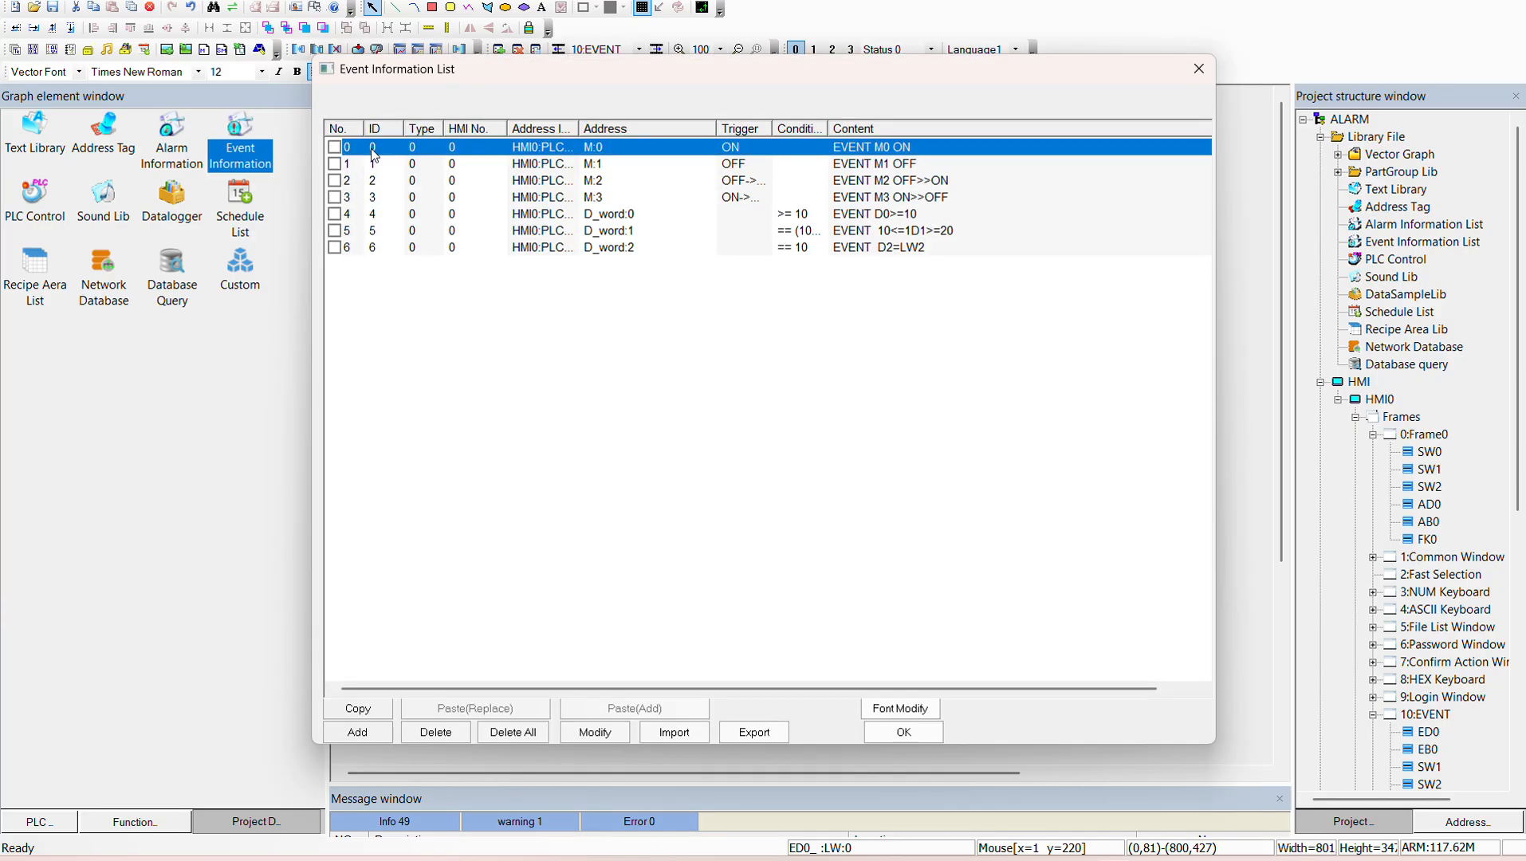
double_click(442, 149)
left_click(550, 135)
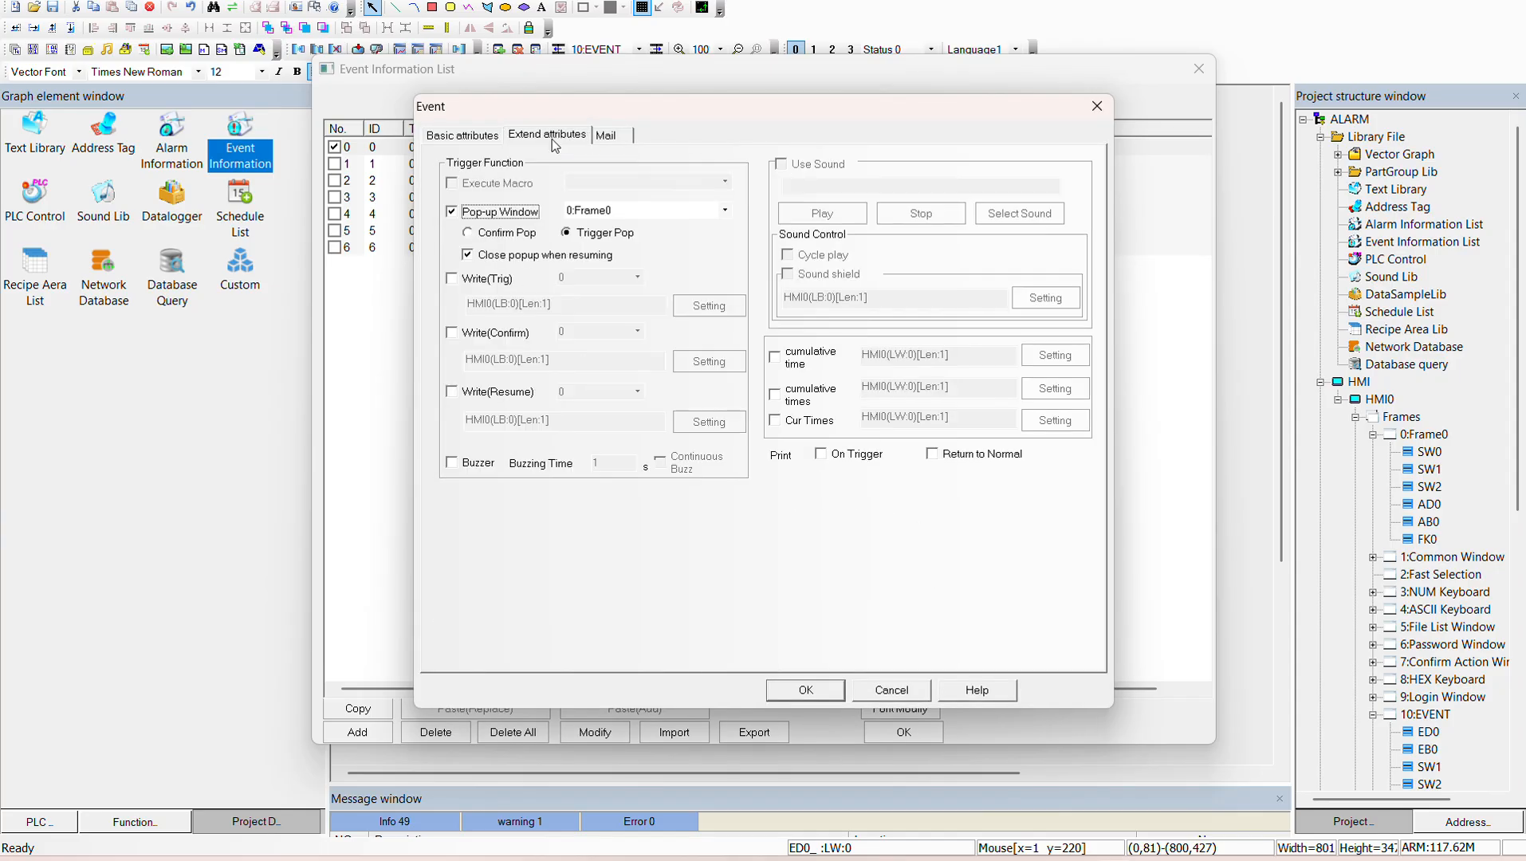
left_click(465, 212)
left_click(469, 214)
left_click(489, 255)
left_click(806, 690)
left_click(904, 732)
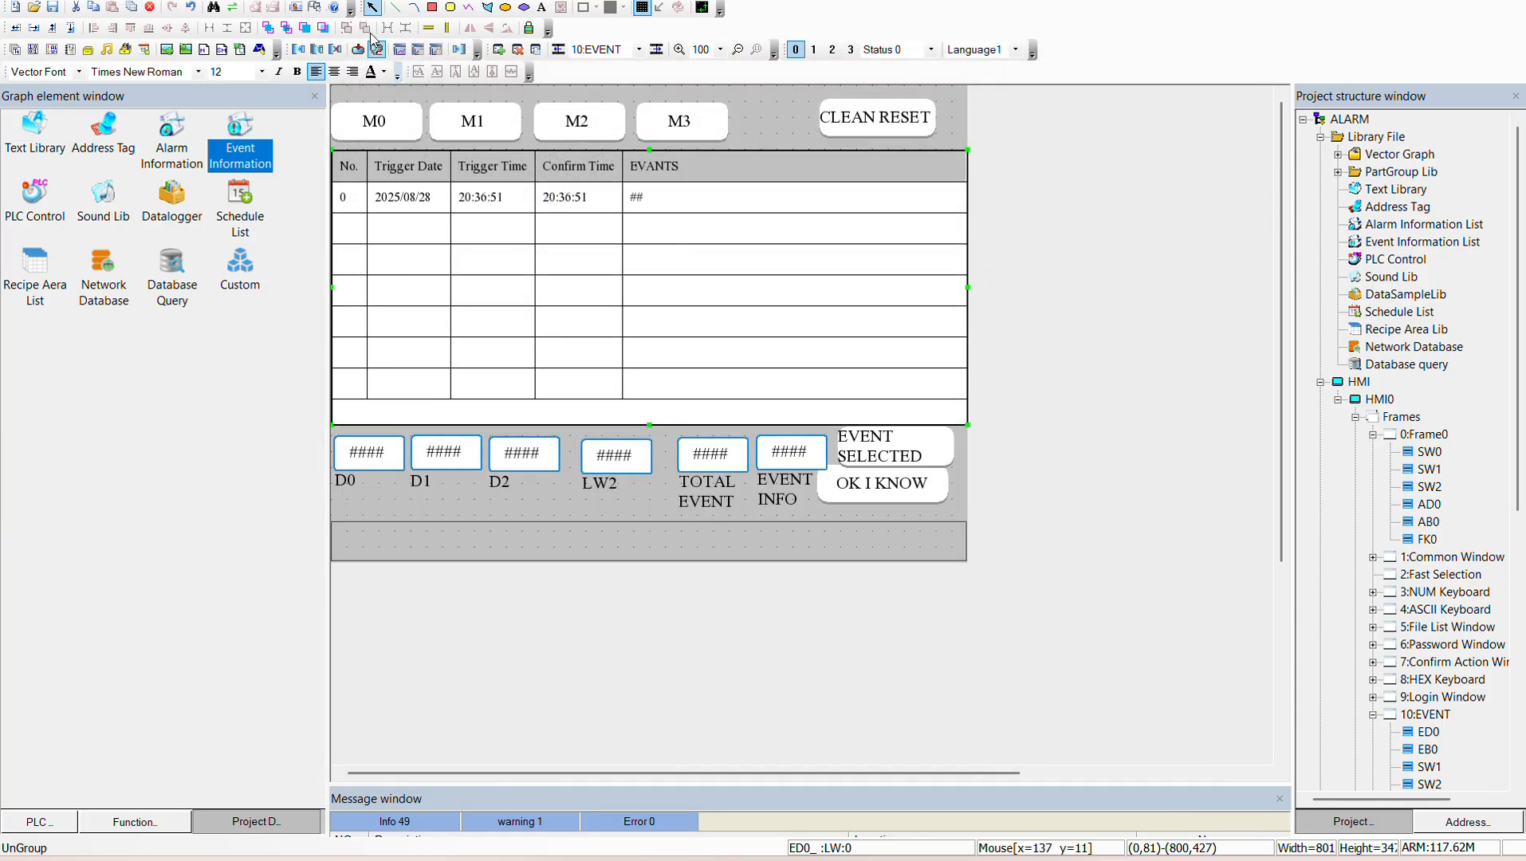
Step: Run an offline simulation, try the ">>>>>" key in the pop-up with M0 on and off, and end the simulation
left_click(478, 4)
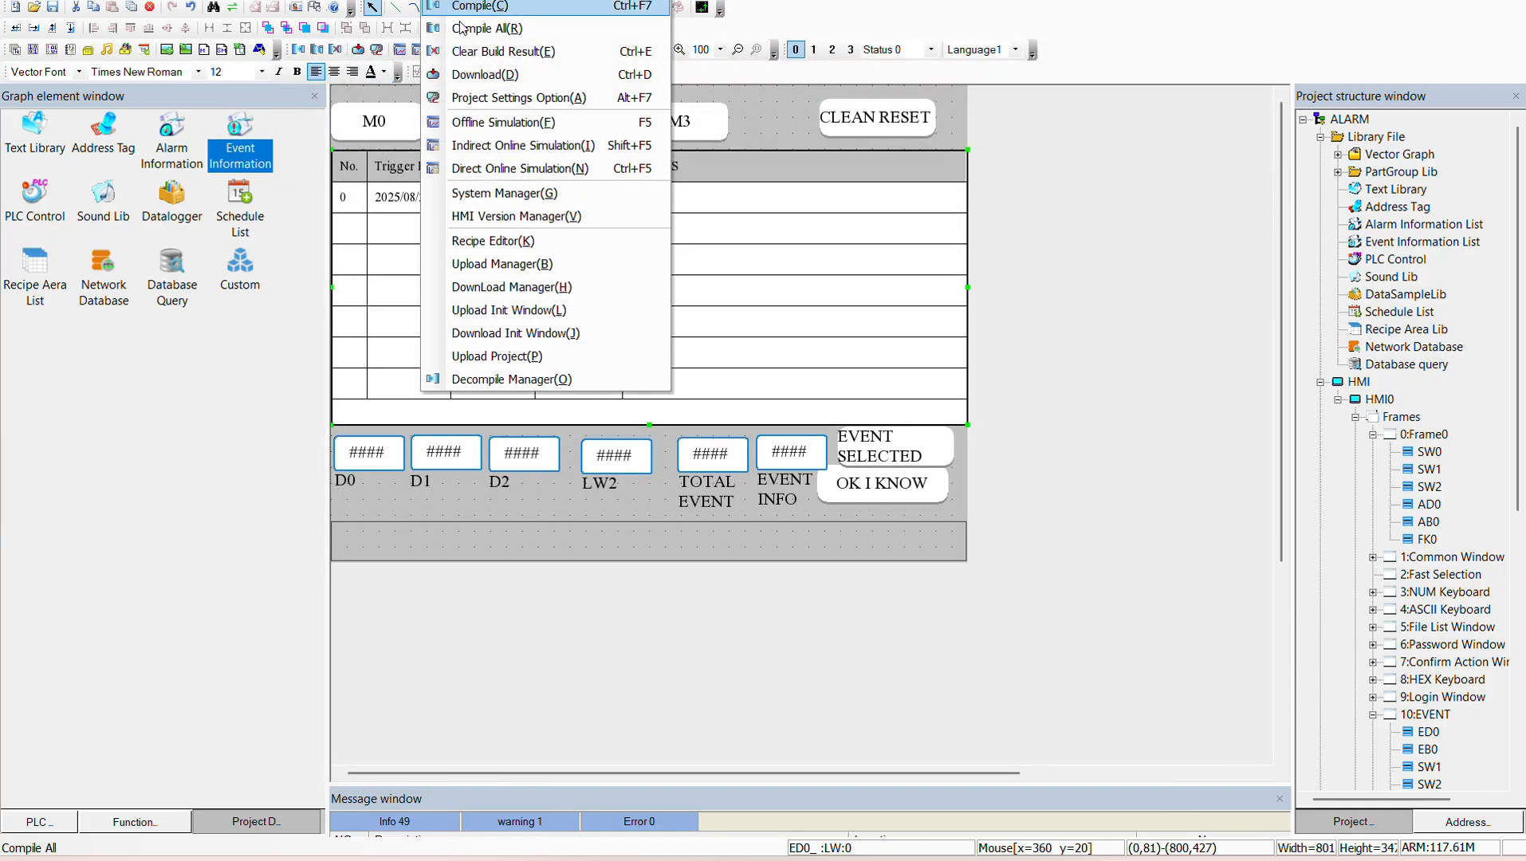
left_click(622, 120)
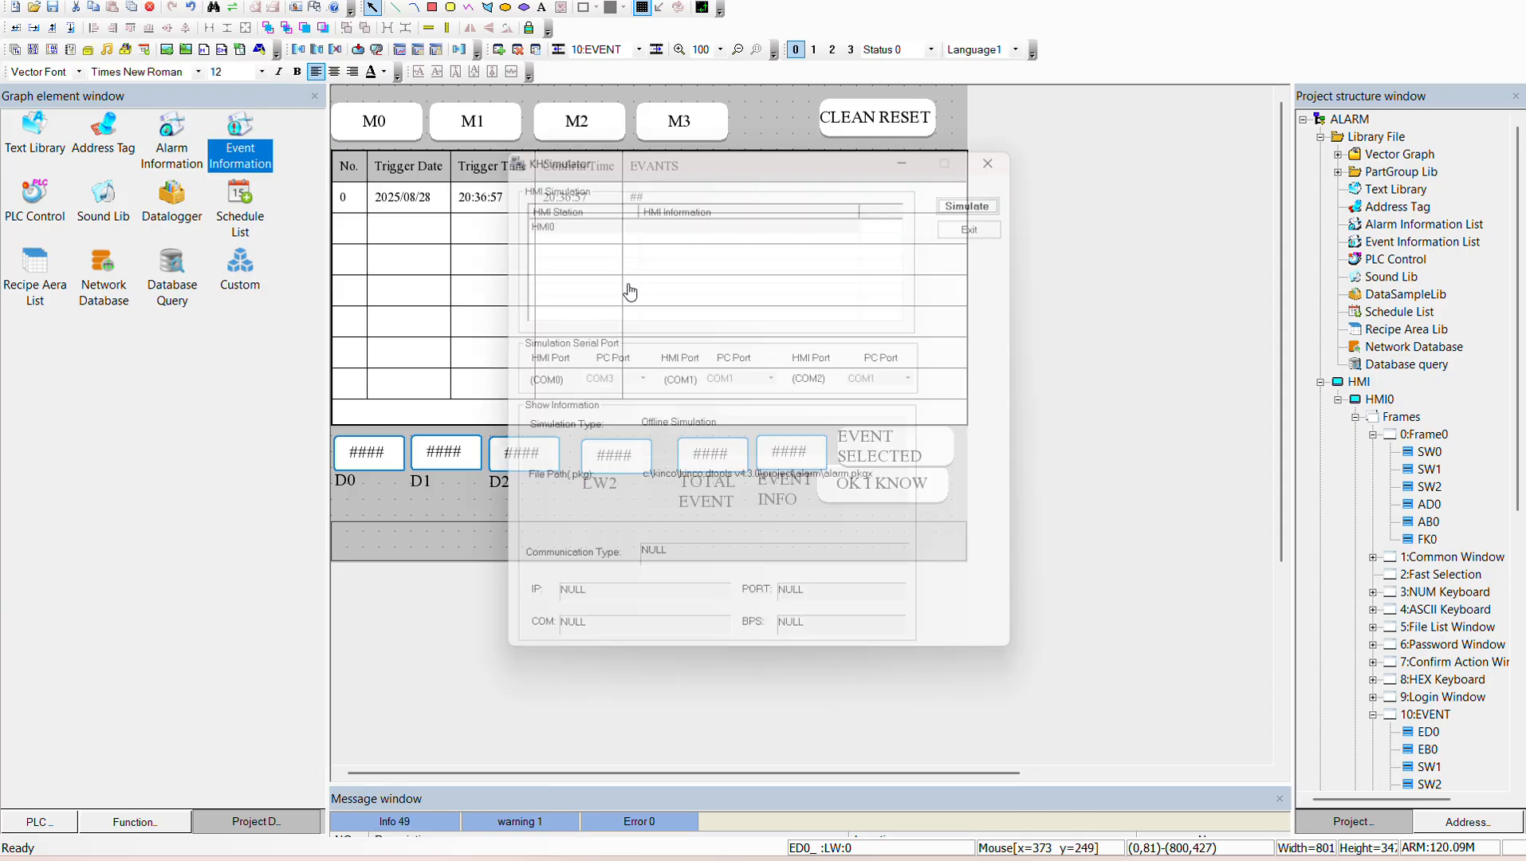
left_click(988, 193)
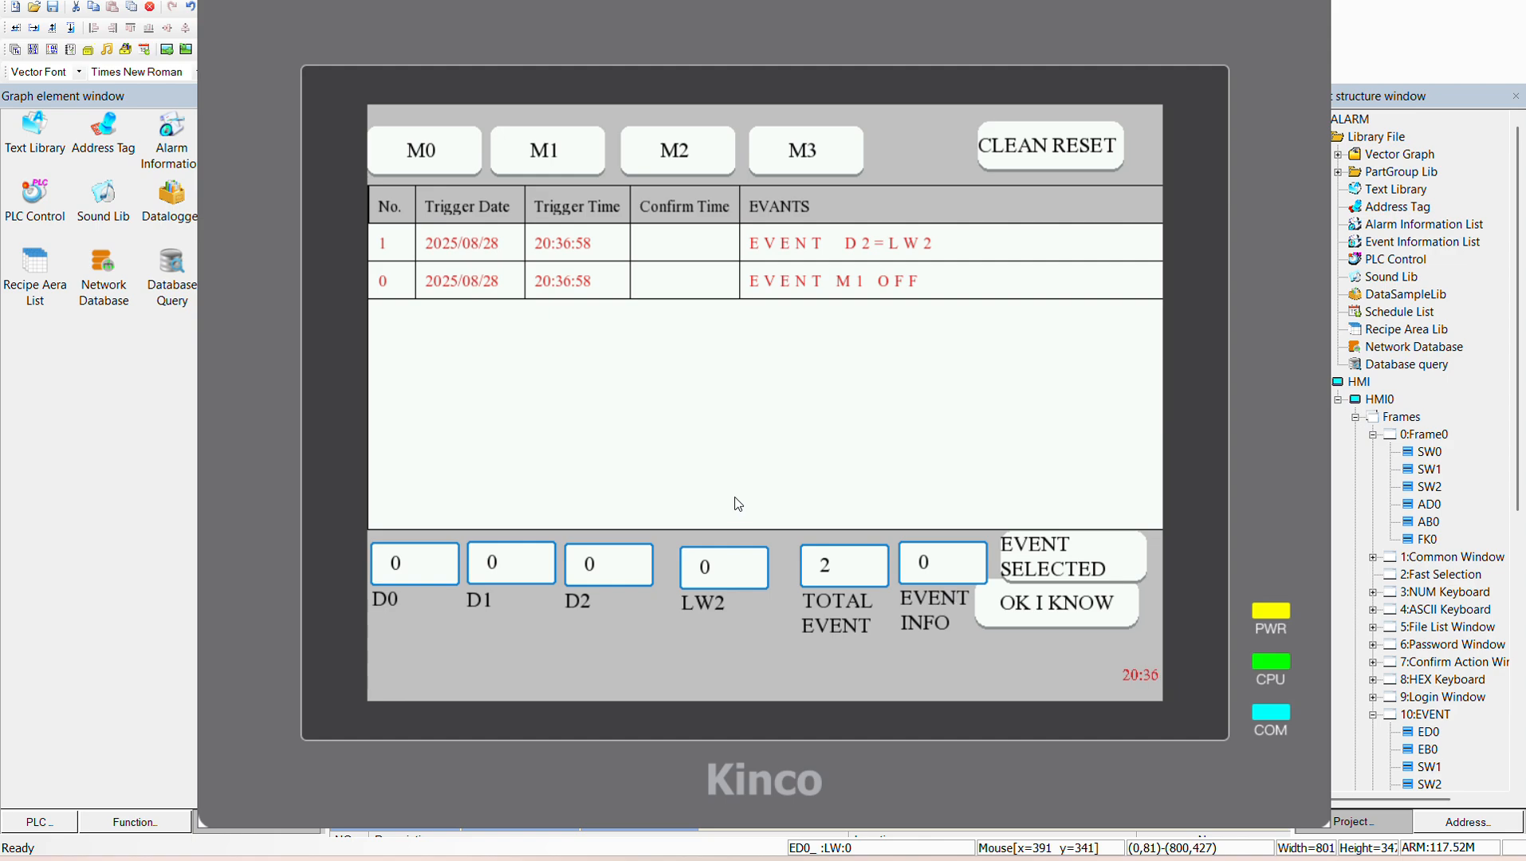
left_click(428, 156)
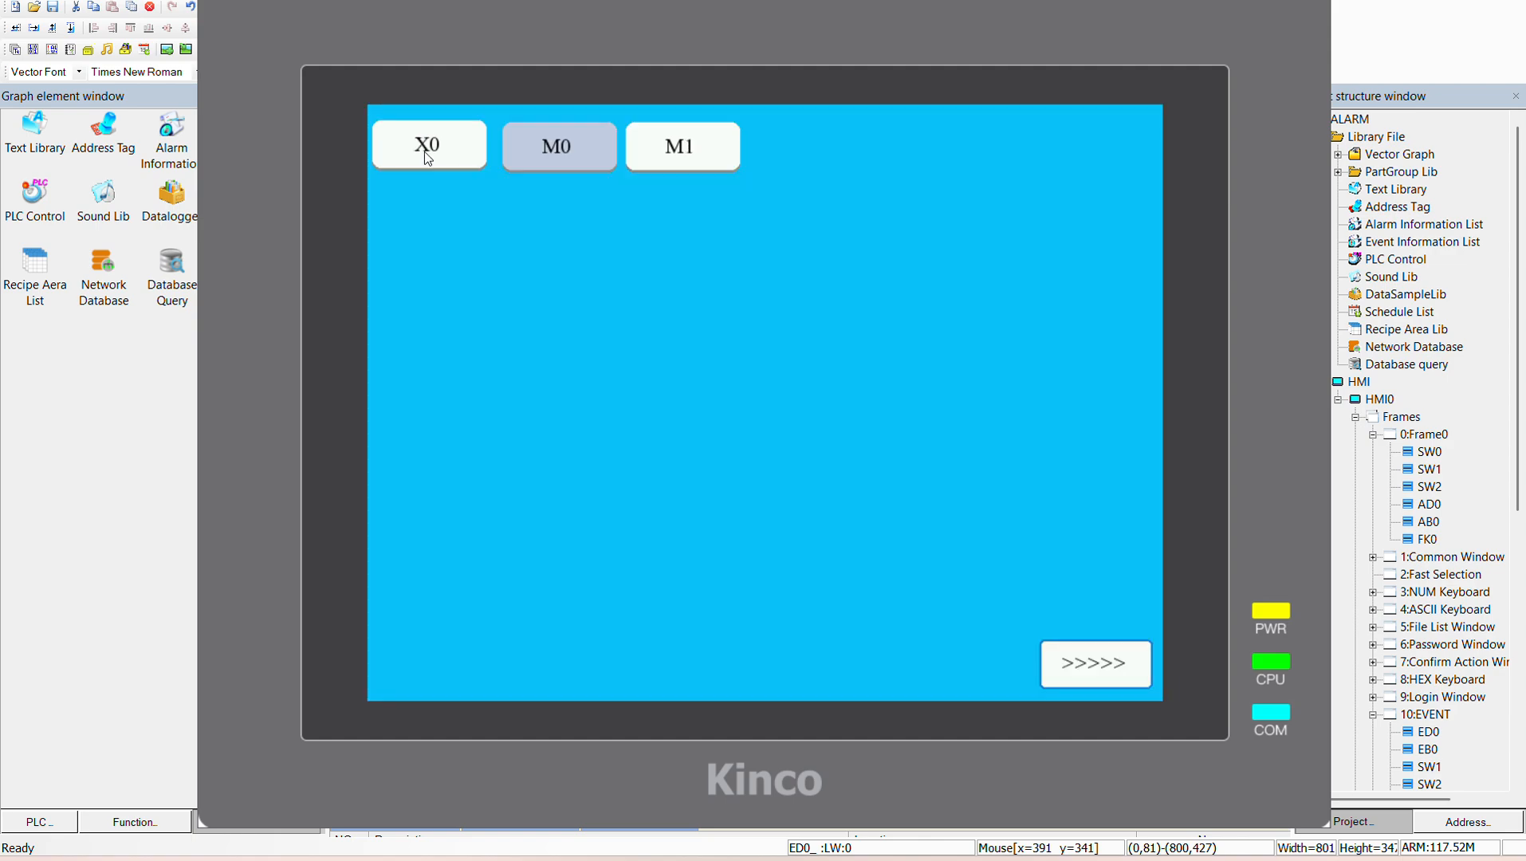
left_click(1064, 665)
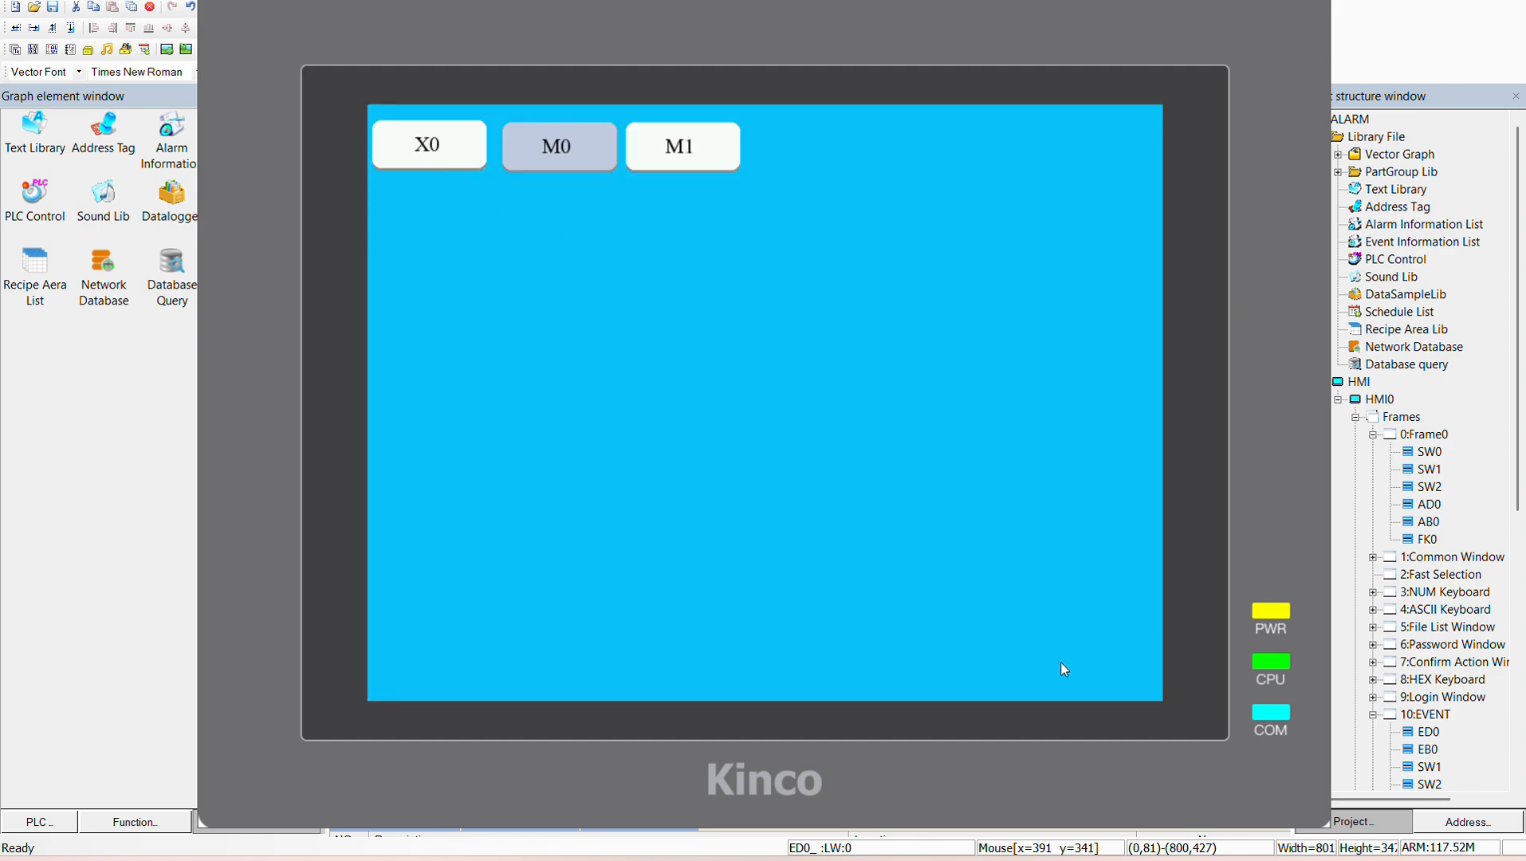
left_click(544, 147)
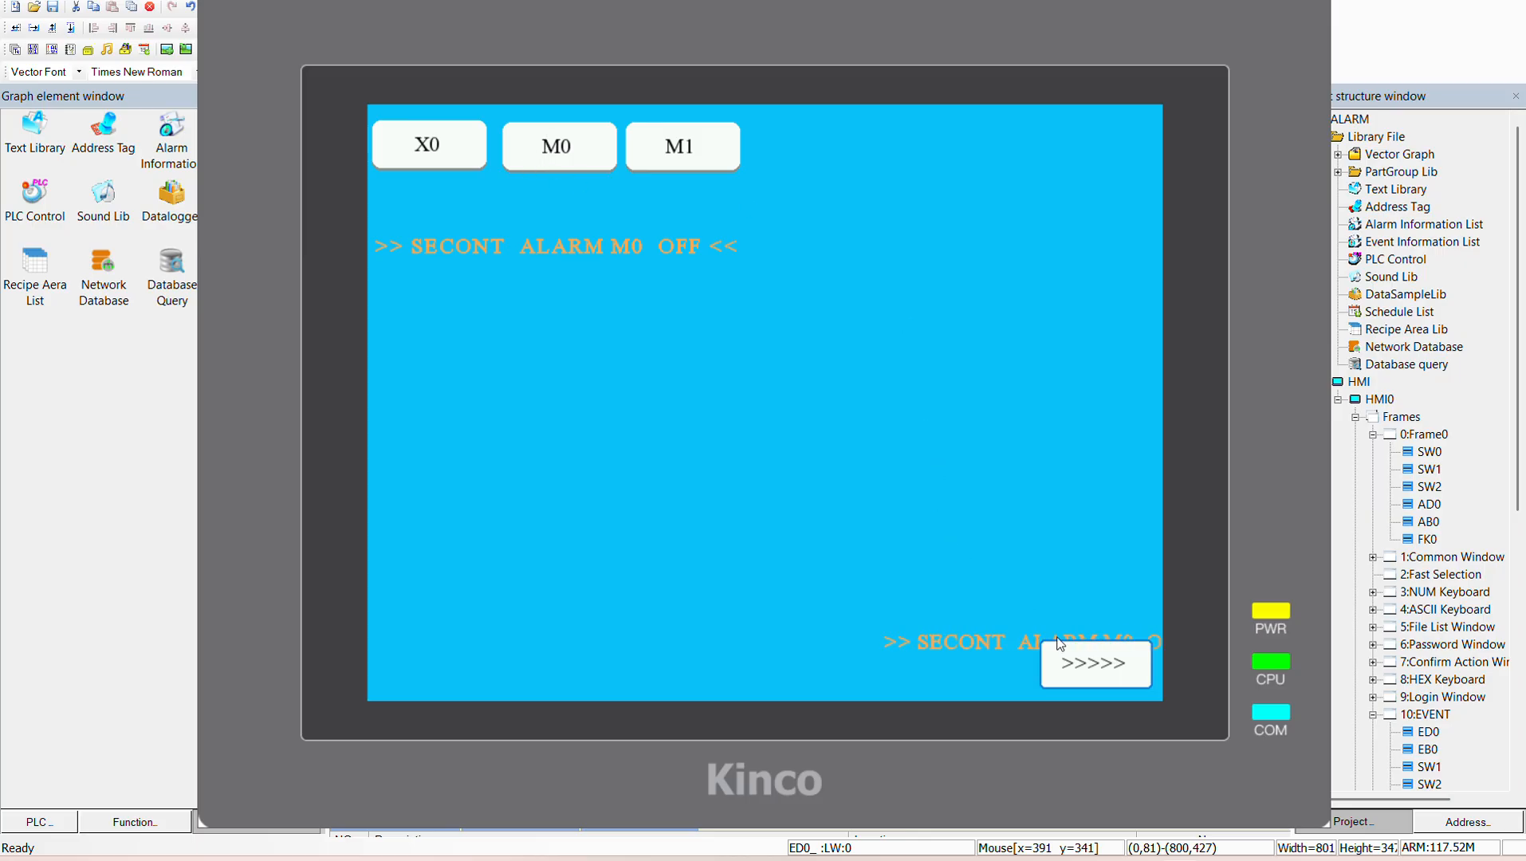
left_click(1086, 659)
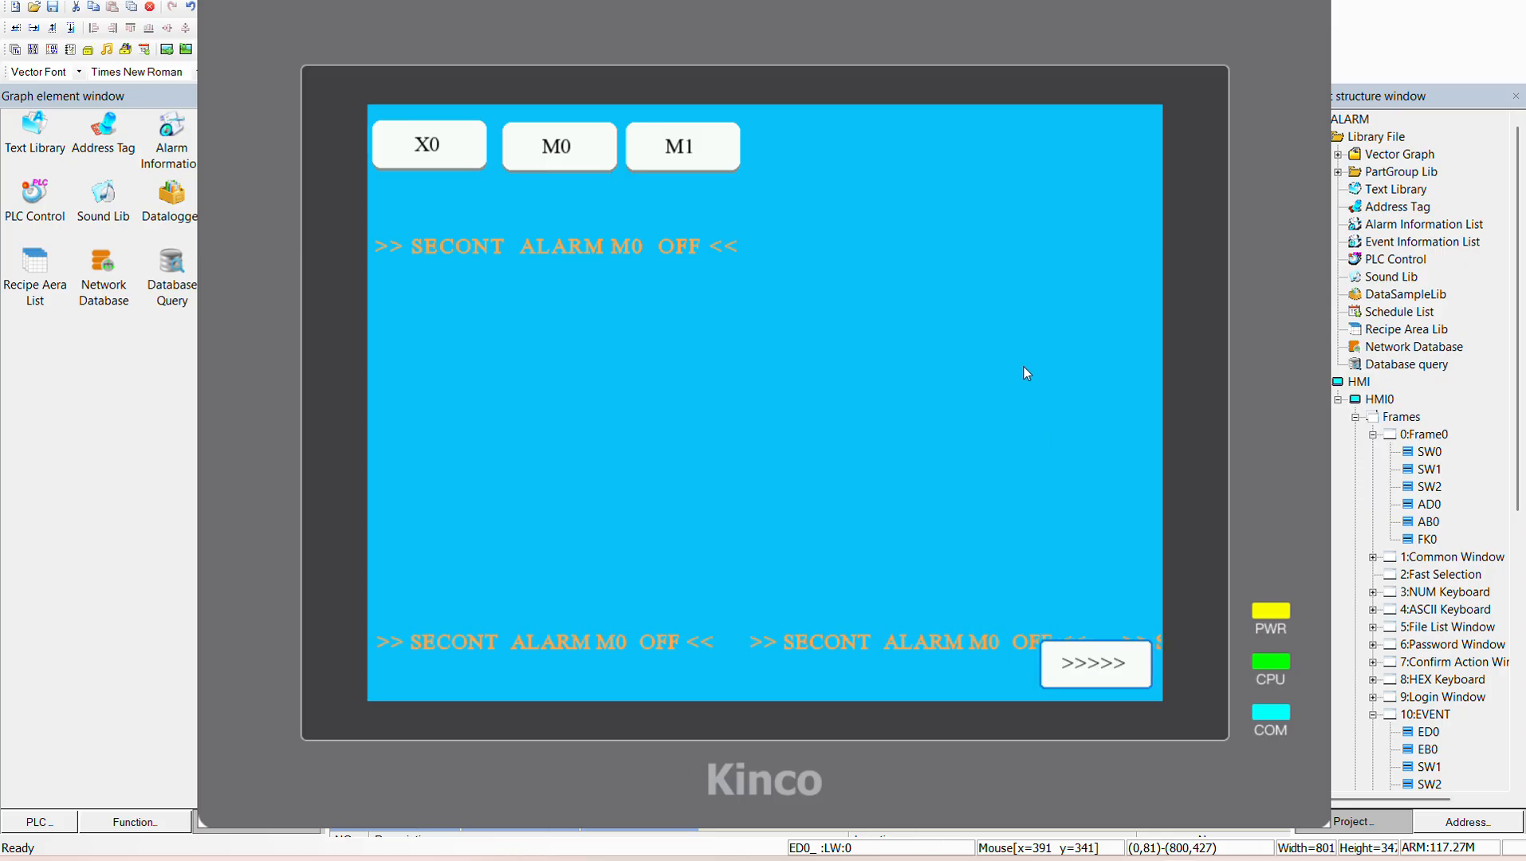
right_click(1005, 297)
left_click(1023, 327)
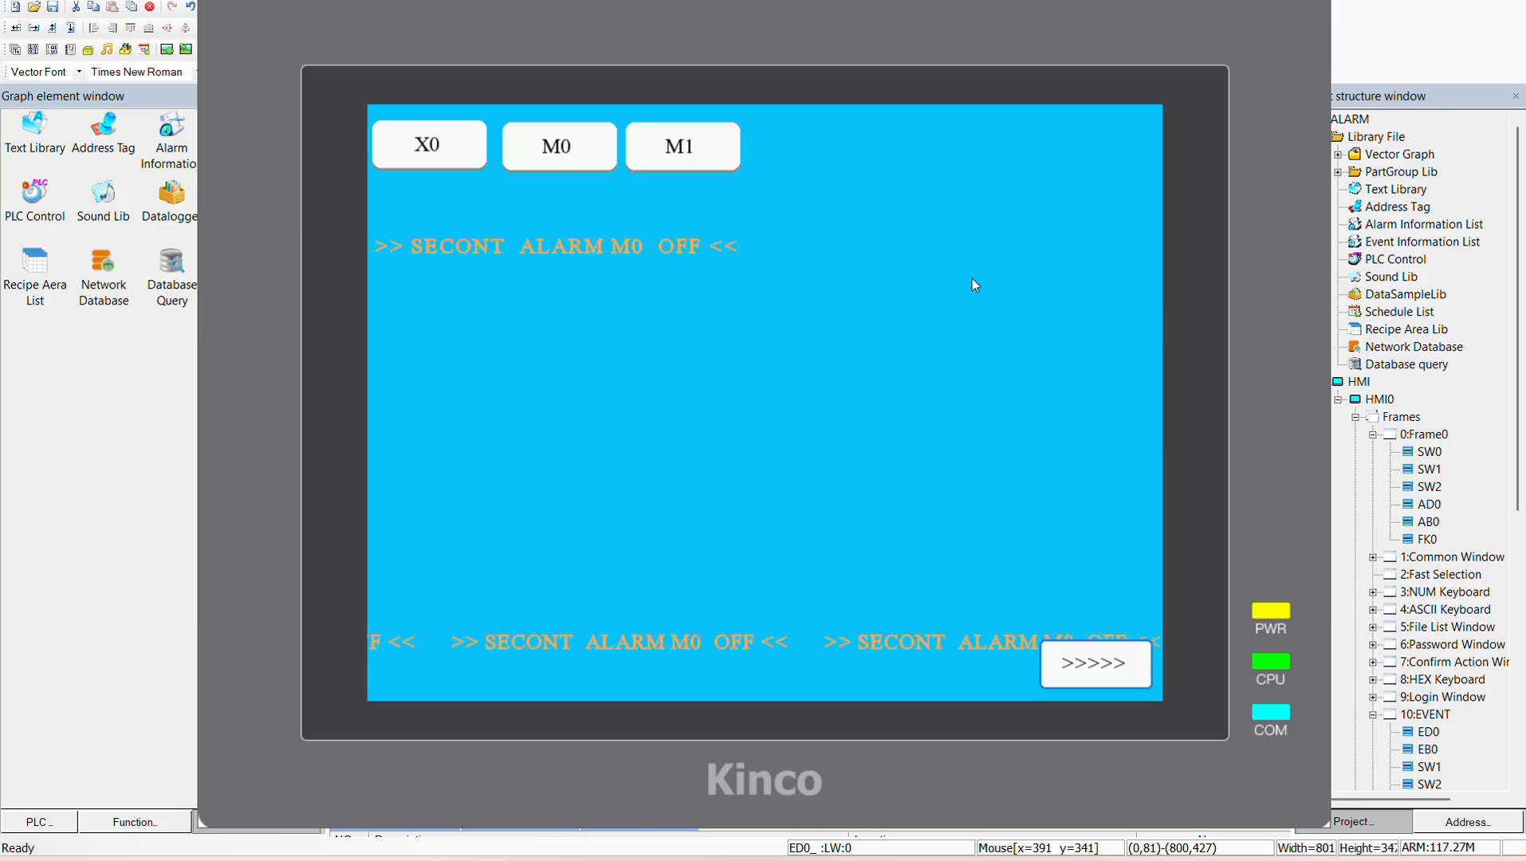
right_click(972, 279)
left_click(1011, 286)
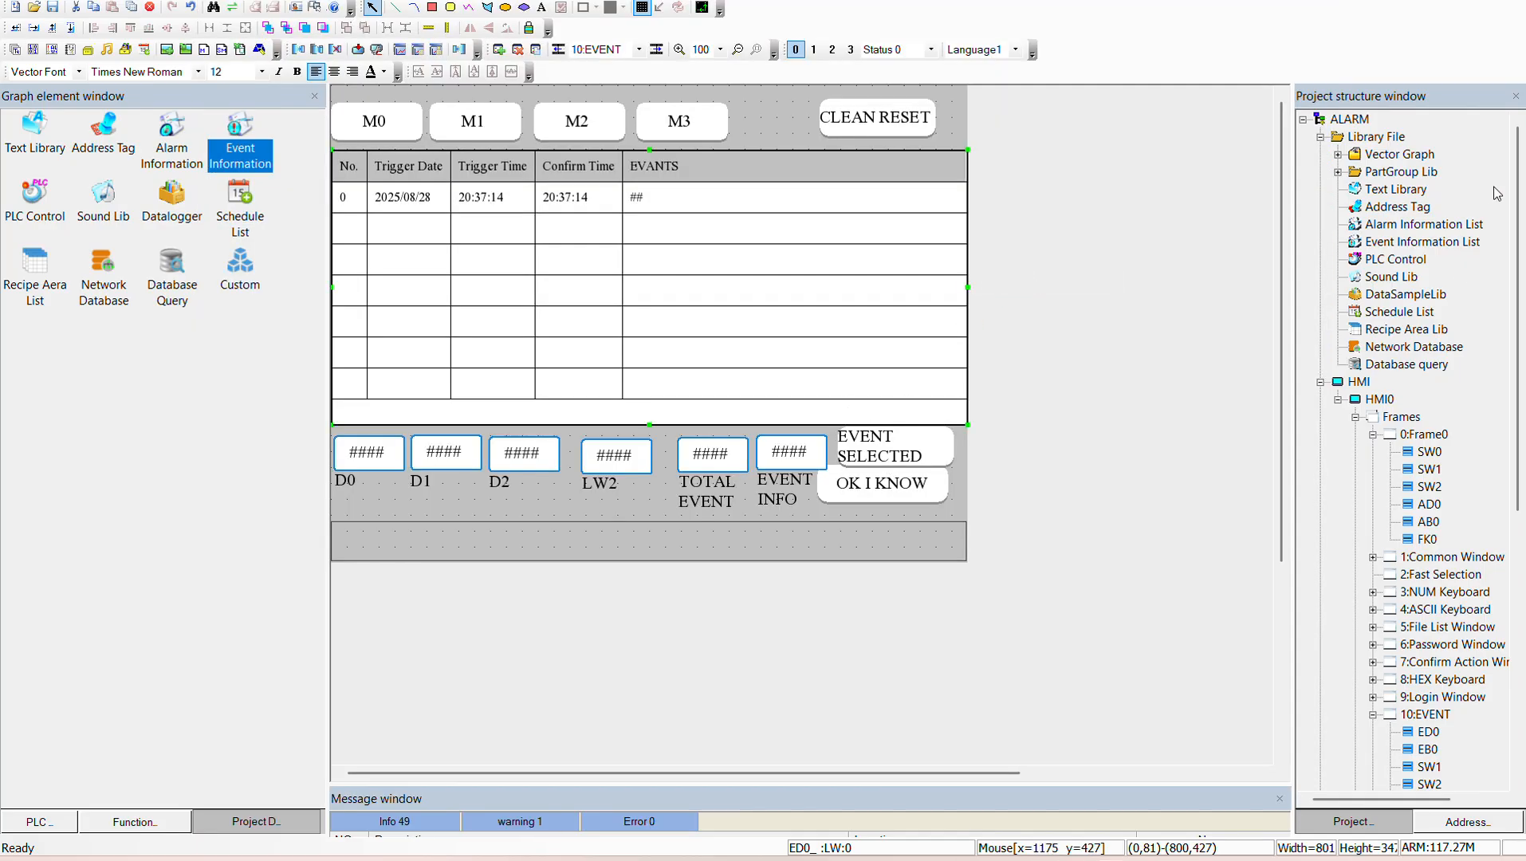
Step: Move the ">>>>>" function key in 0:Frame0 up to just above the alarm display and review its switch window and tag settings
double_click(1423, 434)
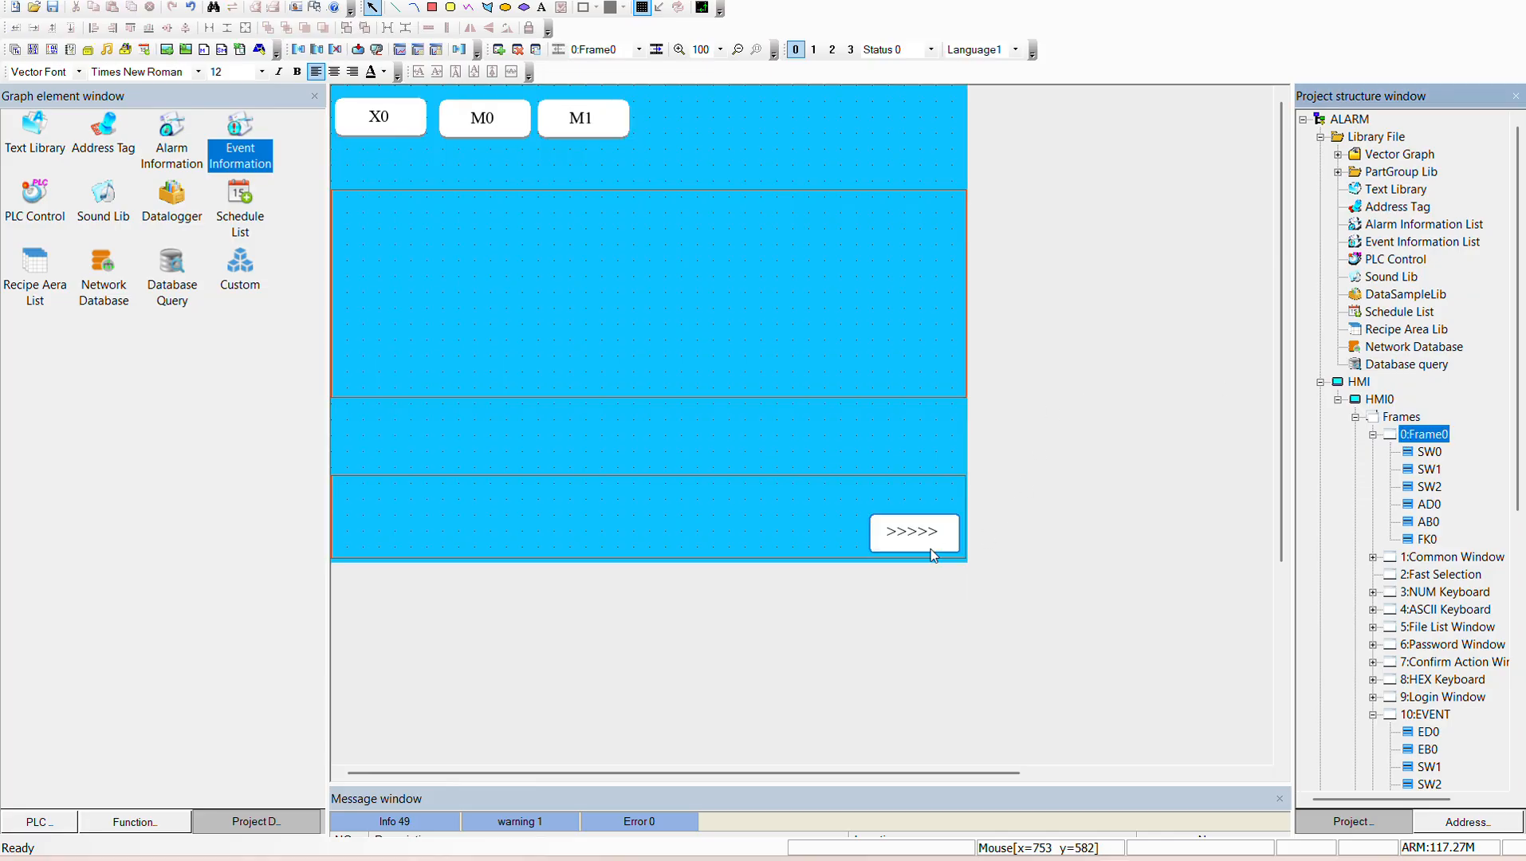
left_click_drag(929, 548, 917, 172)
double_click(917, 172)
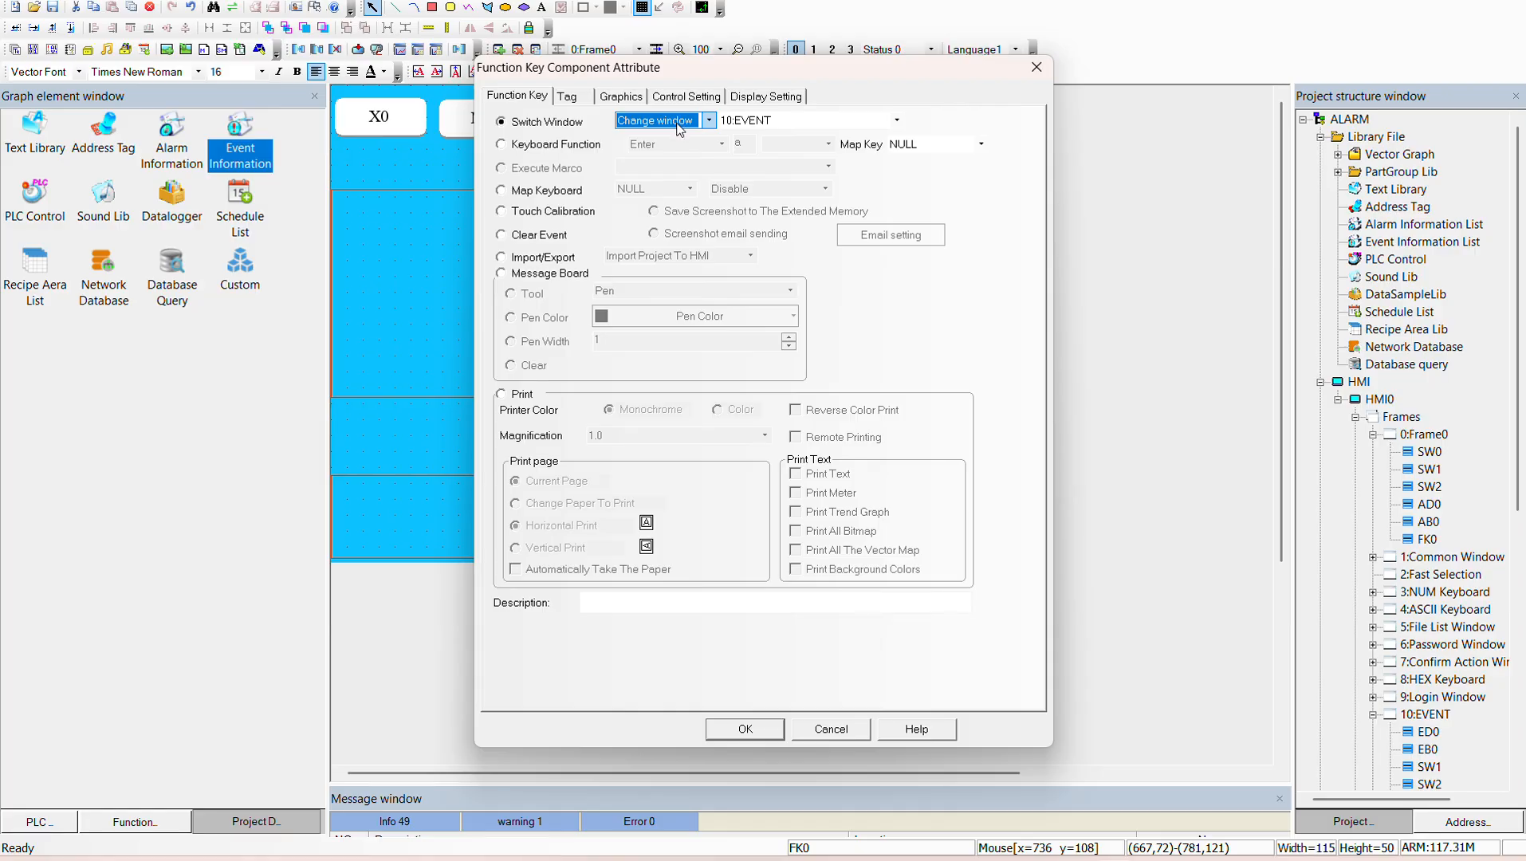
left_click(732, 121)
left_click(734, 123)
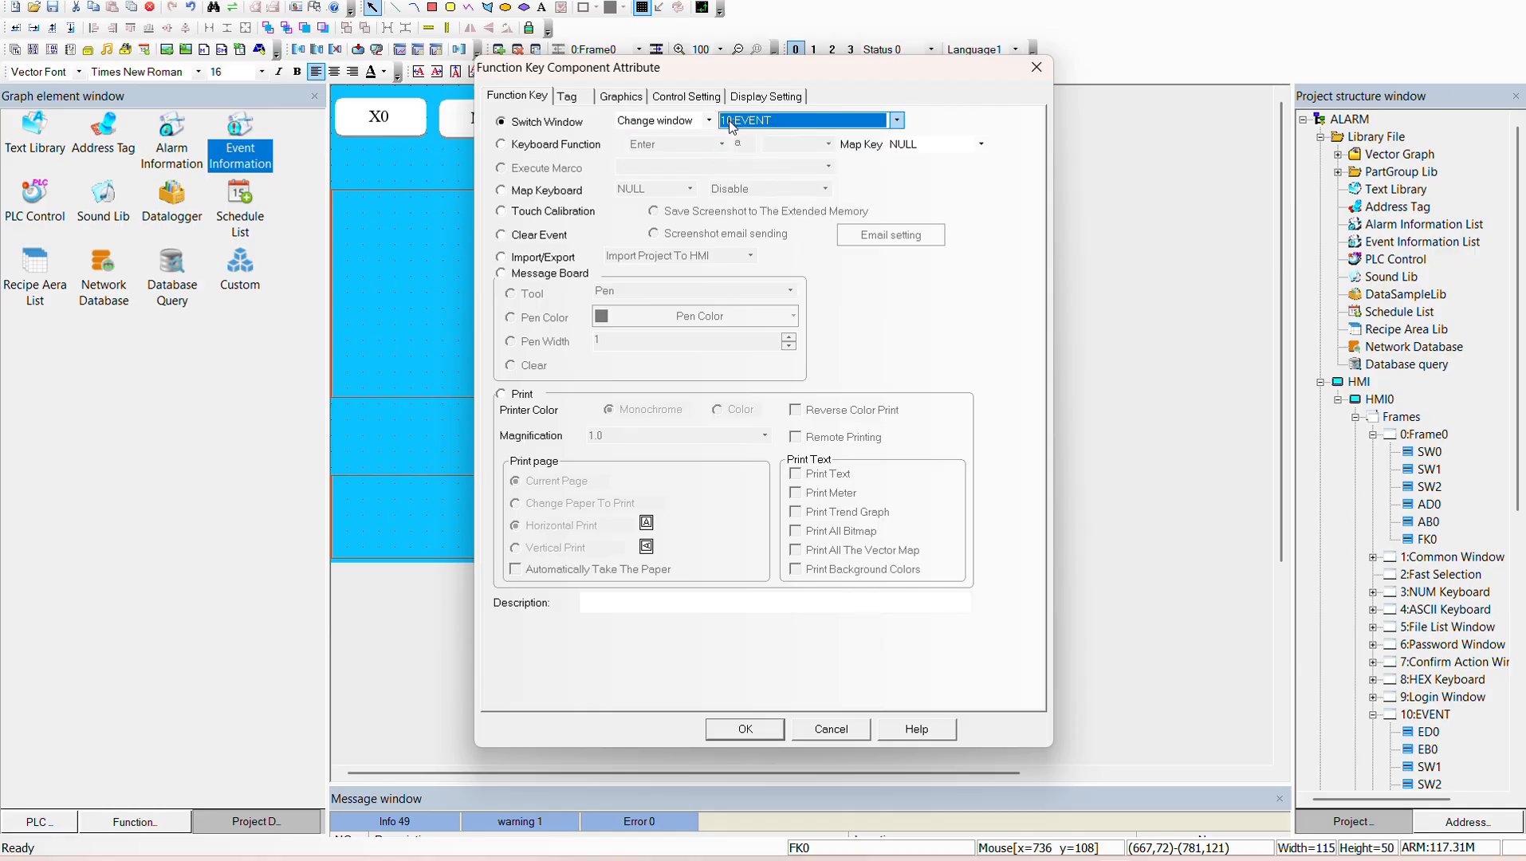
left_click(570, 97)
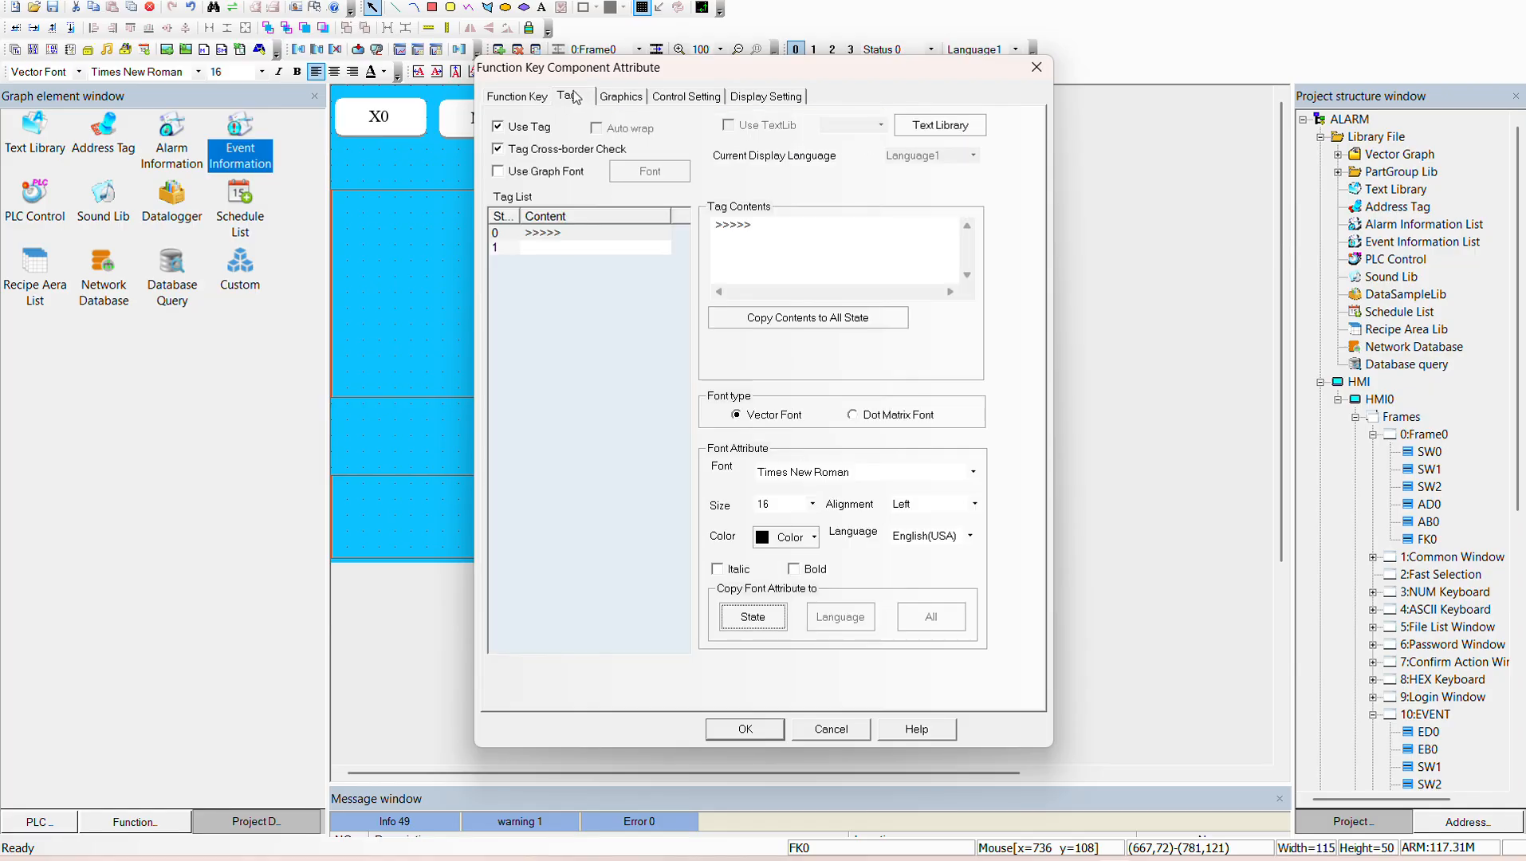
left_click(1037, 67)
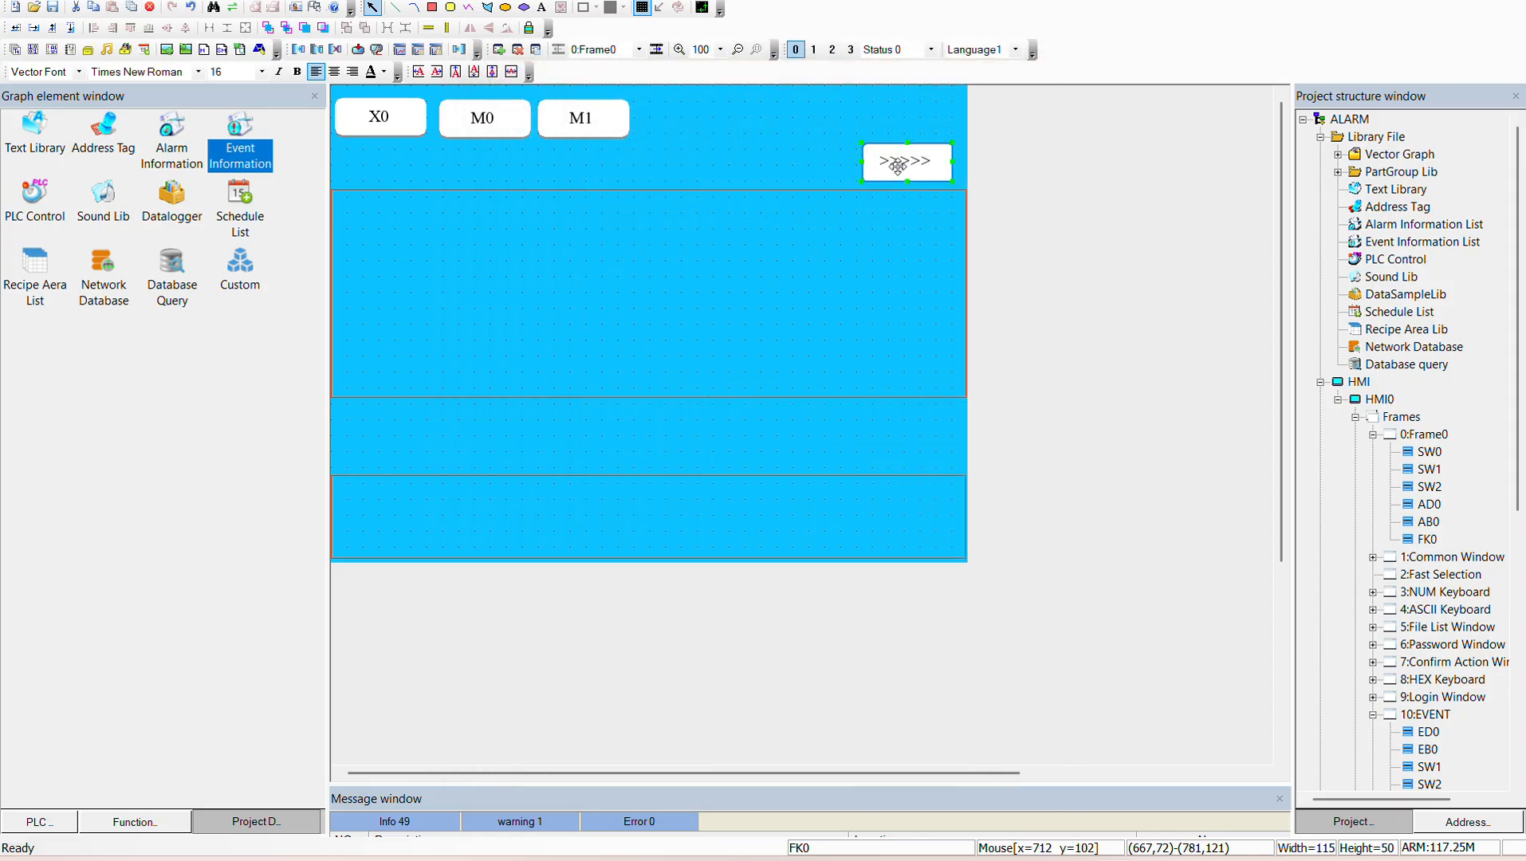
Step: Paste the copied ">>>>>" function key into the 10:EVENT frame's upper corner, shifting CLEAN RESET next to M3 to make room
left_click(1372, 434)
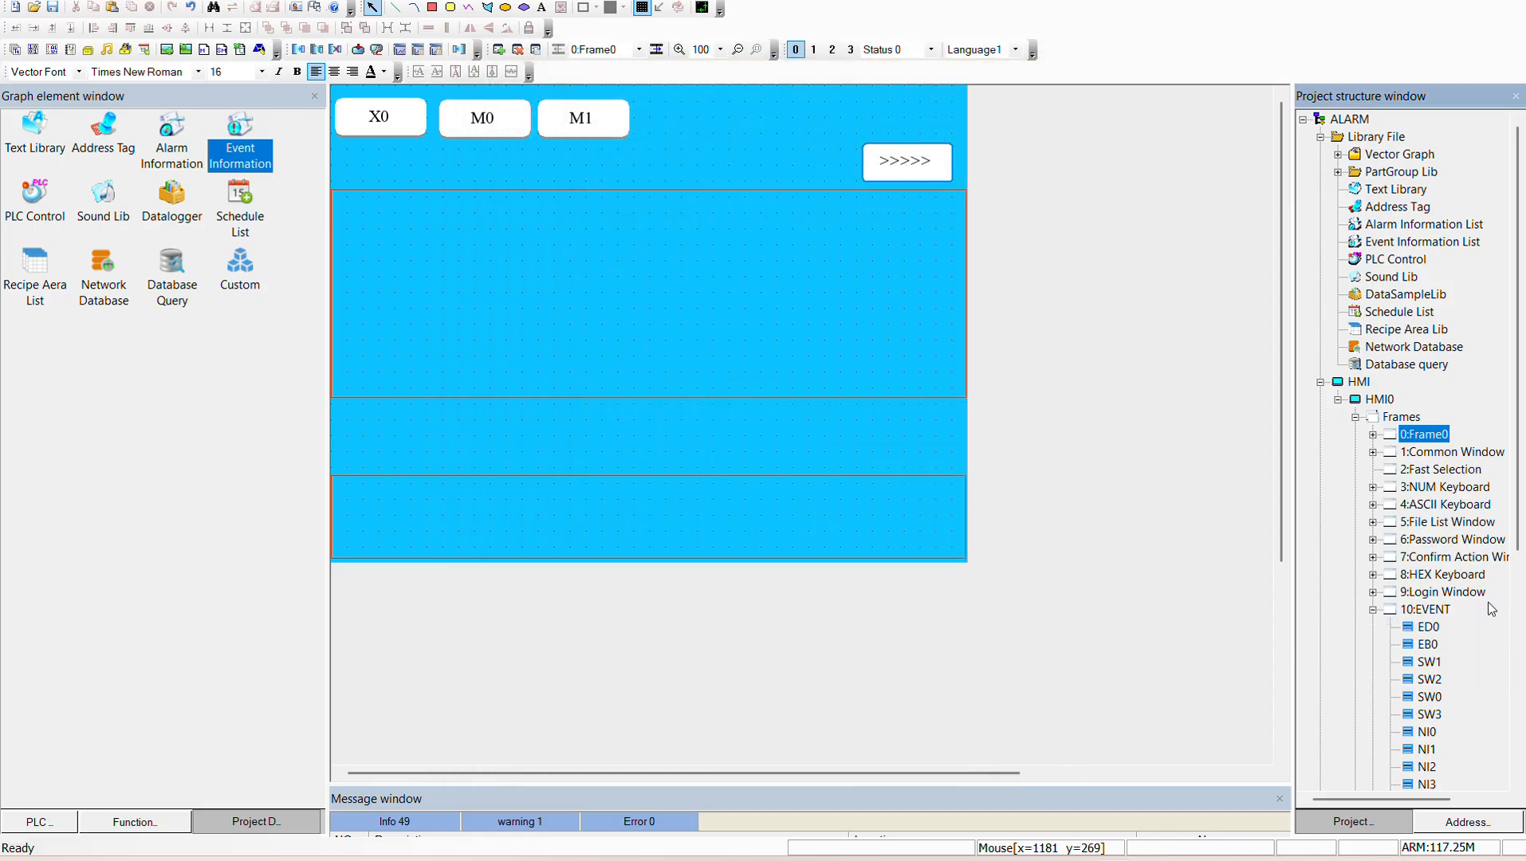
left_click(1407, 610)
left_click(1372, 609)
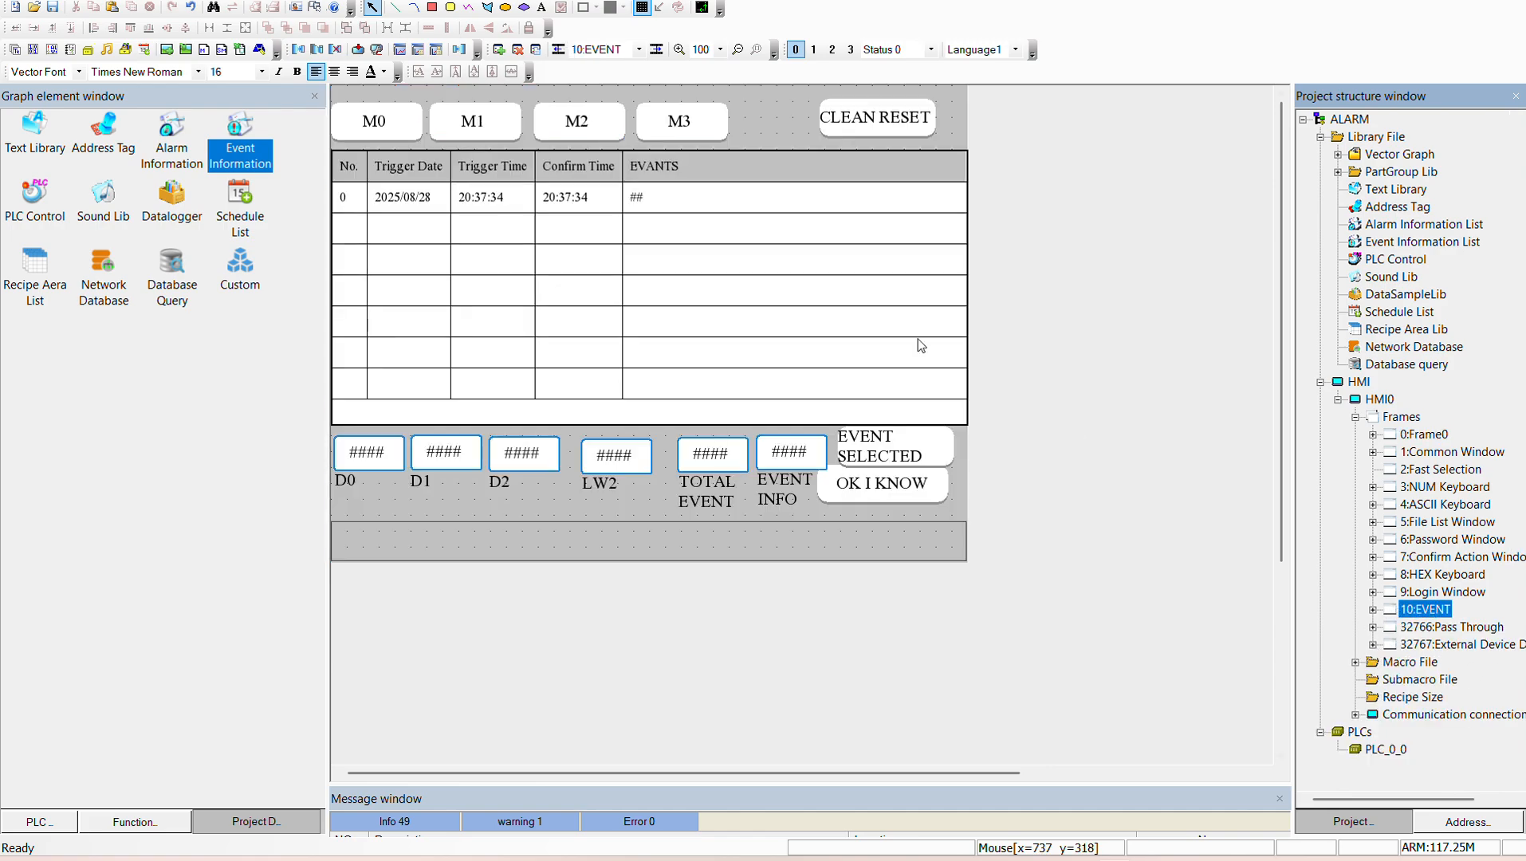
key("ctrl+v")
left_click_drag(883, 124, 797, 128)
left_click_drag(895, 158, 910, 119)
Step: Set the pasted ">>>>>" function key's Change window target to 0:Frame0
double_click(910, 119)
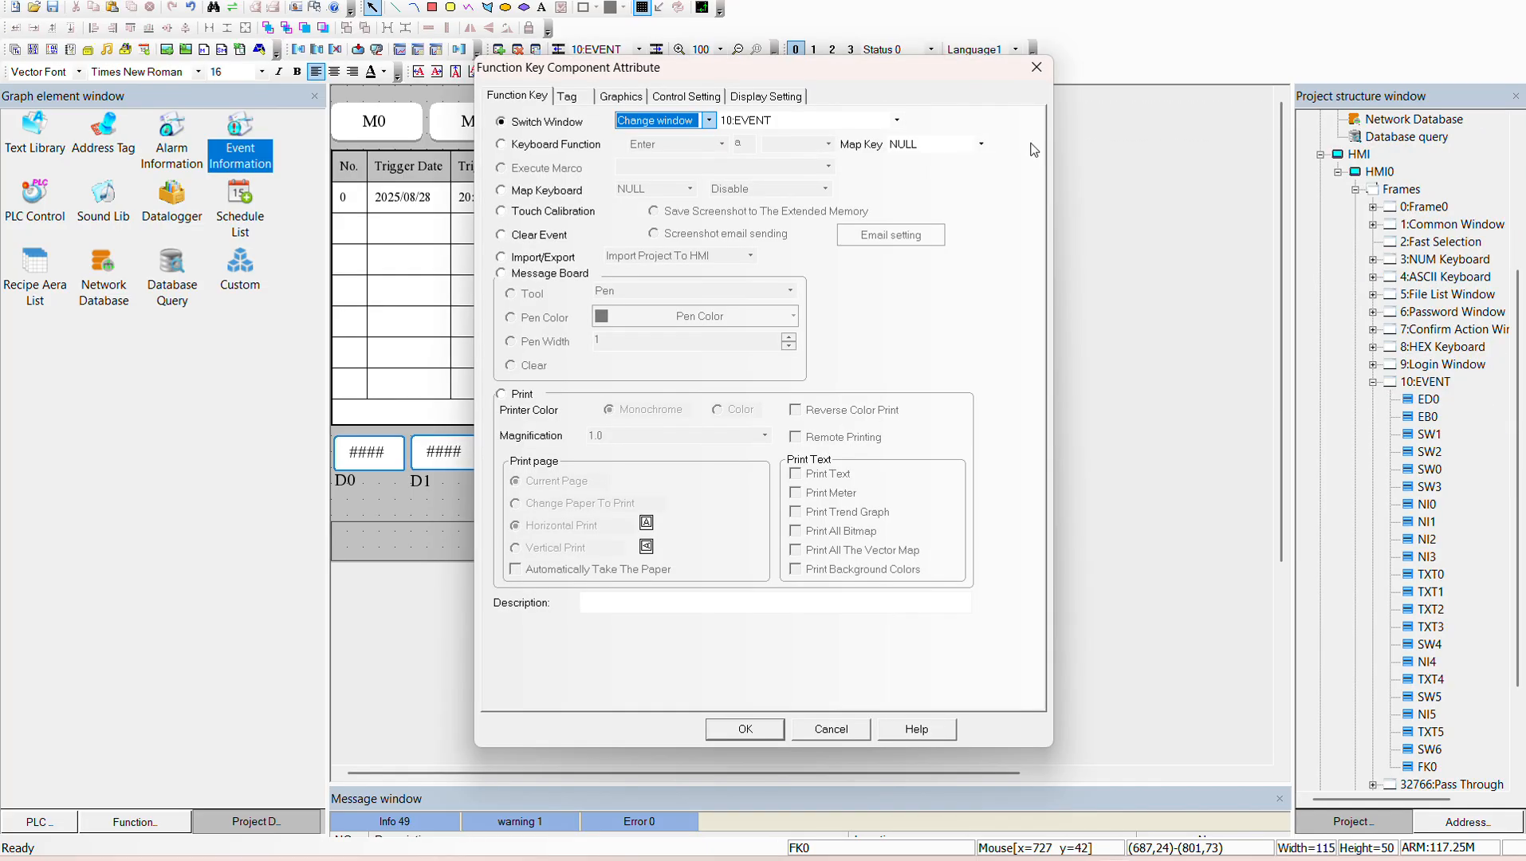
left_click(753, 121)
left_click(750, 142)
left_click(752, 121)
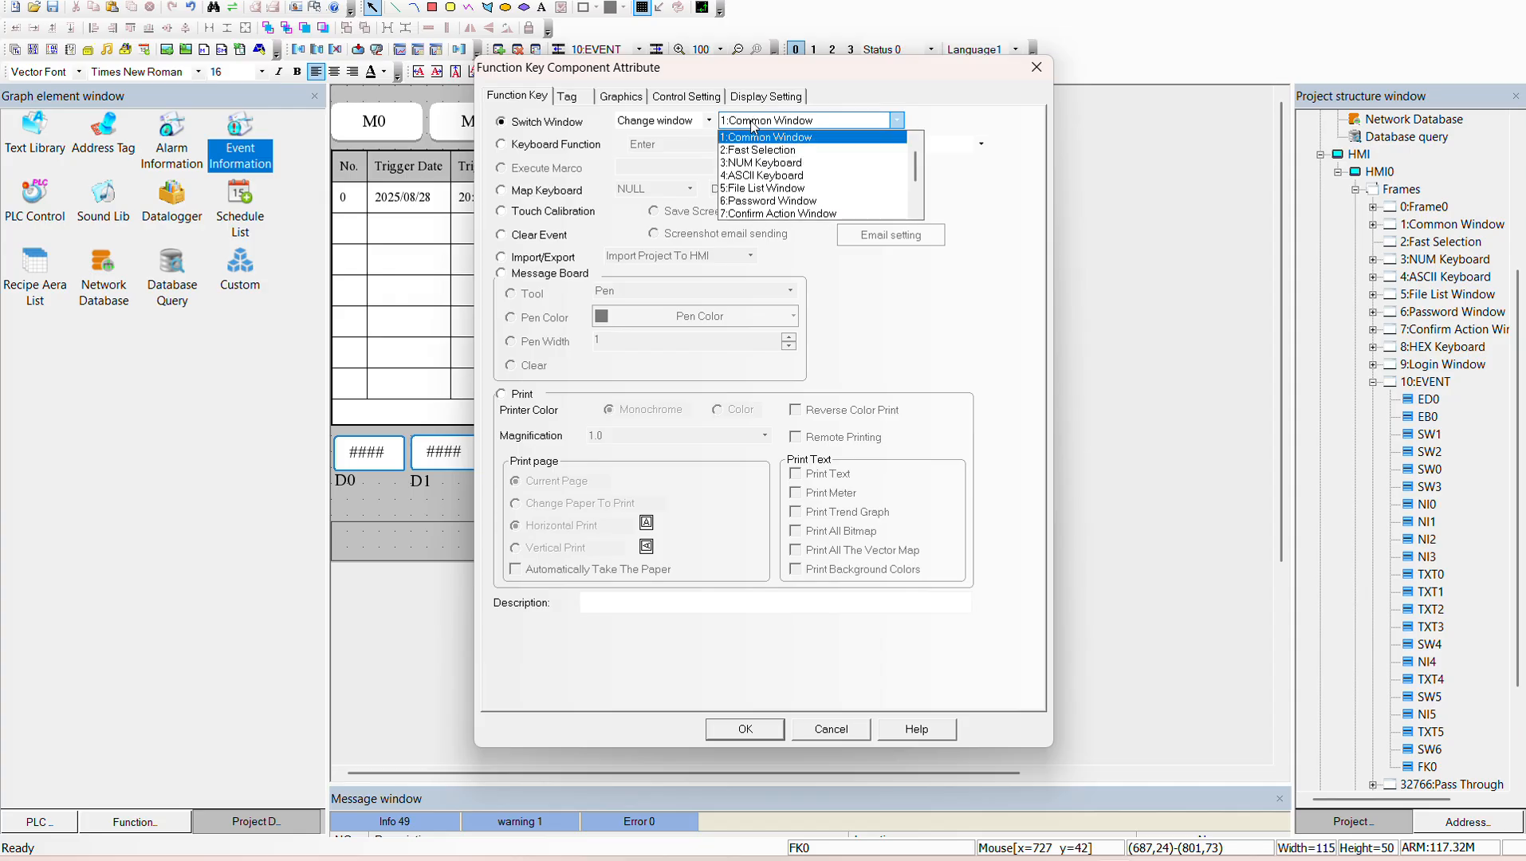
left_click(753, 135)
left_click(753, 730)
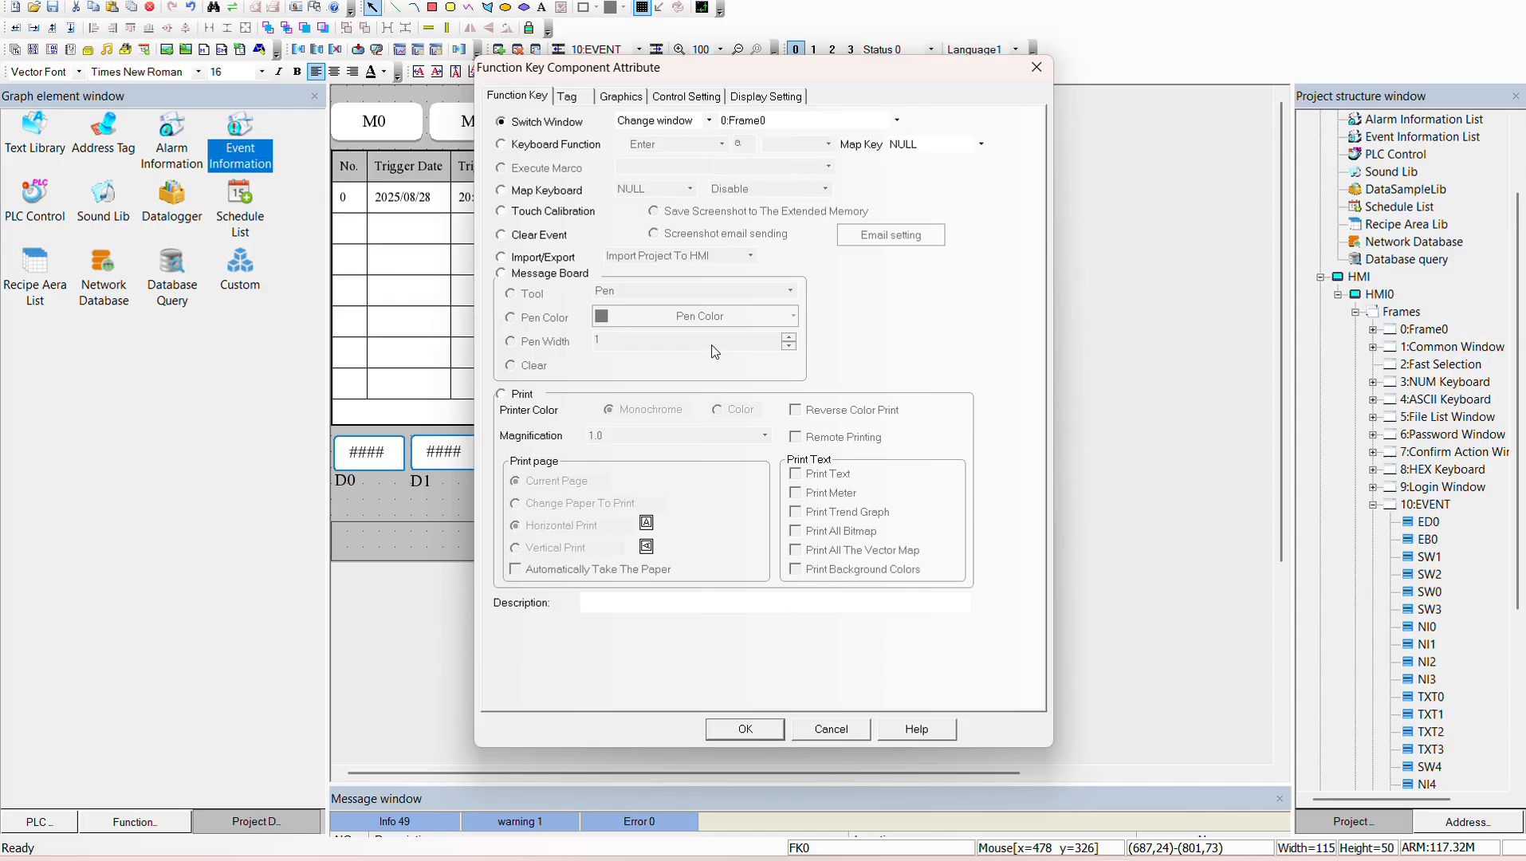
Step: Run an offline simulation and switch between the event screen and Frame0 with the ">>>>>" keys
left_click(437, 1)
left_click(507, 127)
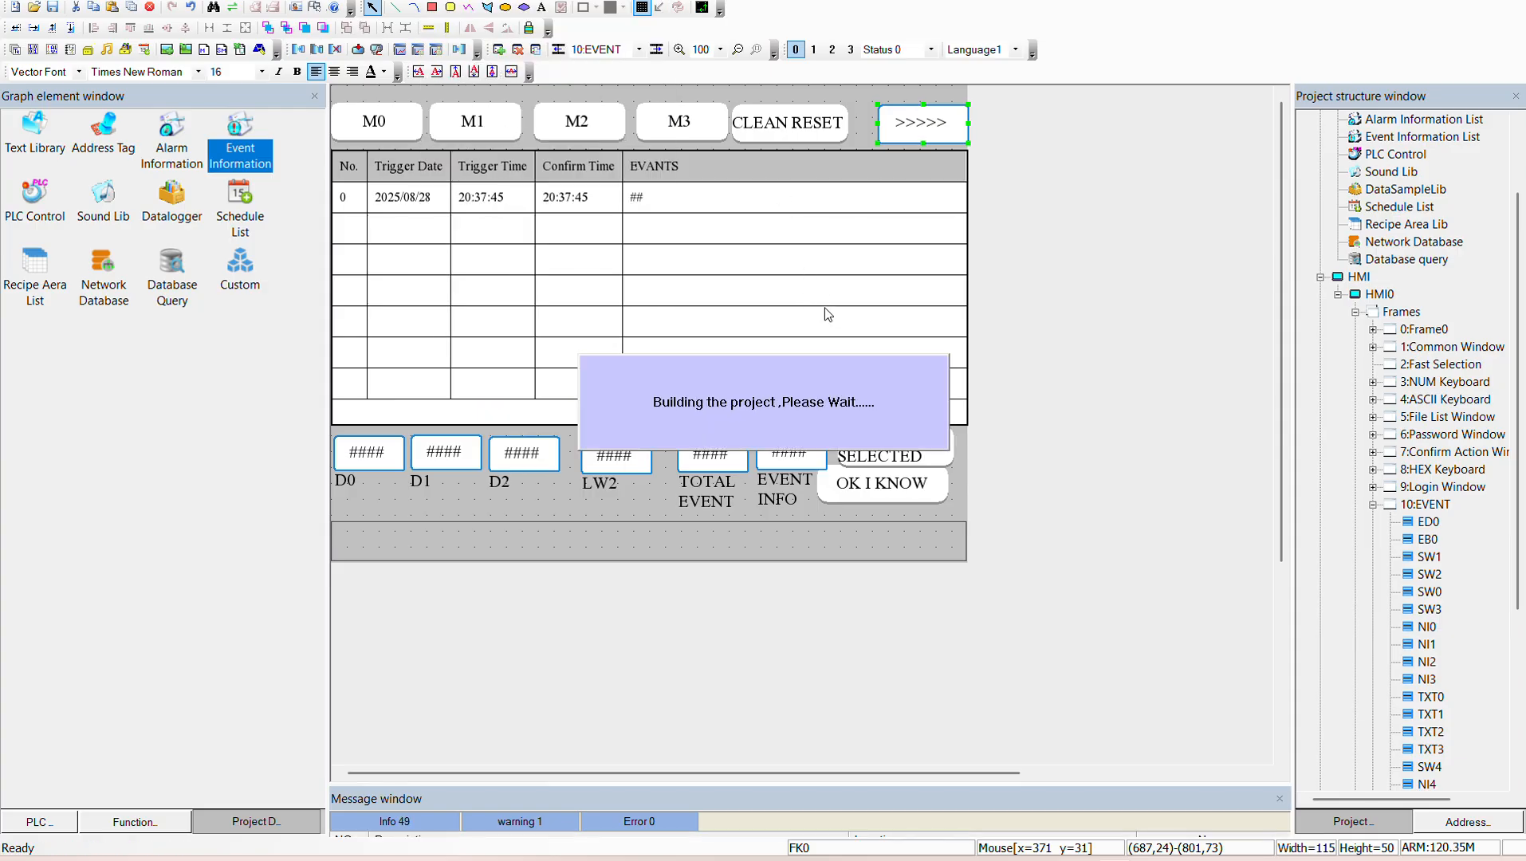
left_click(989, 192)
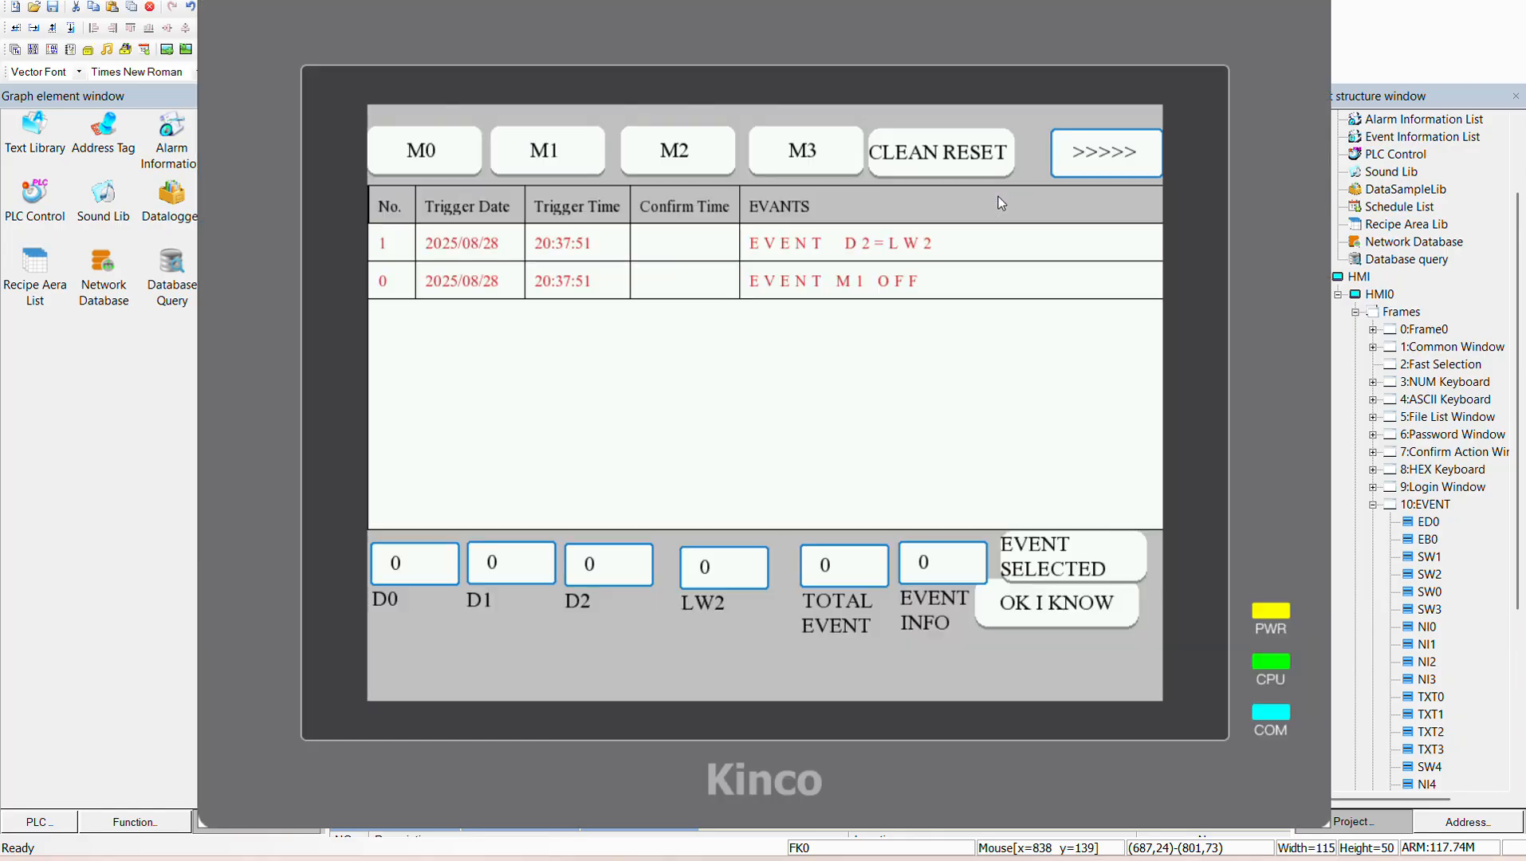
left_click(1068, 142)
left_click(1069, 190)
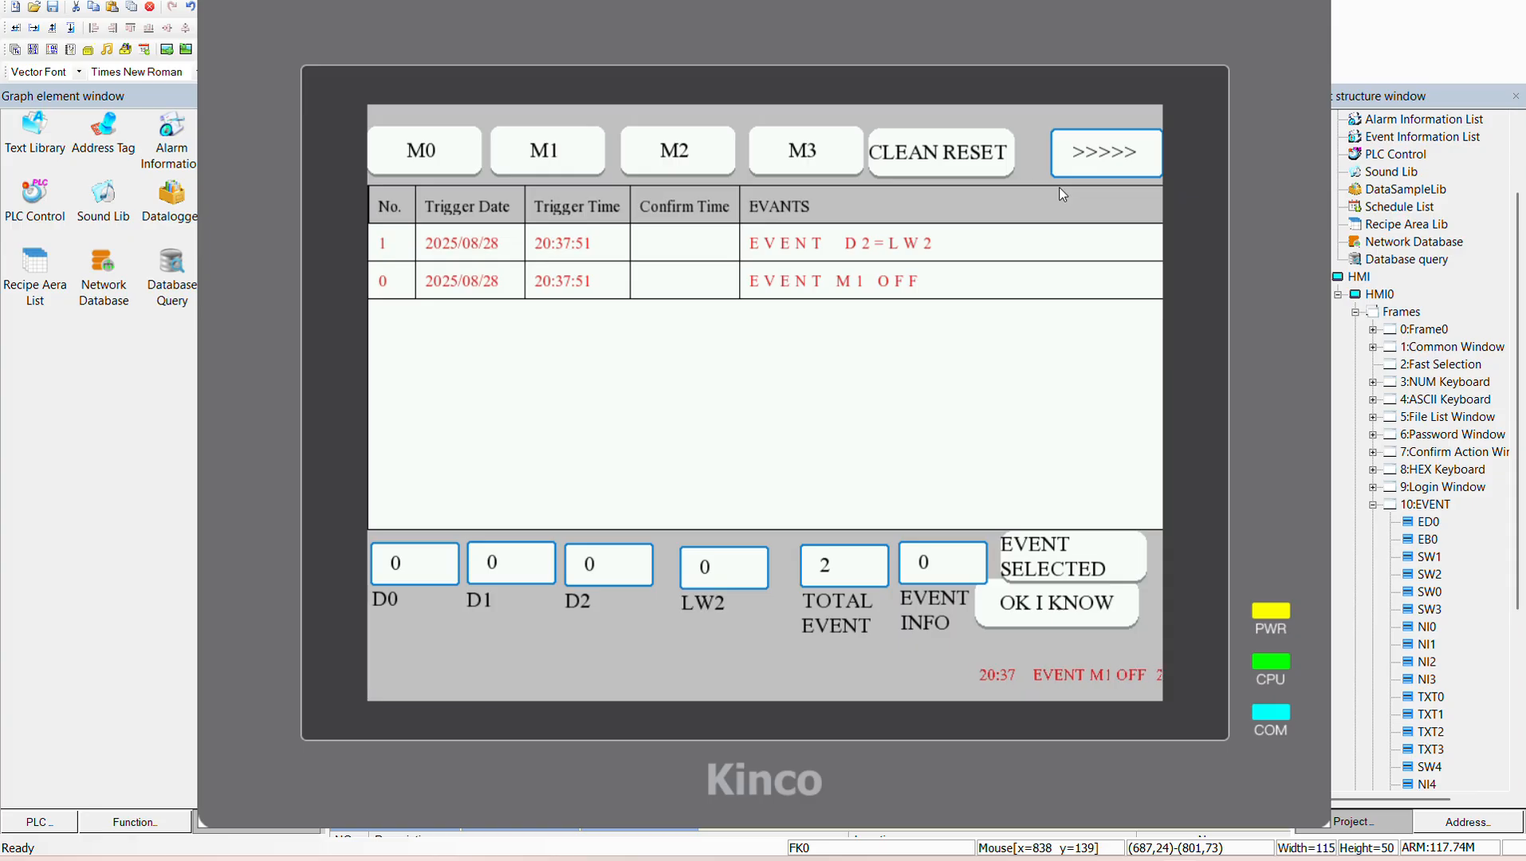
Step: Turn M0 on from the event screen, toggle it off and on in the pop-up frame, and close the simulation
left_click(417, 155)
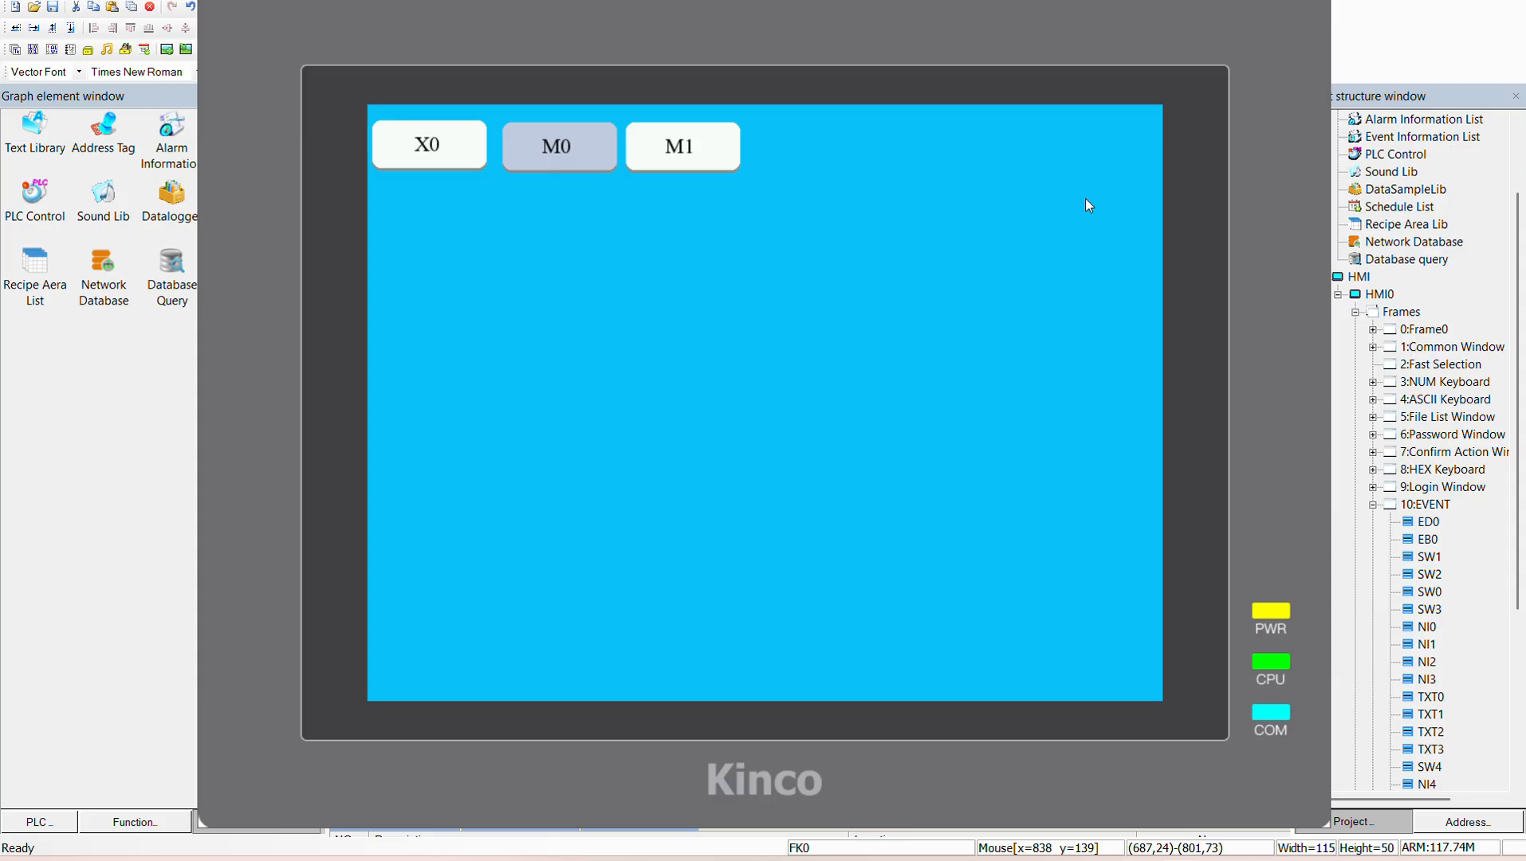
left_click(584, 148)
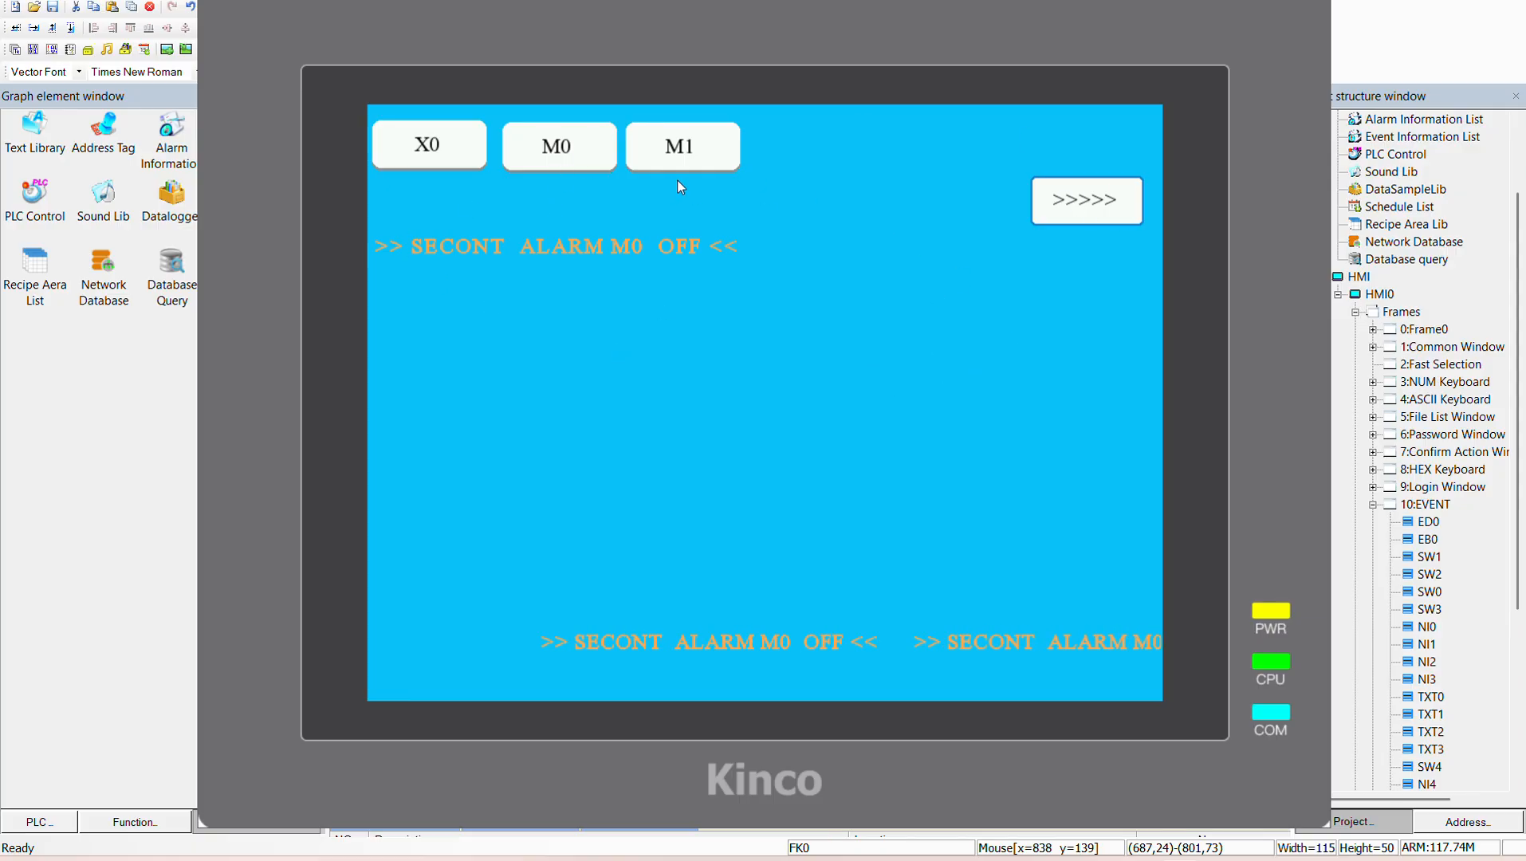
left_click(524, 145)
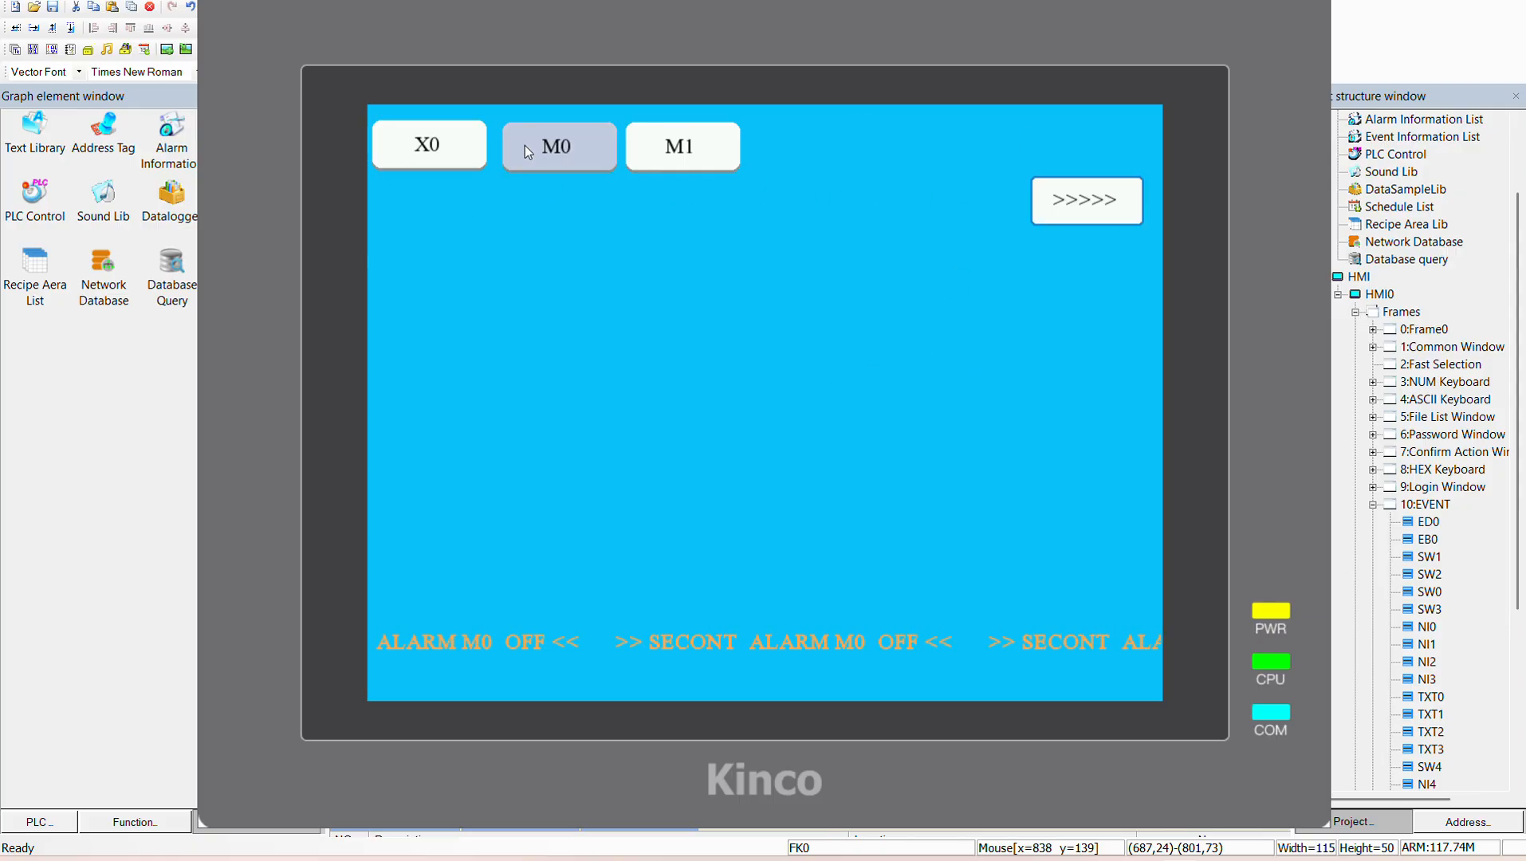
right_click(877, 259)
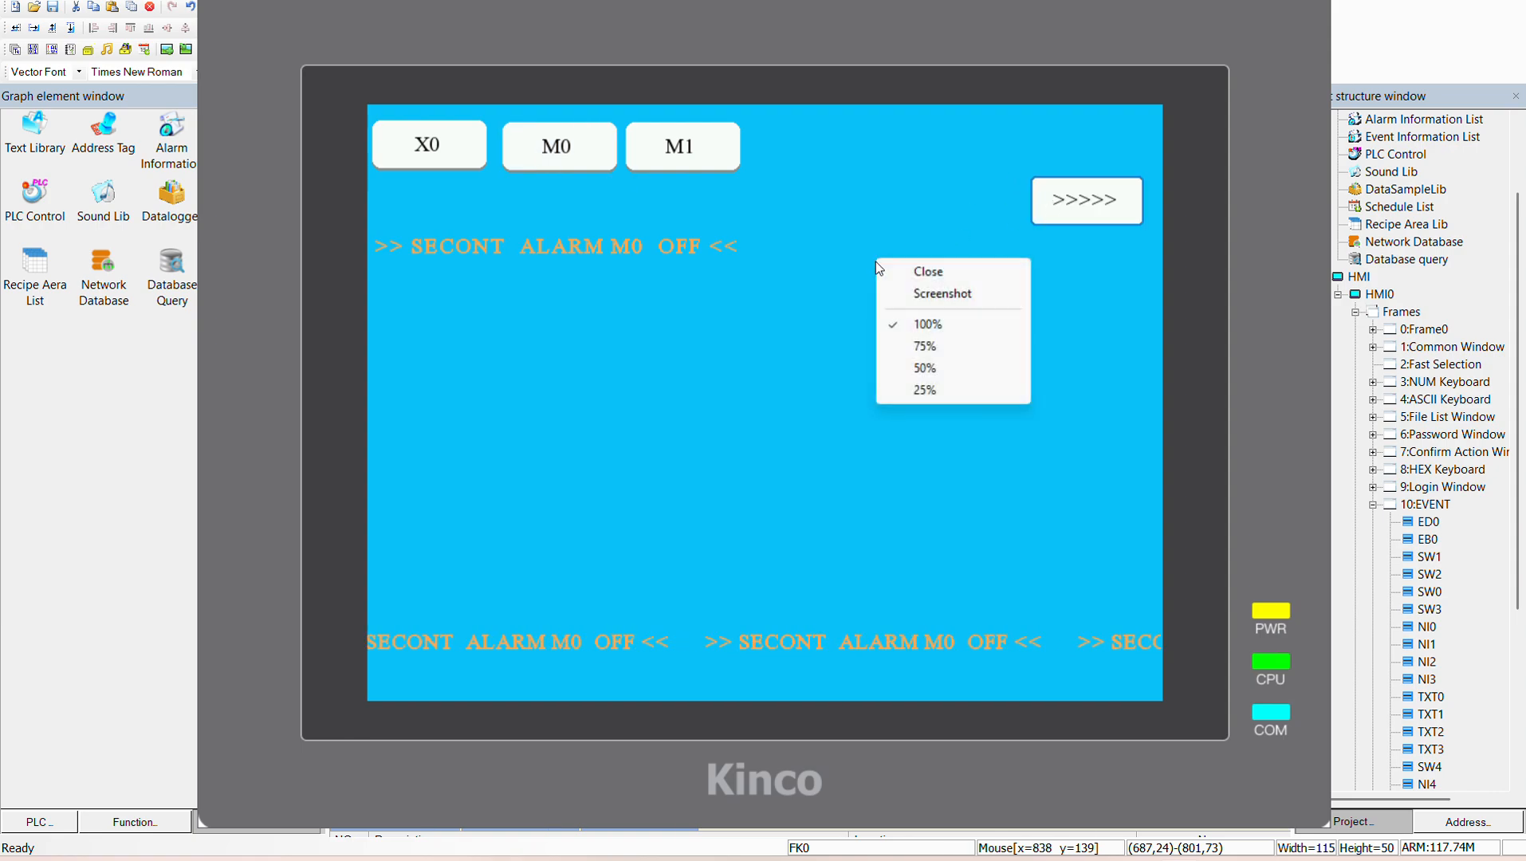
left_click(898, 270)
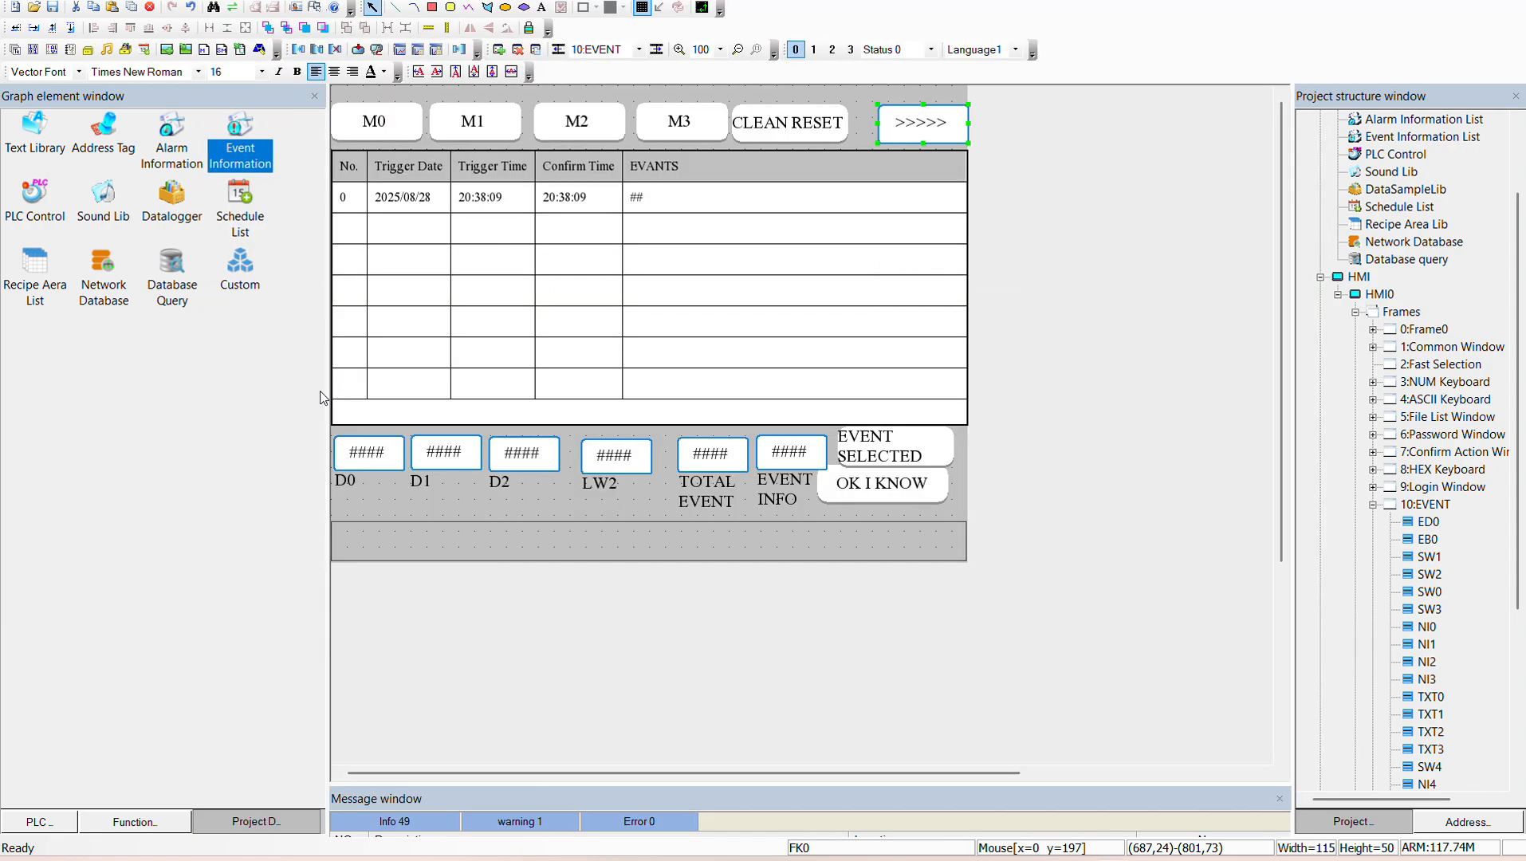
Step: Enable closing the pop-up when resuming for the M0 ON event in the event information list
double_click(240, 144)
double_click(610, 150)
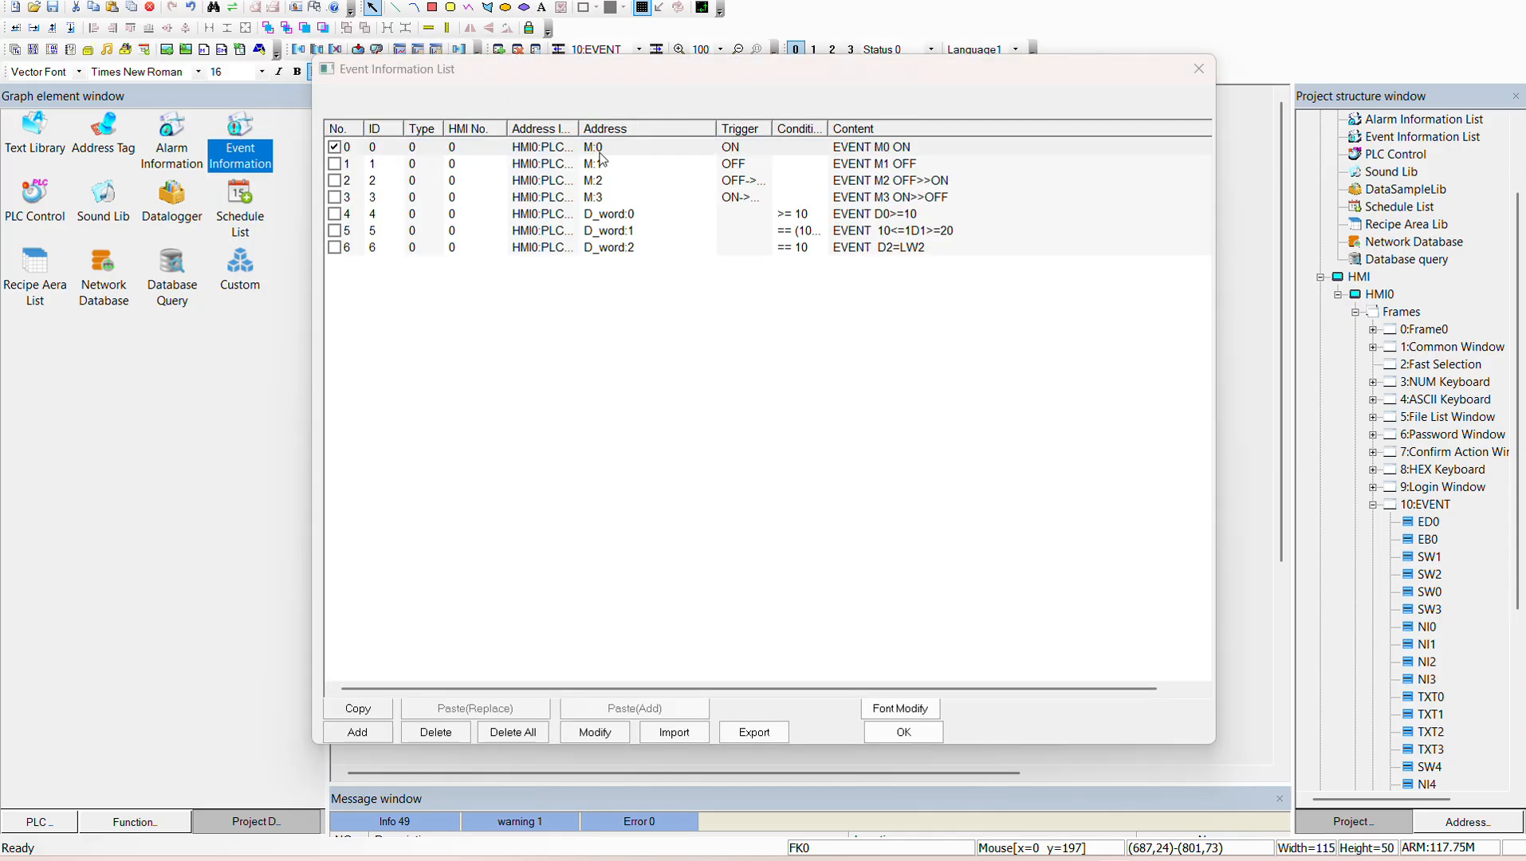
left_click(547, 135)
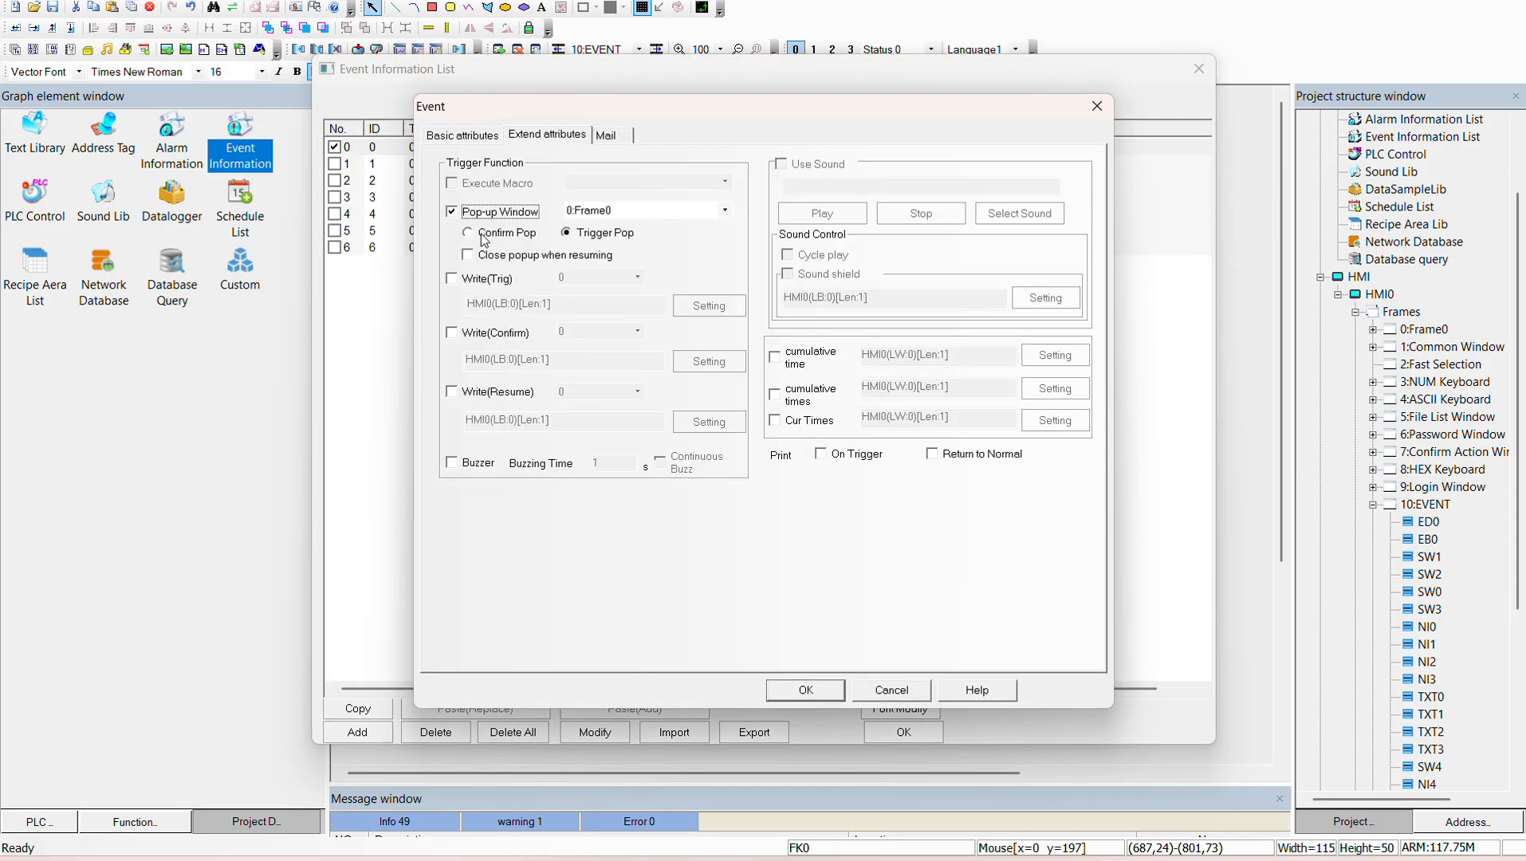
left_click(514, 256)
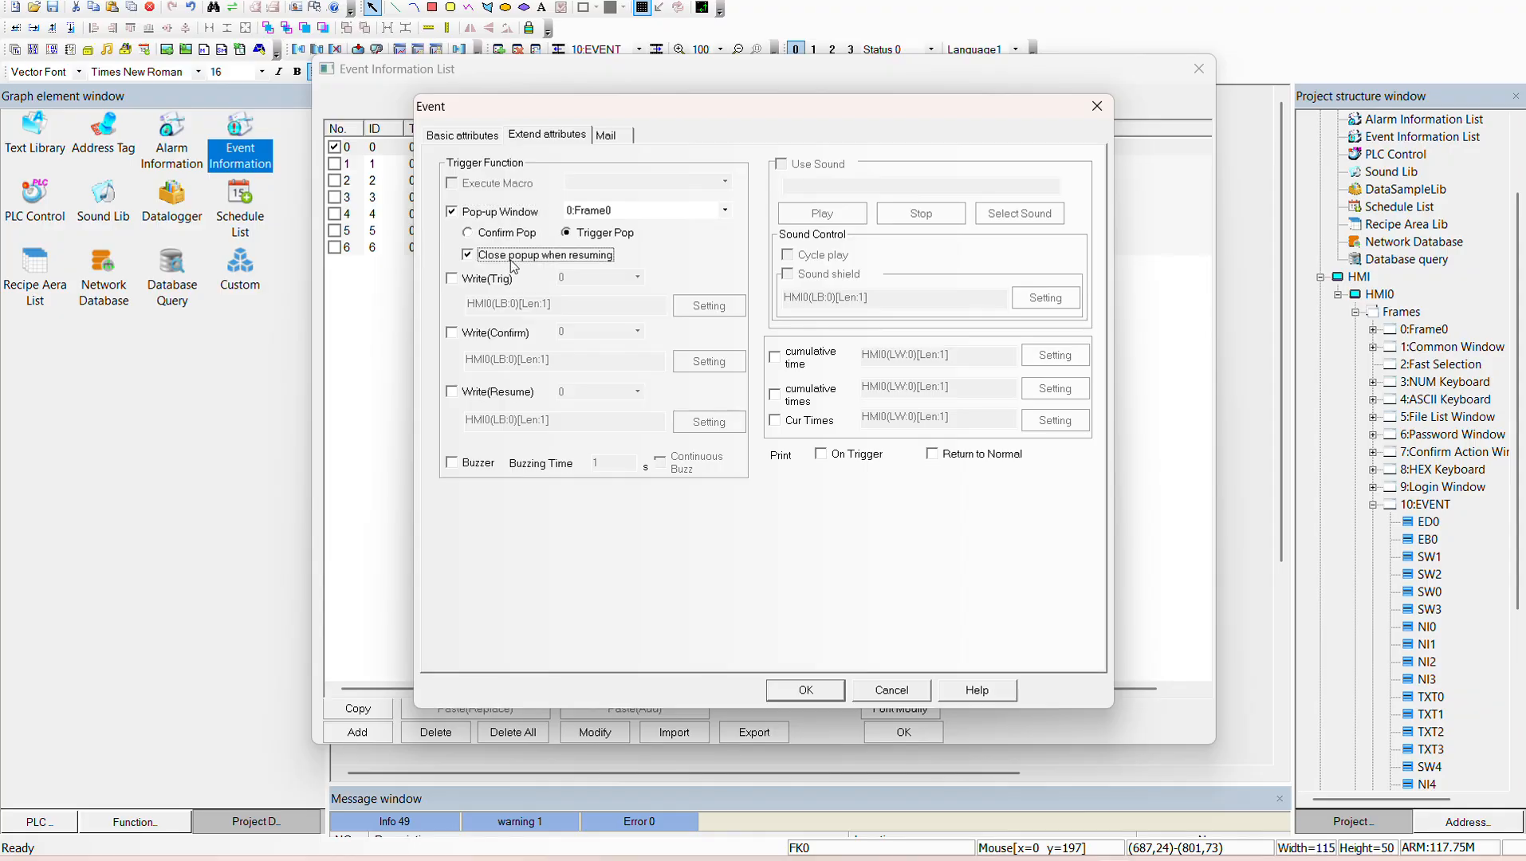
left_click(821, 692)
left_click(904, 731)
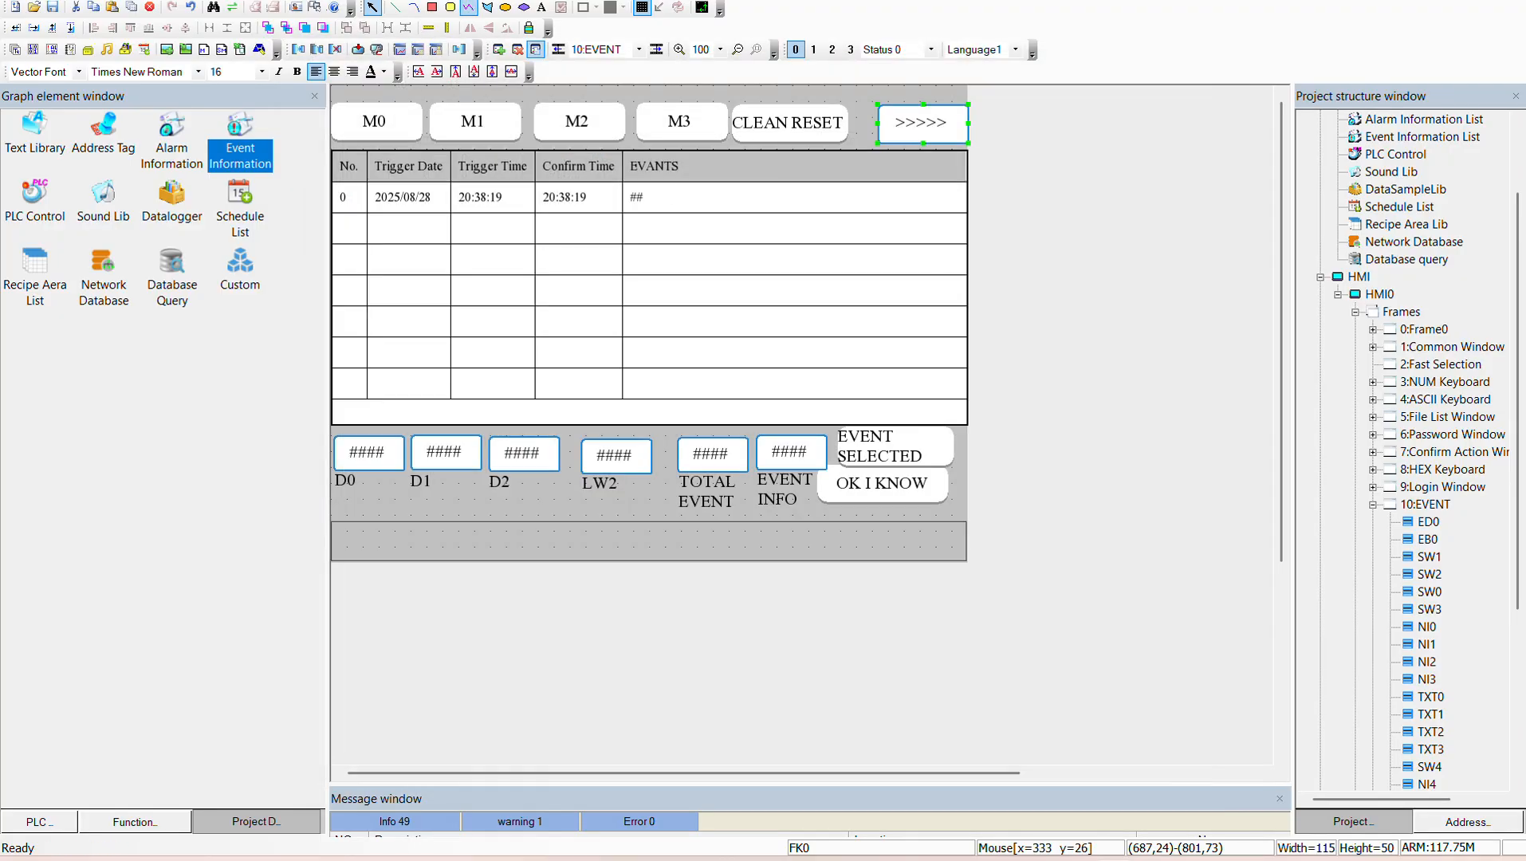
Step: Run an offline simulation, trigger the pop-up with M0, try its ">>>>>" key, and turn M0 off there
left_click(434, 0)
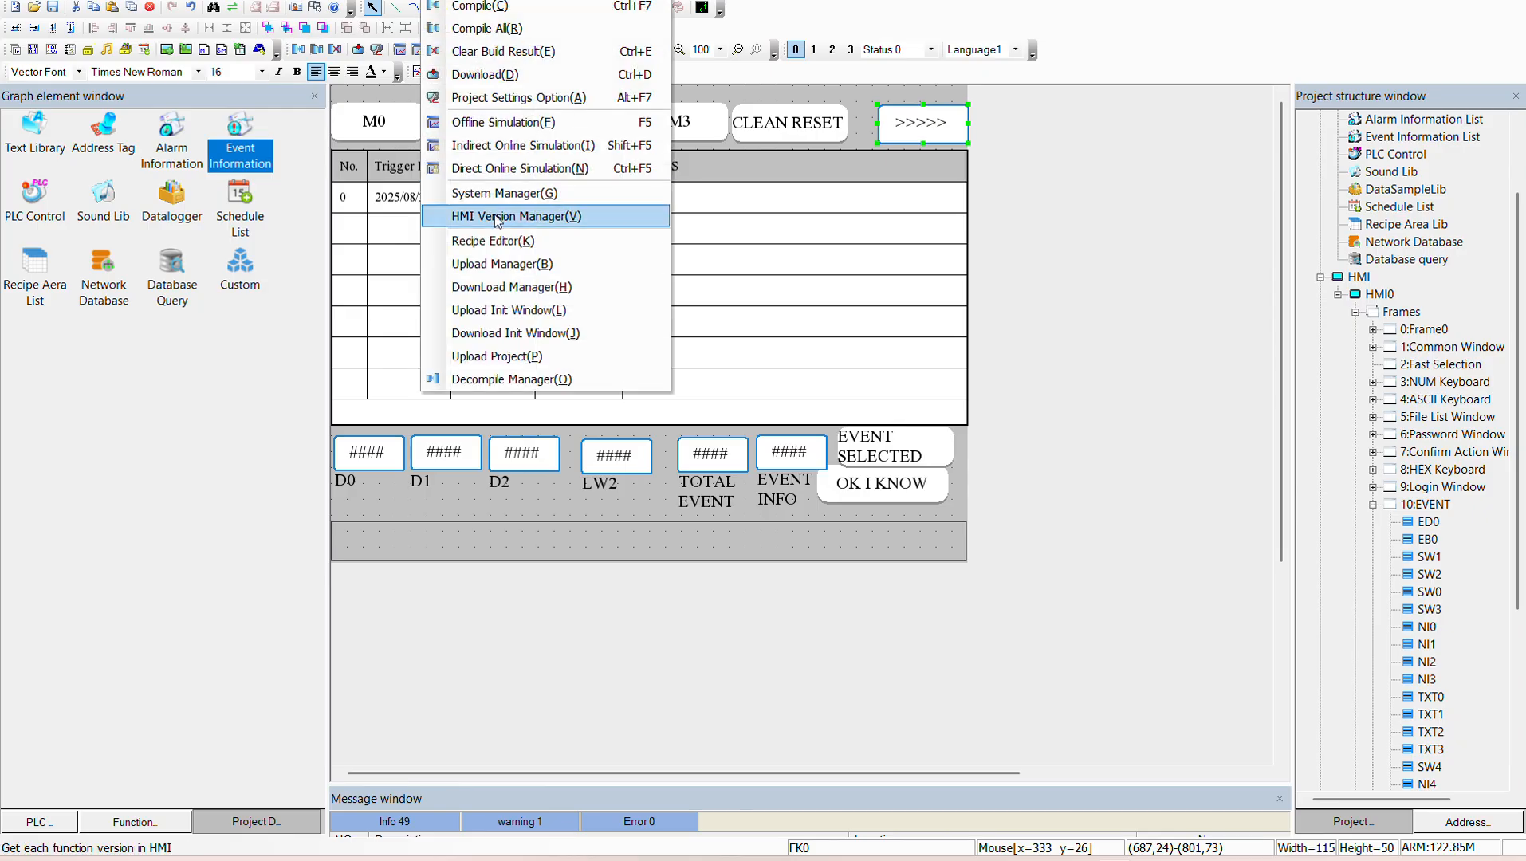
left_click(480, 119)
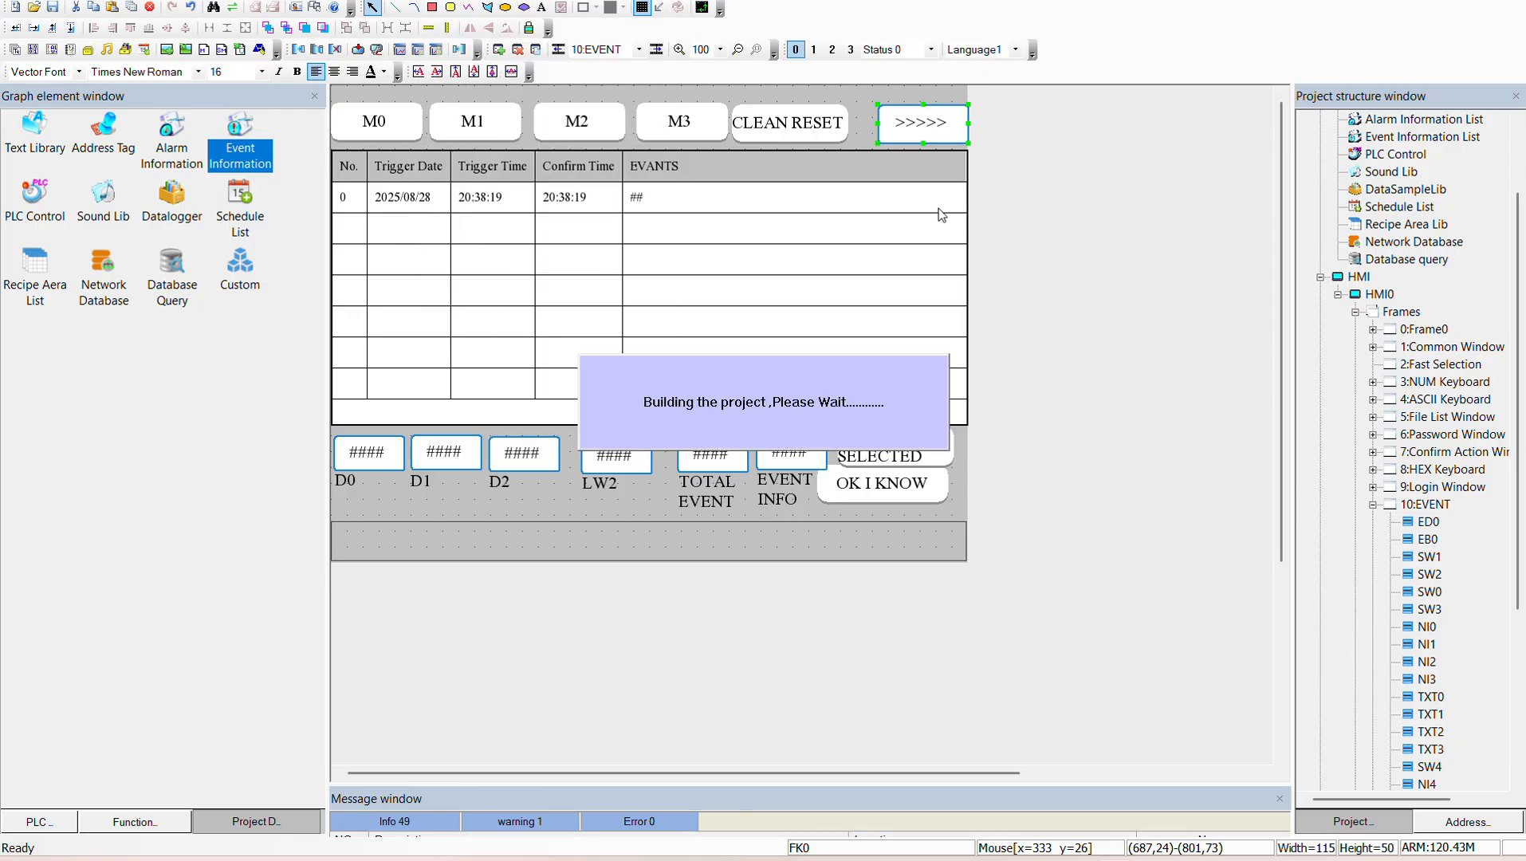
left_click(957, 205)
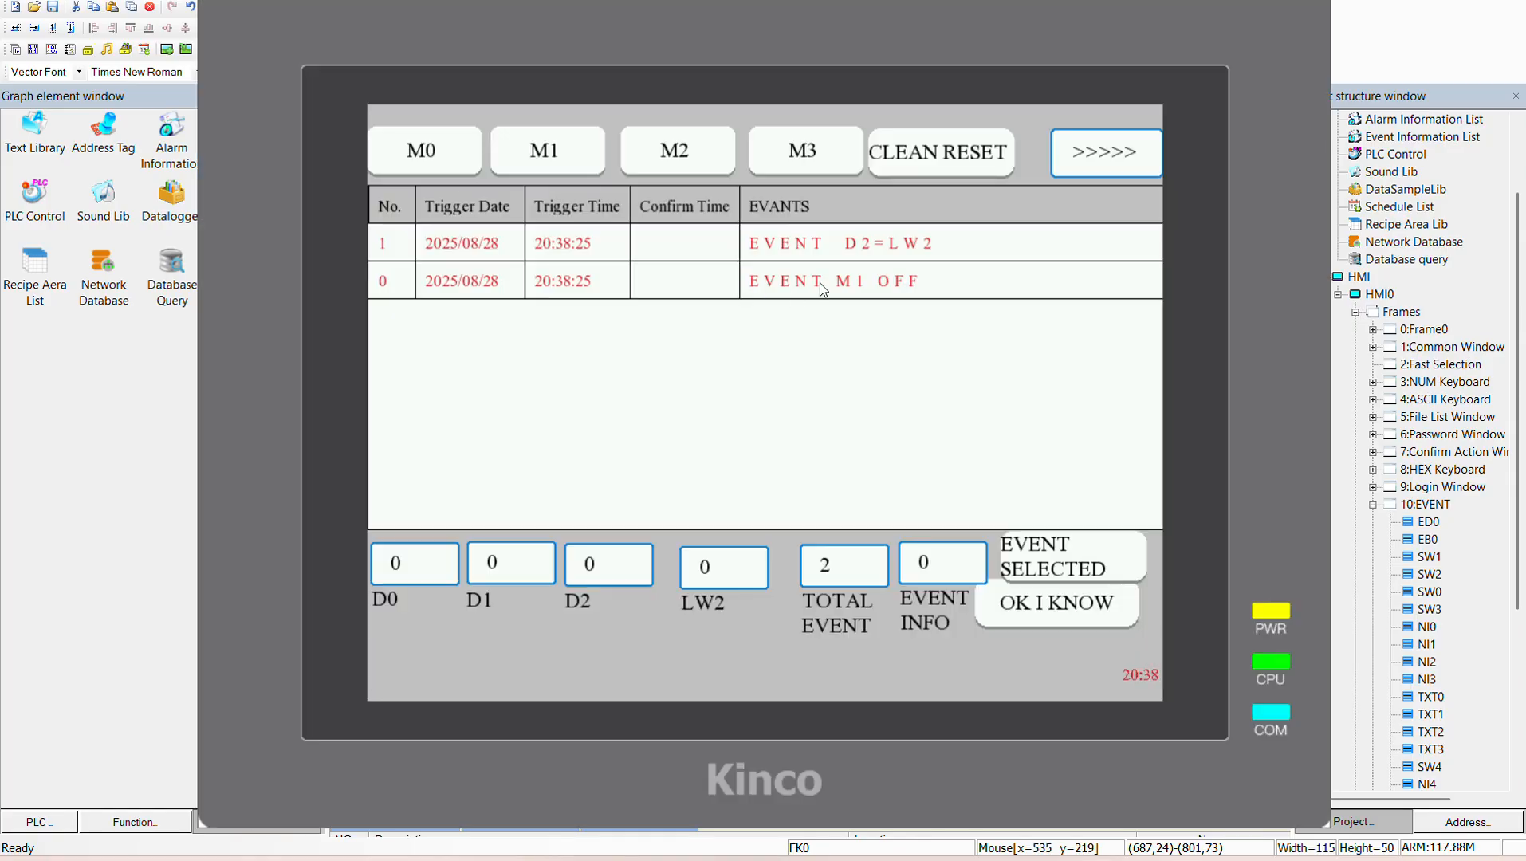
left_click(440, 160)
left_click(1047, 204)
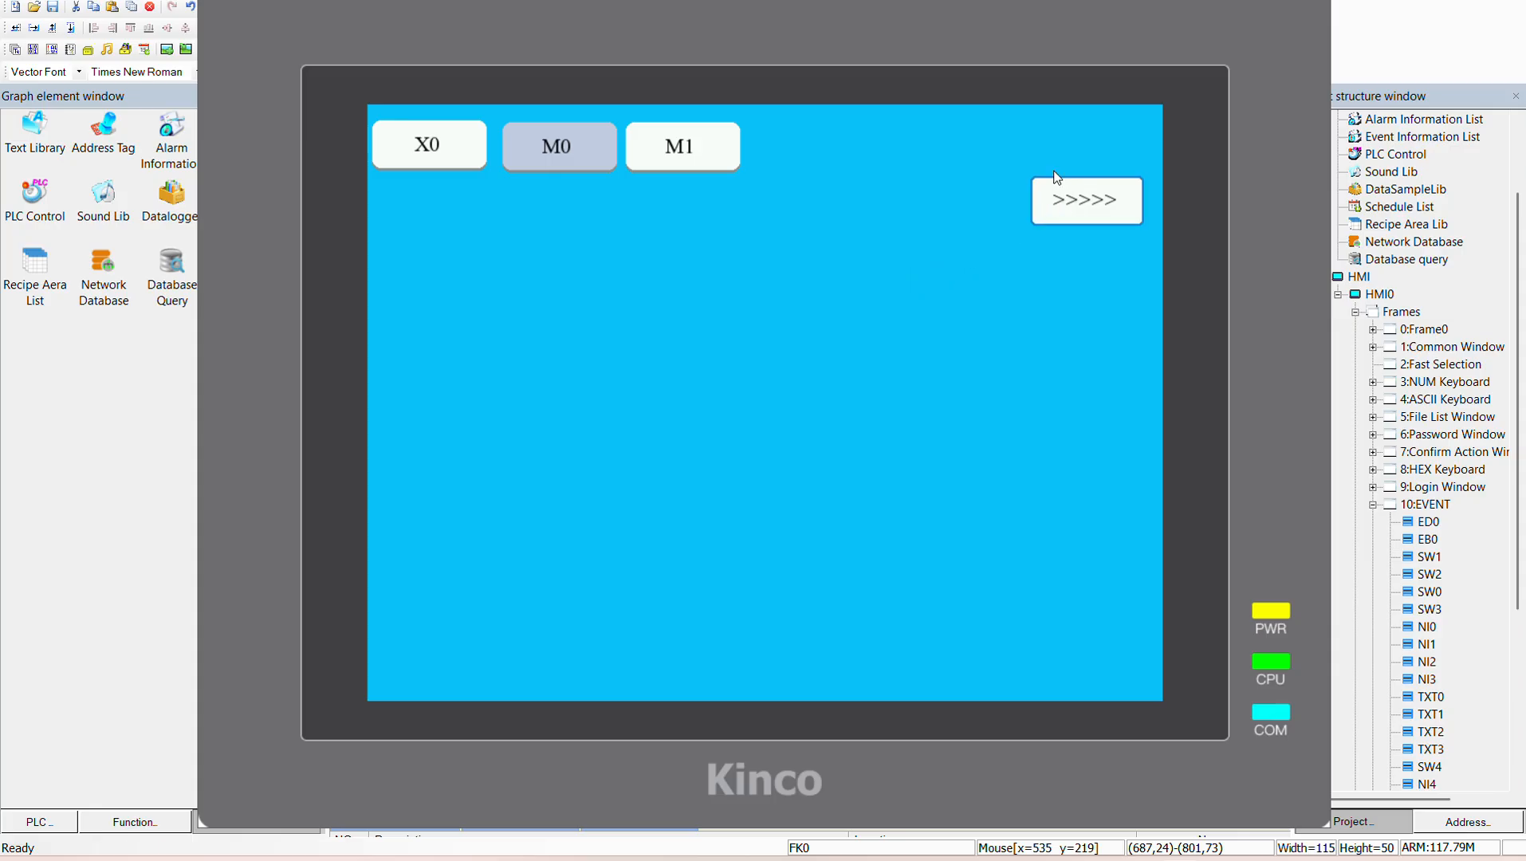
left_click(555, 145)
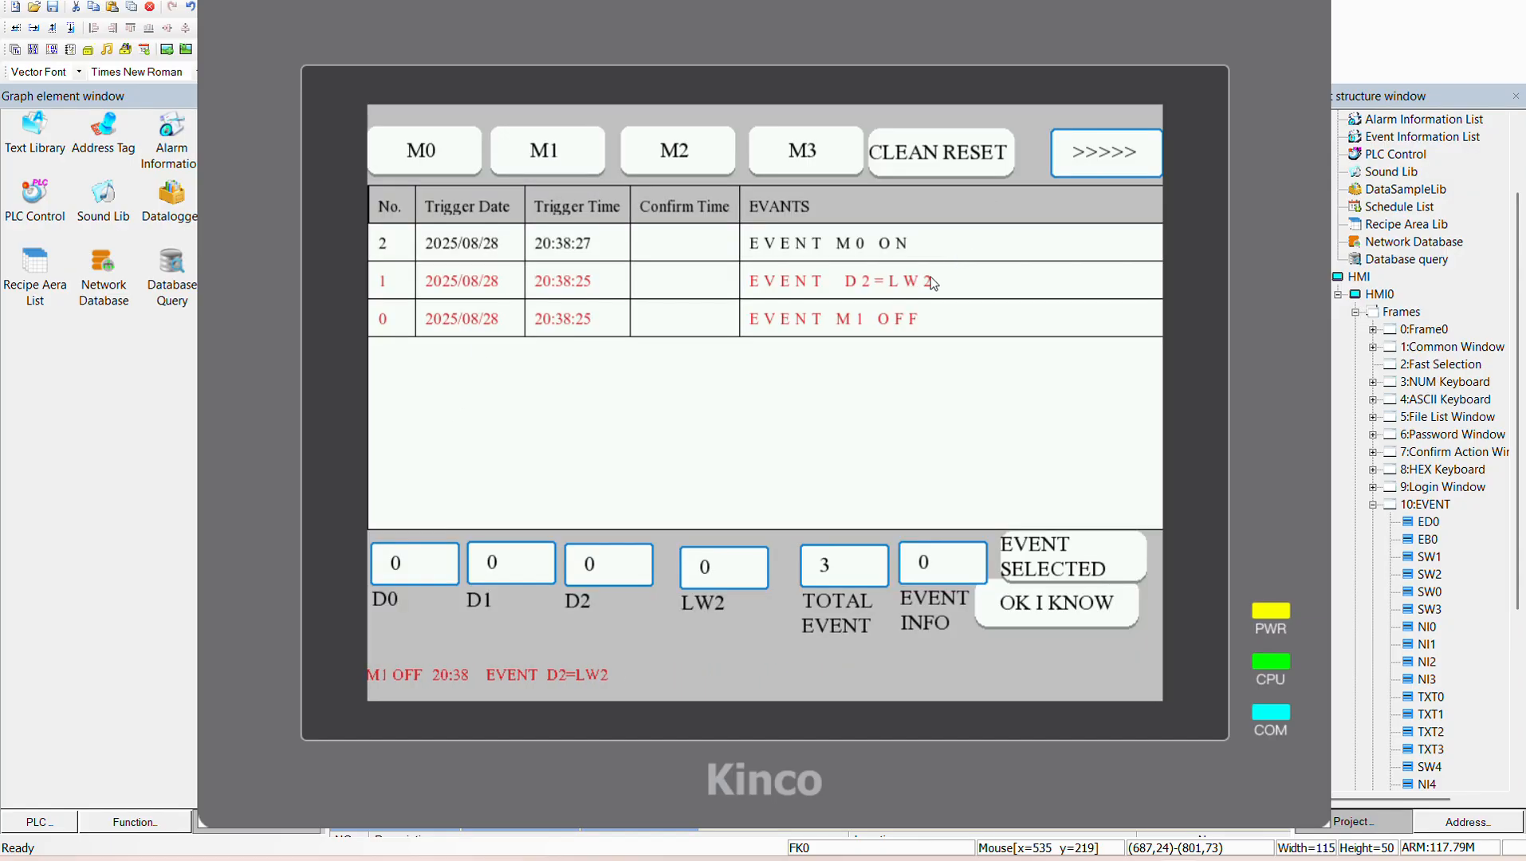
Step: Switch back and forth between the event screen and Frame0 with the ">>>>>" keys, and close the simulation
left_click(1148, 158)
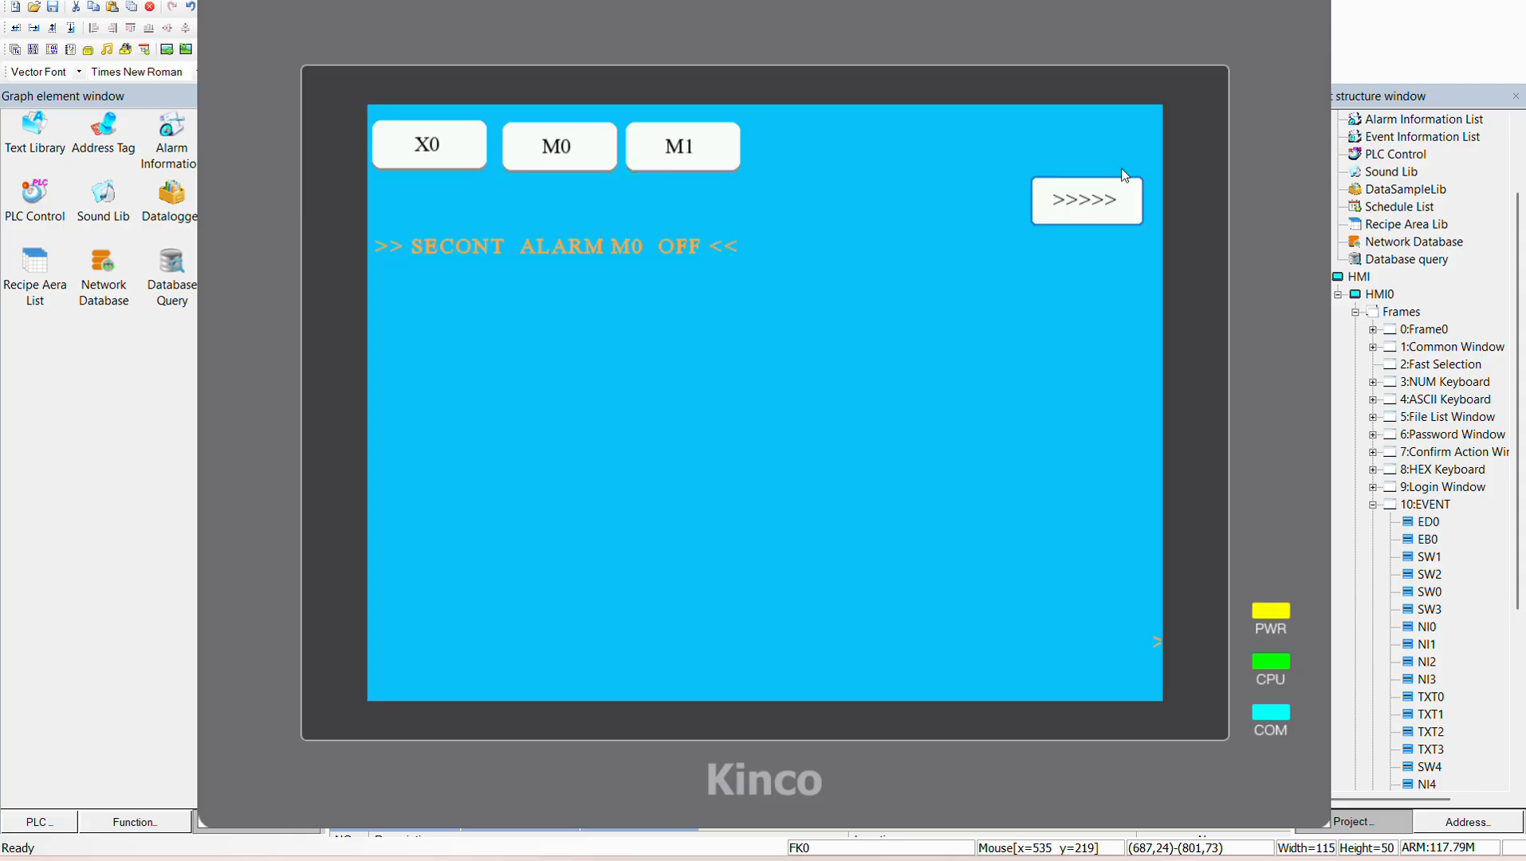
left_click(1108, 202)
left_click(1116, 159)
left_click(1109, 186)
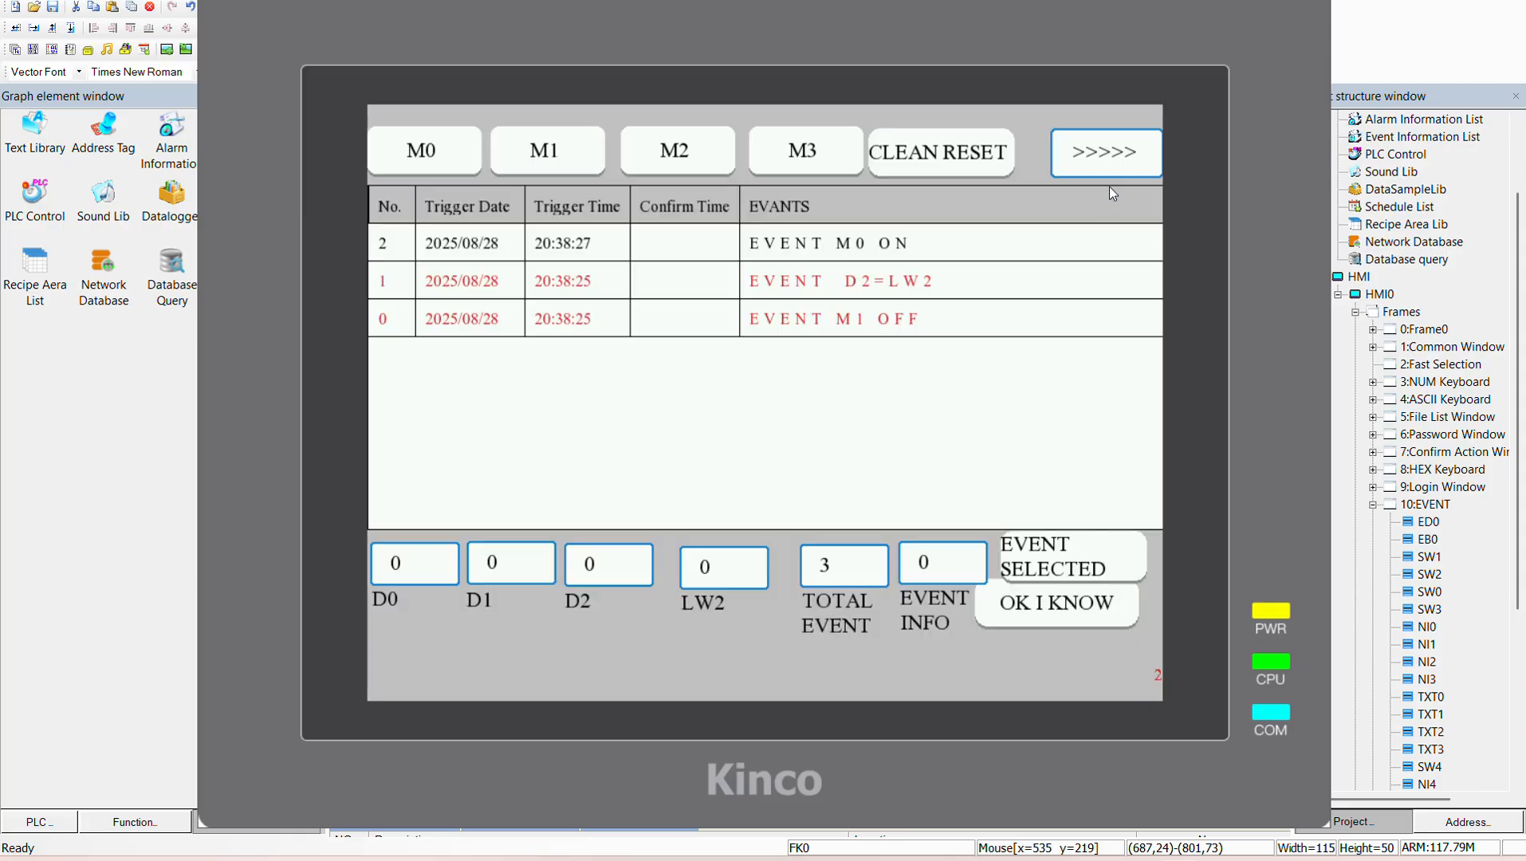
left_click(1089, 153)
right_click(944, 338)
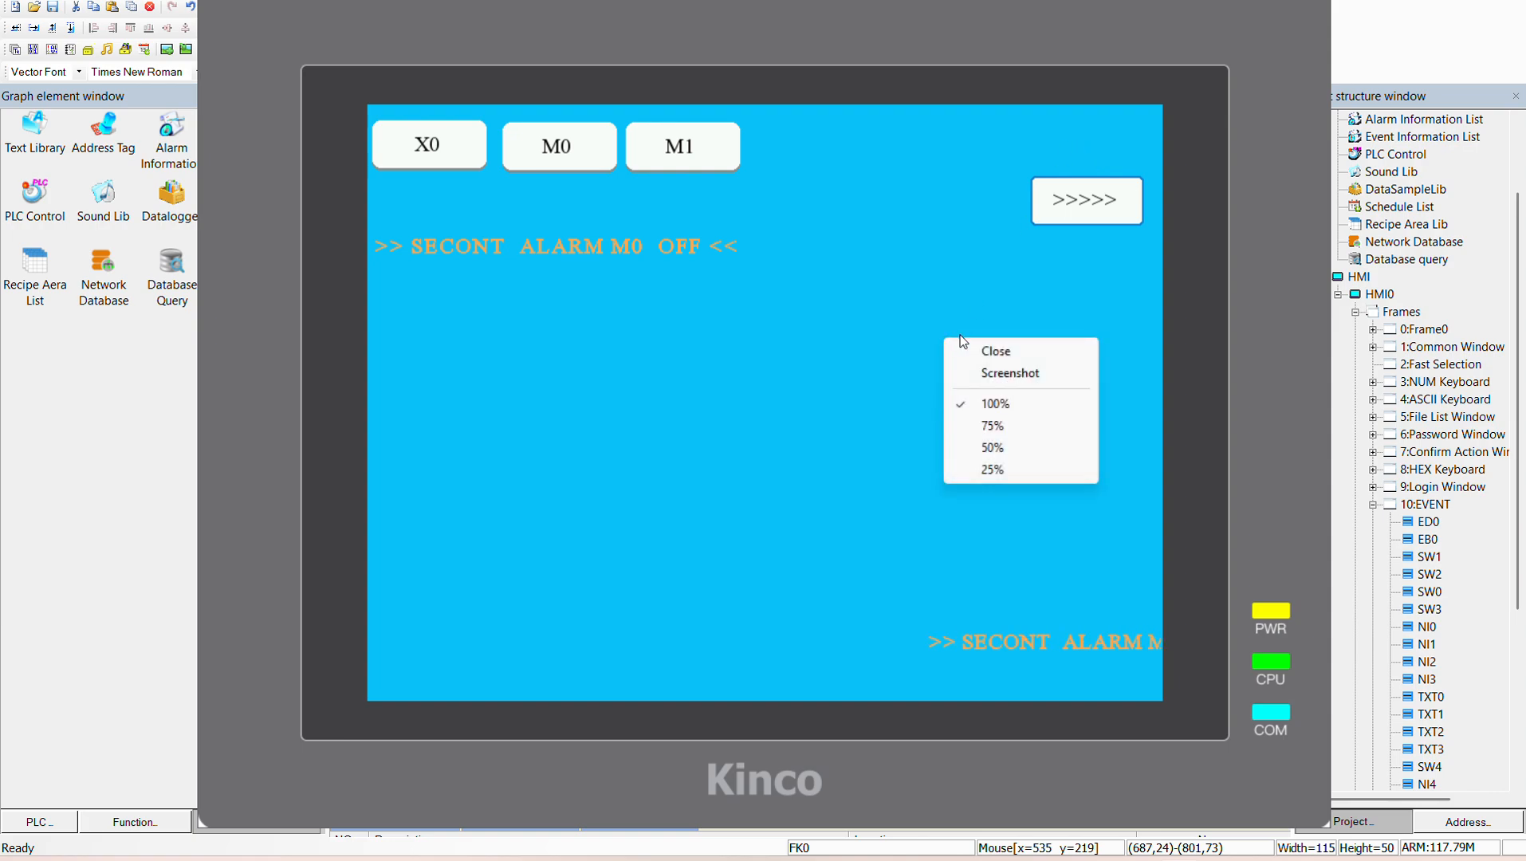
left_click(962, 348)
right_click(958, 309)
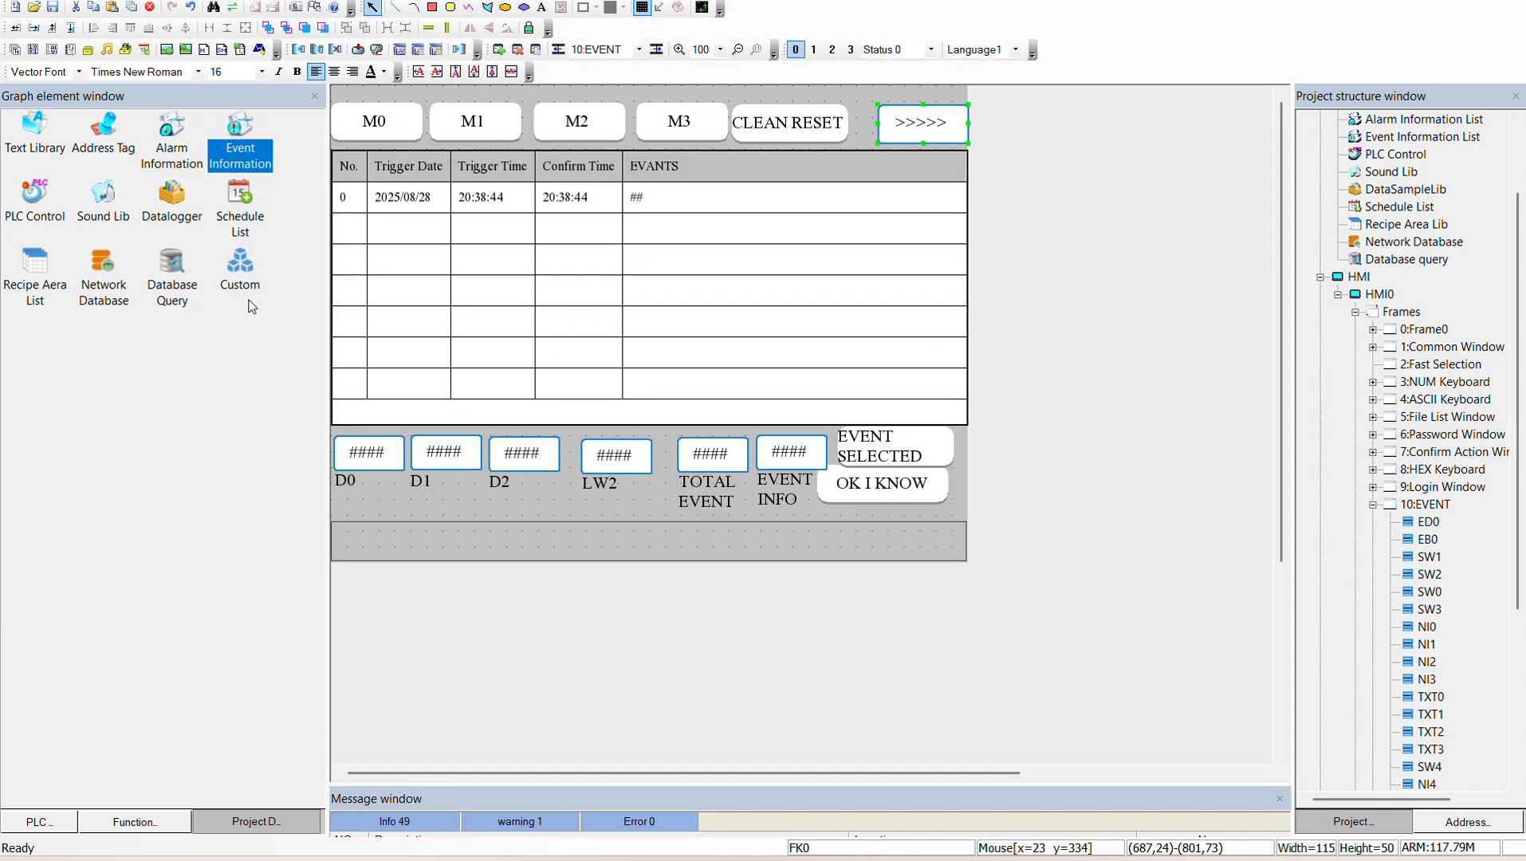
Step: Disable the Pop-up Window function in the M0 ON event's extended attributes
double_click(236, 144)
double_click(537, 146)
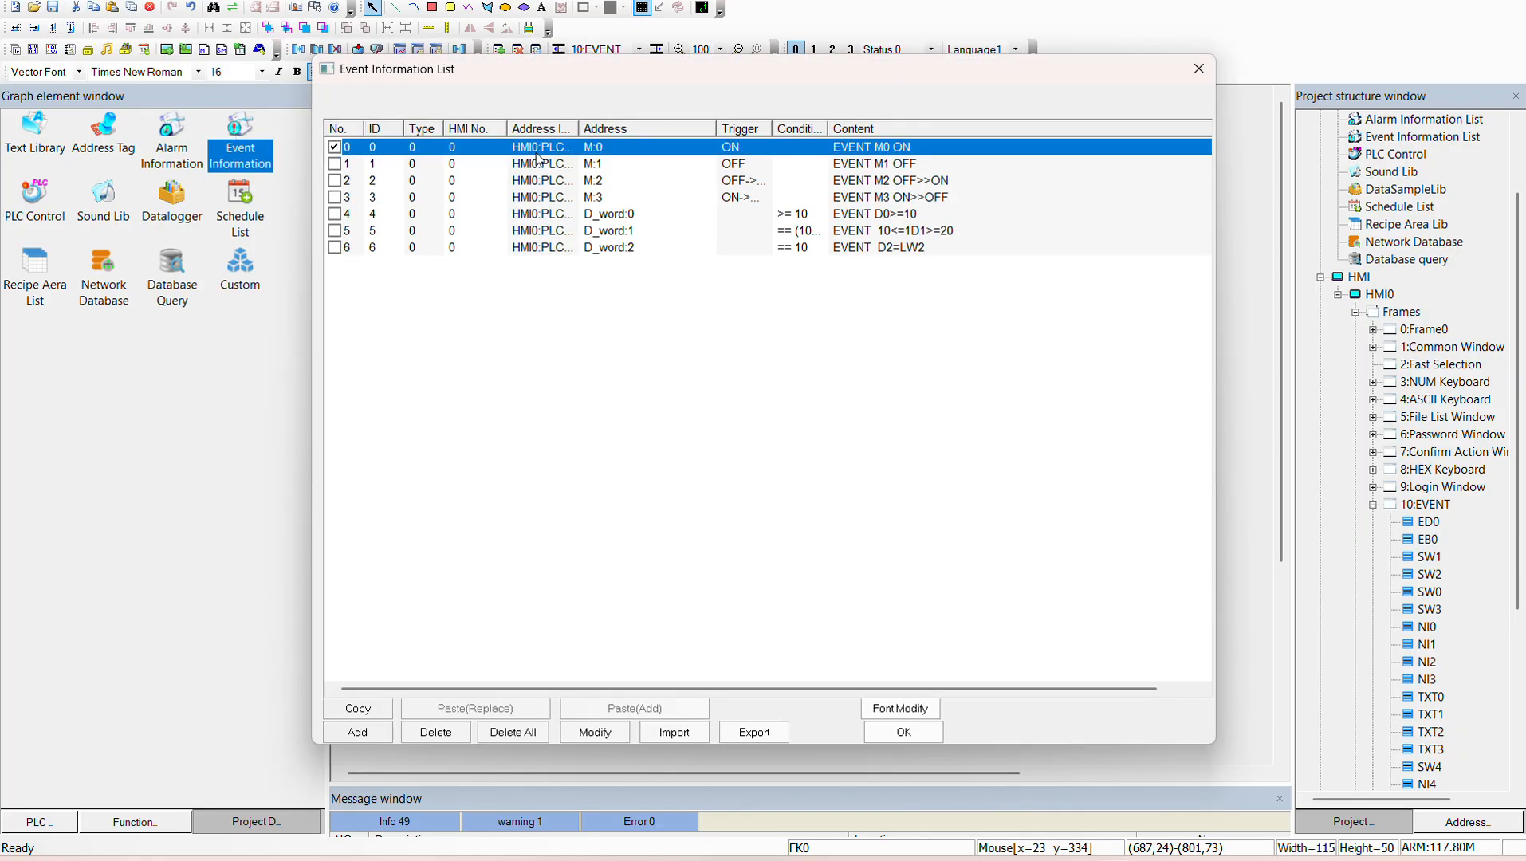
left_click(555, 137)
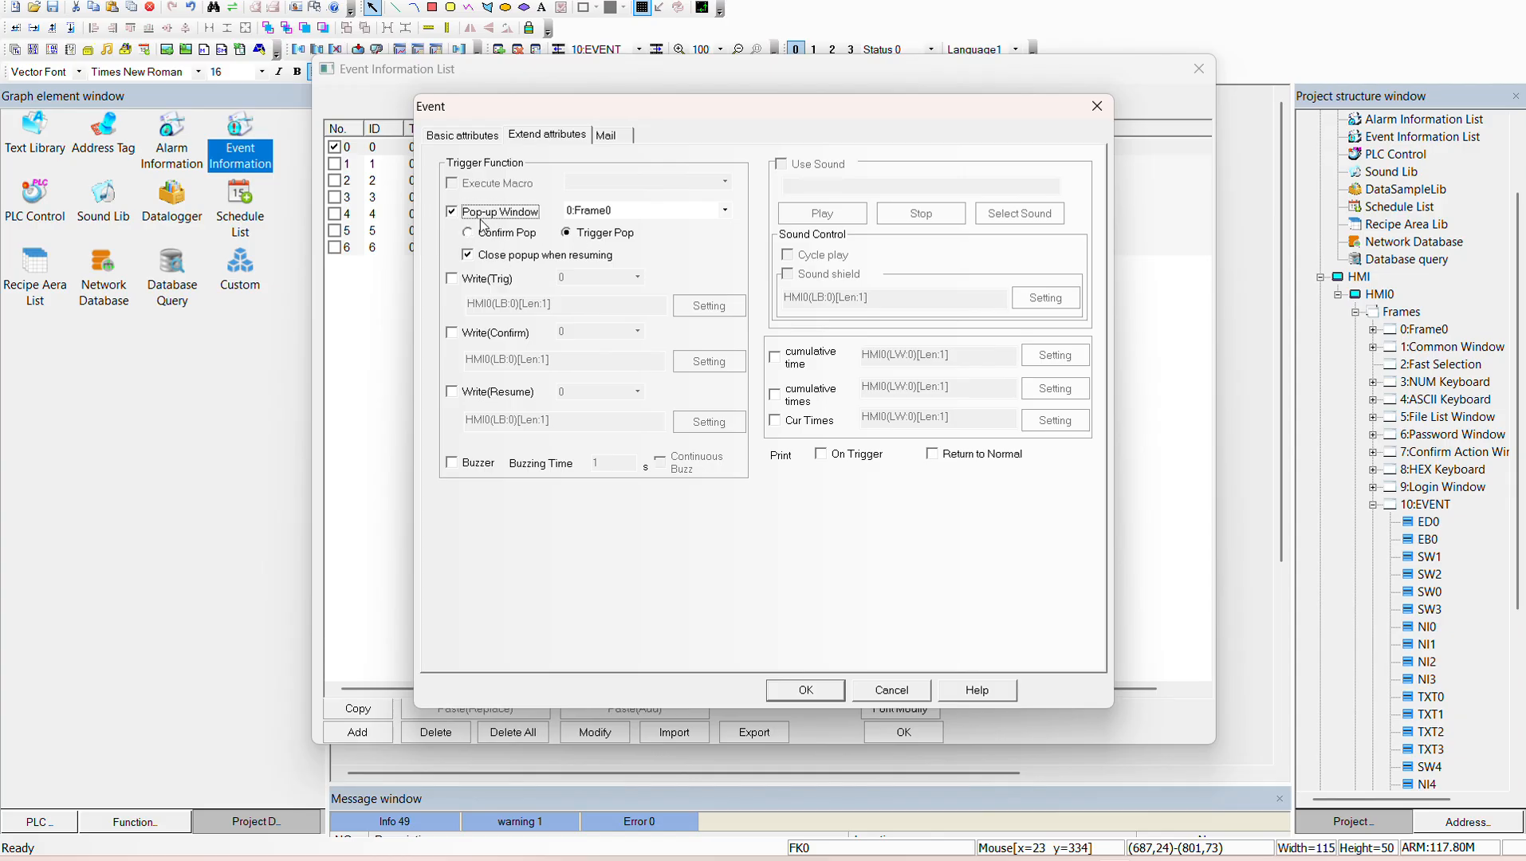
left_click(452, 213)
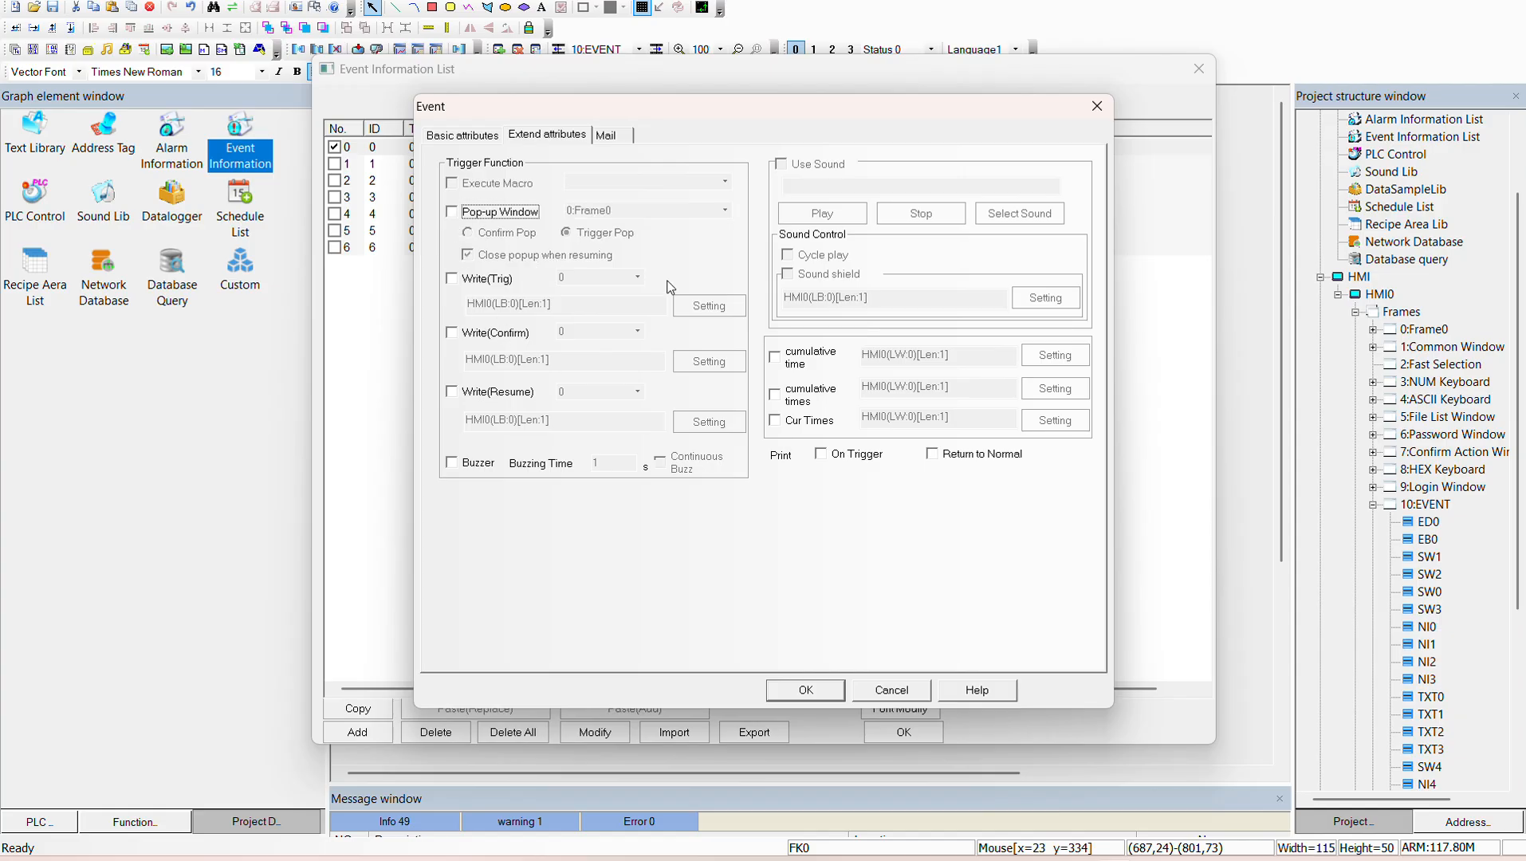
Step: Enable Write(Trig), Write(Confirm), Write(Resume) and the Buzzer for the M0 ON event
left_click(476, 280)
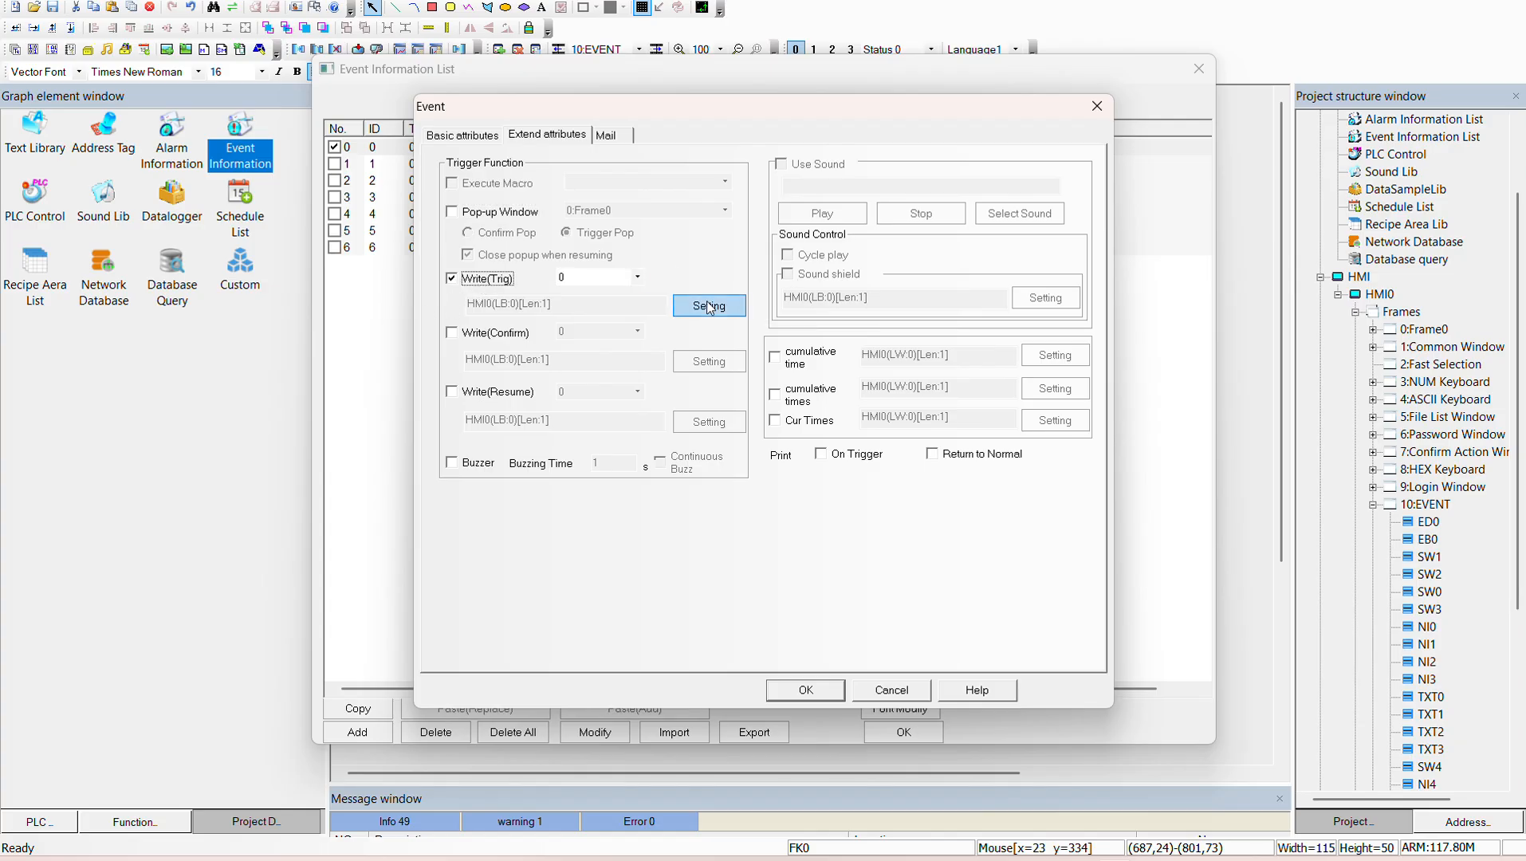
left_click(452, 333)
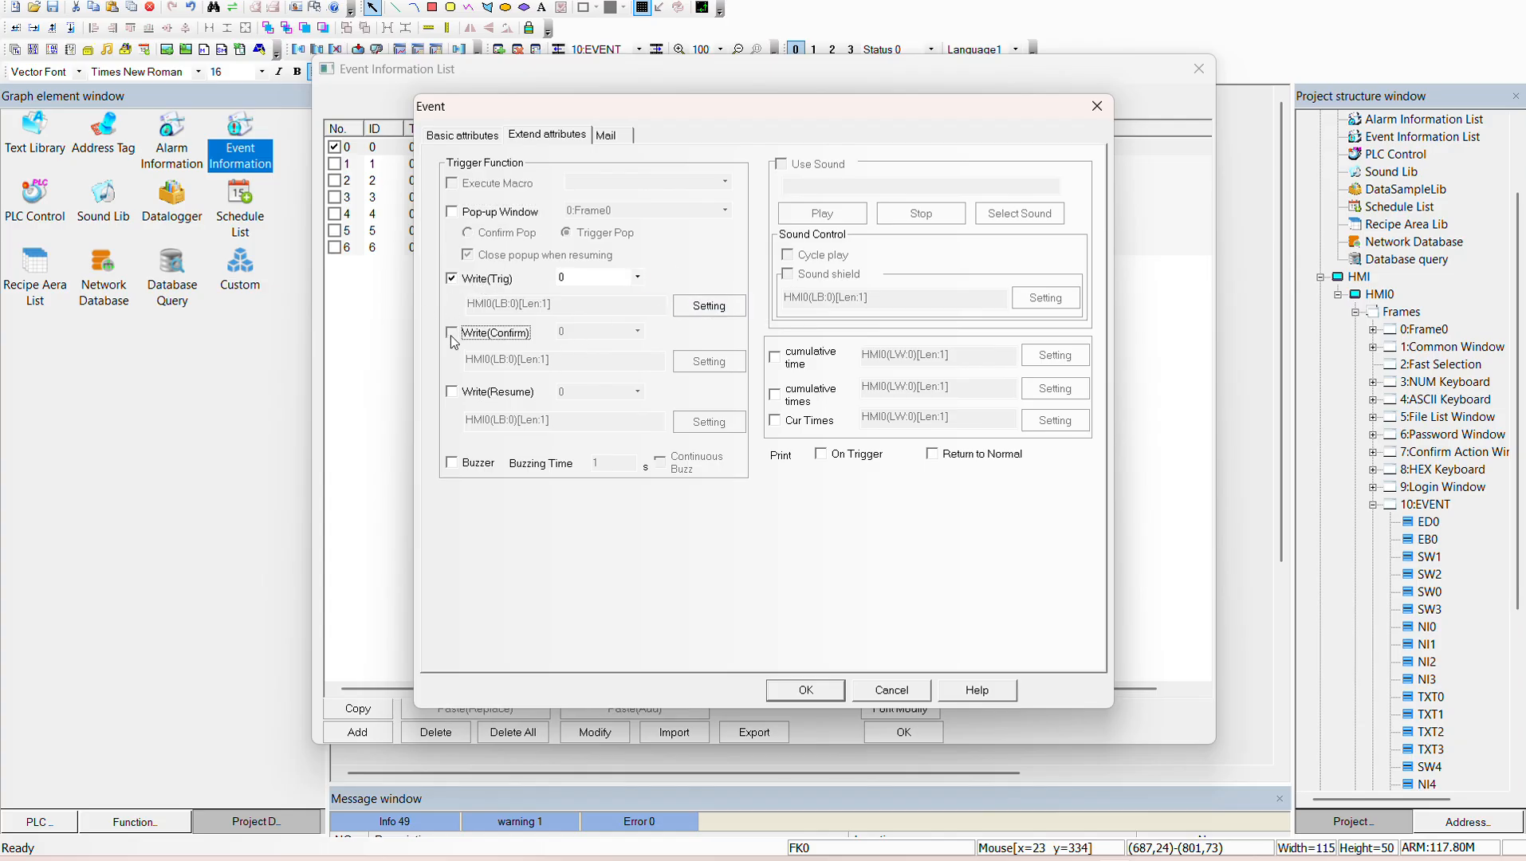
left_click(464, 393)
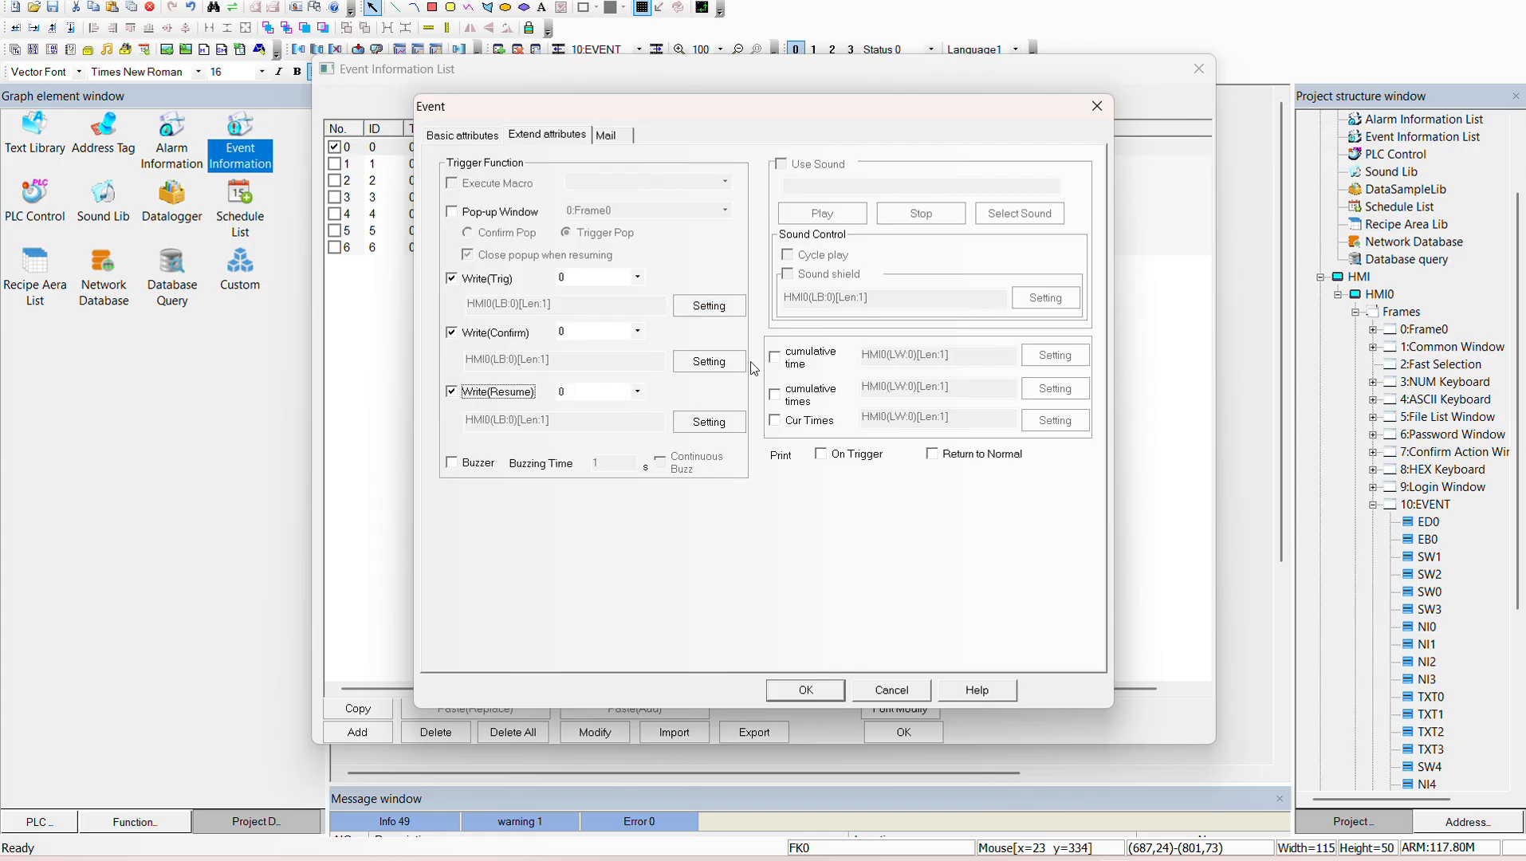
left_click(451, 465)
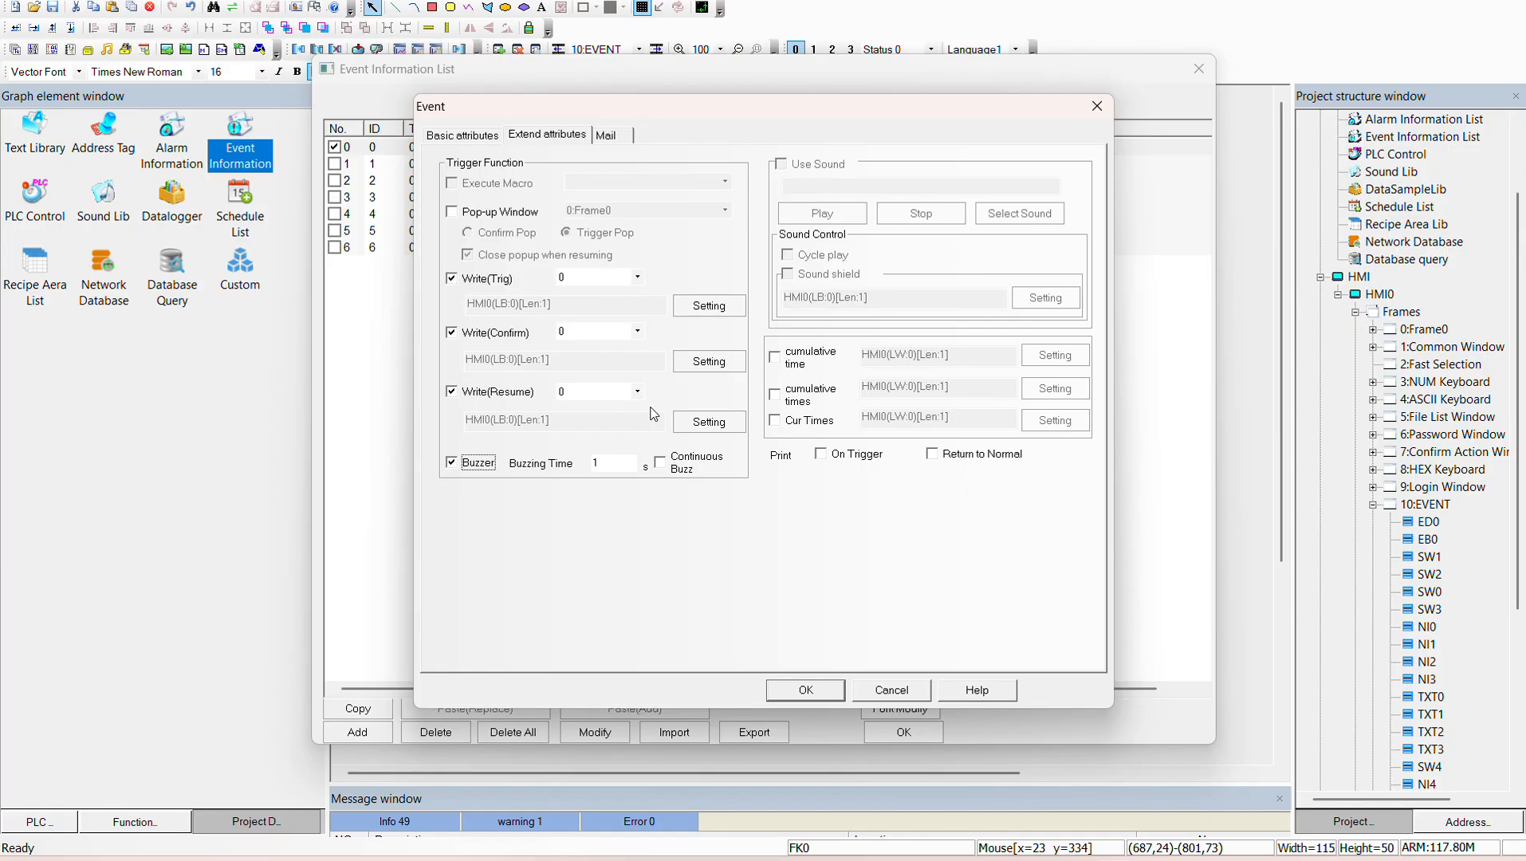
Step: Set the Write(Trig) address to type M, address 100
left_click(709, 305)
left_click_drag(719, 222, 1016, 133)
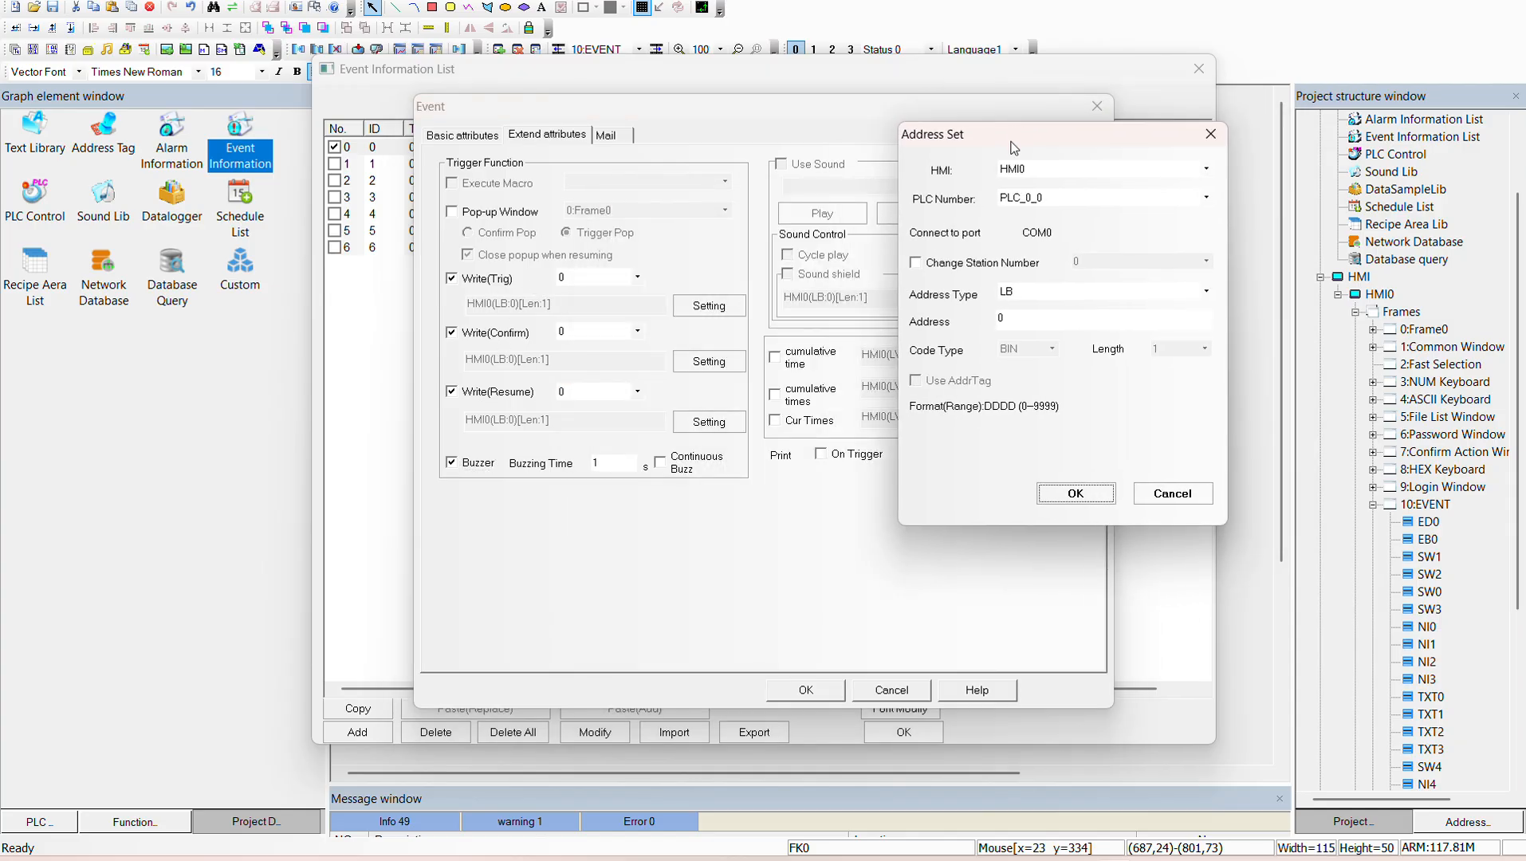
left_click(1026, 295)
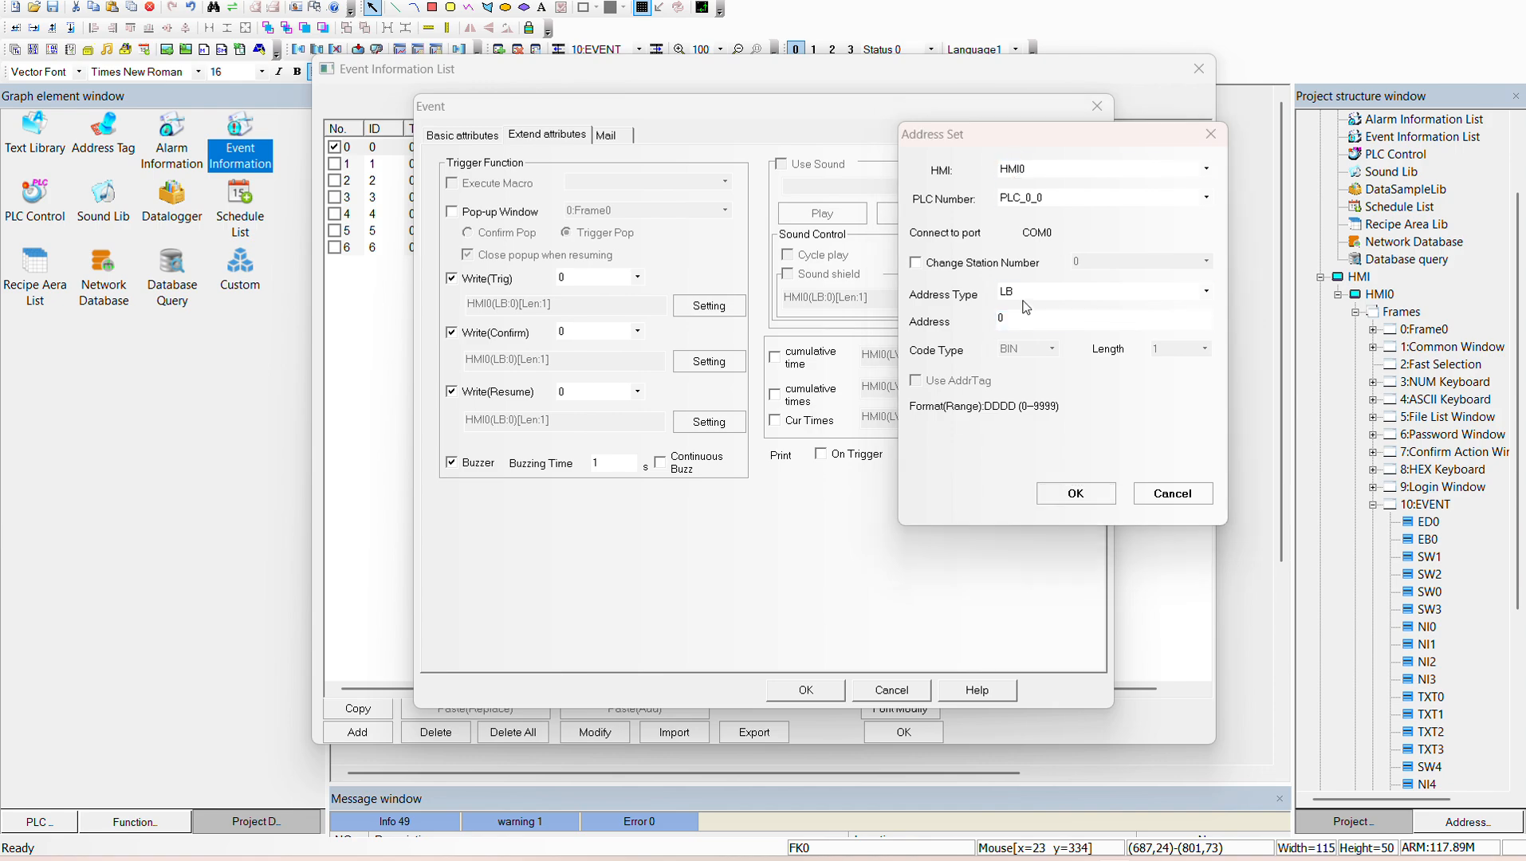
double_click(823, 288)
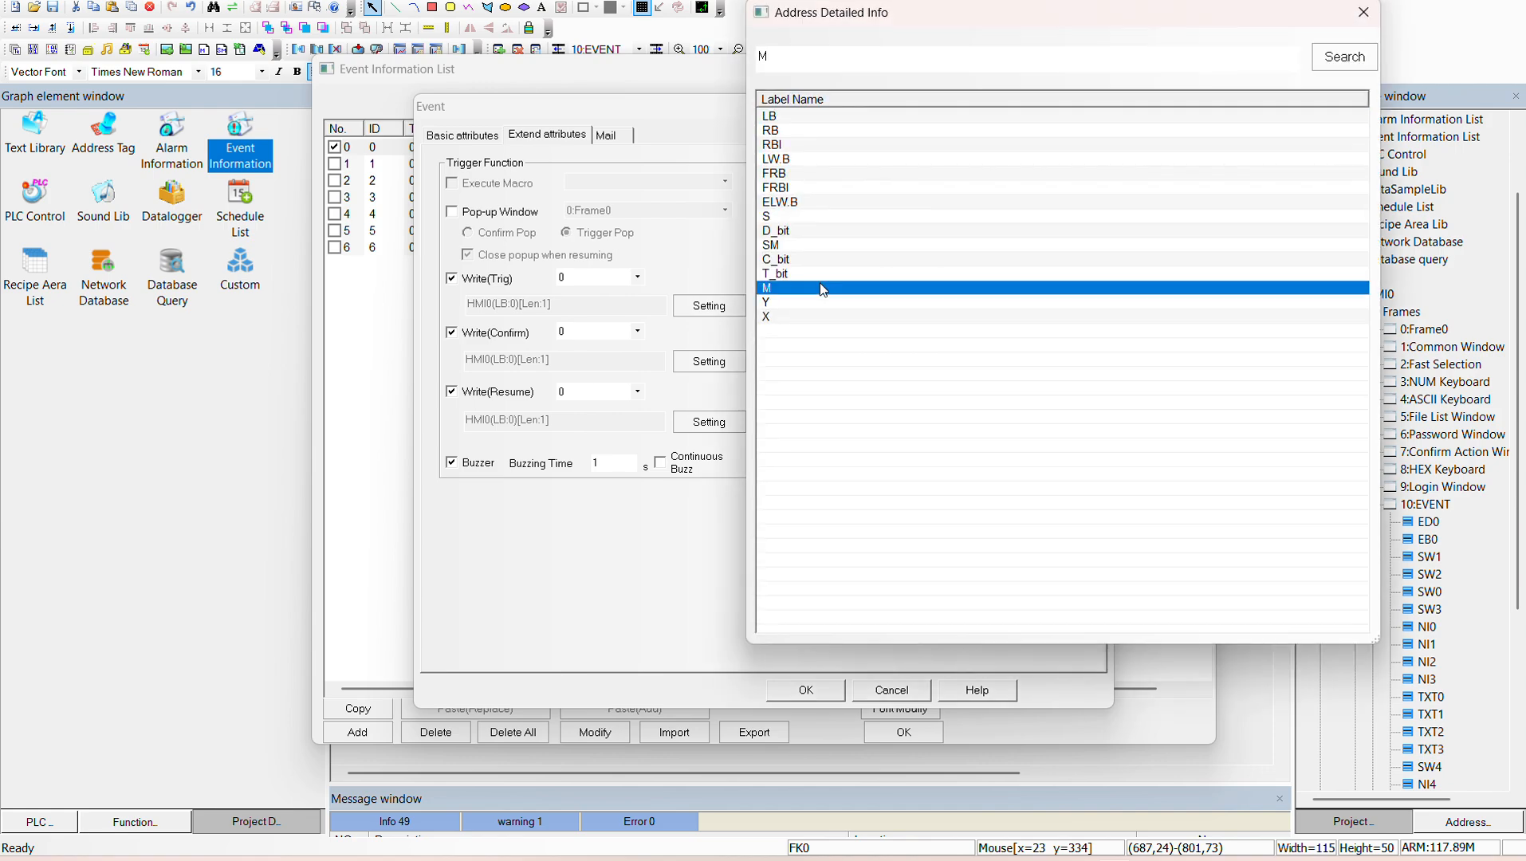
left_click(1007, 321)
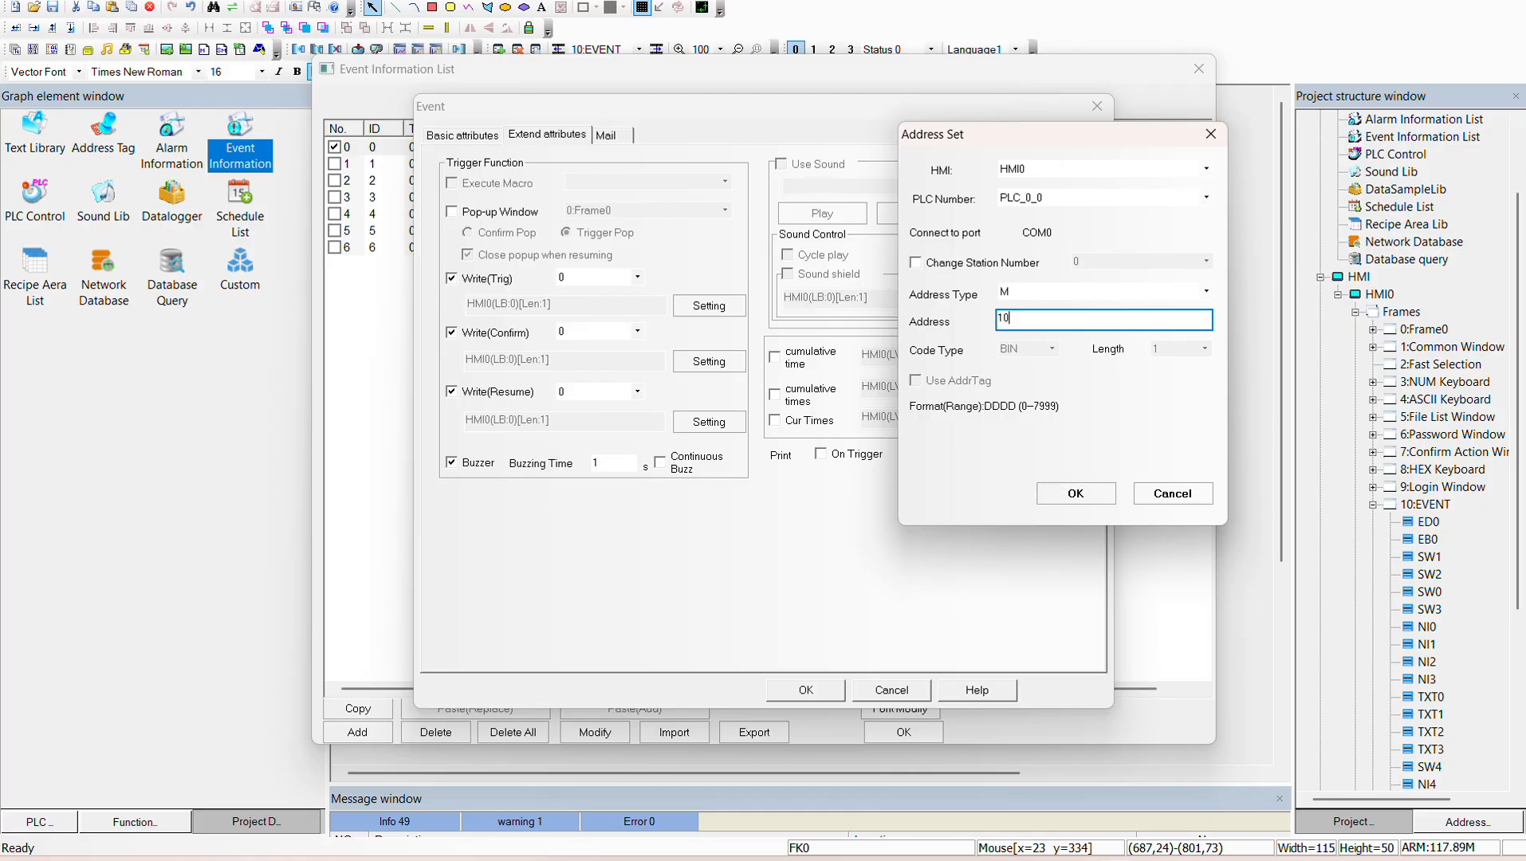
left_click(1075, 492)
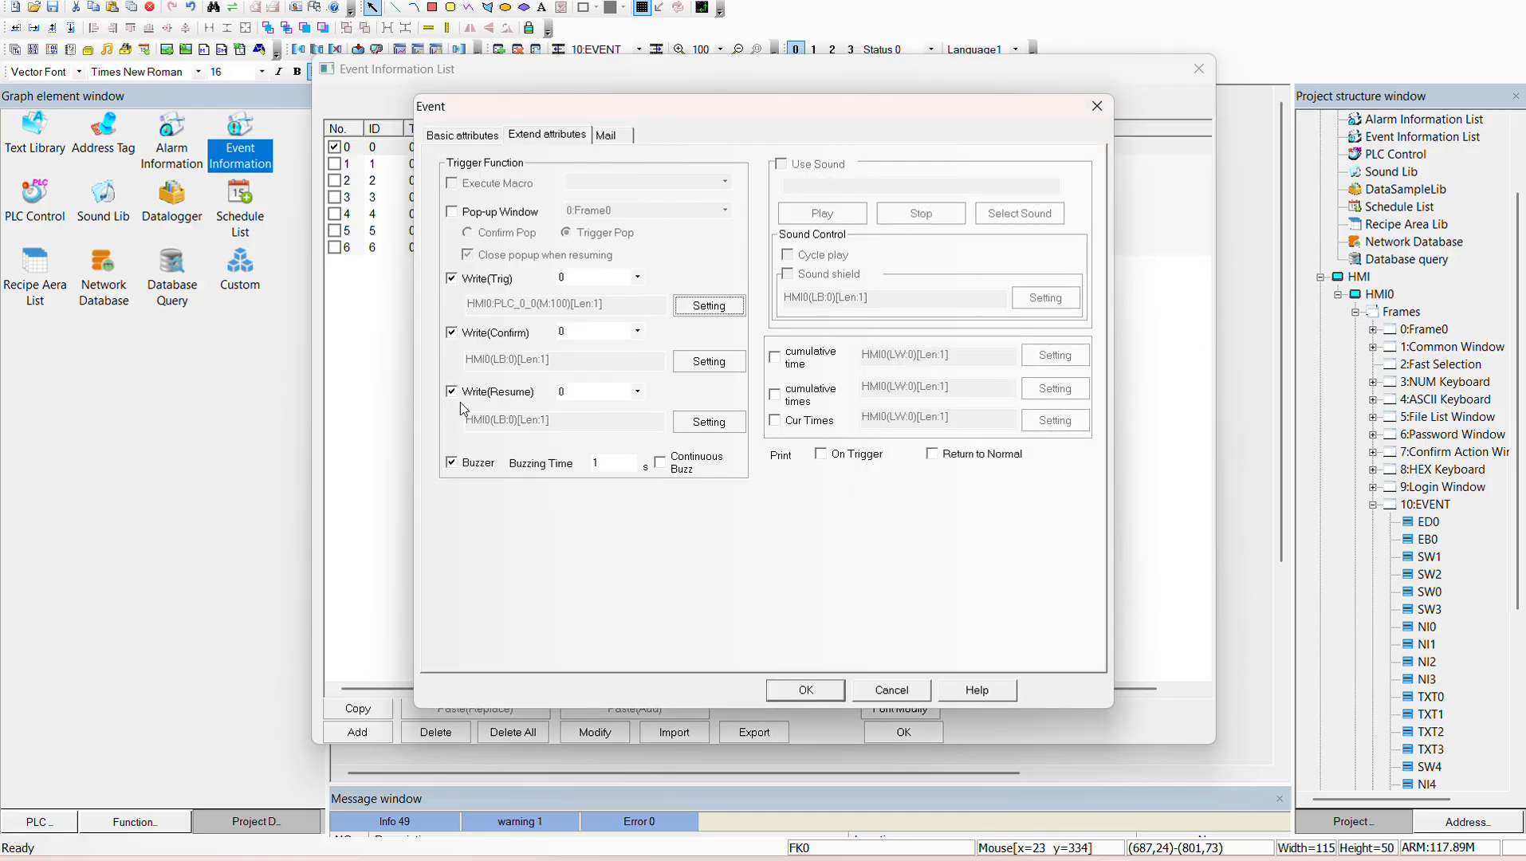
Step: Check the address types available for the M0 ON event's Write(Trig) and set its write value to 1
left_click(703, 306)
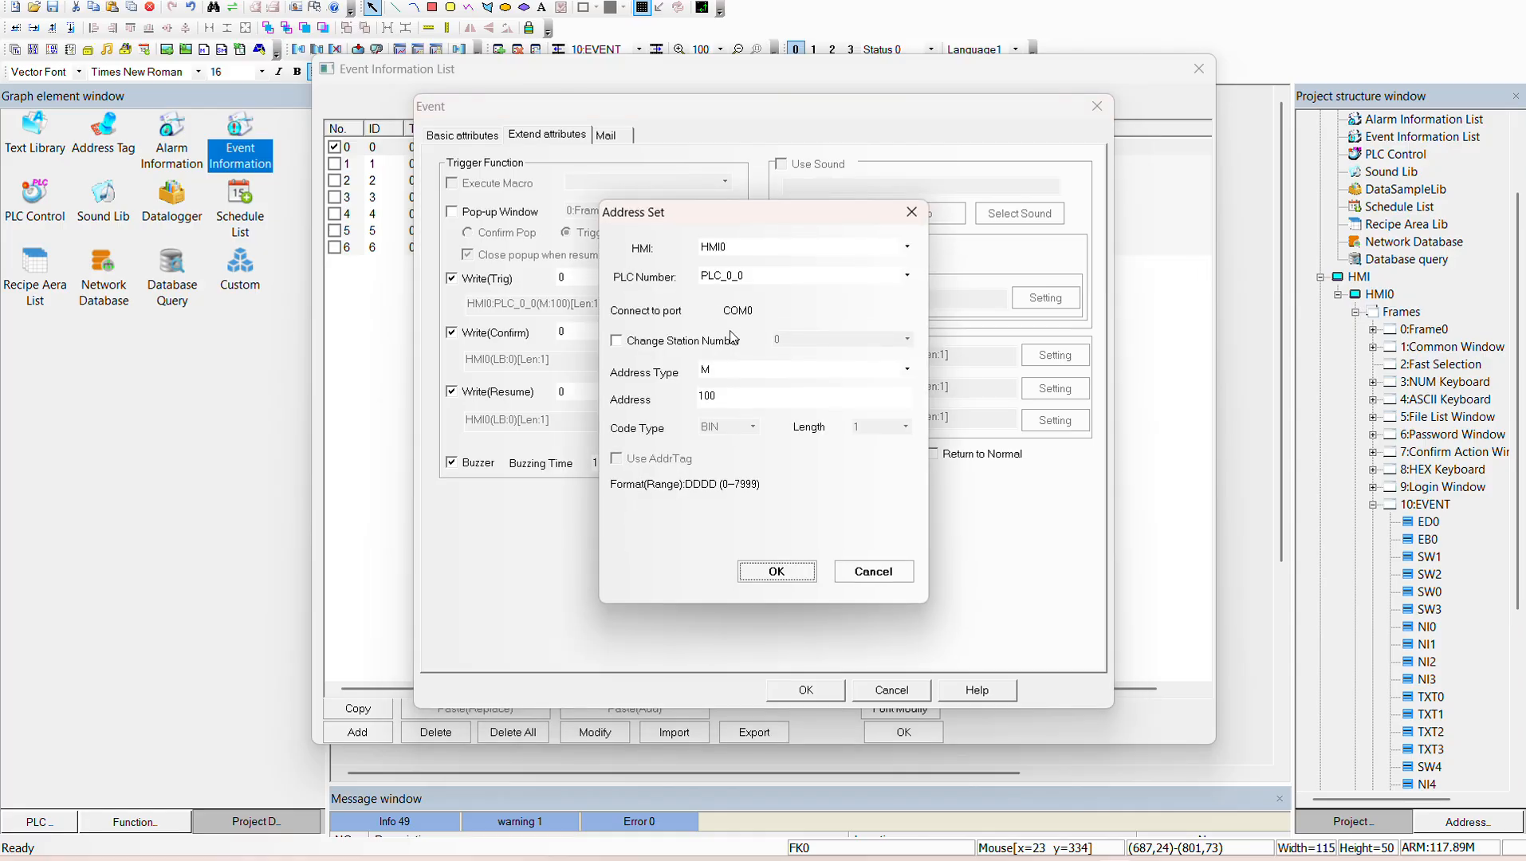
left_click(725, 370)
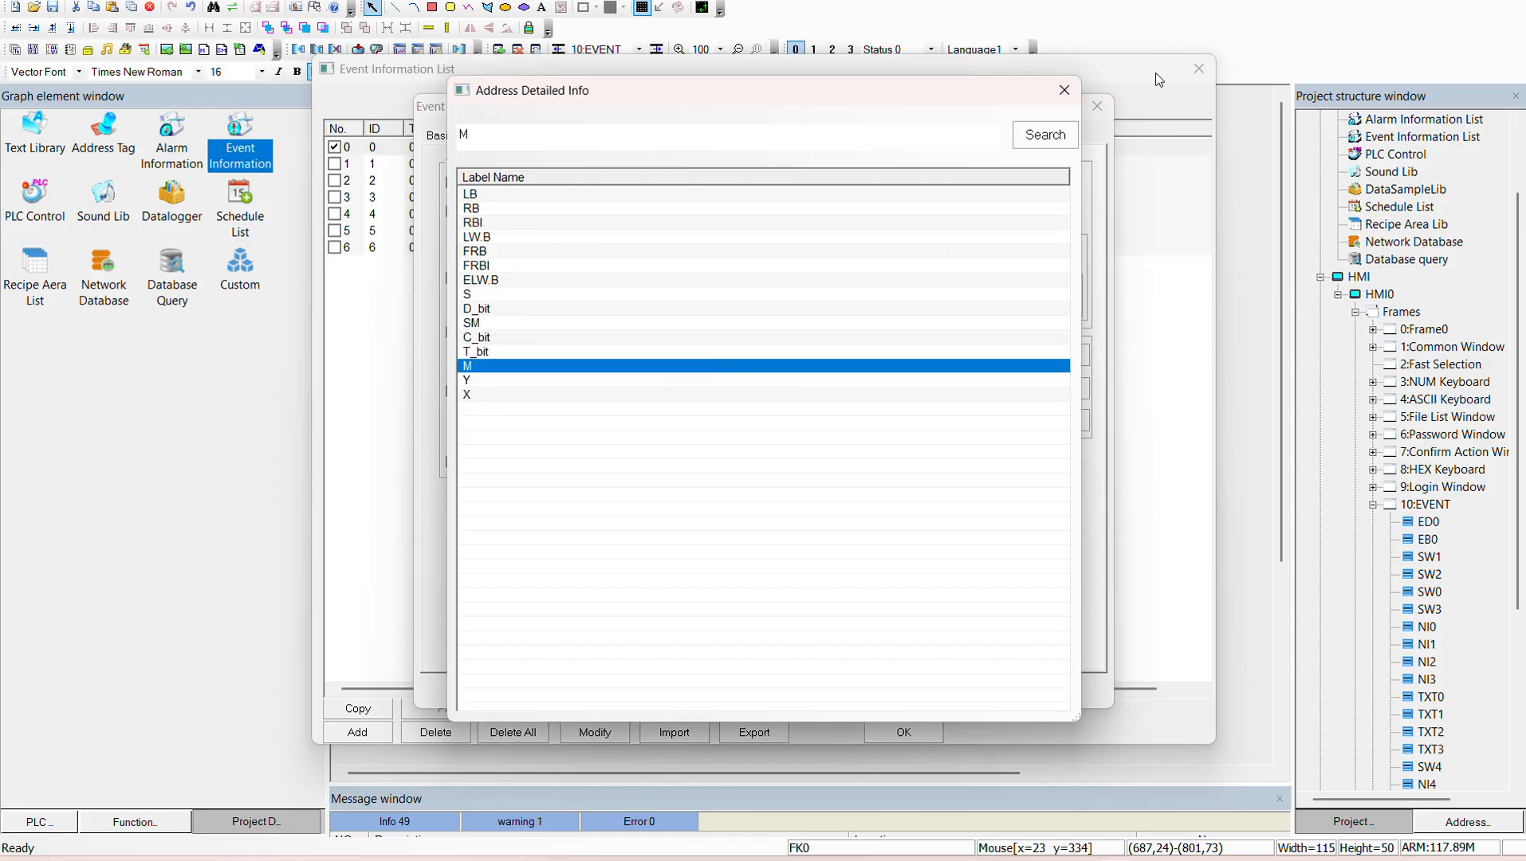
left_click(1064, 86)
left_click(787, 565)
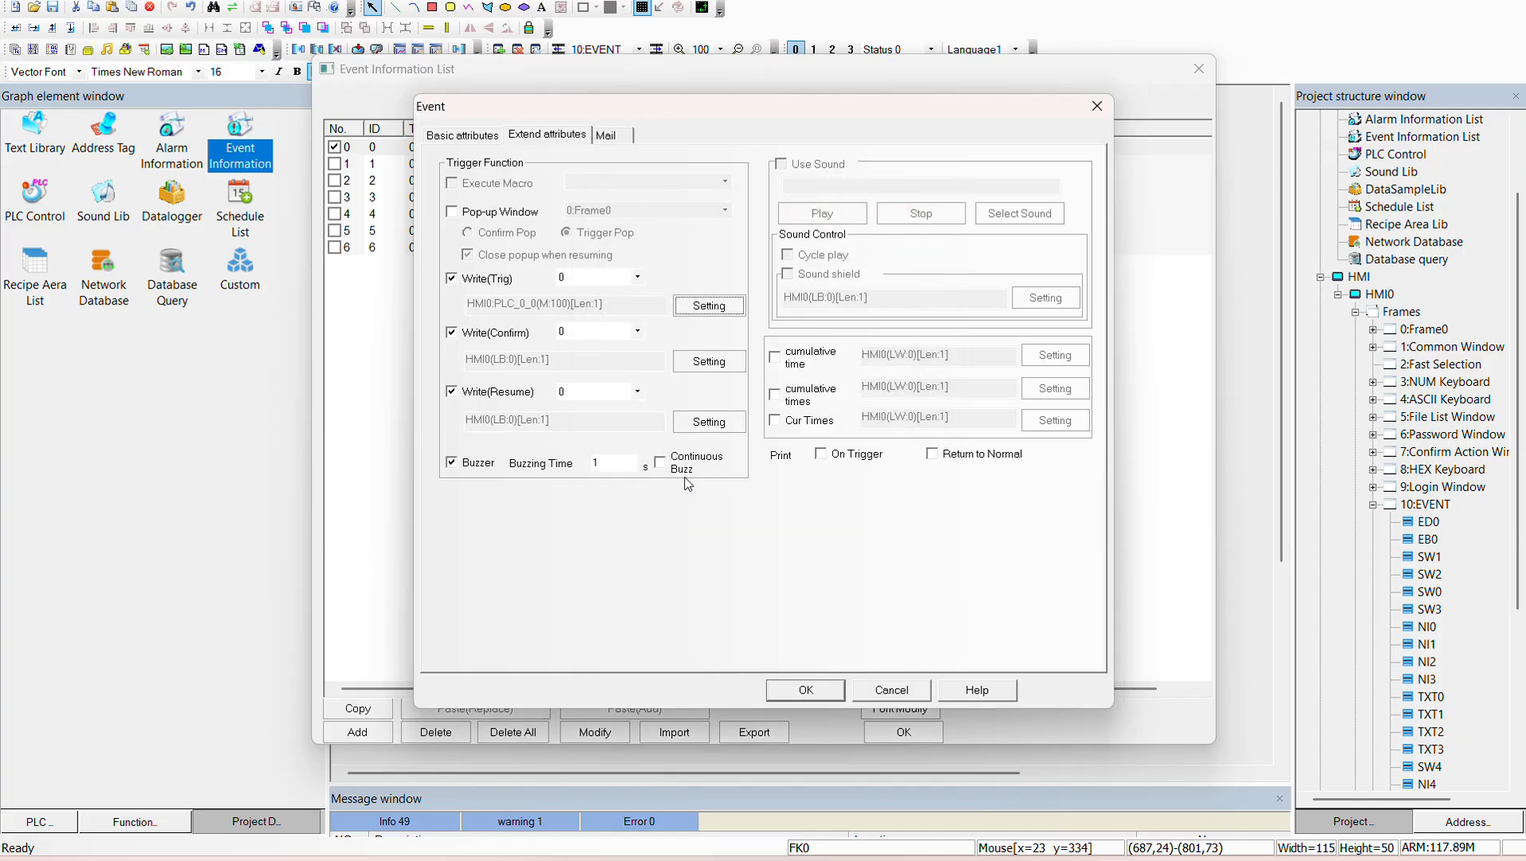
left_click(599, 277)
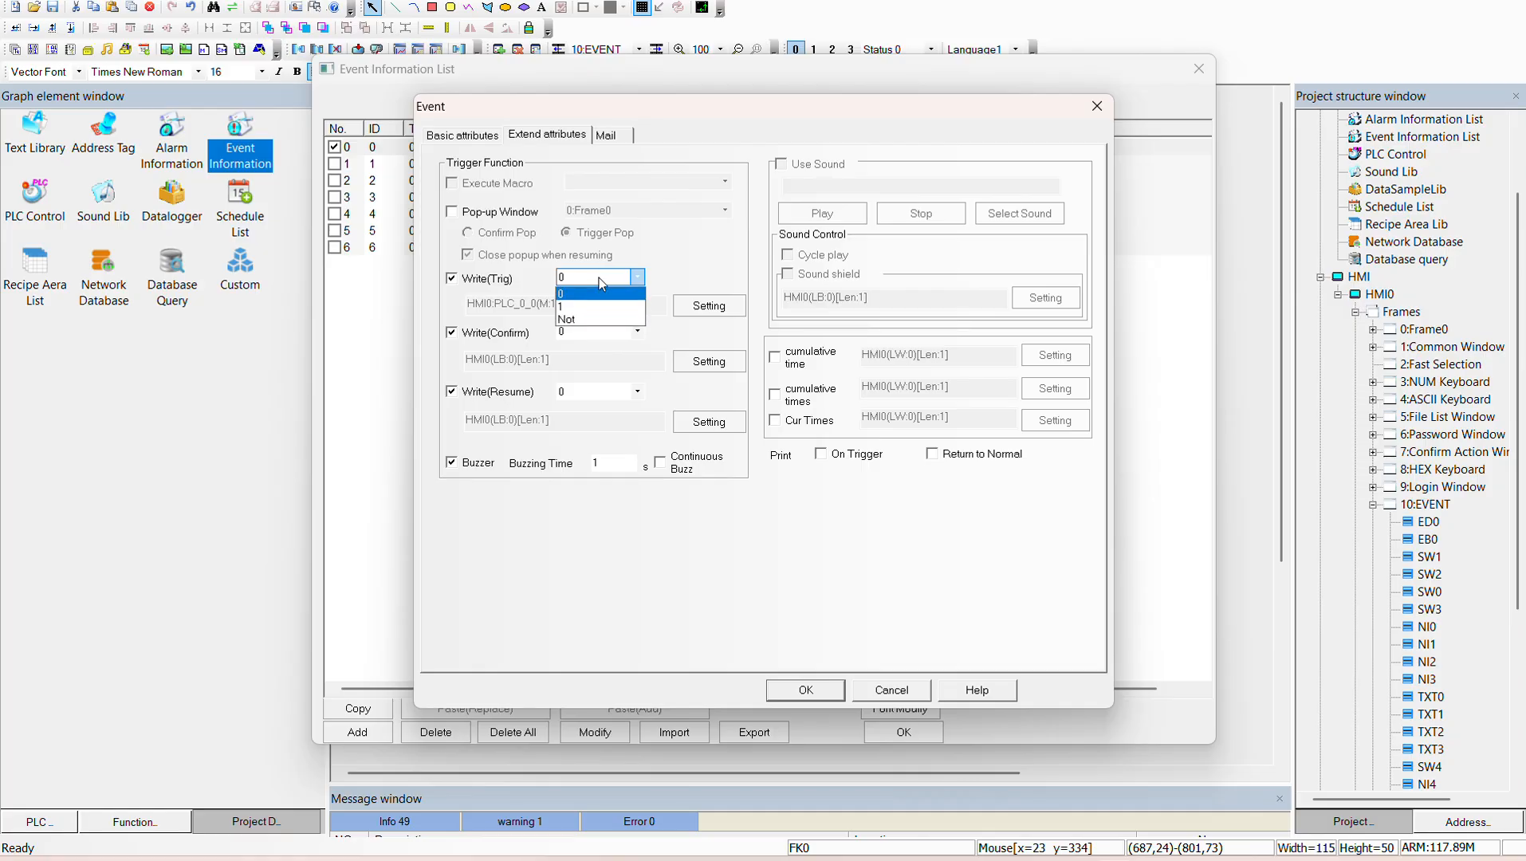
left_click(580, 306)
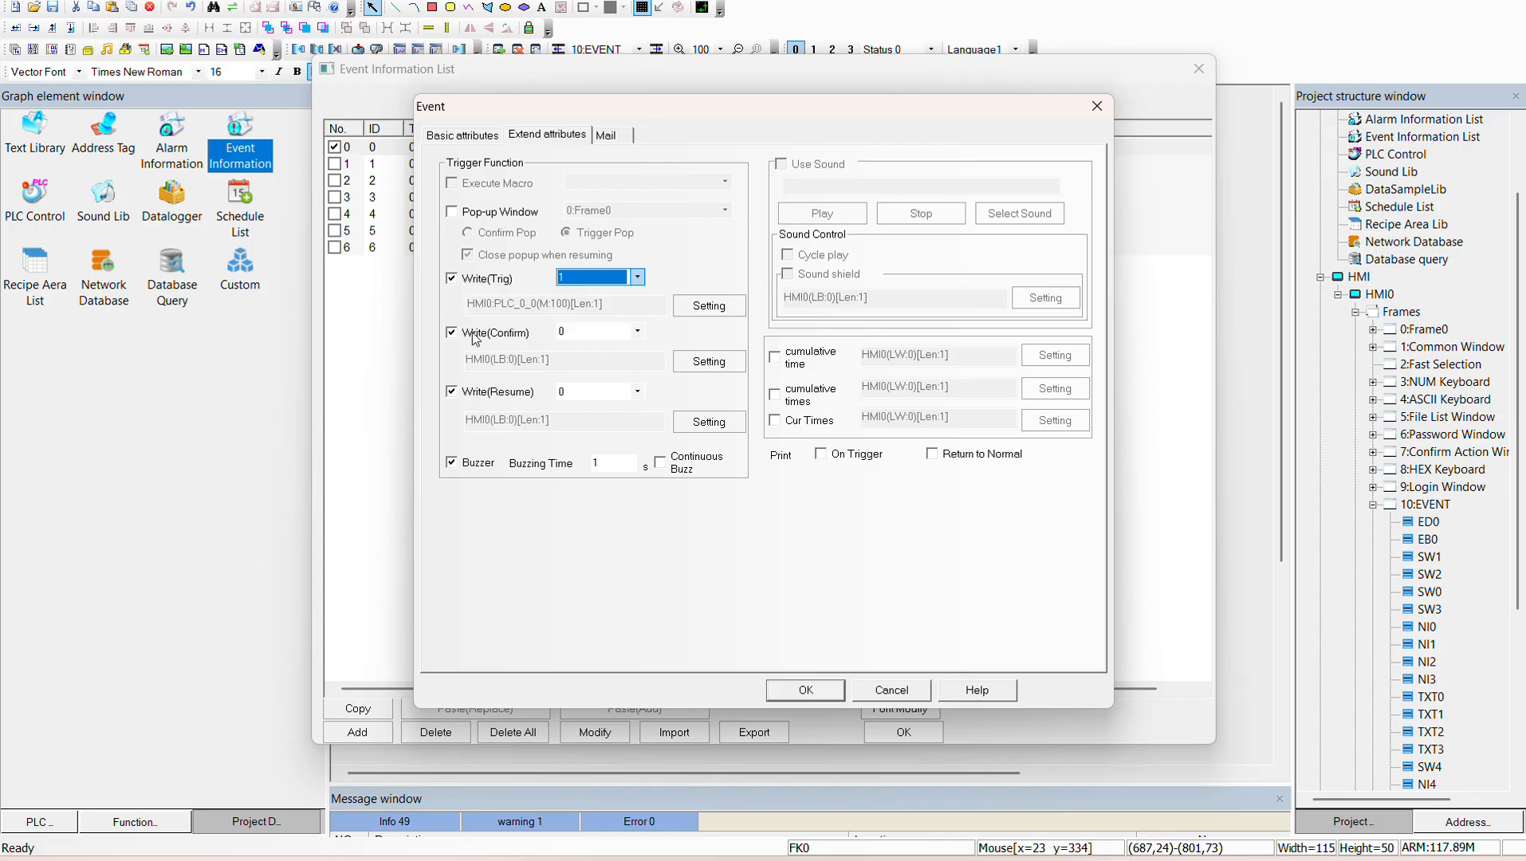
Step: Set Write(Confirm) to write value 1 to address type M, address 101
left_click(567, 336)
left_click(577, 361)
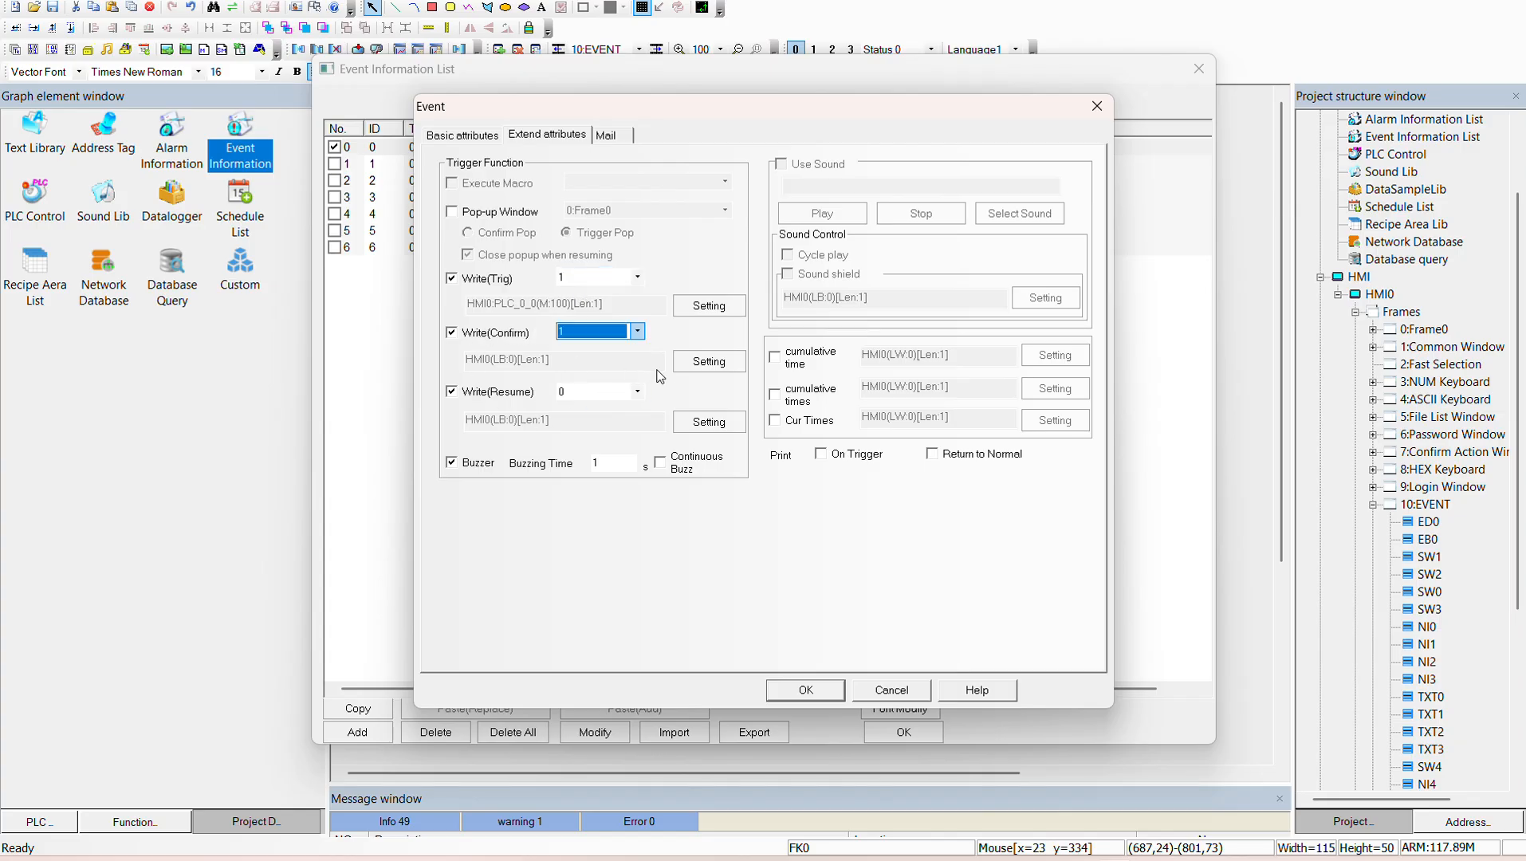
left_click(709, 361)
left_click(720, 380)
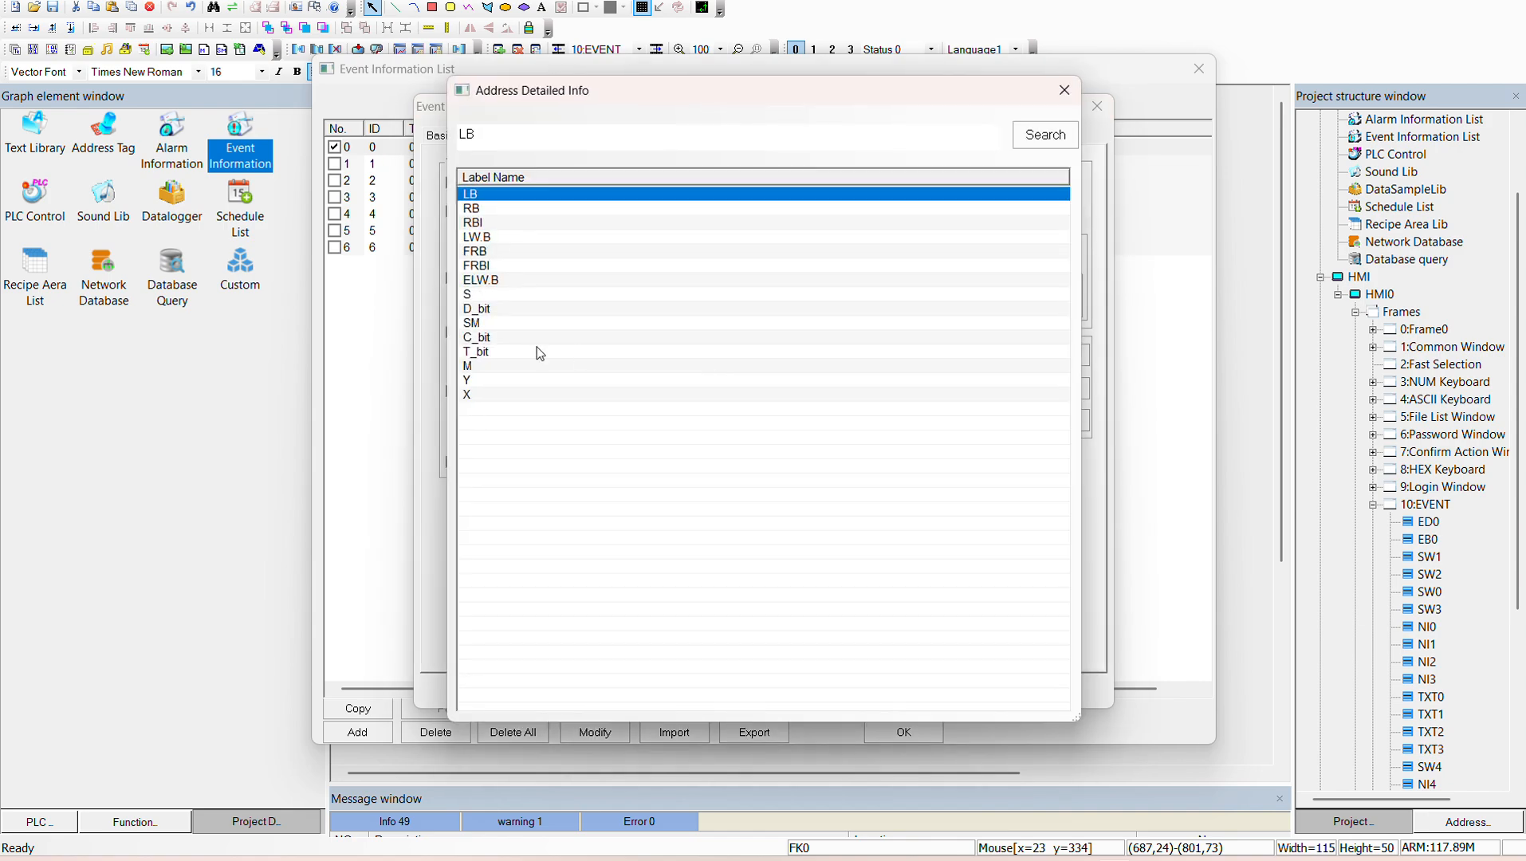
double_click(661, 371)
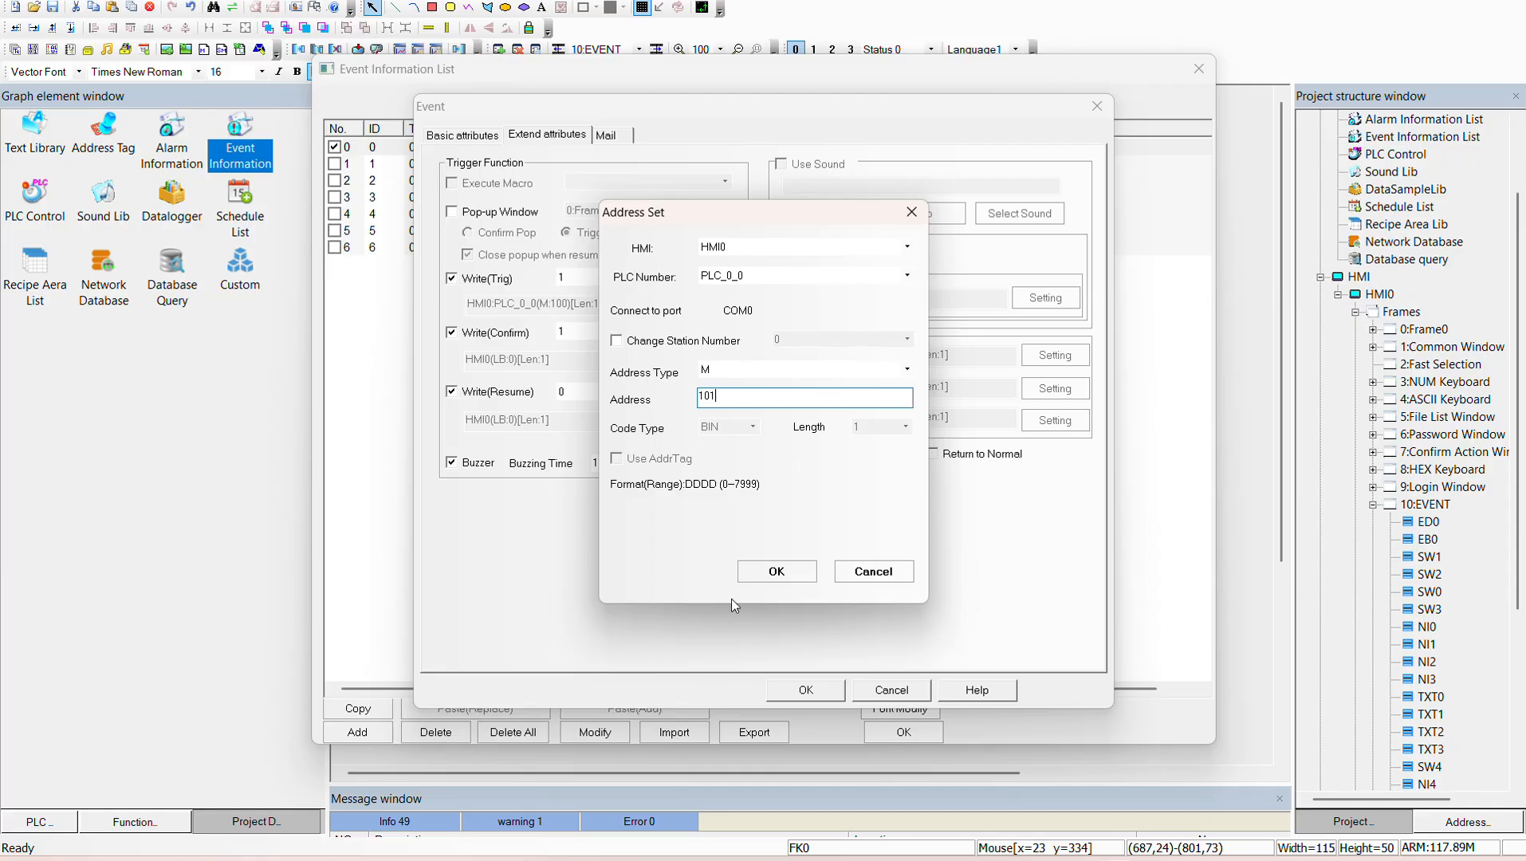
left_click(772, 573)
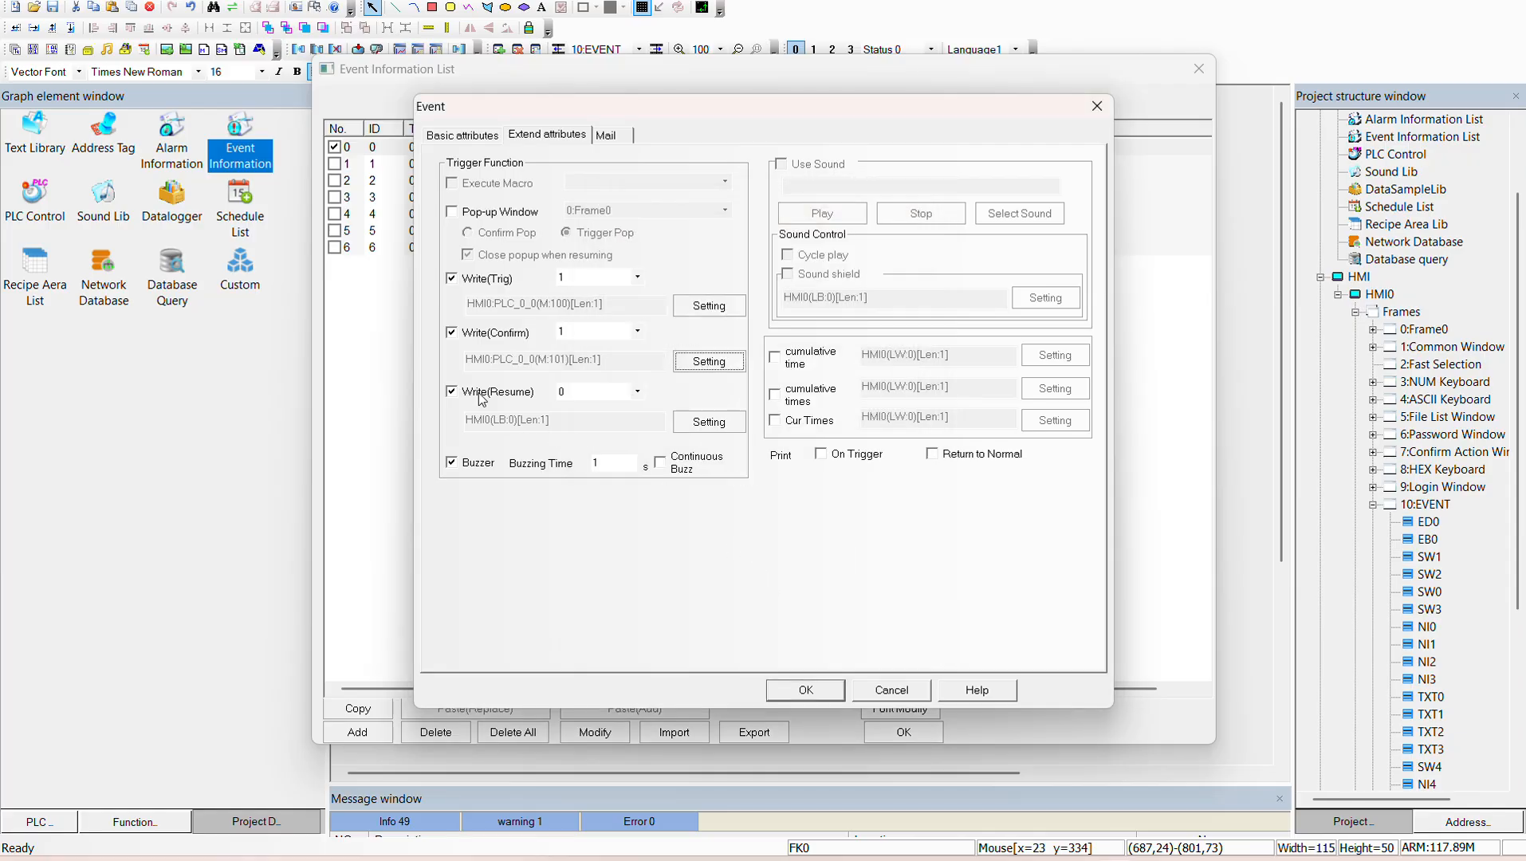
Step: Set Write(Resume) to write value 1 to address type M, address 102
left_click(597, 391)
left_click(600, 423)
left_click(691, 427)
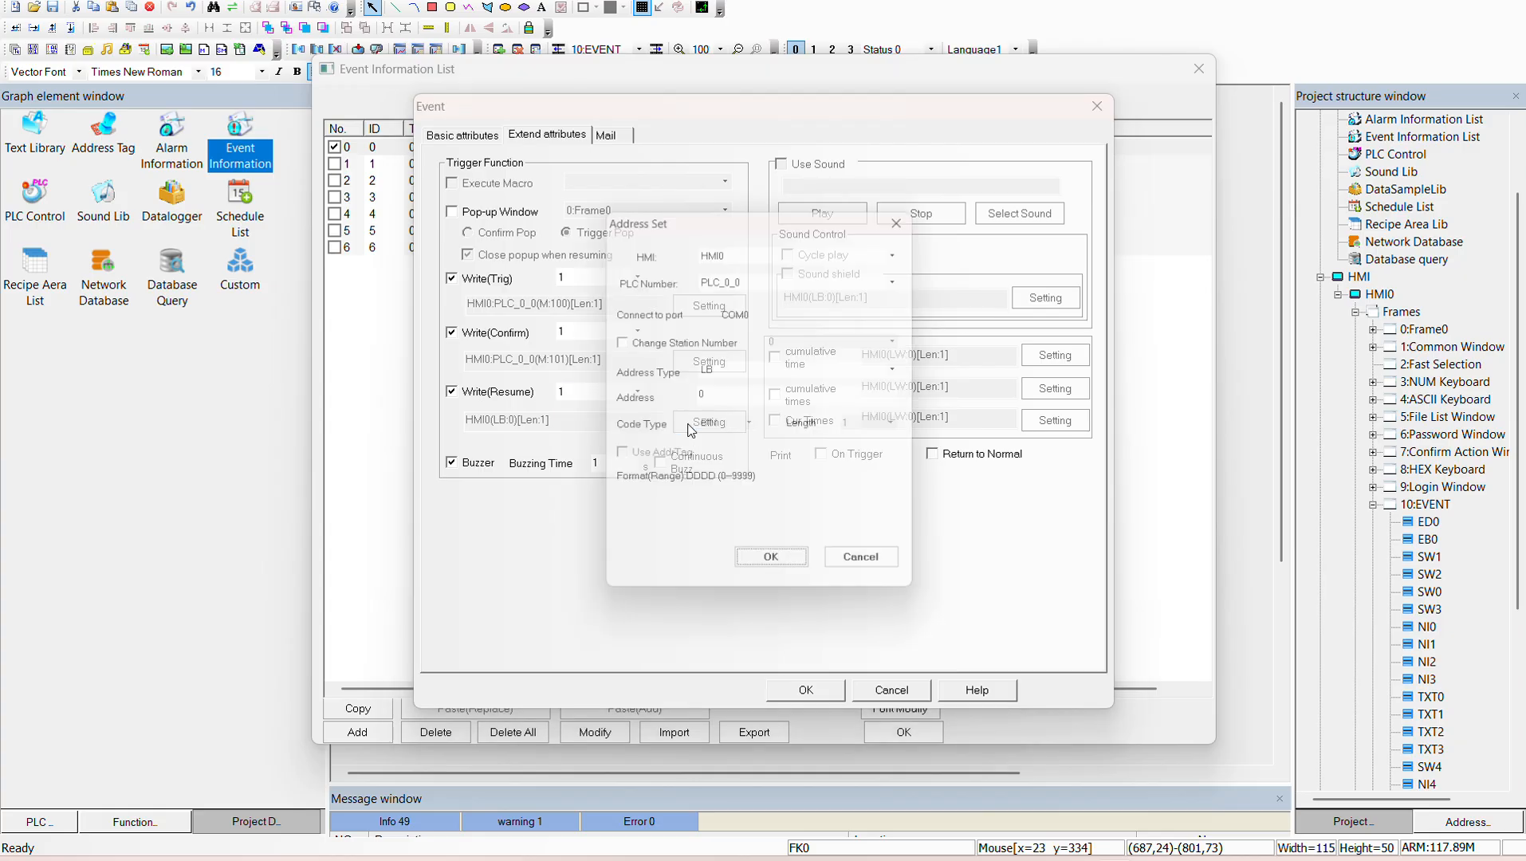
left_click(684, 374)
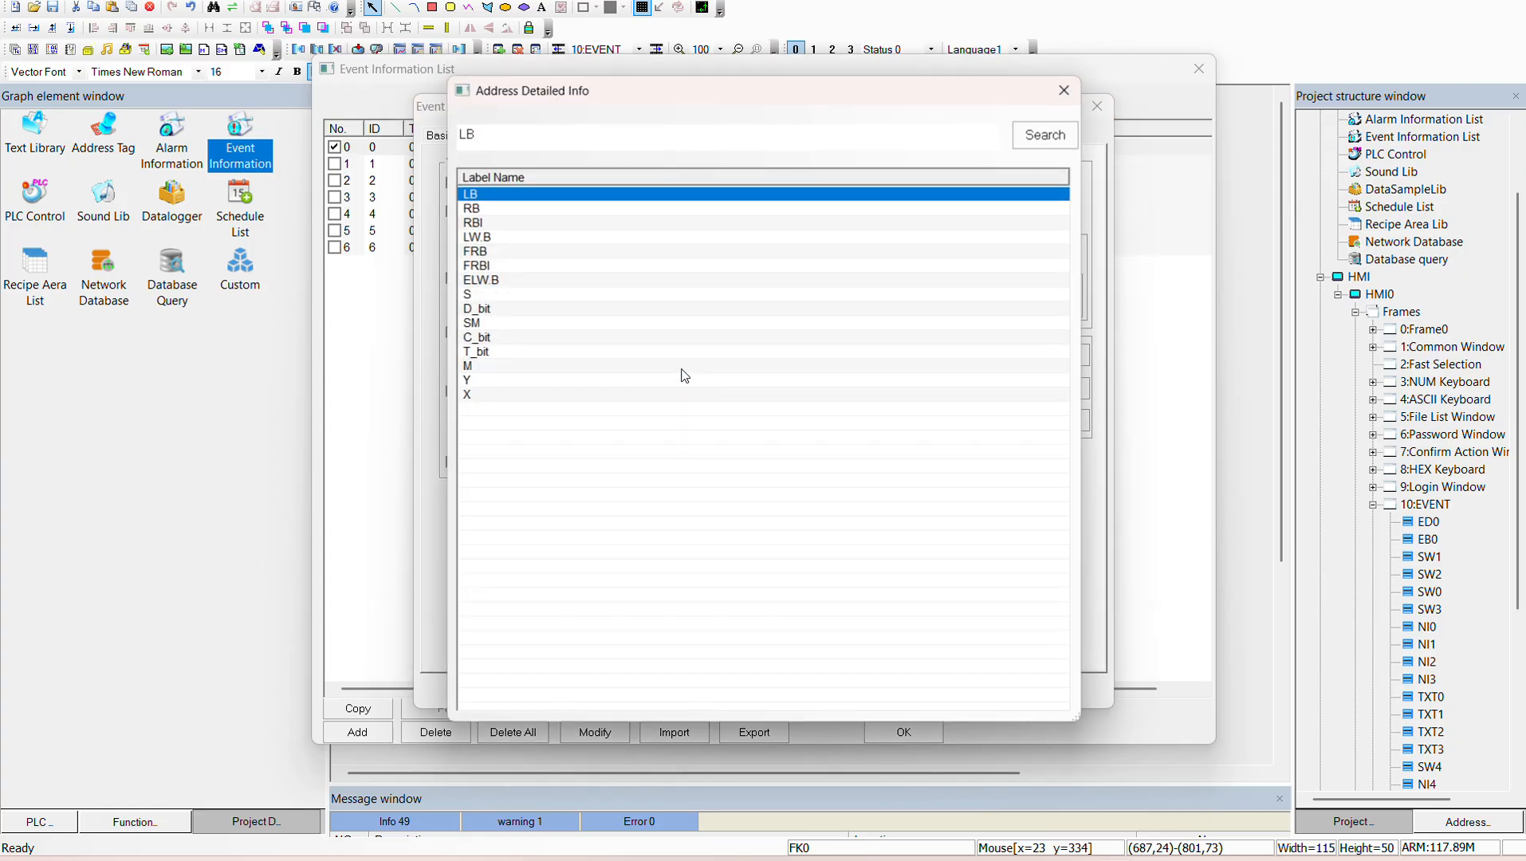
double_click(494, 368)
left_click(798, 397)
type("102")
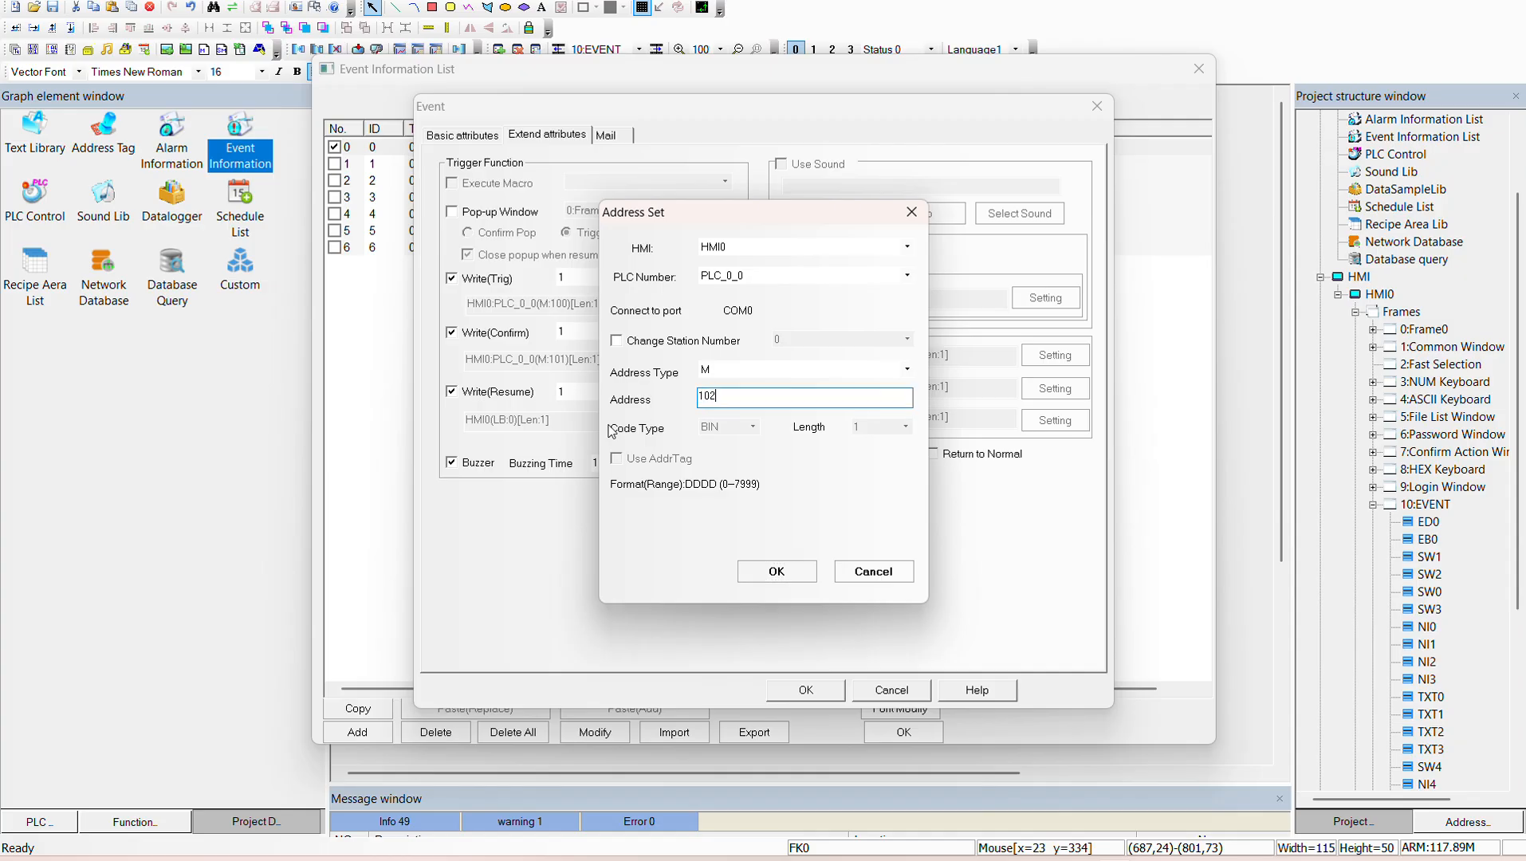
left_click(761, 571)
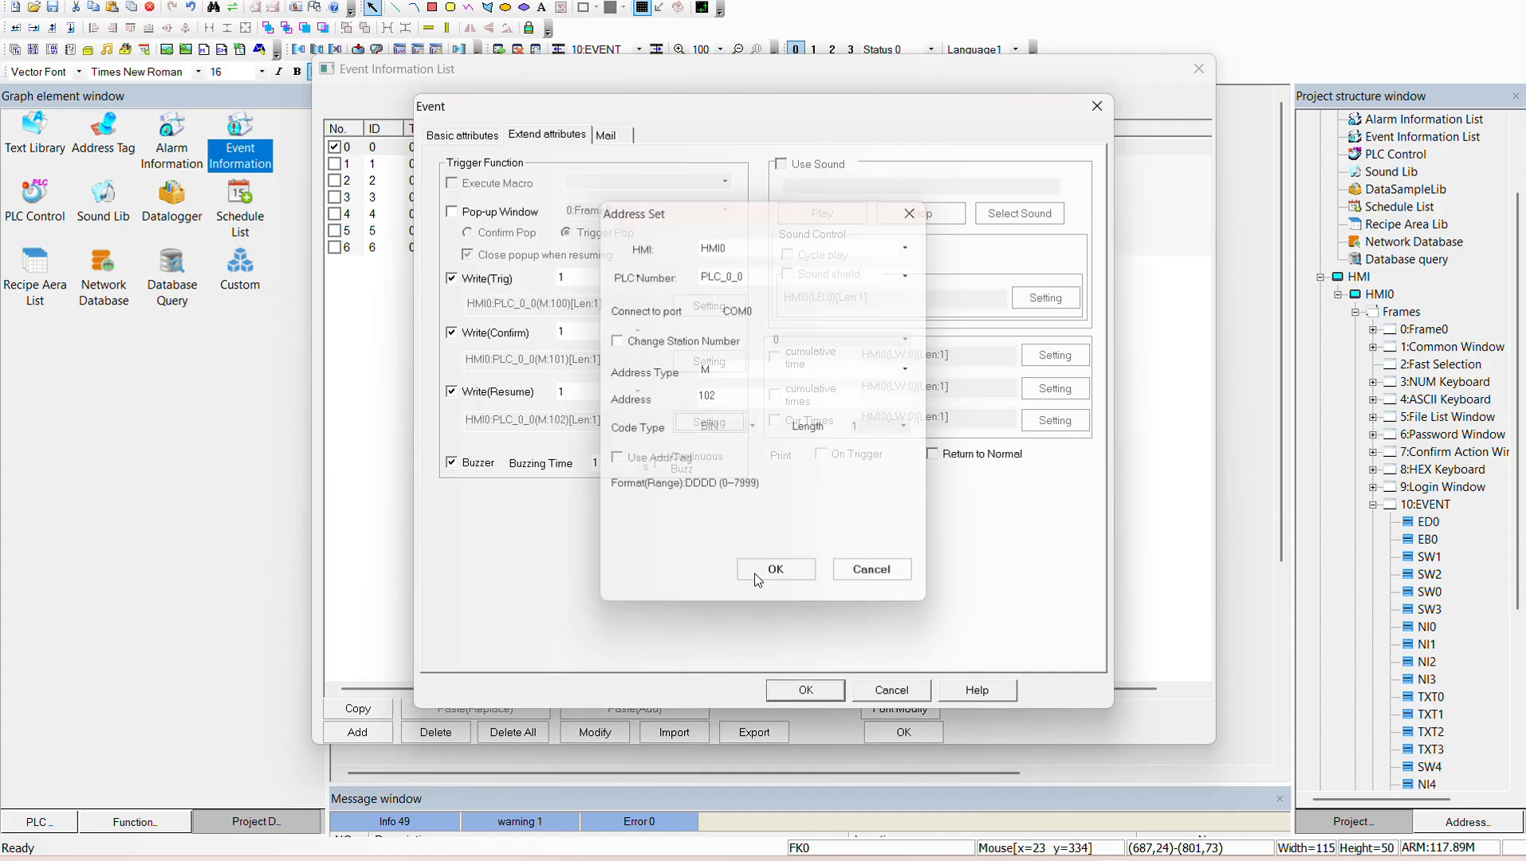
Step: Review the M0 ON event's basic and extended attributes, accept them and close the event information list
left_click(484, 139)
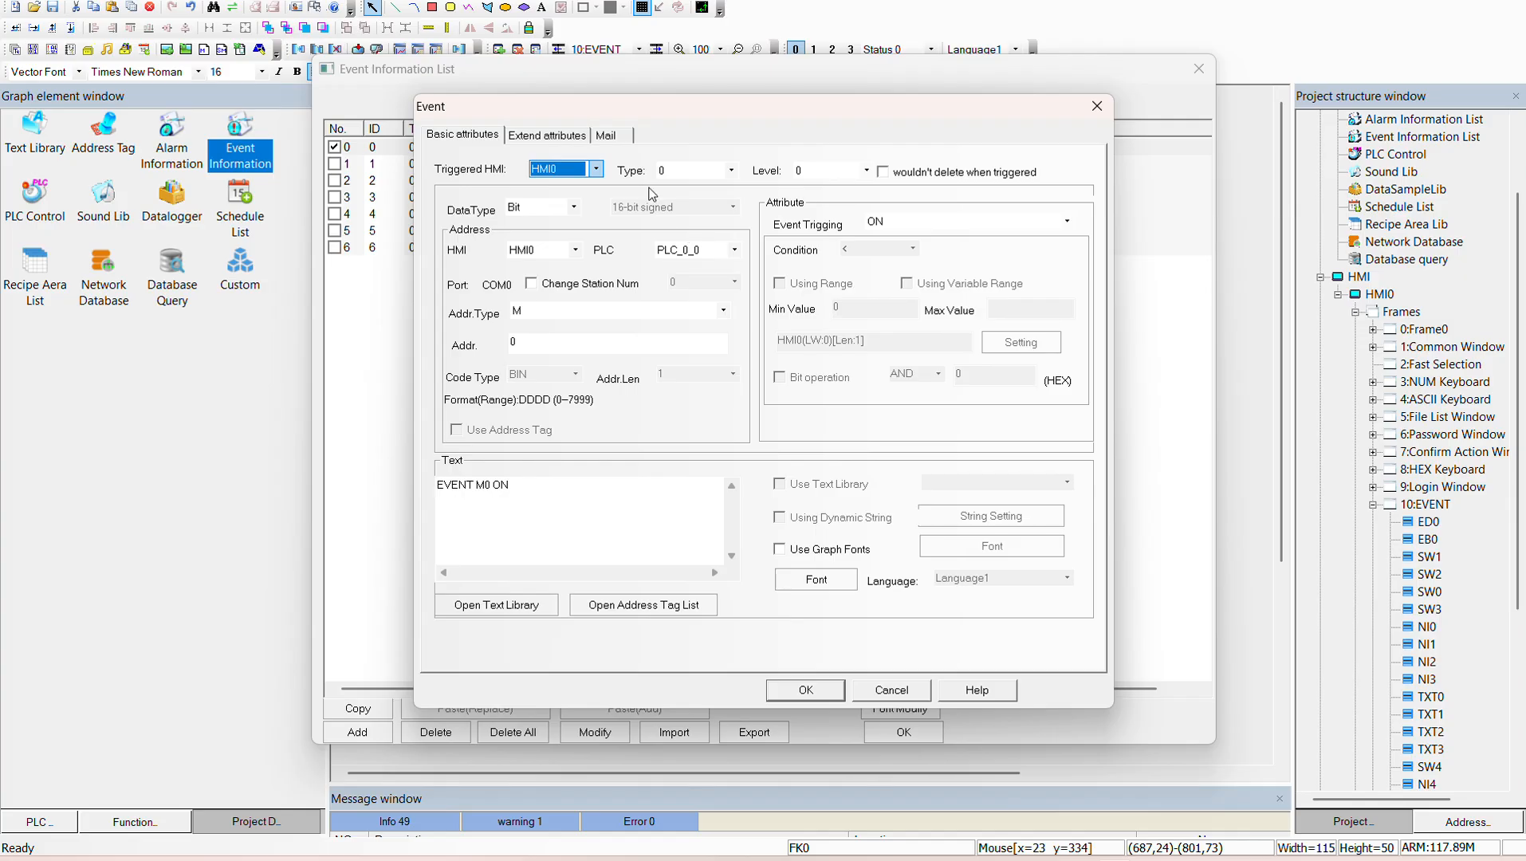
left_click(584, 134)
left_click(827, 687)
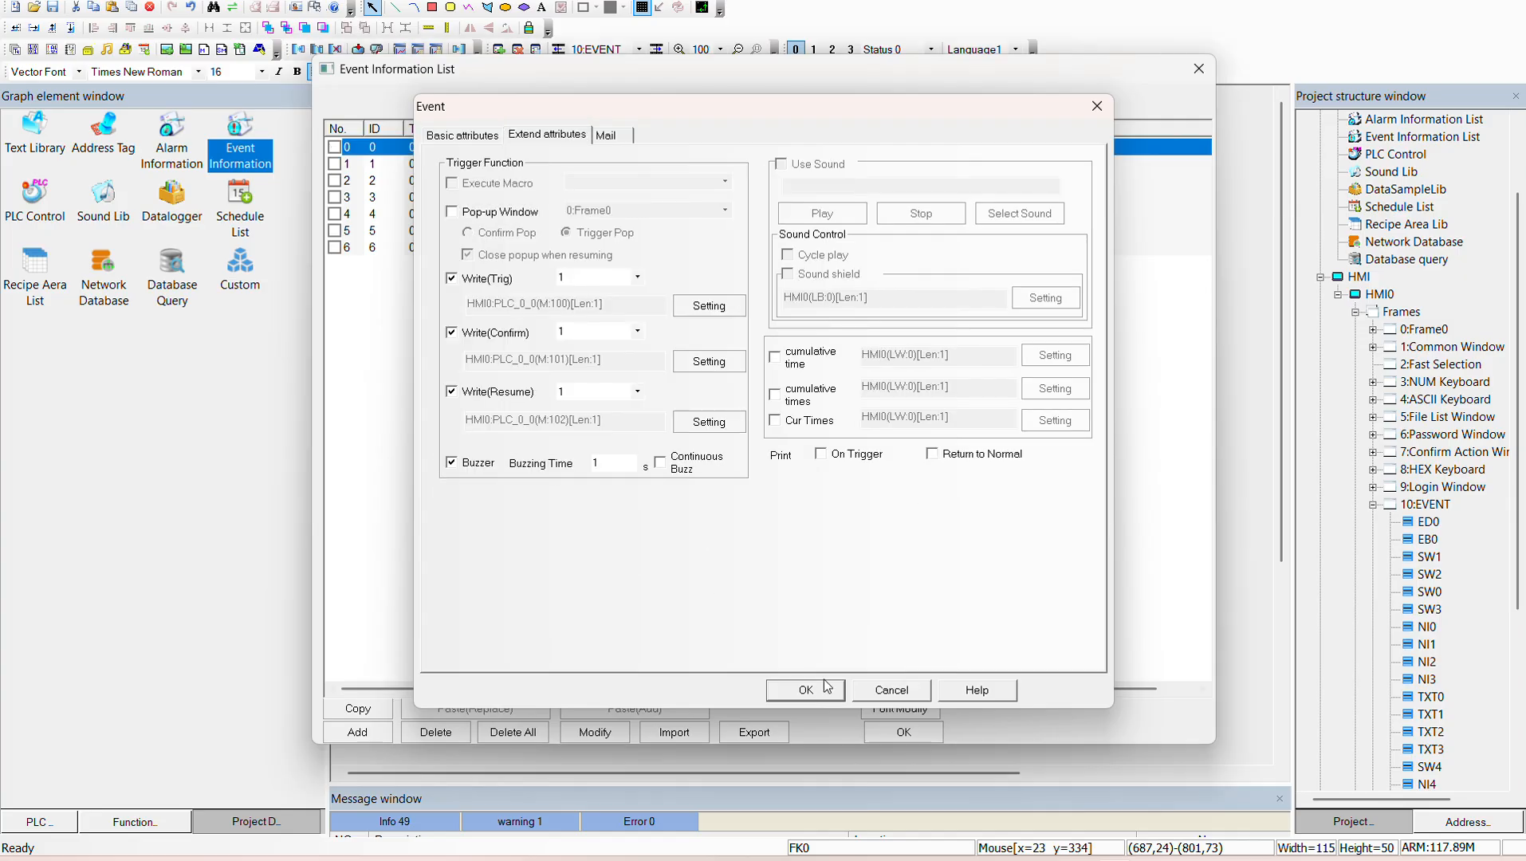
left_click(899, 730)
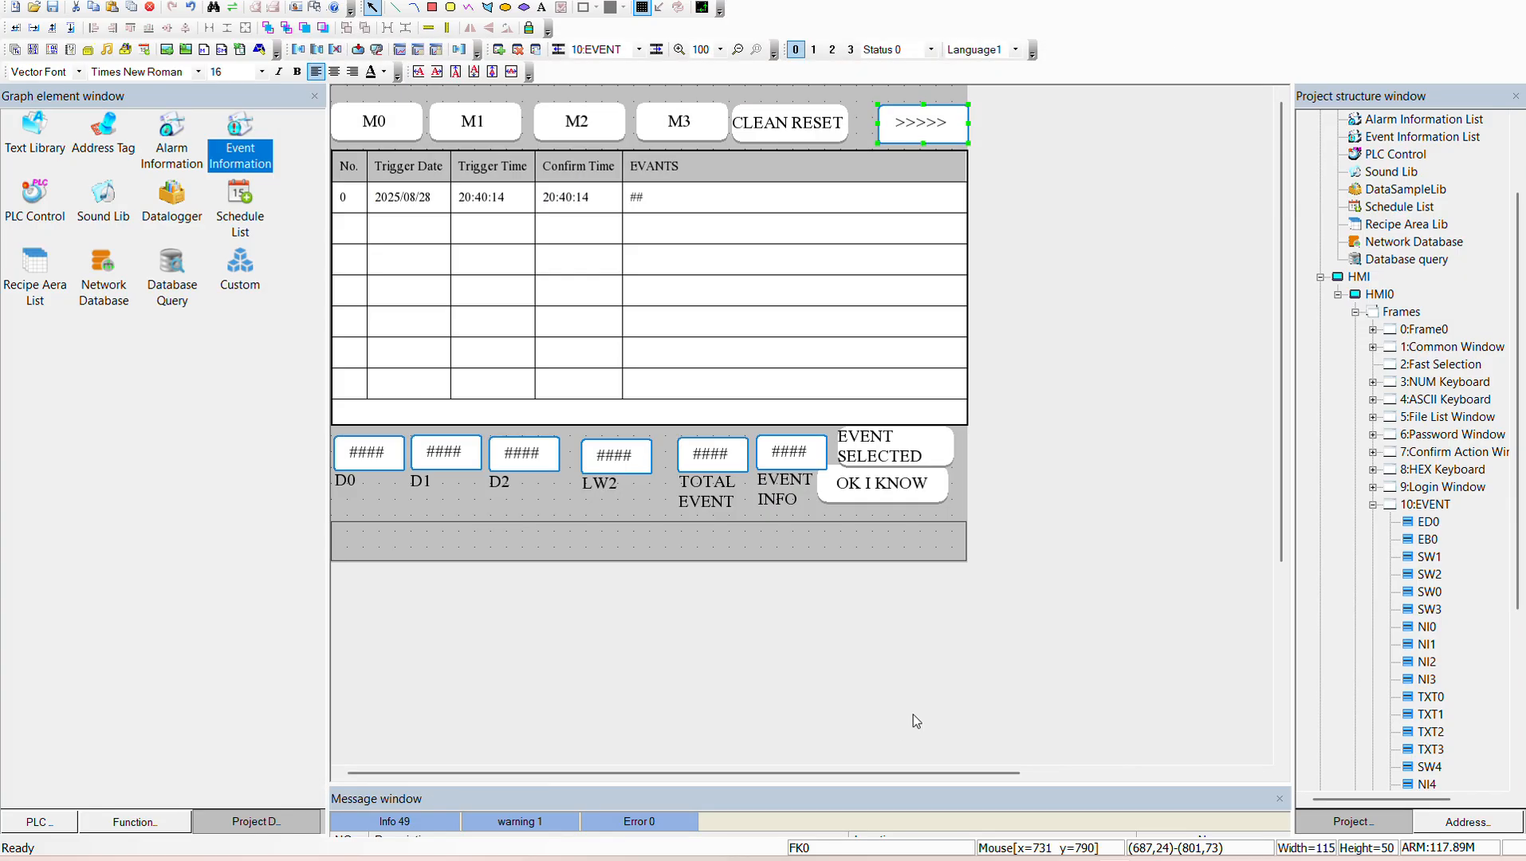
Step: Delete the event bar component at the foot of the 10:EVENT frame
left_click(616, 545)
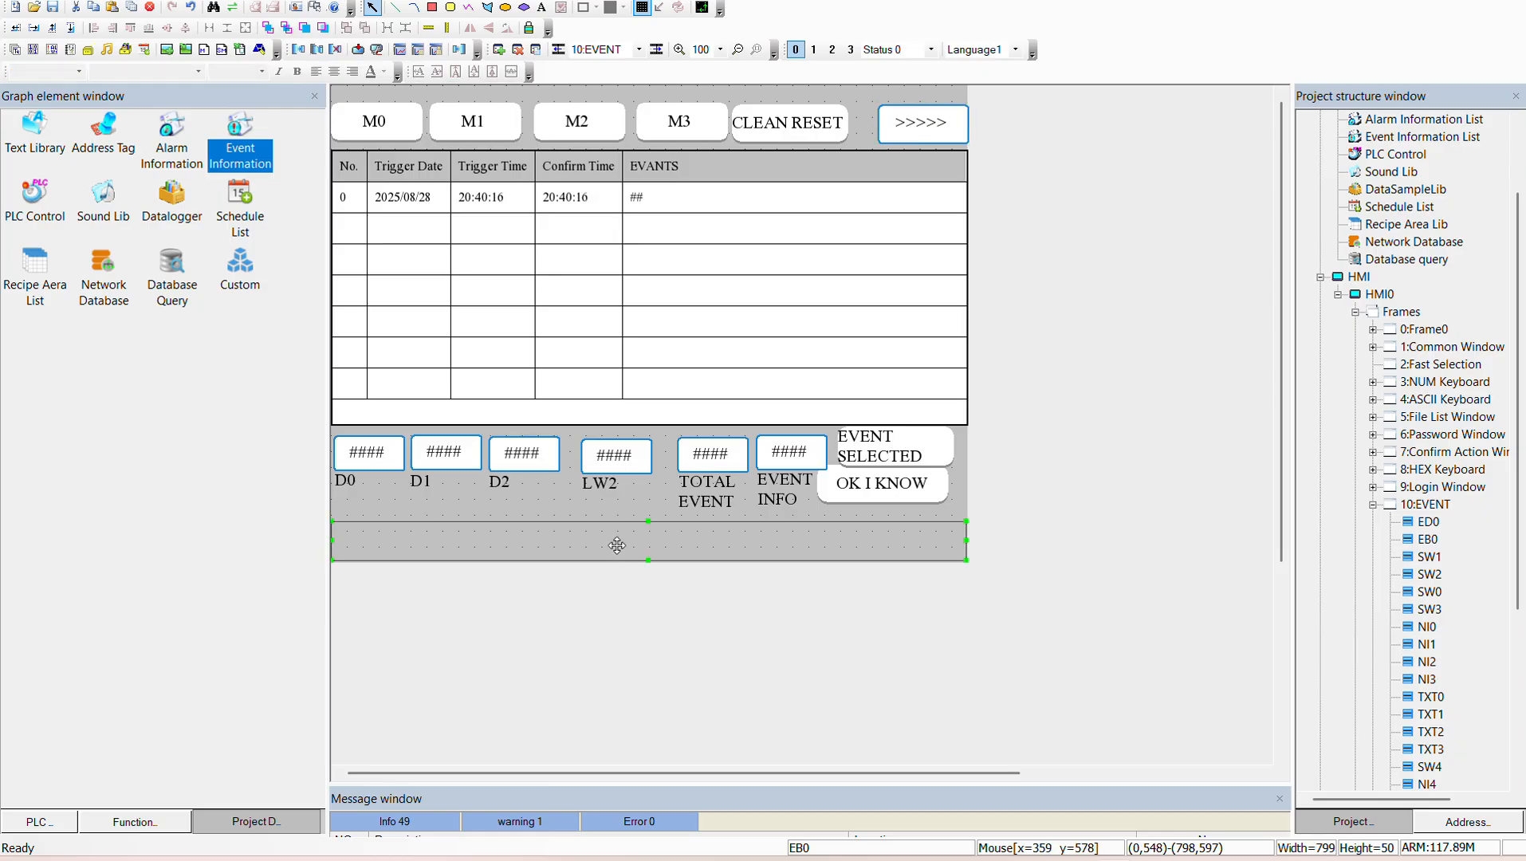
key("Delete")
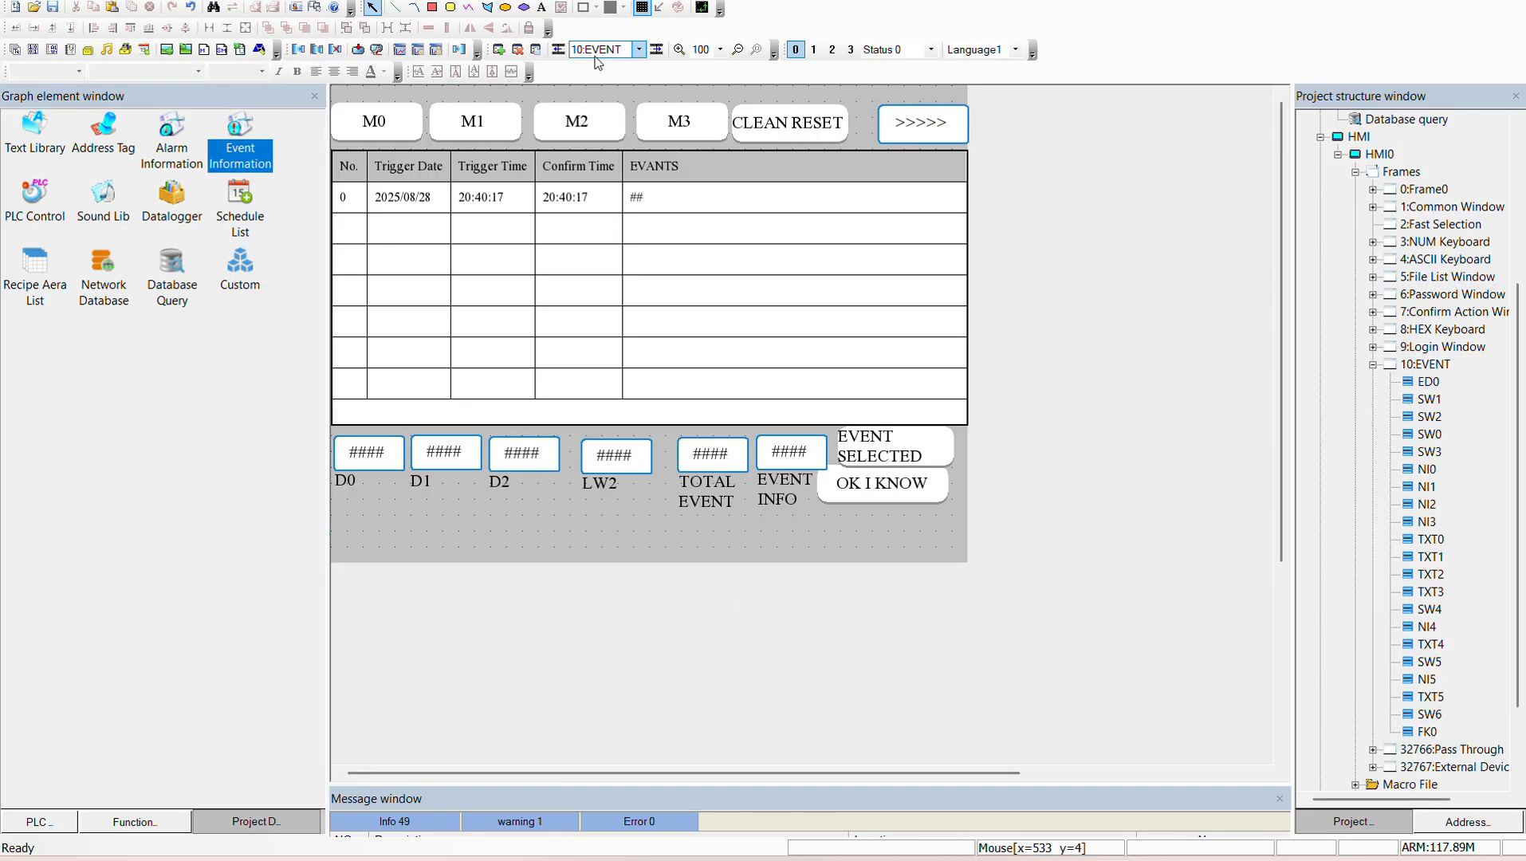
left_click(492, 122)
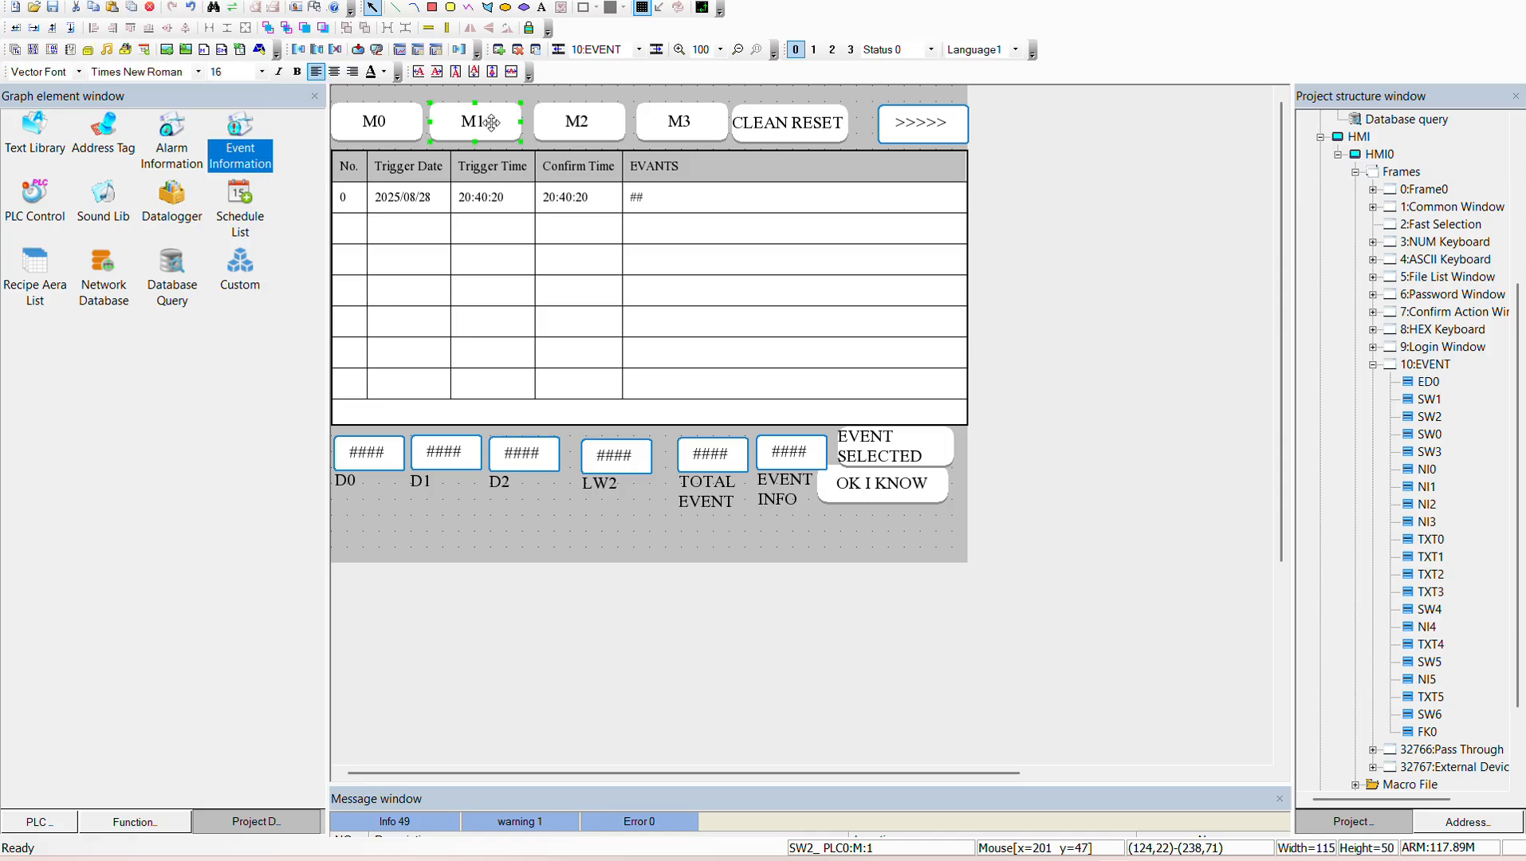
Step: Create a Bit State Lamp with read address type M, address 100, keeping the Normal function and k_lamp_00.bg graphic
left_click(53, 829)
left_click(168, 137)
left_click(119, 132)
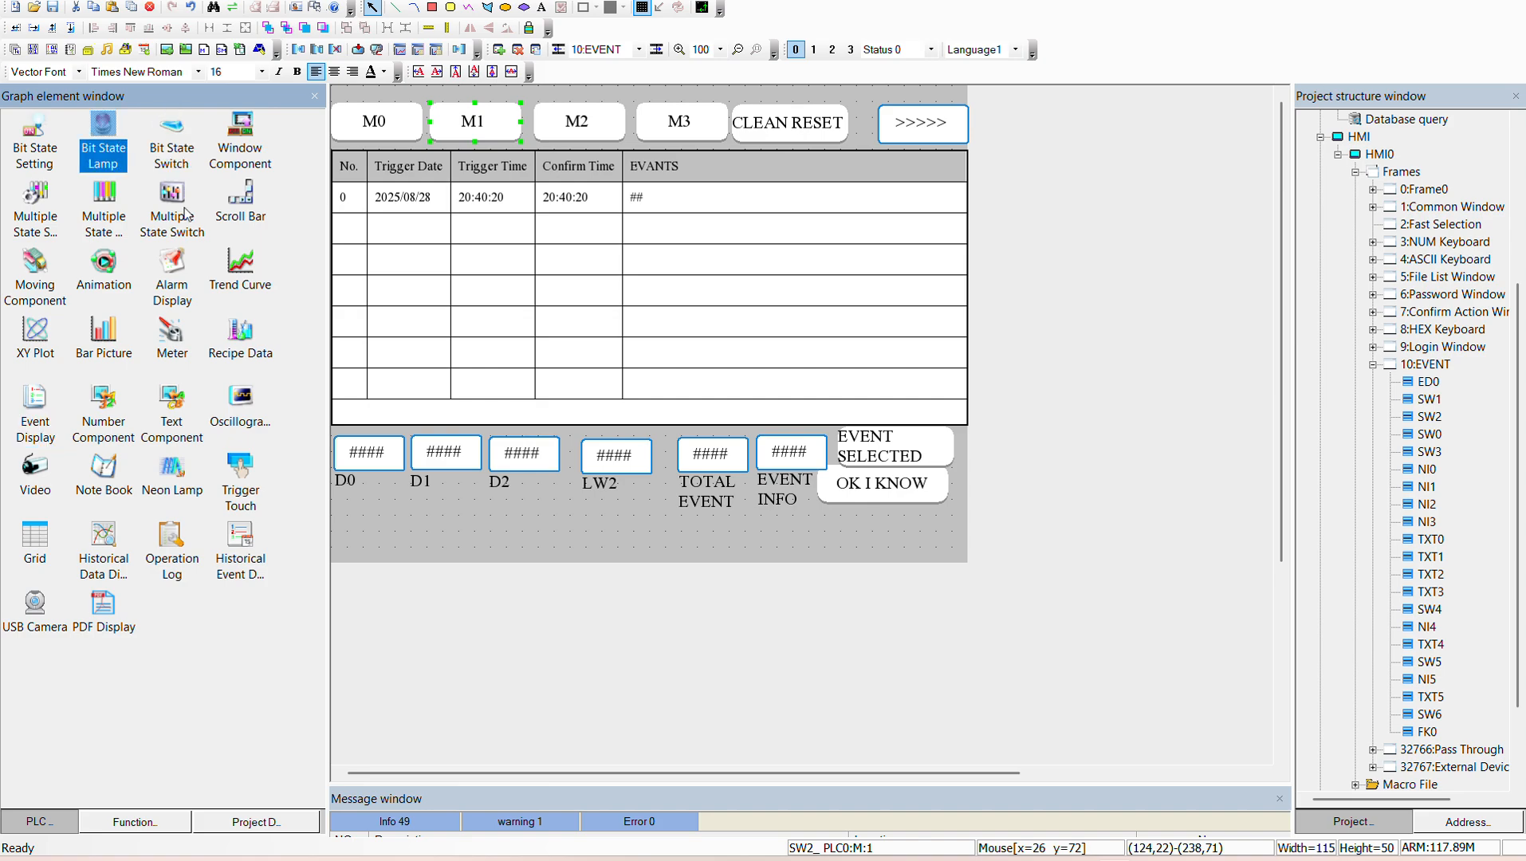
left_click(370, 530)
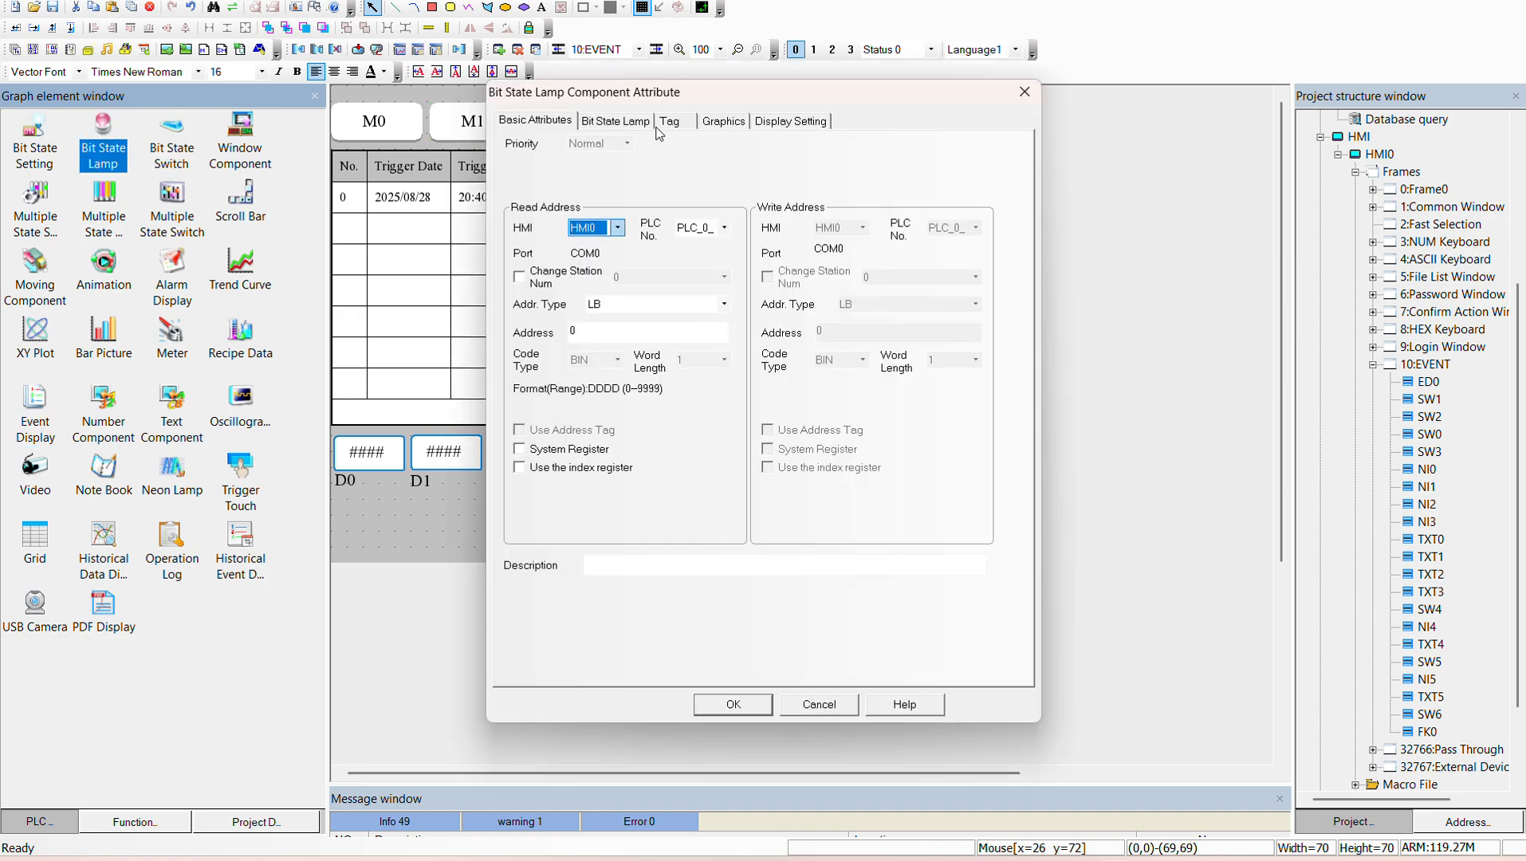
left_click(588, 319)
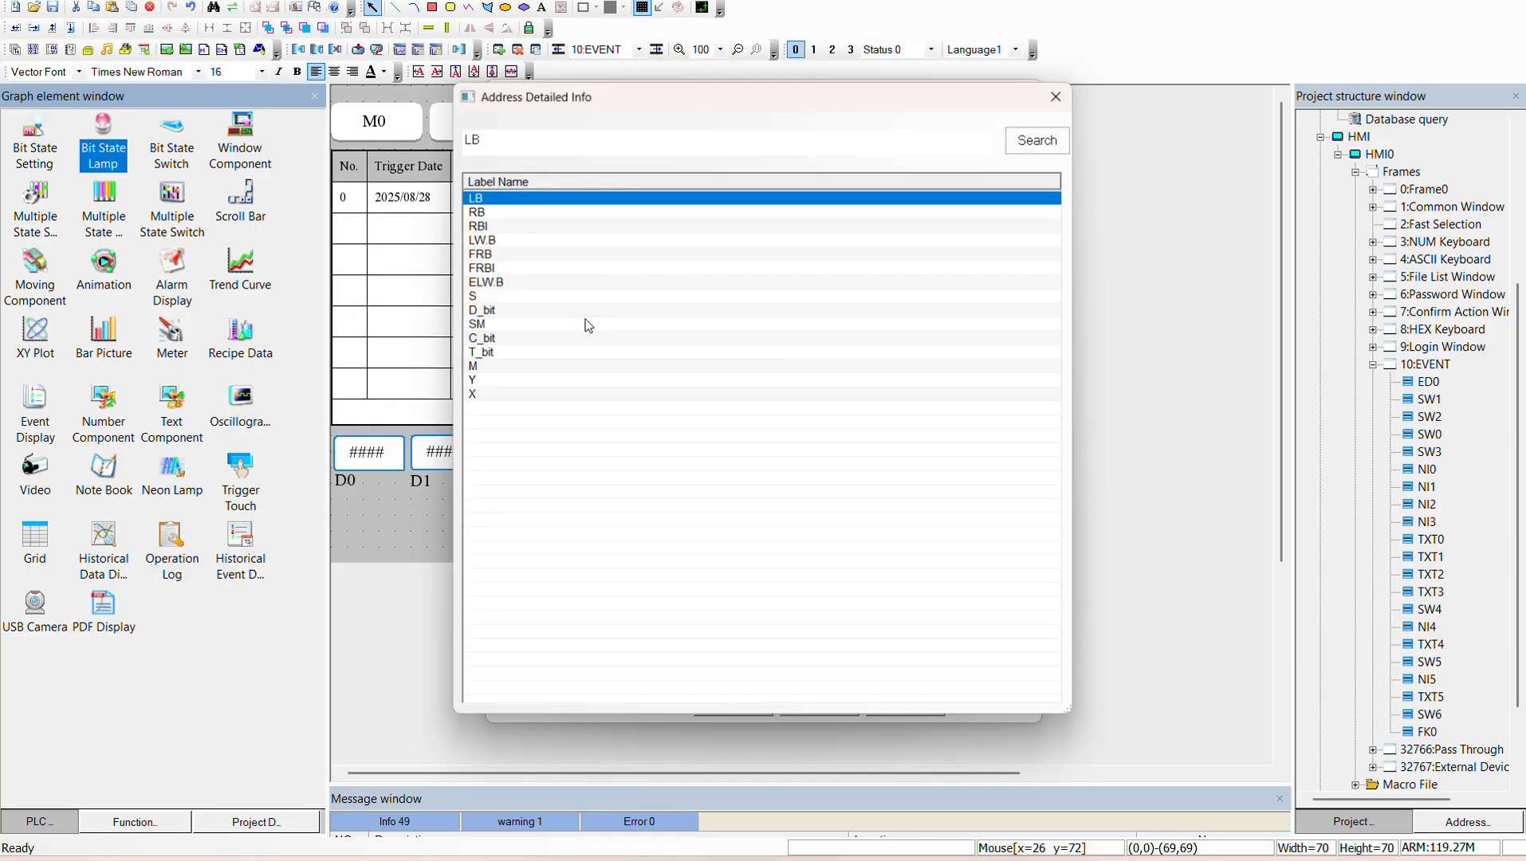
left_click(489, 369)
double_click(488, 369)
left_click(574, 334)
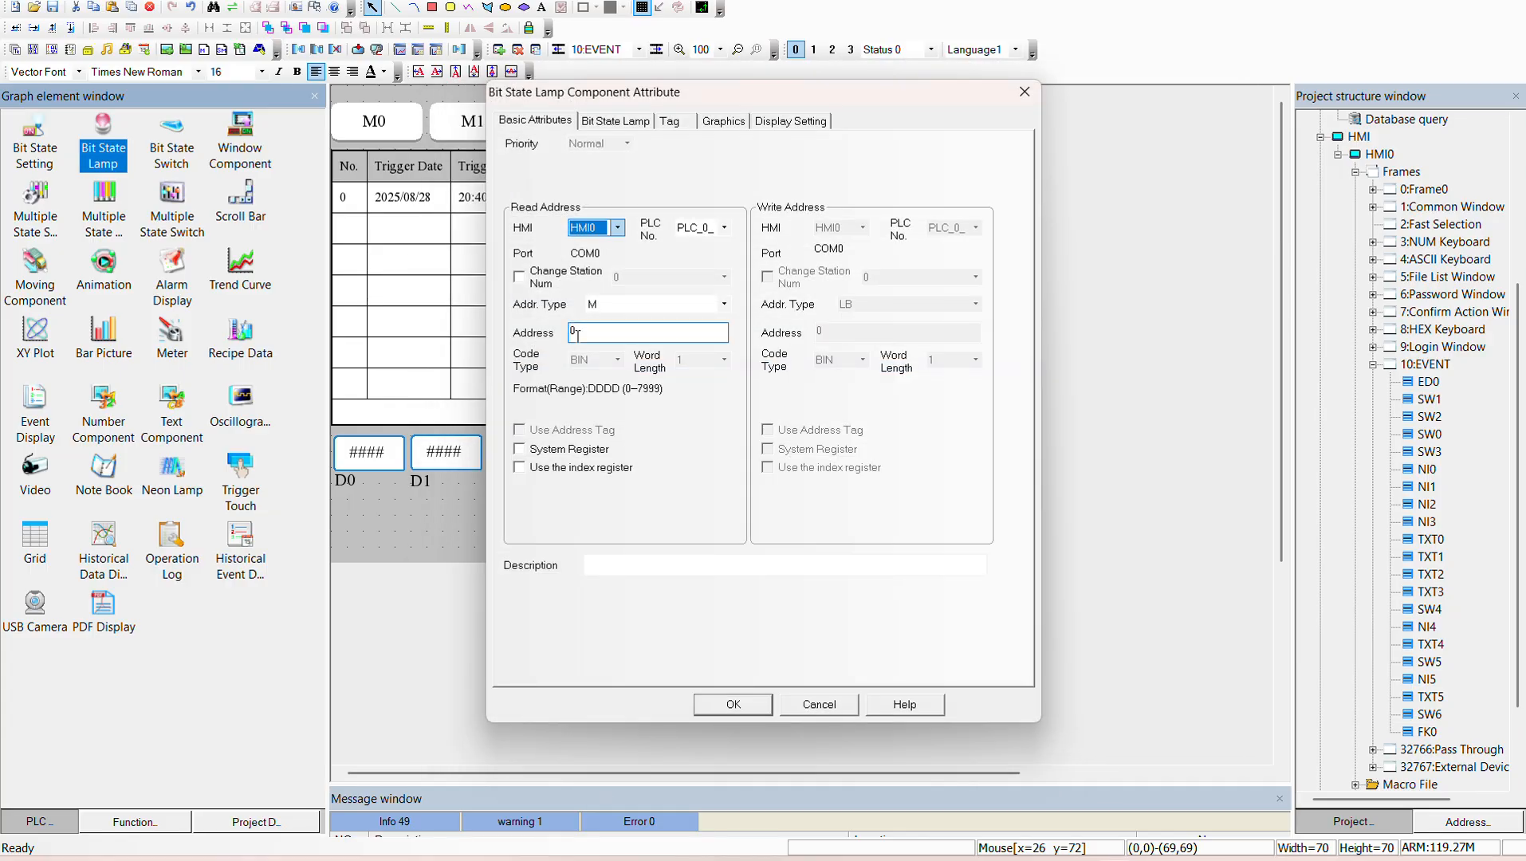
type("100")
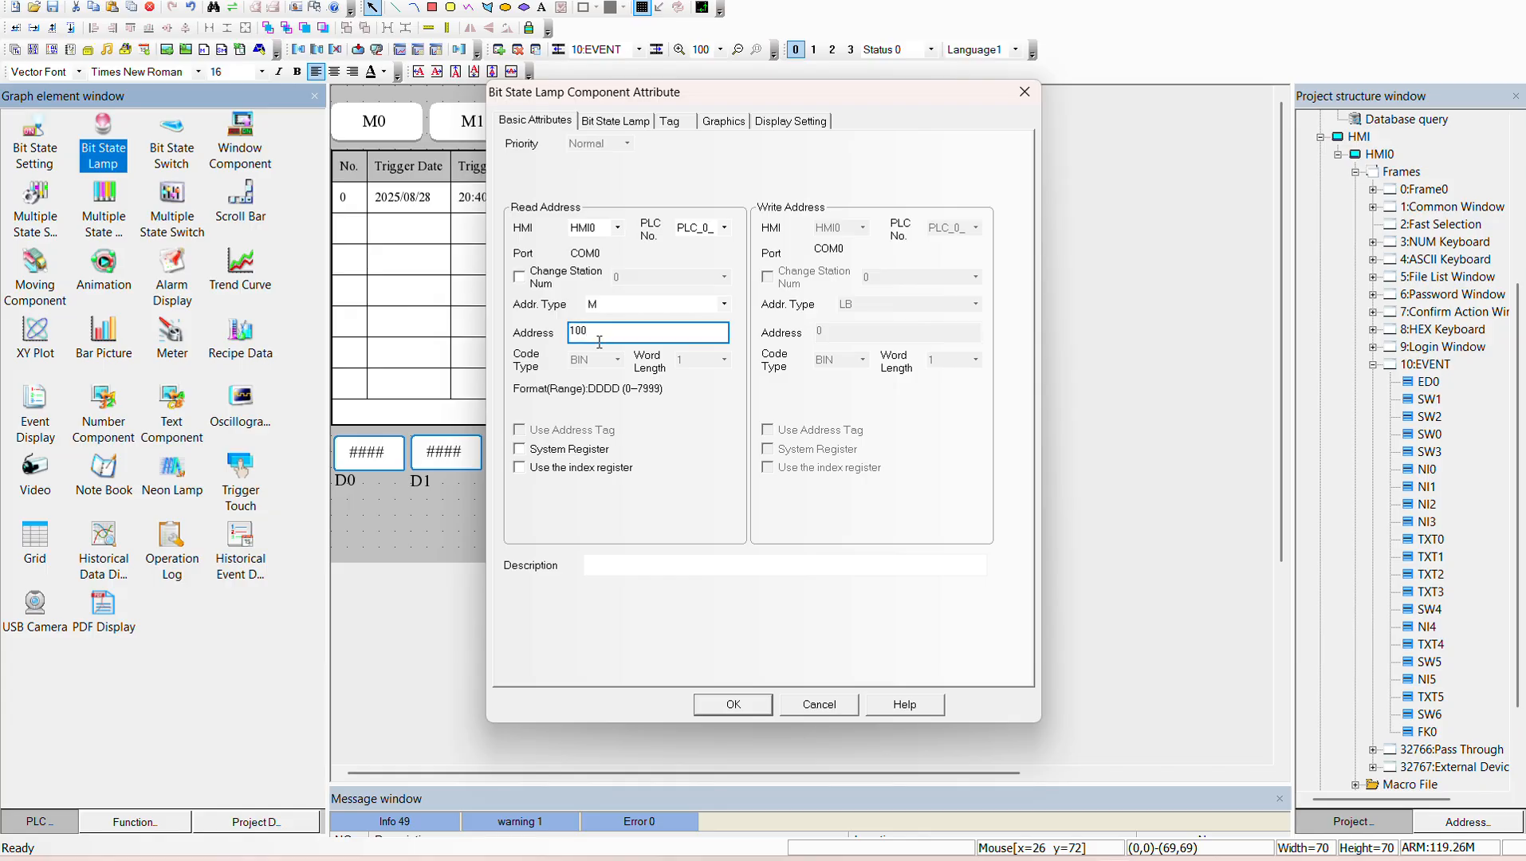
left_click(627, 121)
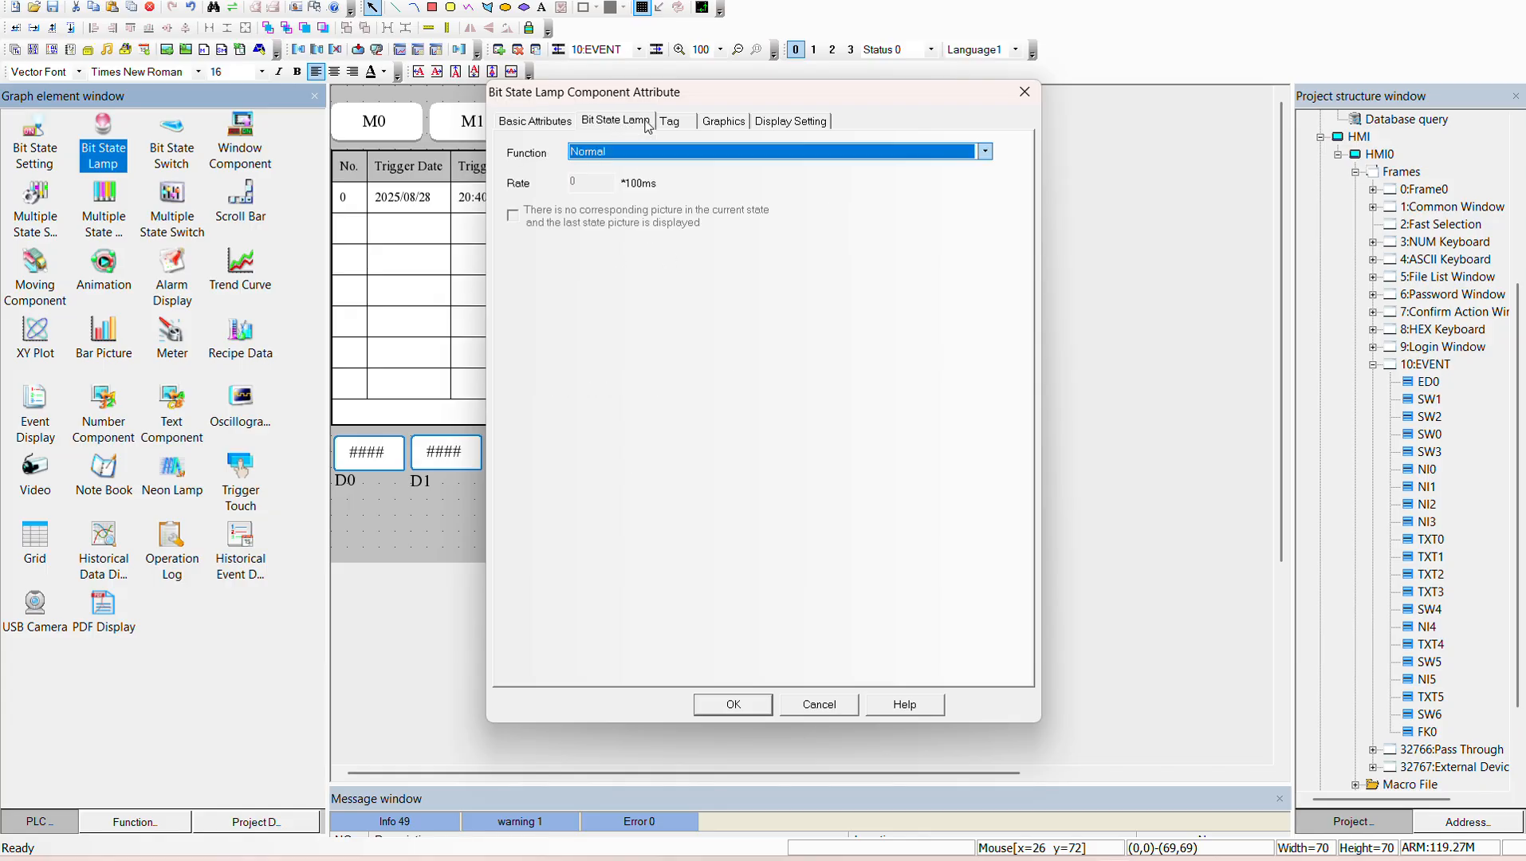
left_click(723, 121)
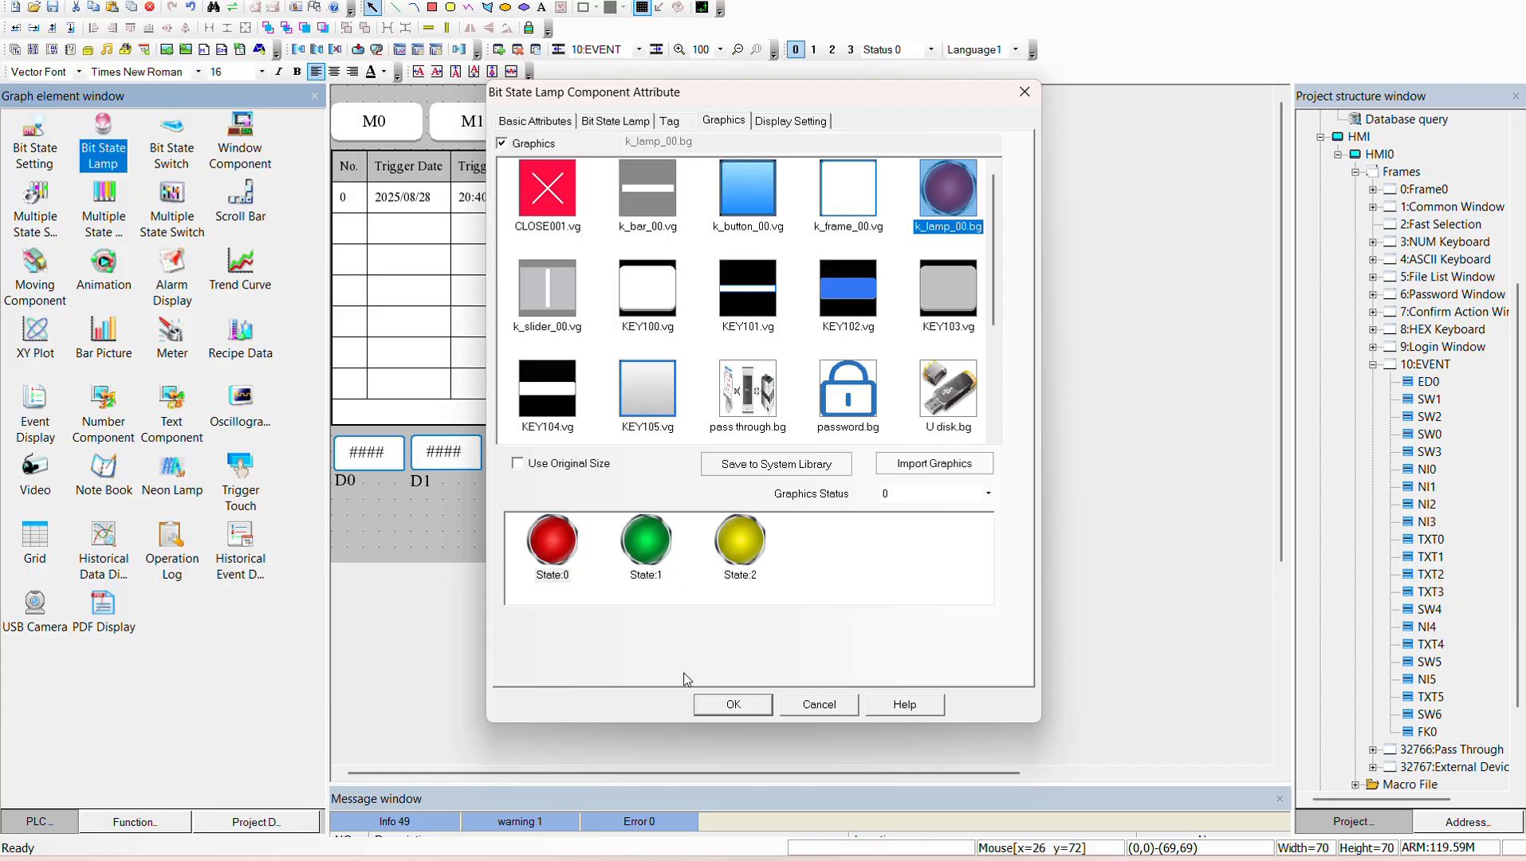
left_click(539, 119)
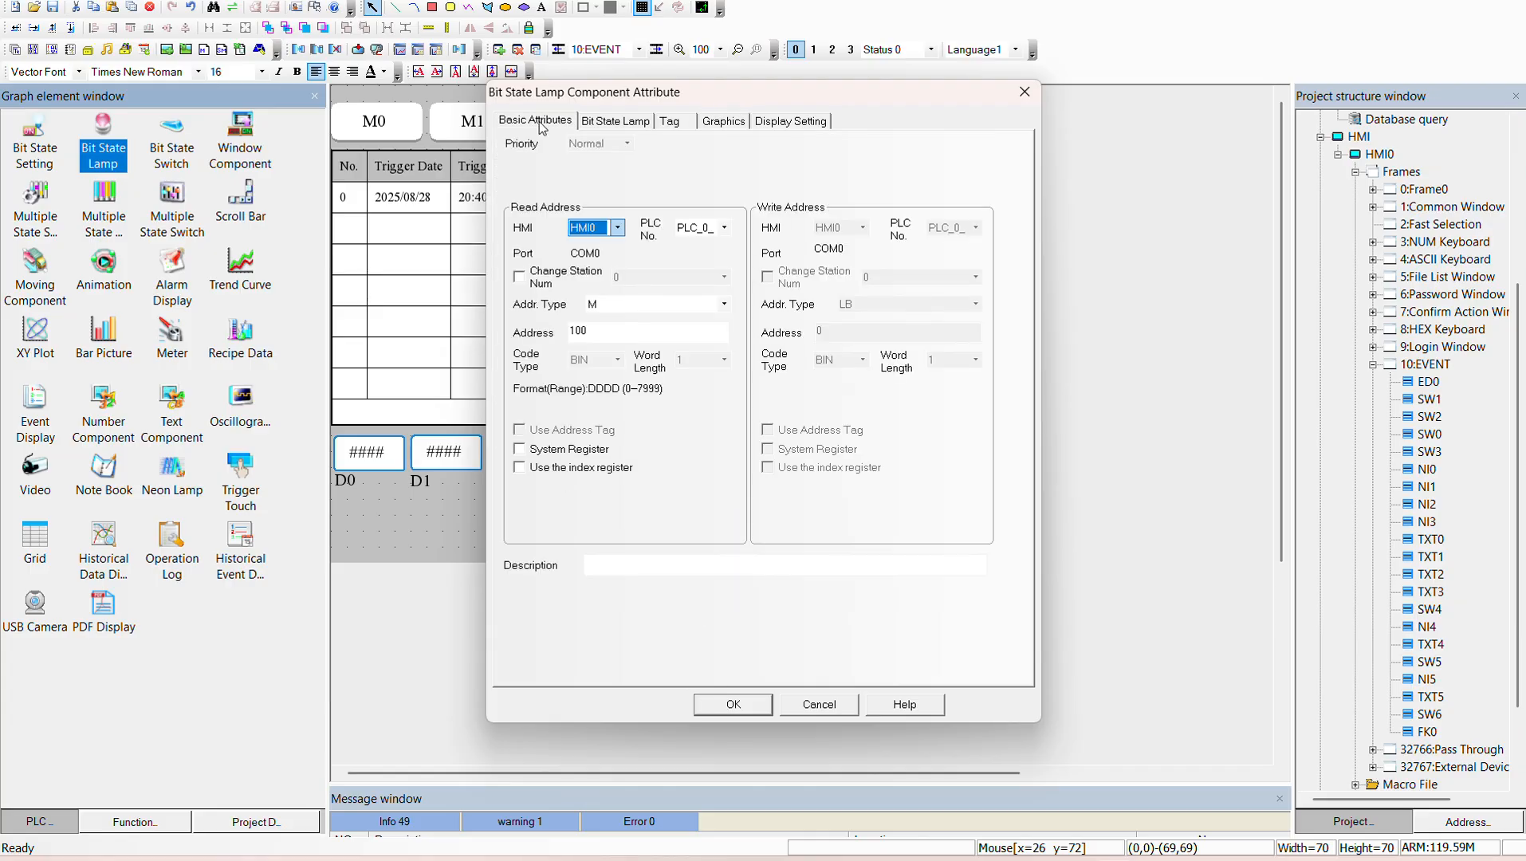
Step: Enable the lamp's tag, label states 0 and 1 TRIG, and place the lamp below the D0 display
left_click(669, 121)
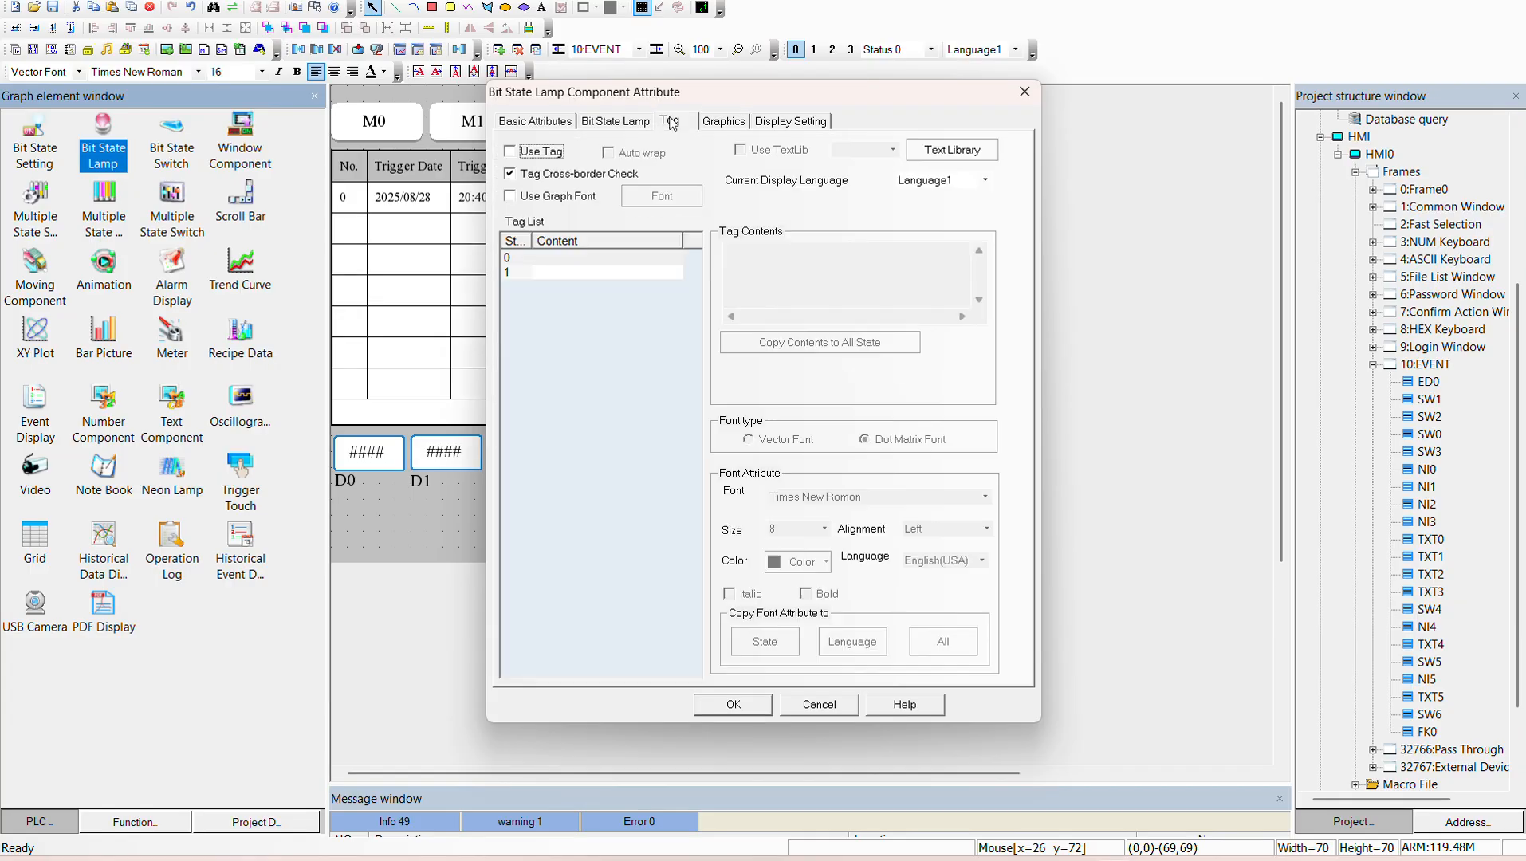
left_click(519, 155)
left_click(783, 258)
type("T")
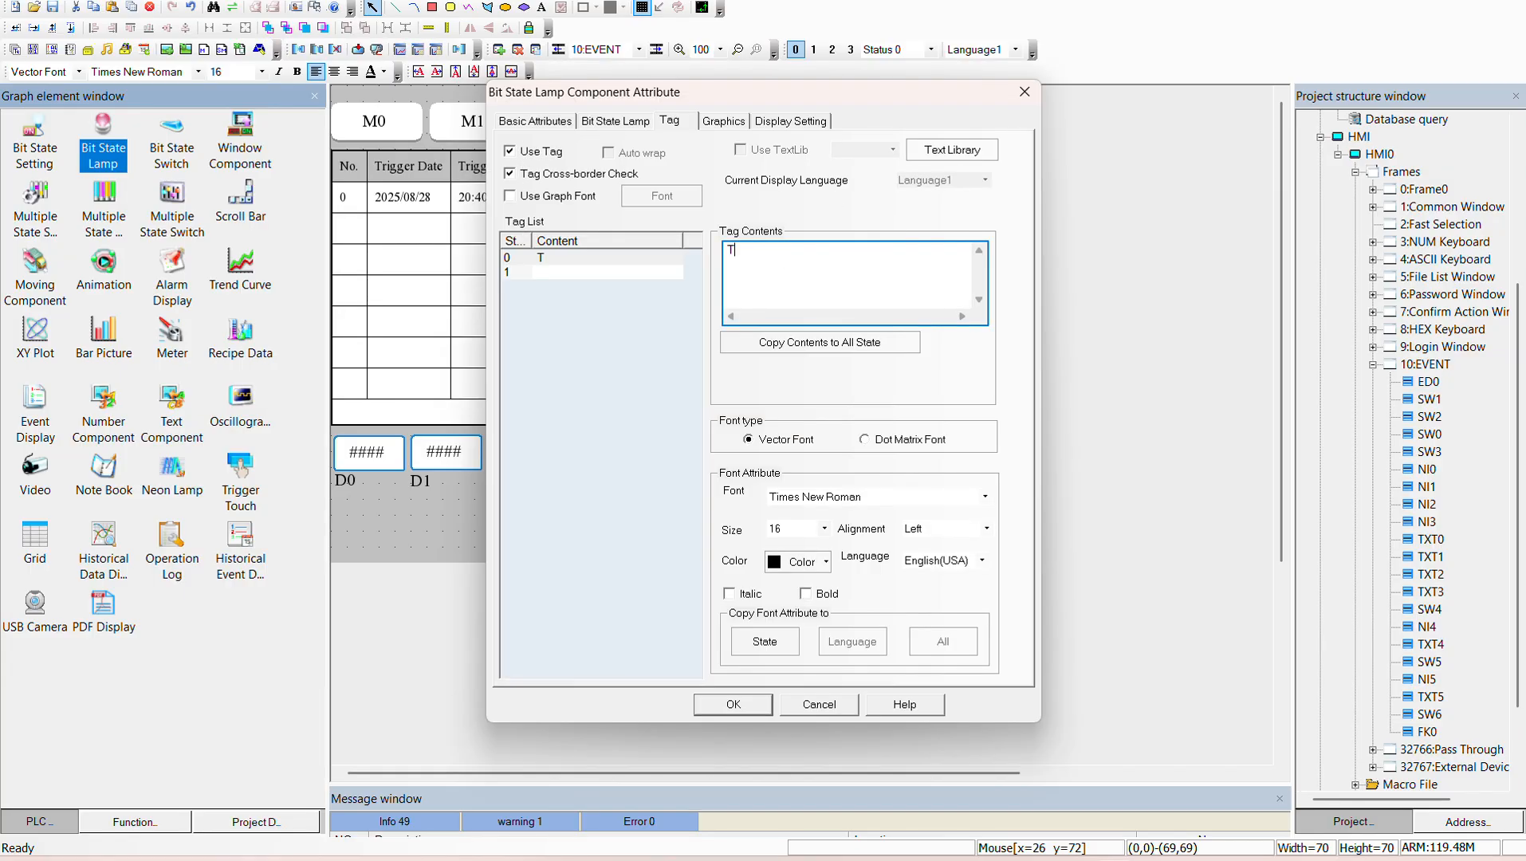
type("RIG")
left_click_drag(755, 262, 645, 277)
key("ctrl+c")
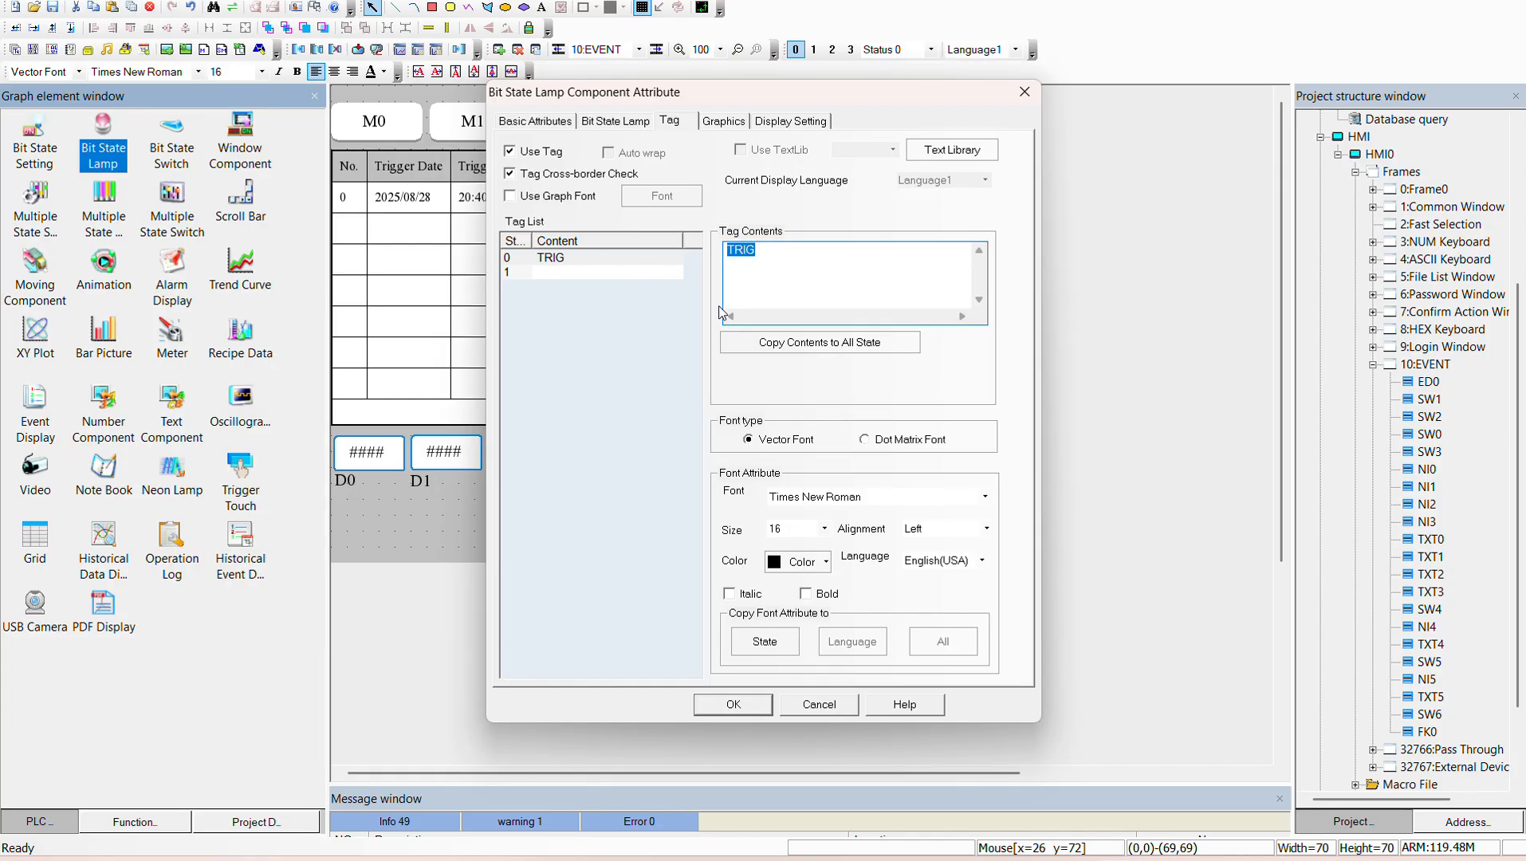
left_click(647, 273)
left_click(794, 268)
key("ctrl+v")
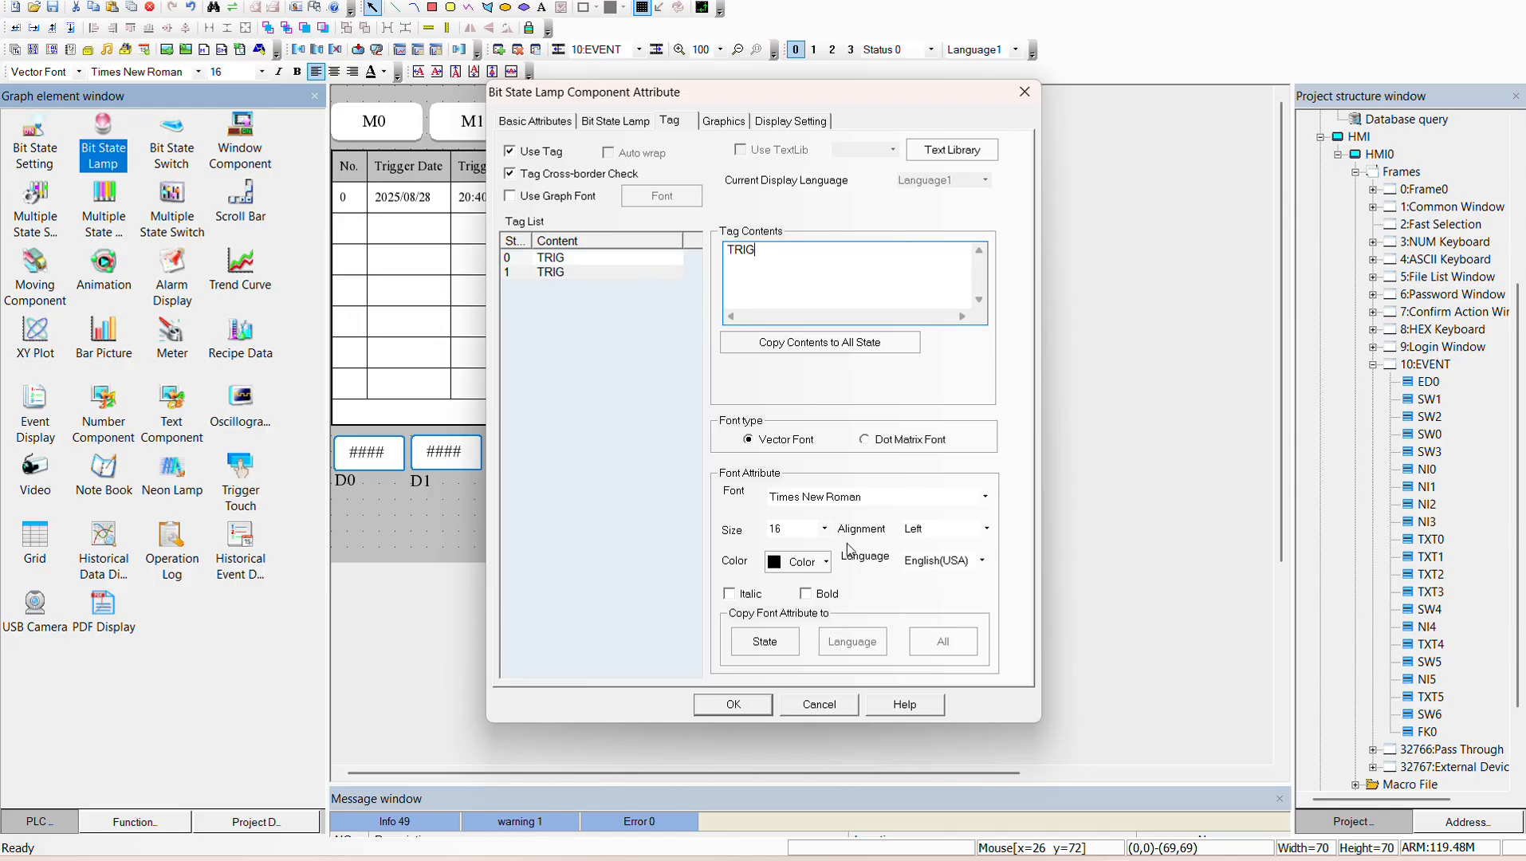
left_click(733, 704)
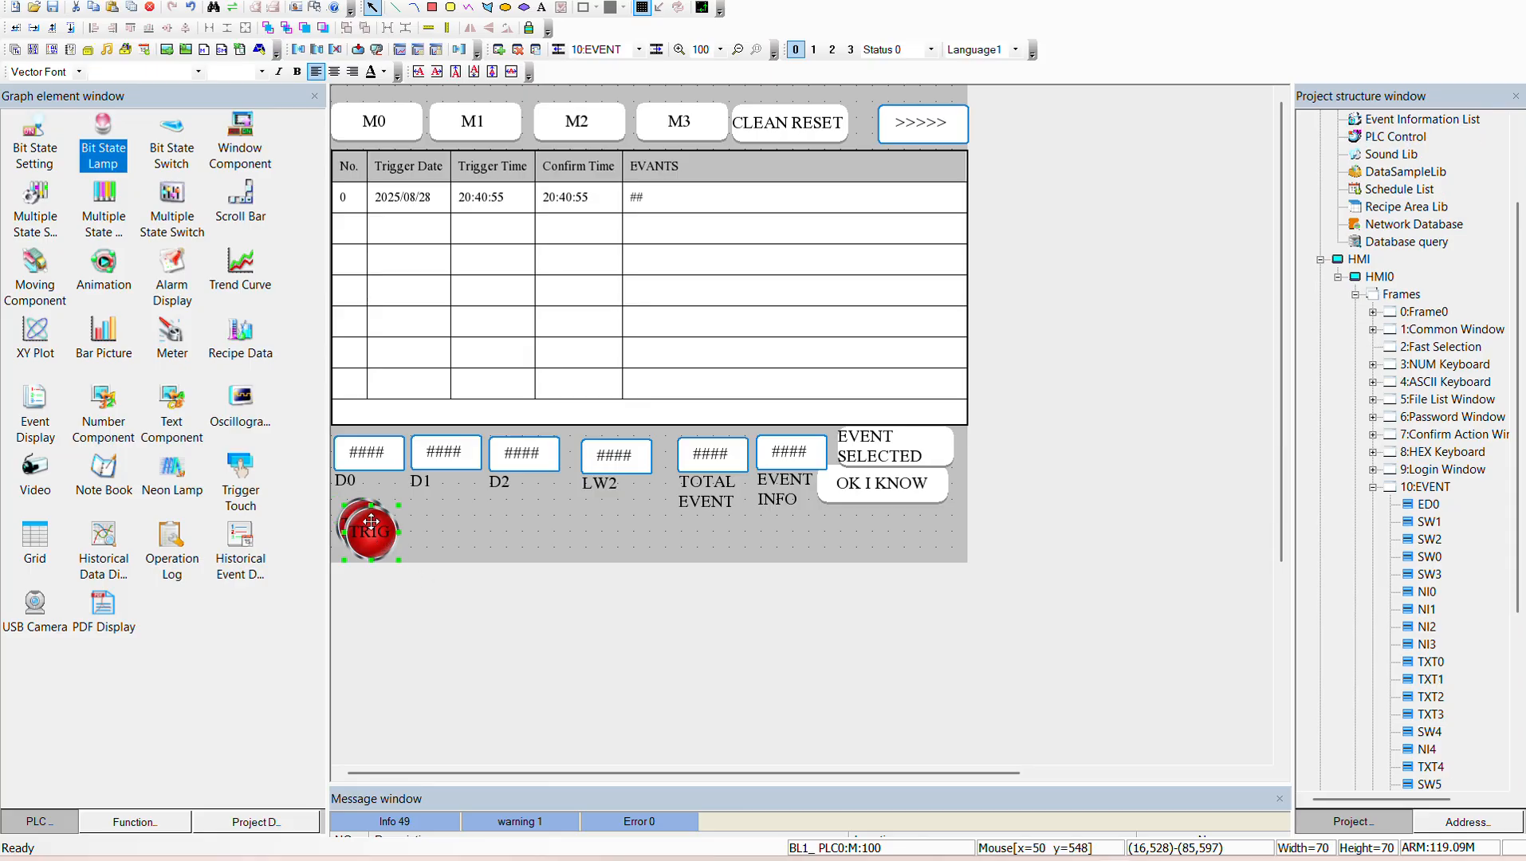
Step: Place a copy of the TRIG lamp beside it and set the copy's read address to M101
left_click_drag(363, 520, 426, 522)
double_click(426, 523)
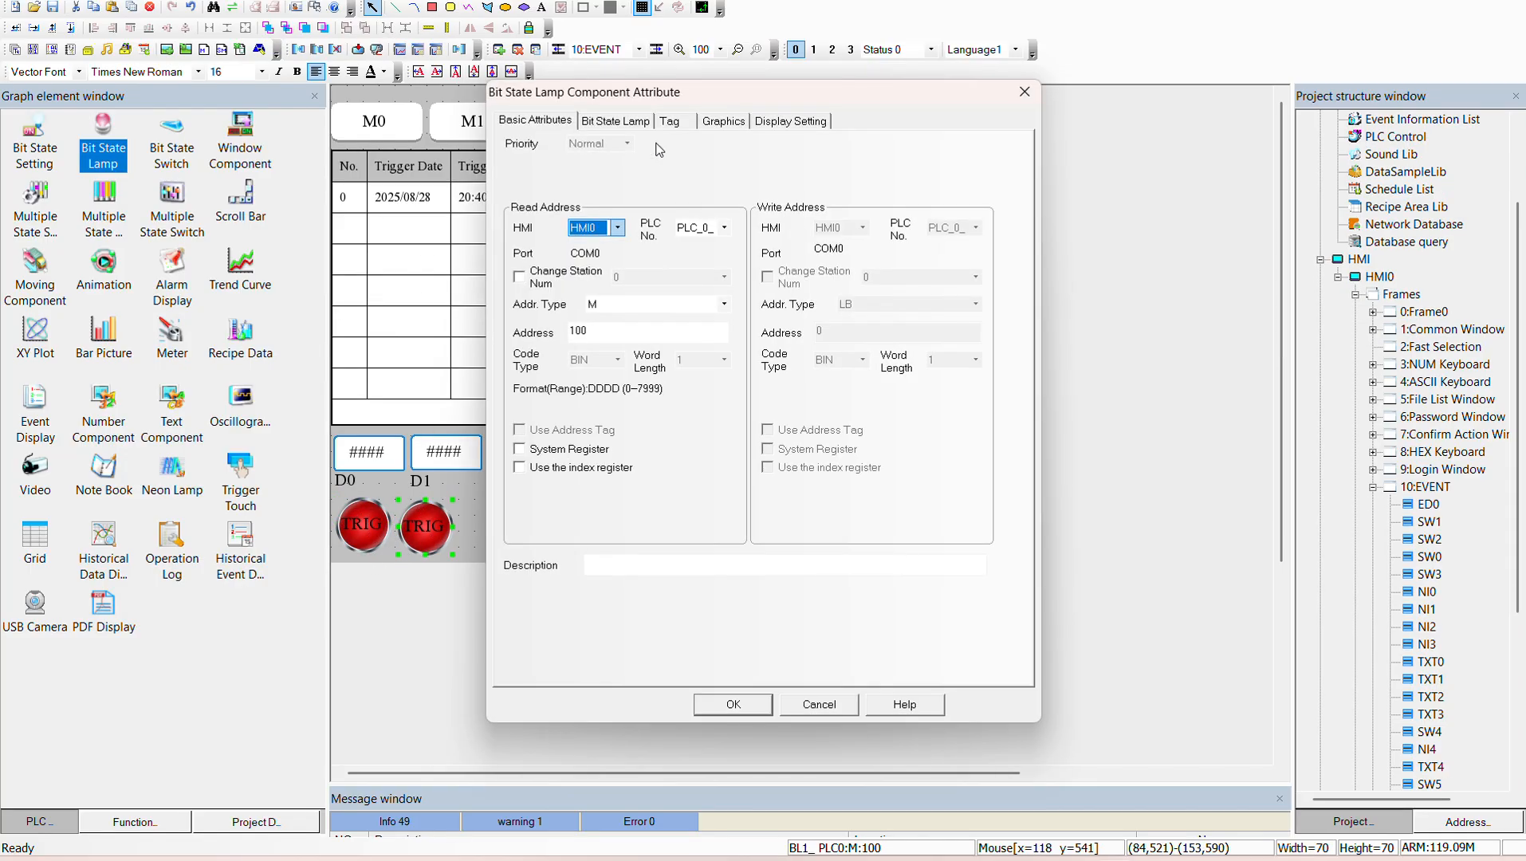
left_click(582, 331)
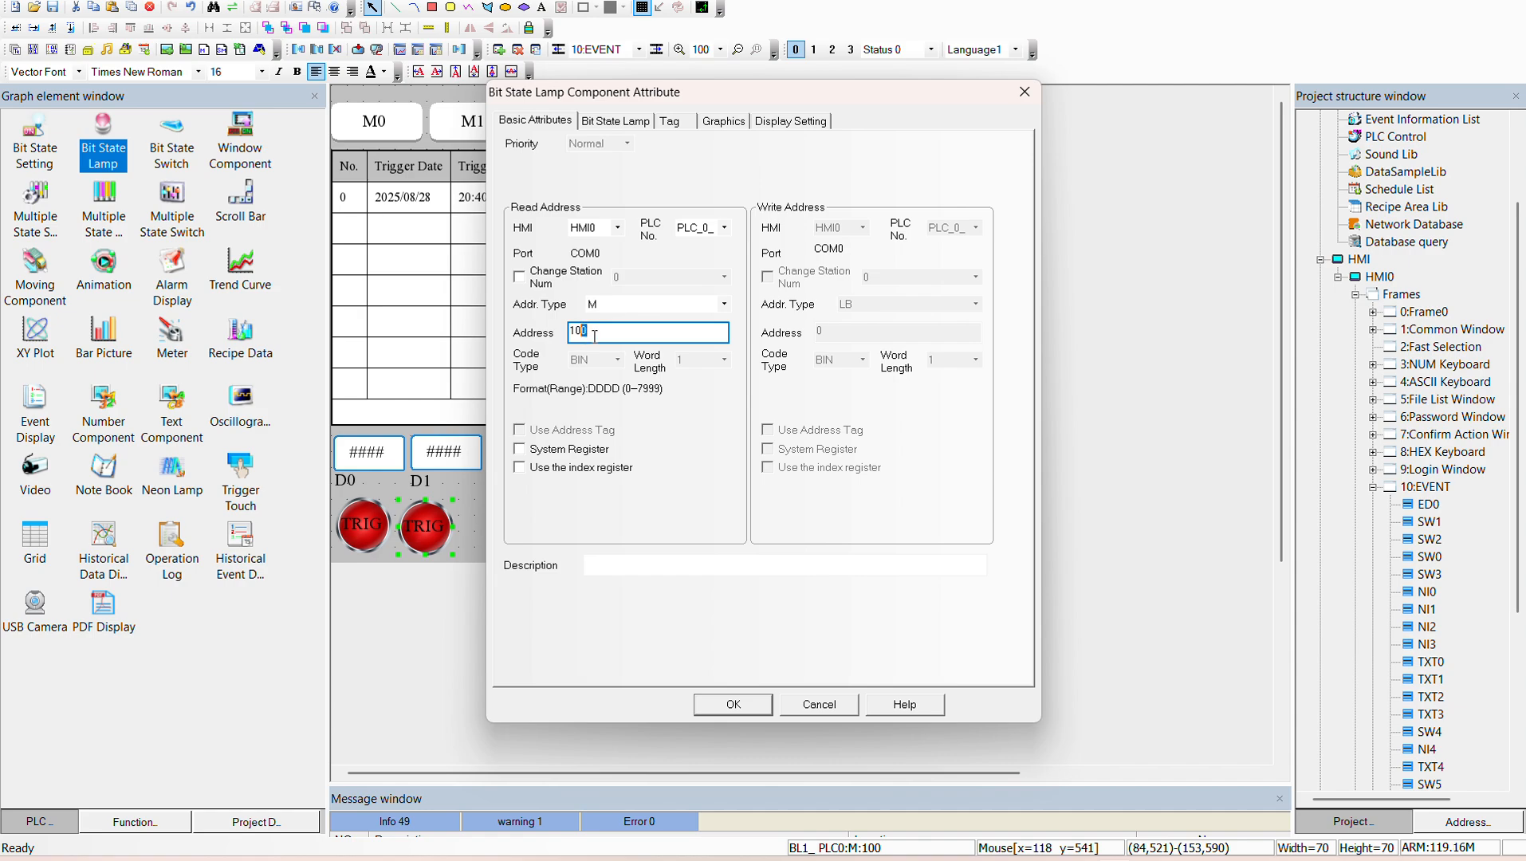
Step: Change the second lamp's tag to CONF for states 0 and 1 and accept its attributes
left_click(604, 121)
left_click(662, 121)
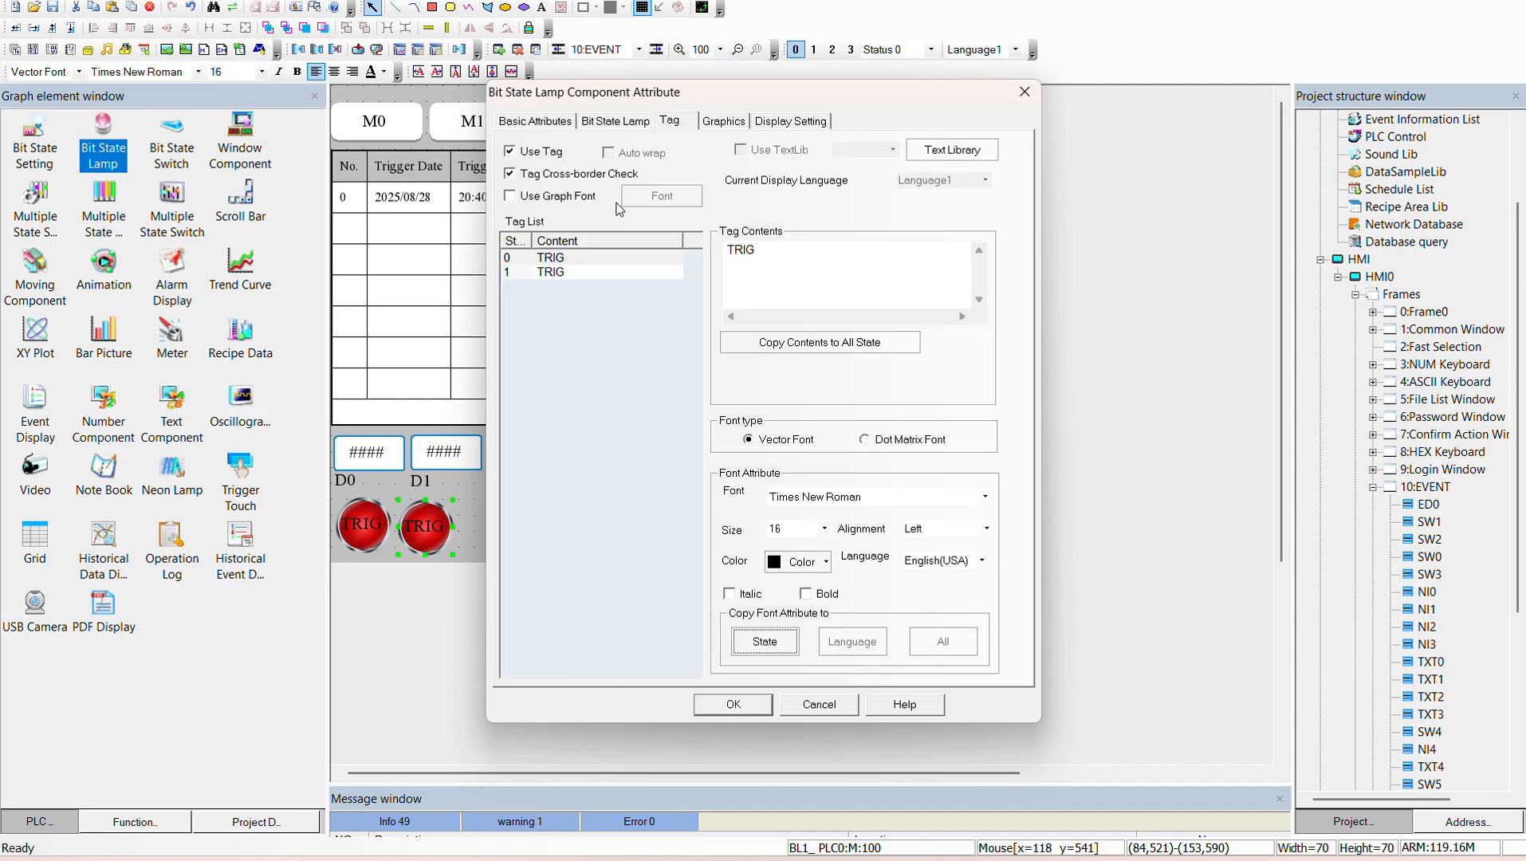
left_click(631, 271)
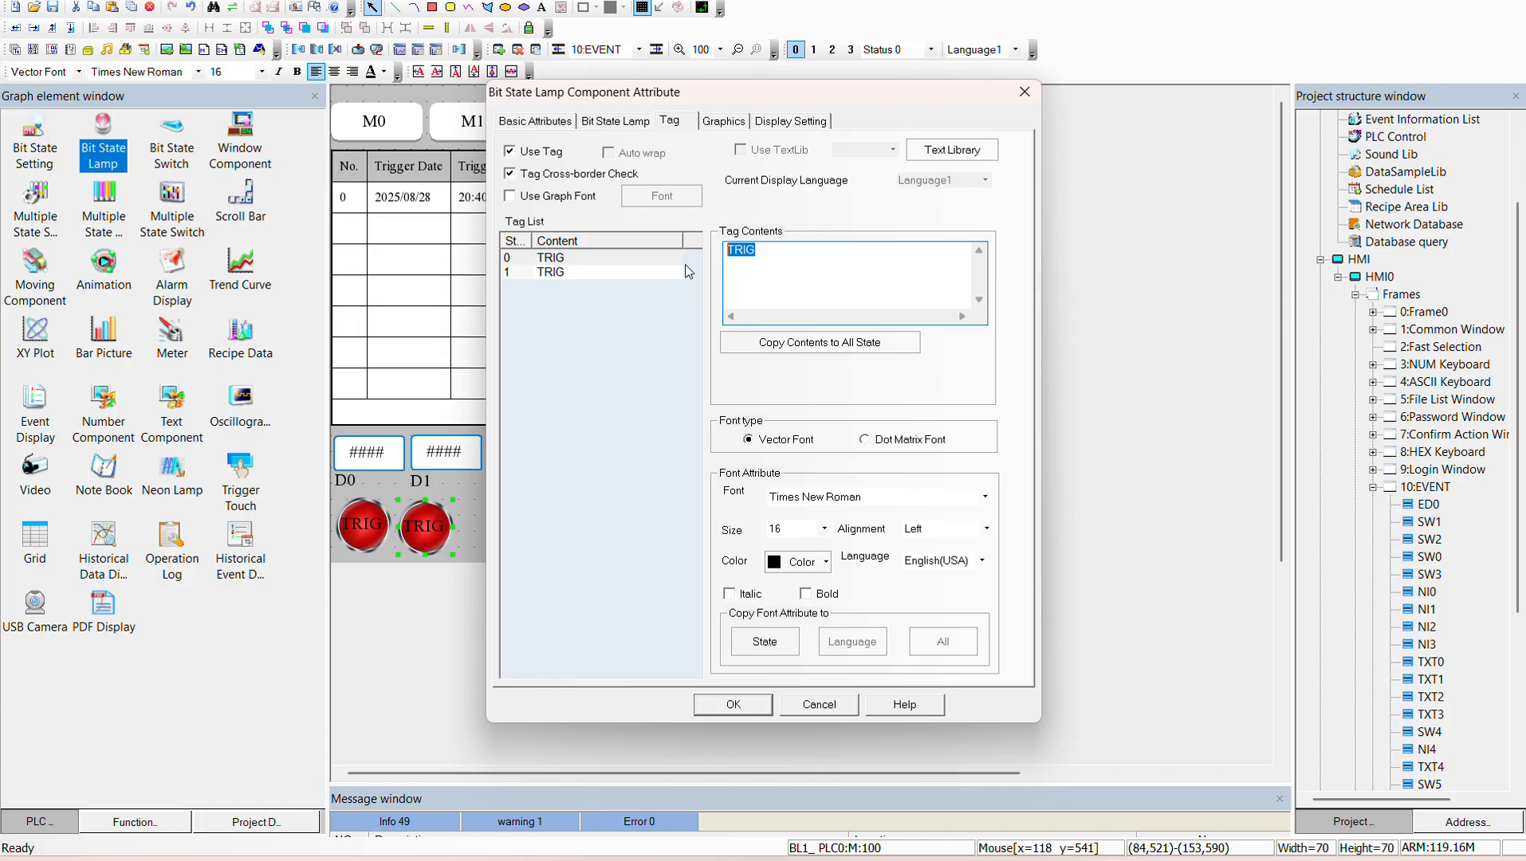
type("CONF")
left_click(785, 342)
key("ctrl+c")
left_click(547, 269)
left_click_drag(813, 259, 628, 285)
key("ctrl+v")
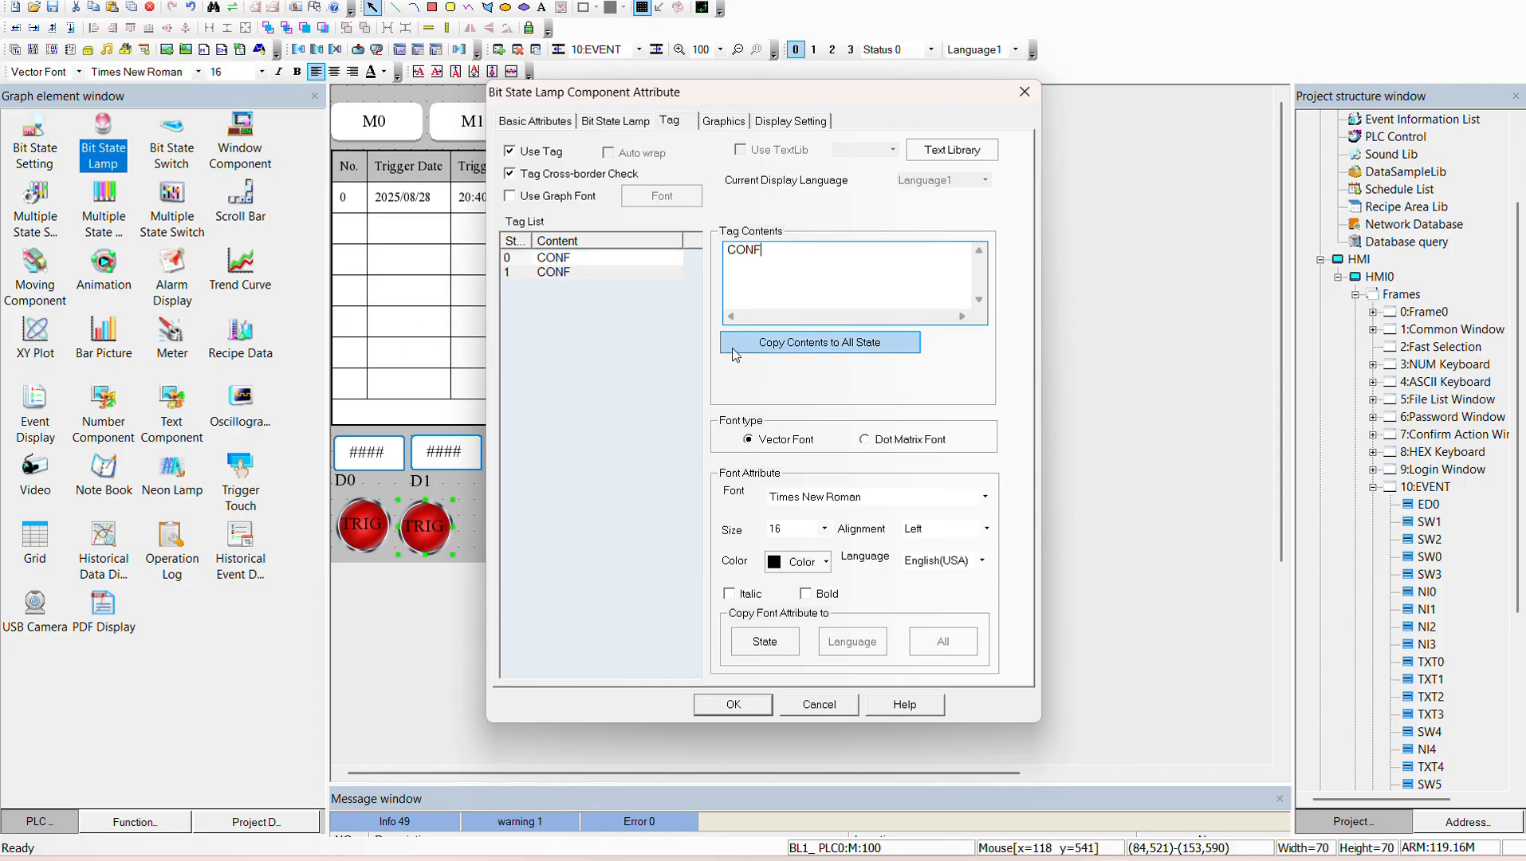
left_click(733, 705)
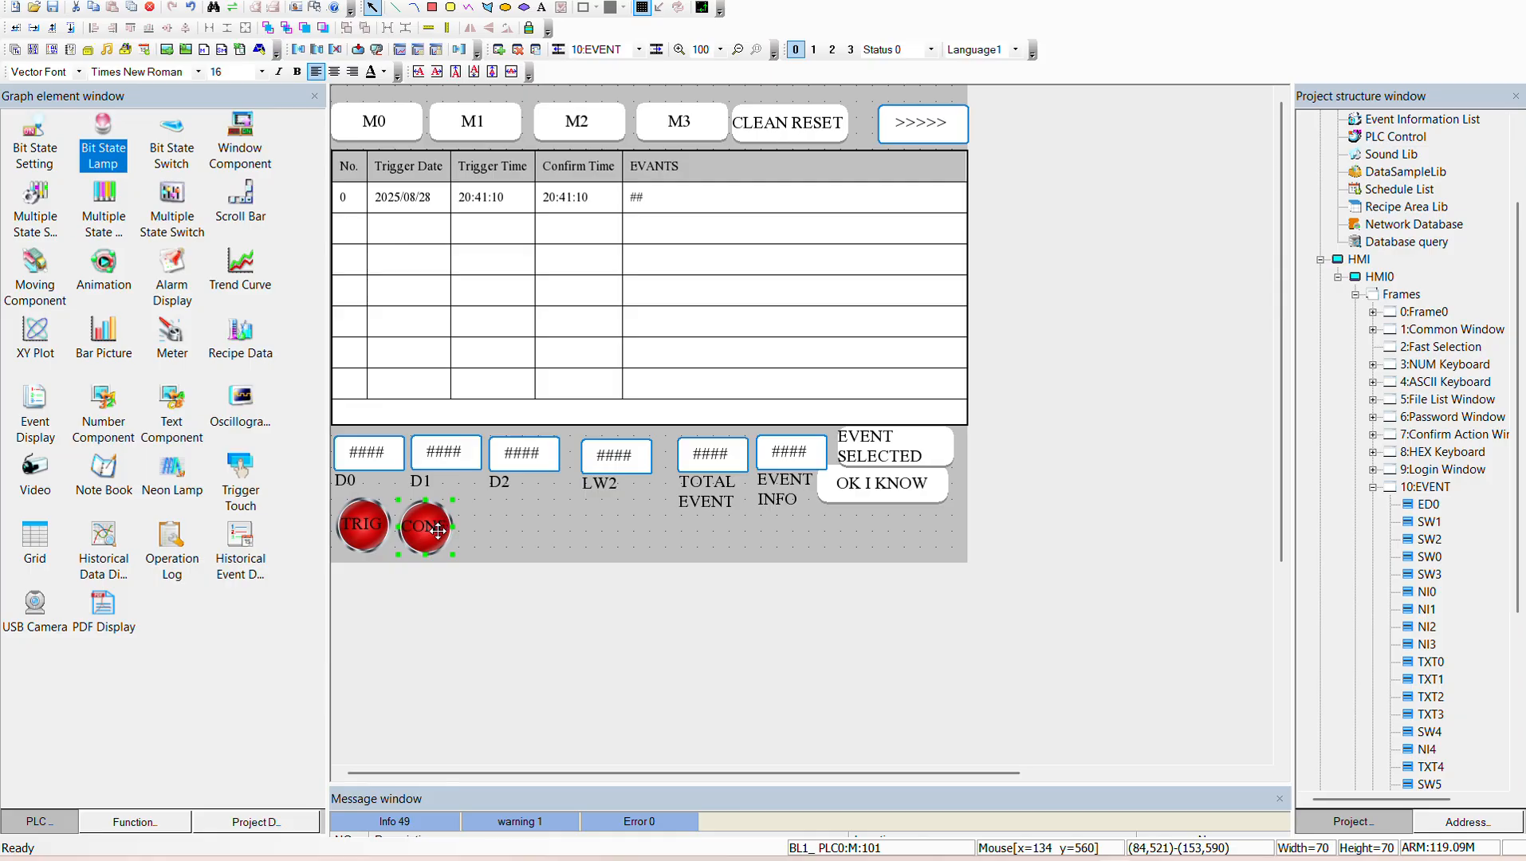
Step: Paste another copy of the lamp below the D2 display and set its read address to M102
key("ctrl+v")
left_click_drag(448, 530, 507, 526)
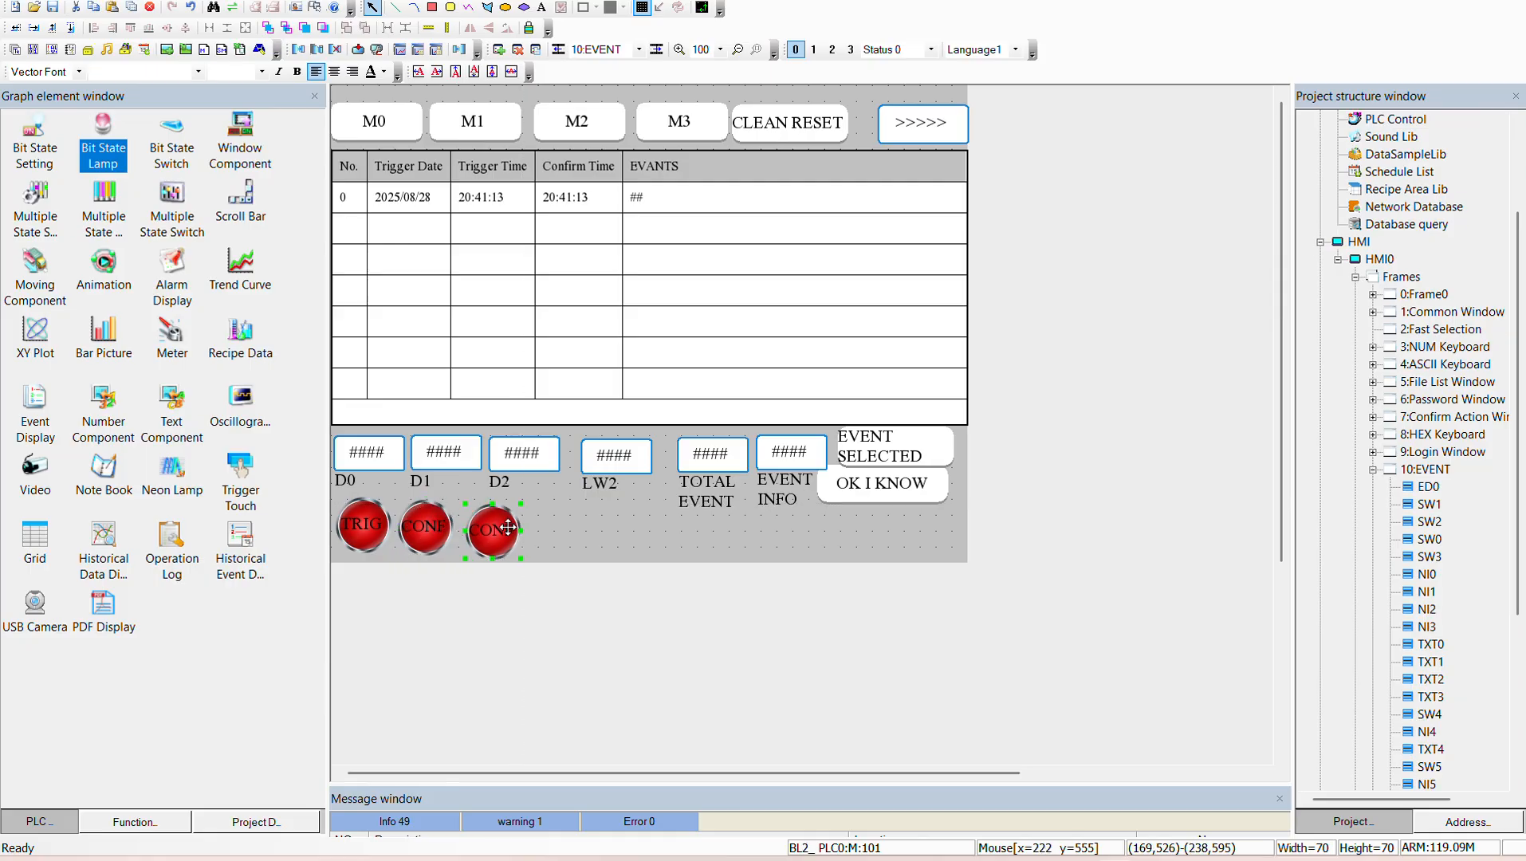
double_click(507, 526)
left_click(622, 332)
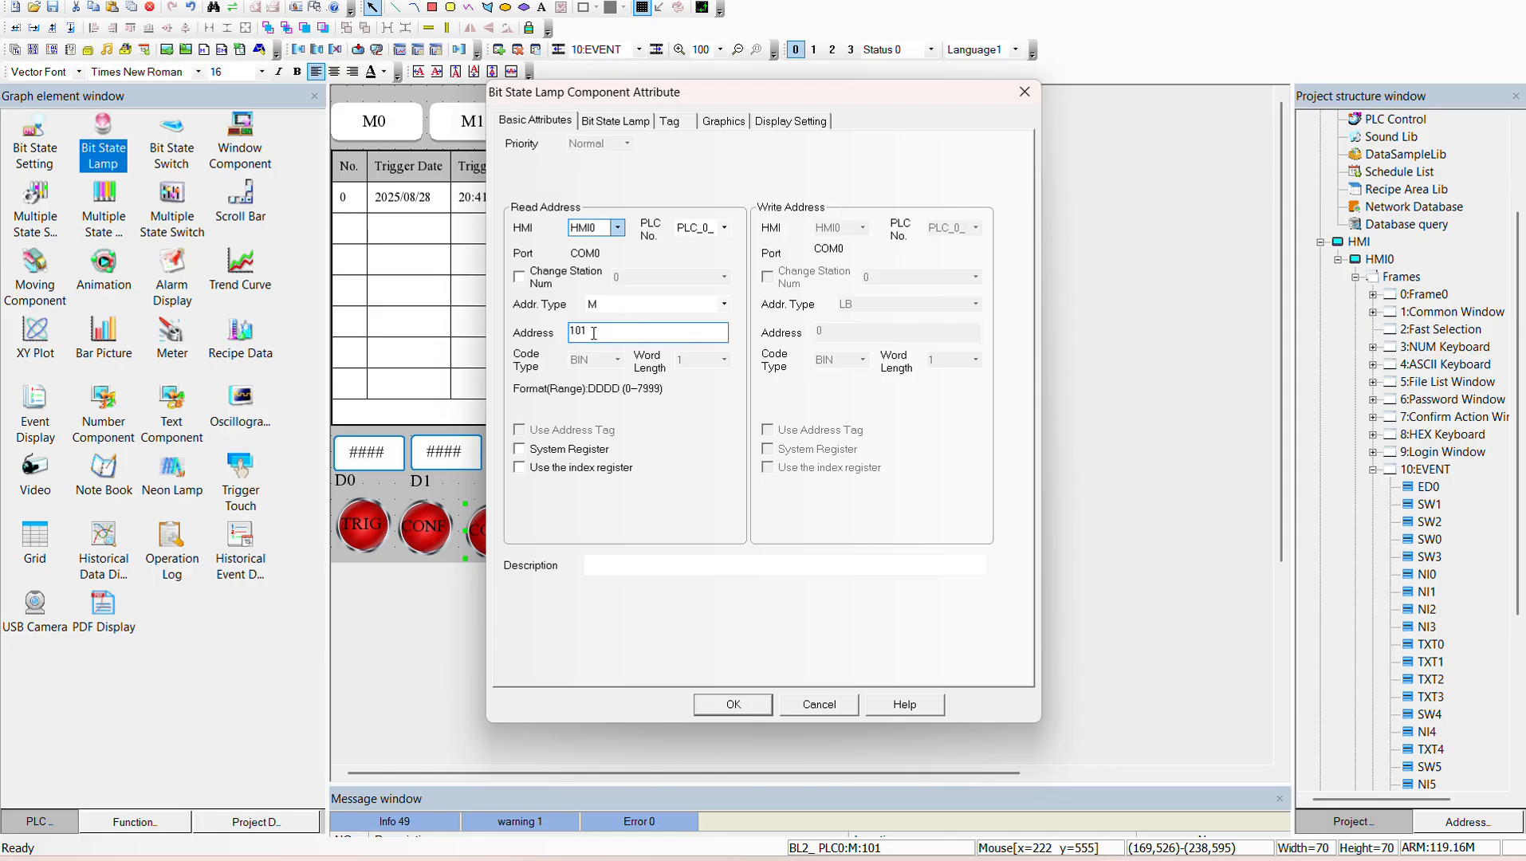
key("BackSpace")
type("2")
Step: Change the third lamp's tag to RESU for both states, accept it, and align the lamp with the other two
left_click(642, 126)
left_click(672, 124)
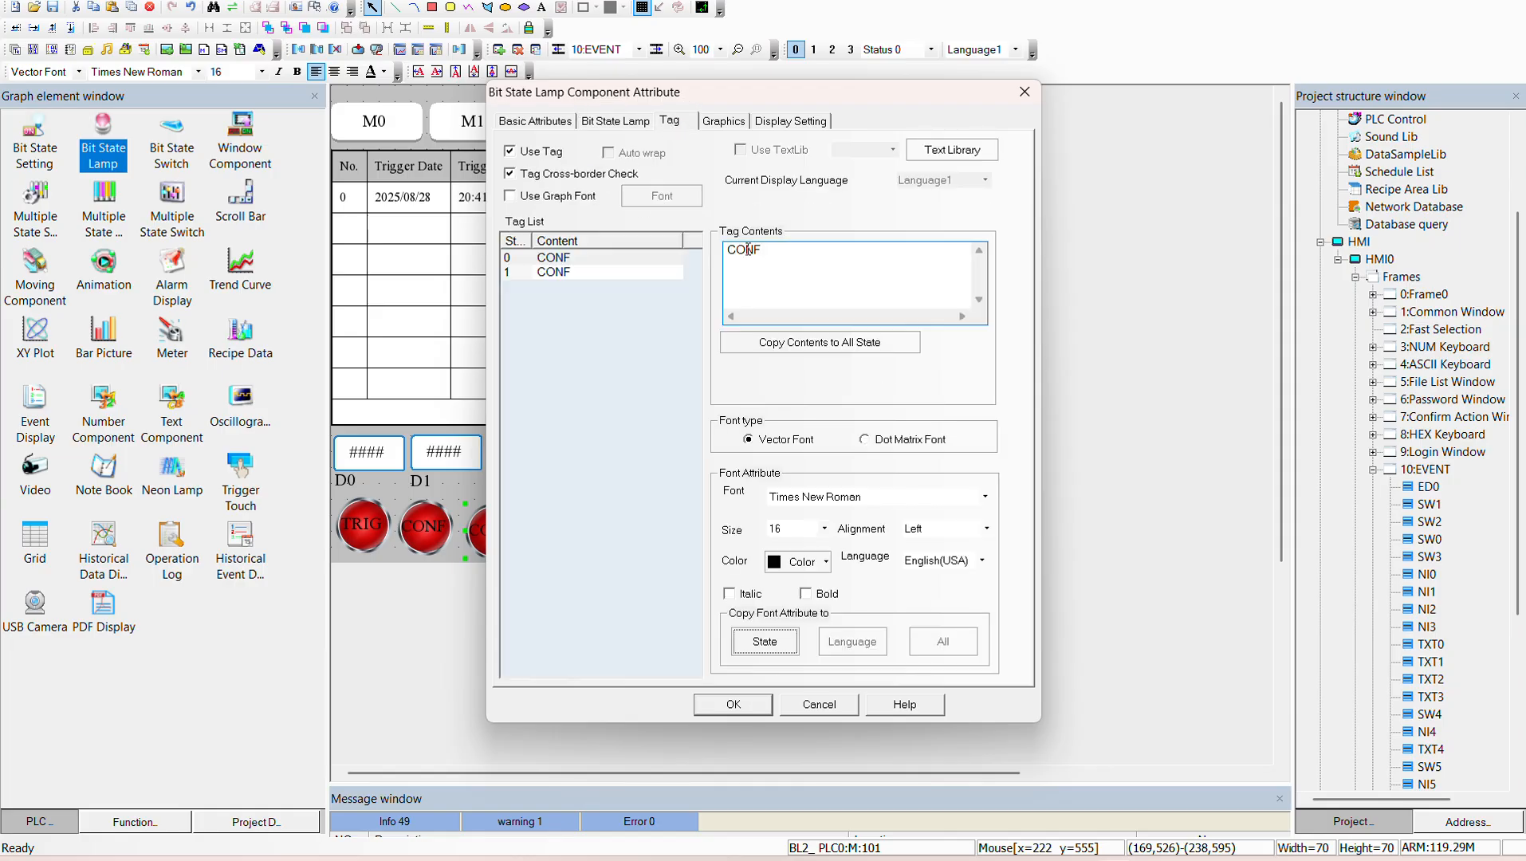
type("RES")
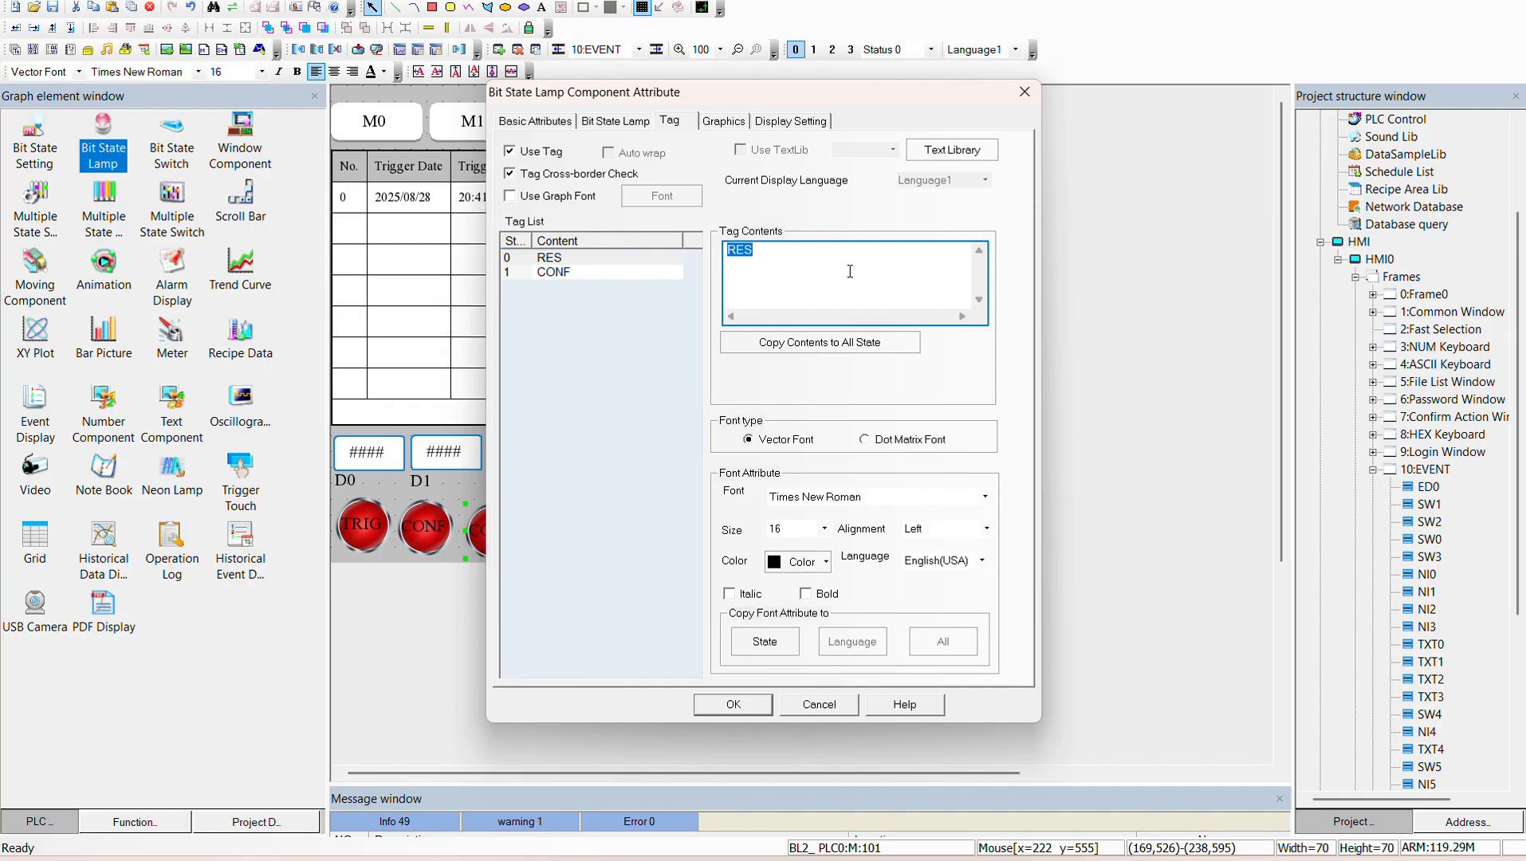
left_click(788, 265)
left_click_drag(806, 264, 638, 284)
left_click(605, 270)
type("RESU")
left_click(733, 704)
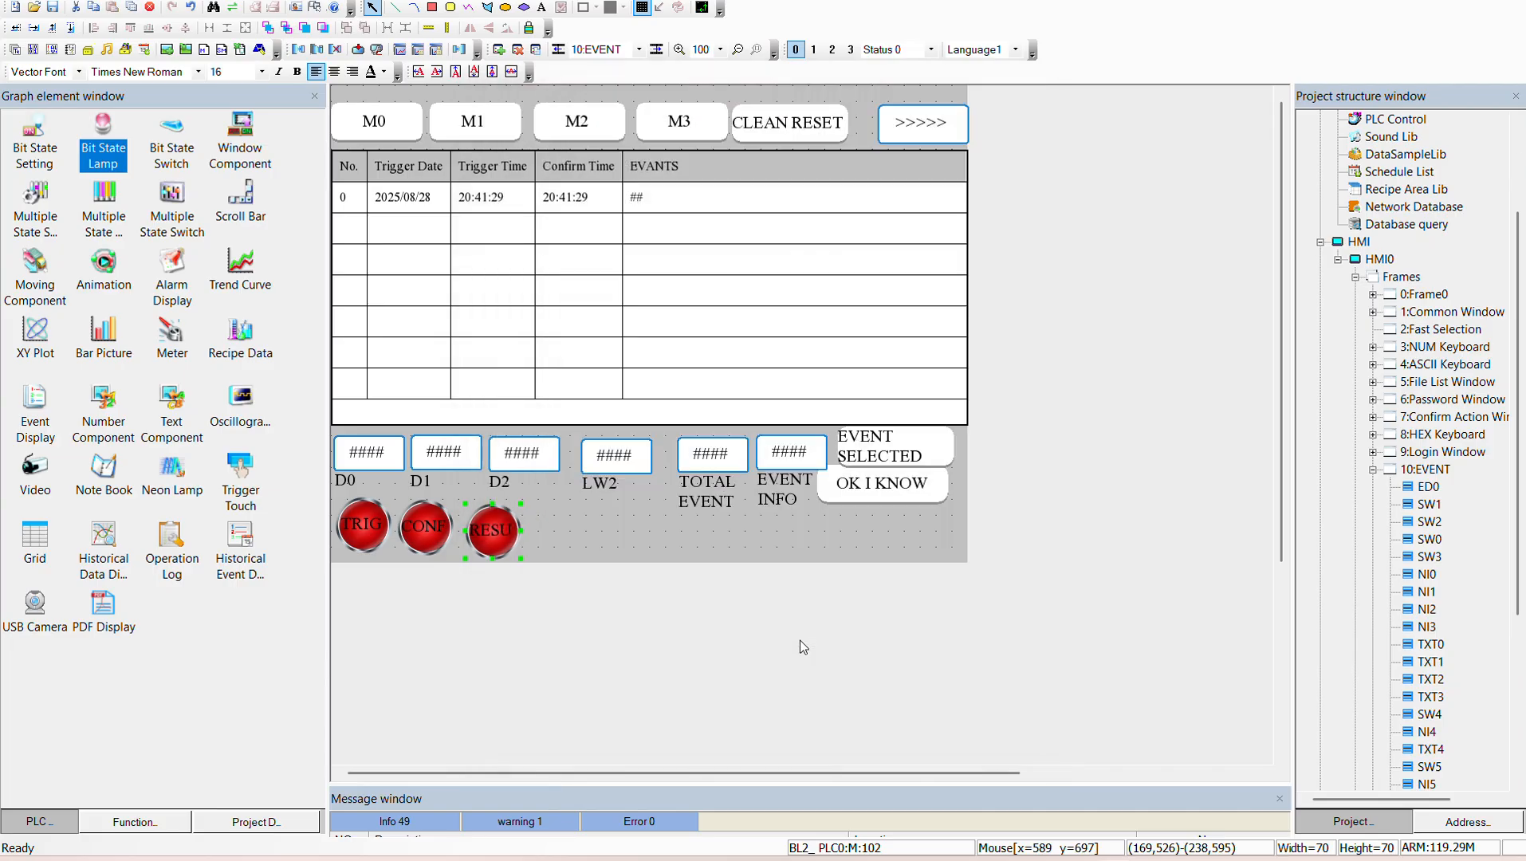
left_click_drag(497, 527, 500, 523)
left_click(580, 511)
Step: Build the project and start an offline simulation of HMI0
left_click(493, 0)
left_click(469, 121)
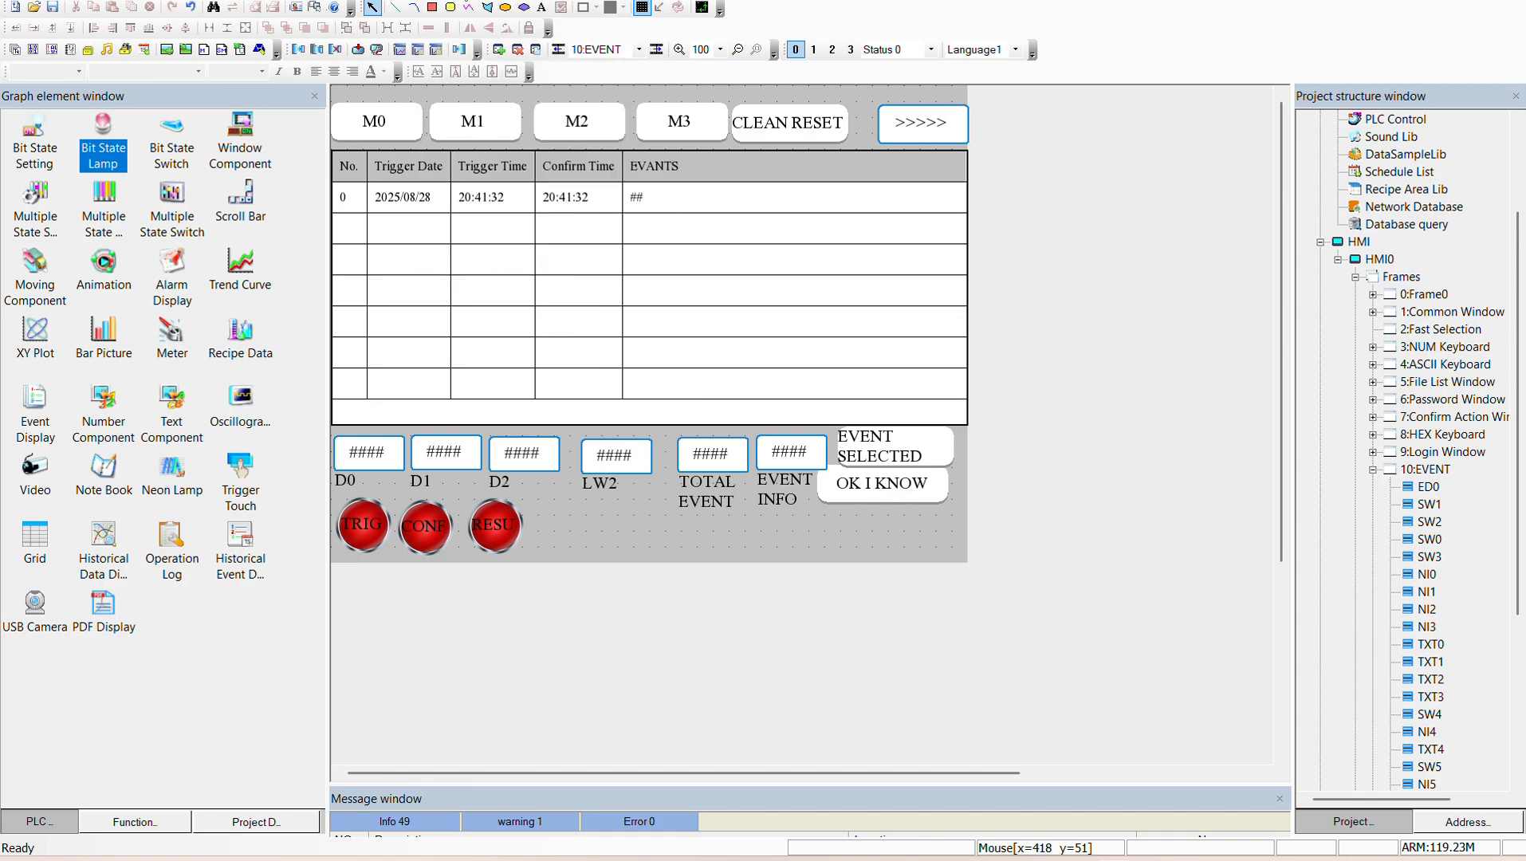
left_click(437, 1)
left_click(472, 123)
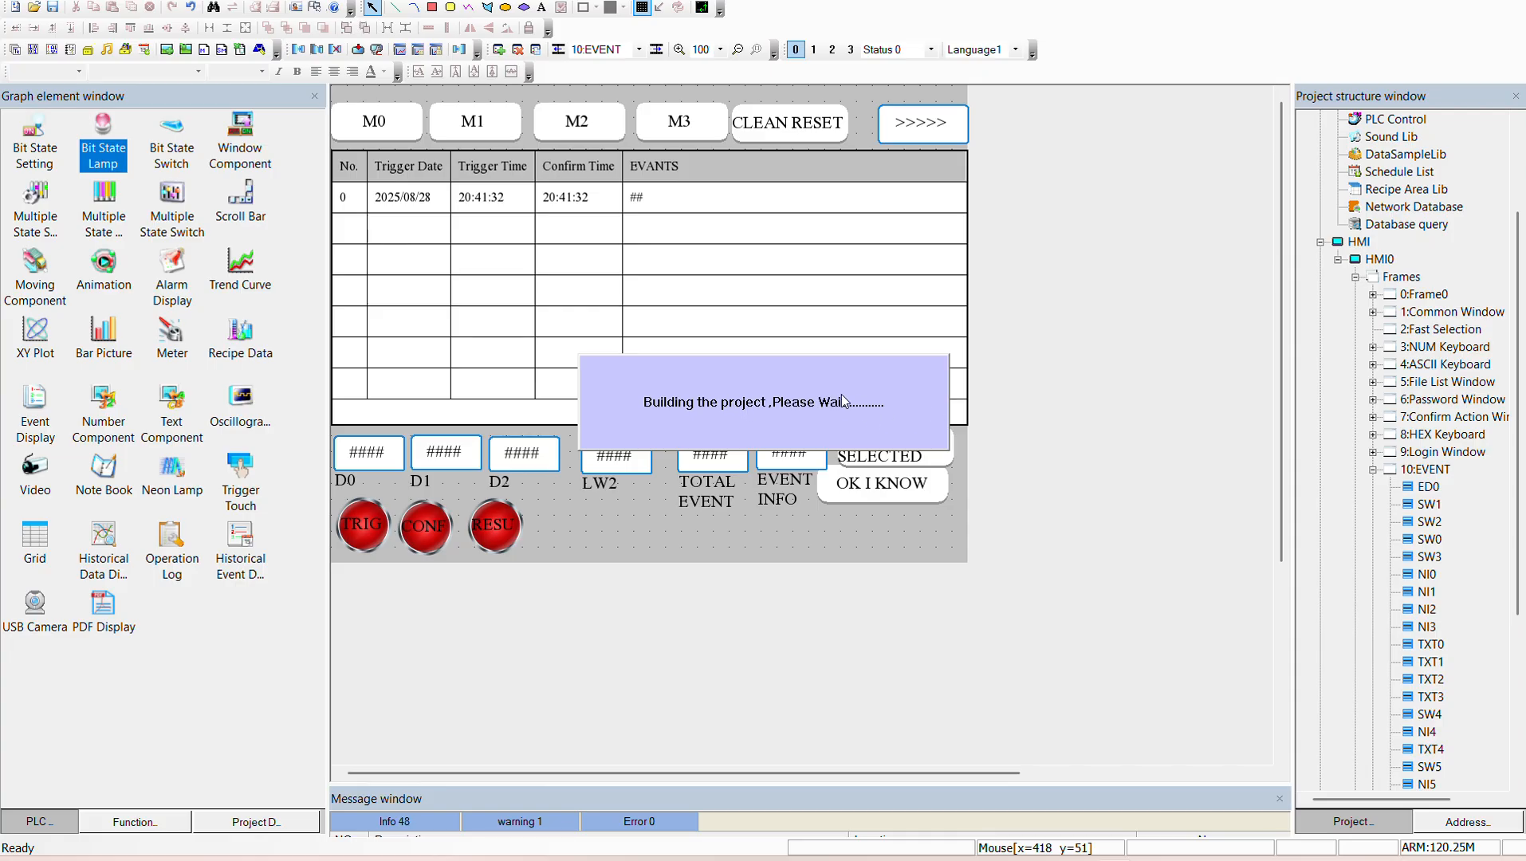
left_click(989, 194)
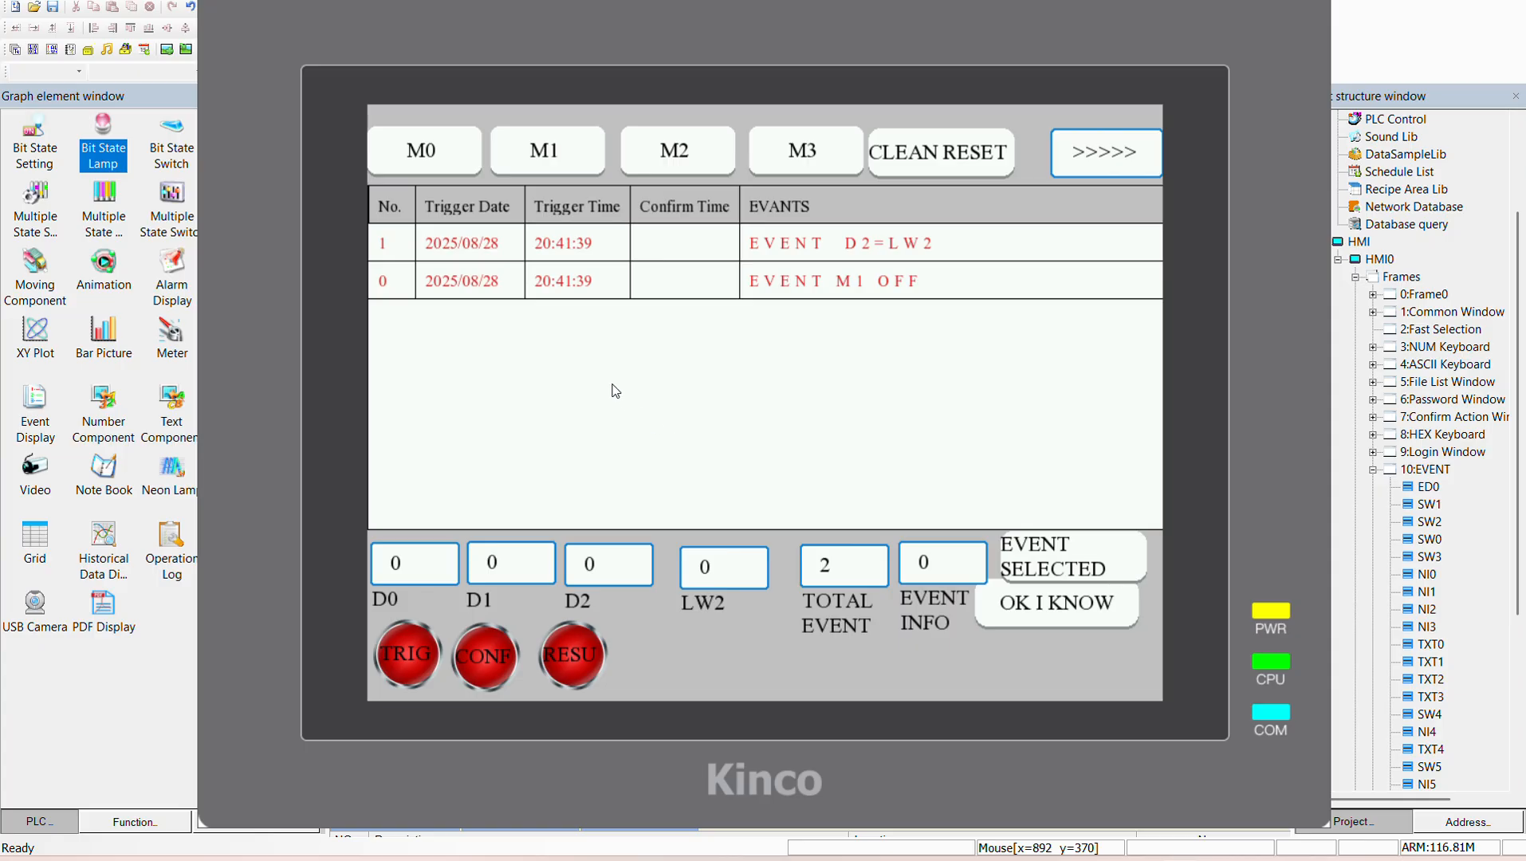
Step: Test the lamps by switching M0 on, confirming the M0 ON event in the event table, and switching M0 off
left_click(457, 143)
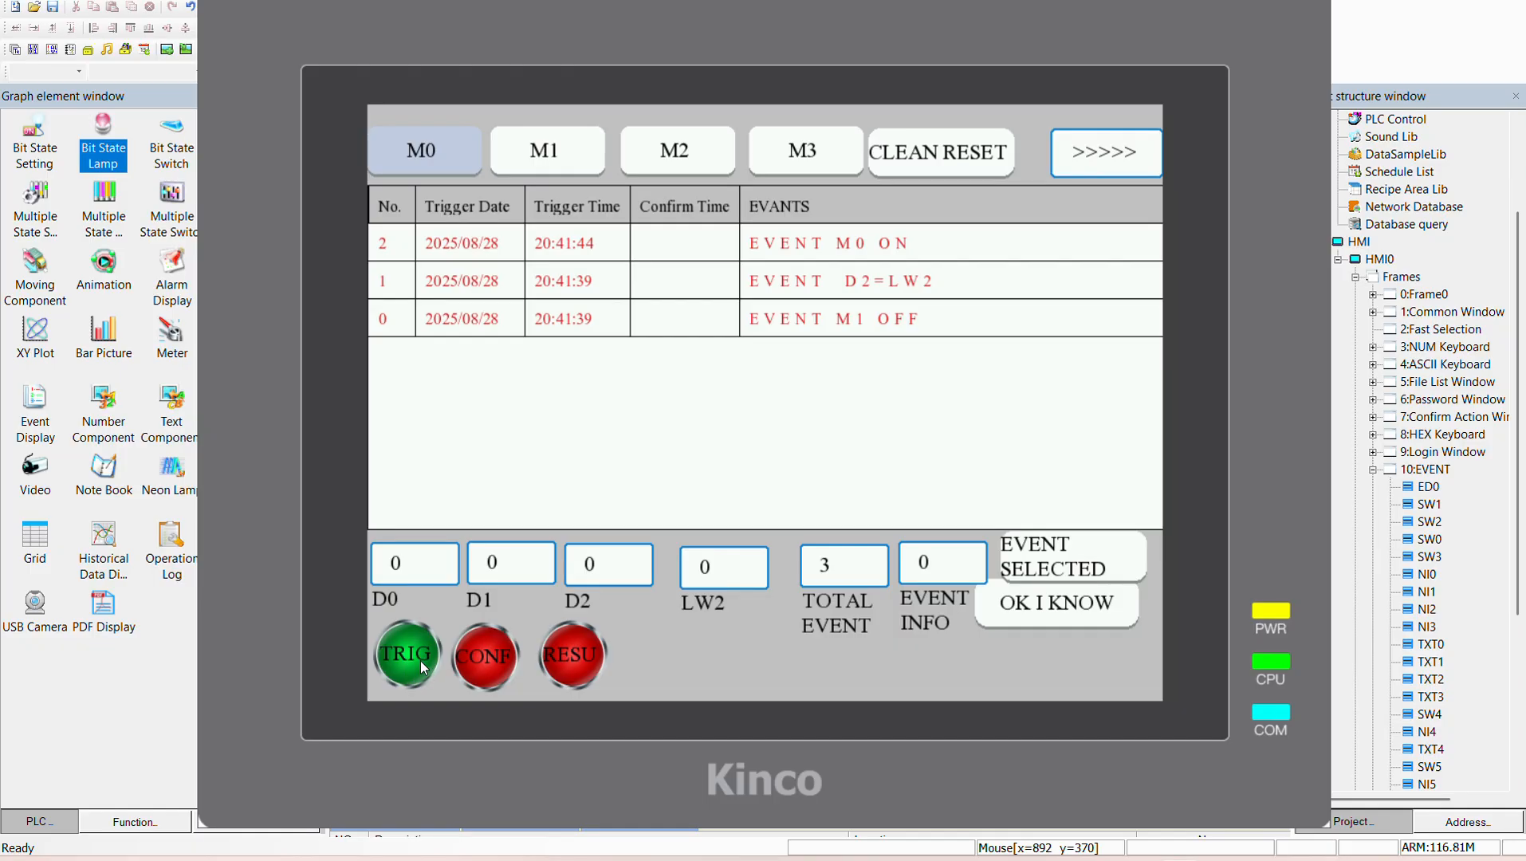
left_click(659, 244)
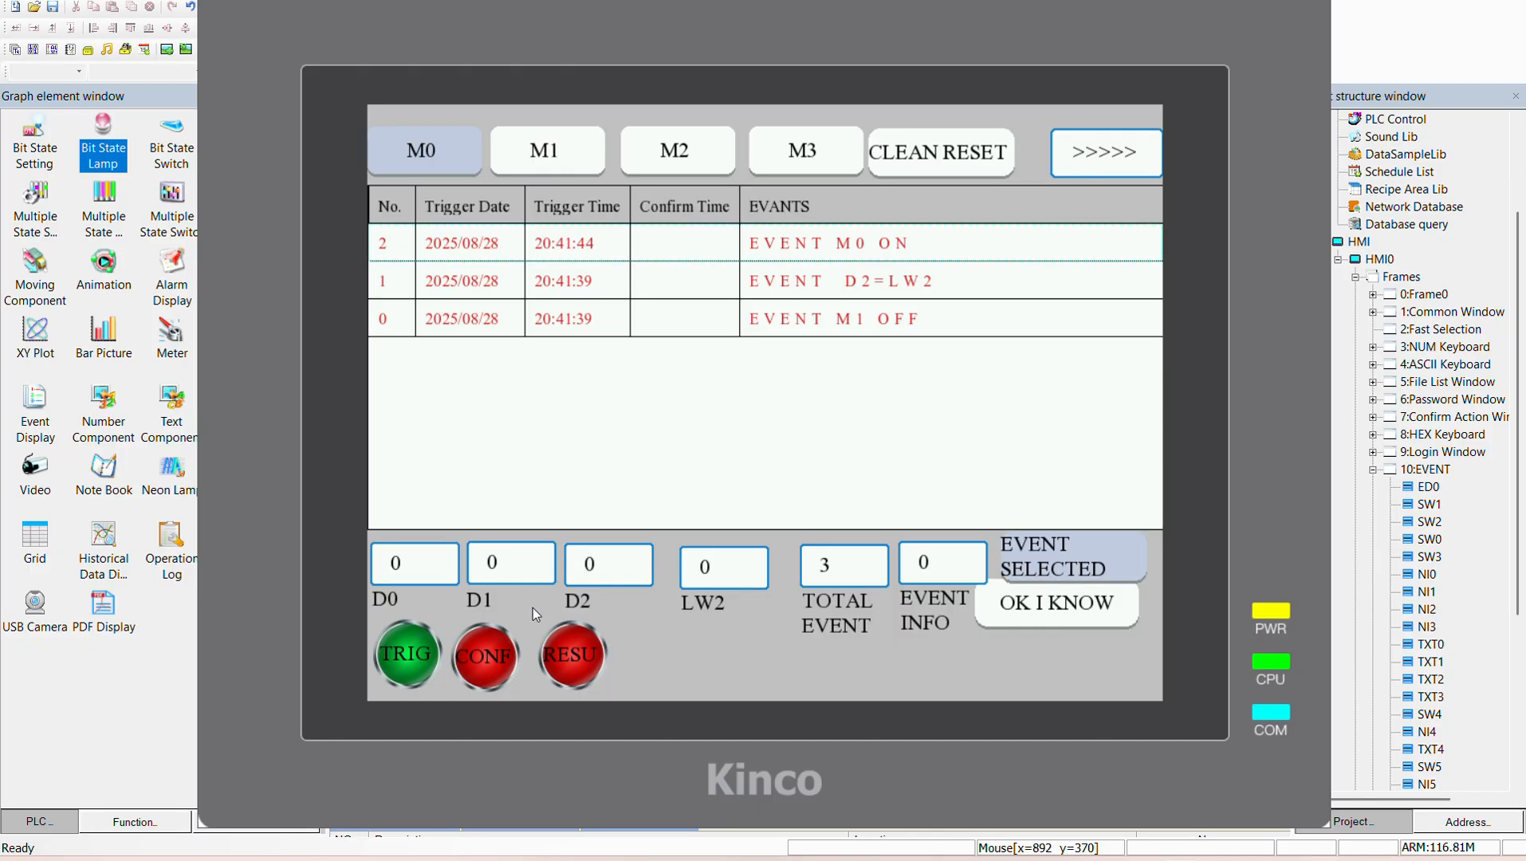
left_click(691, 247)
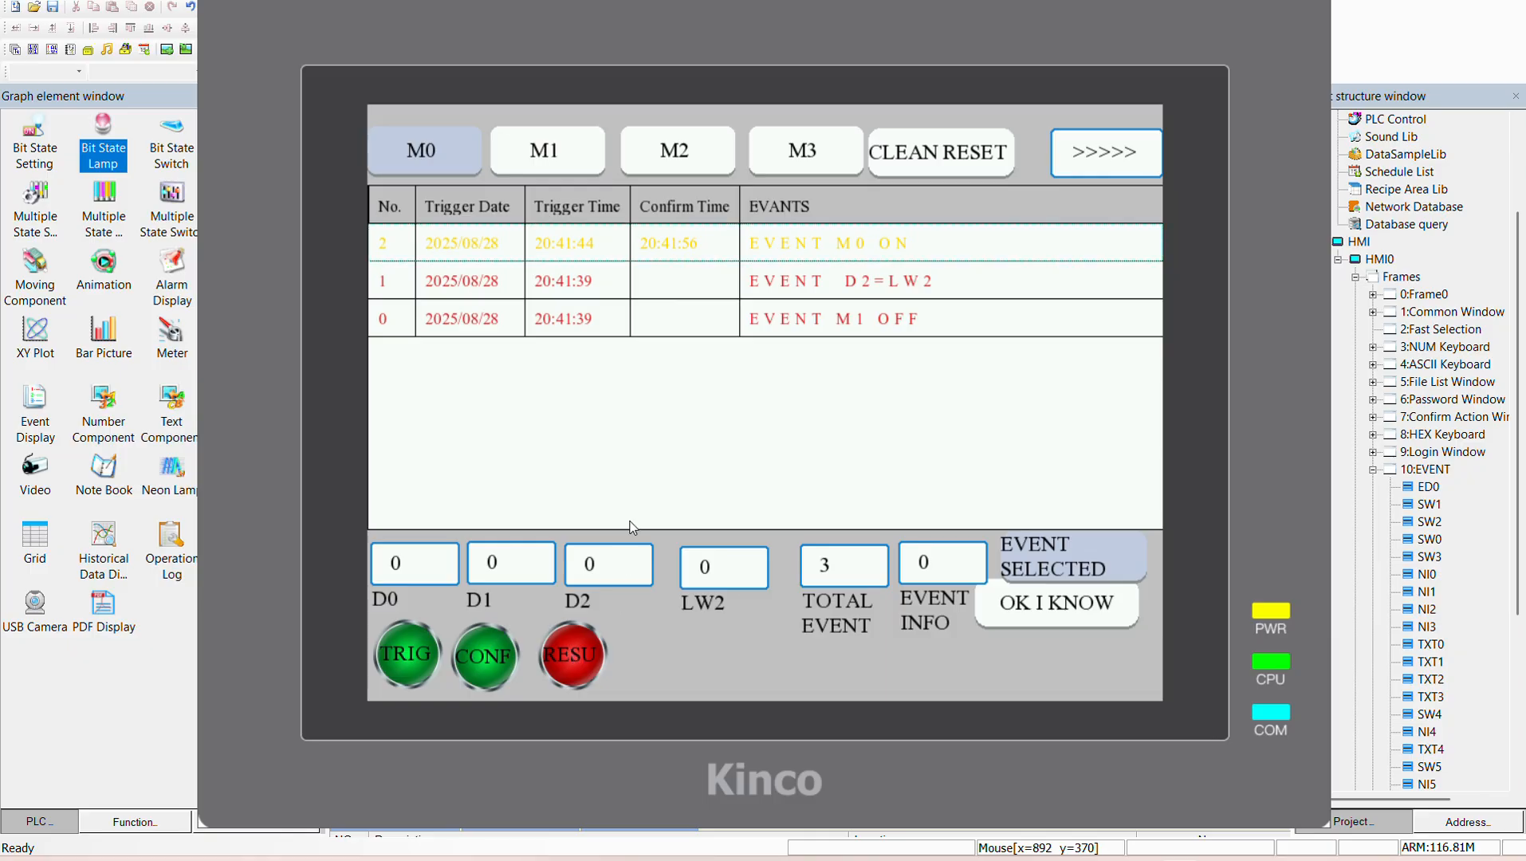
left_click(661, 248)
left_click(411, 152)
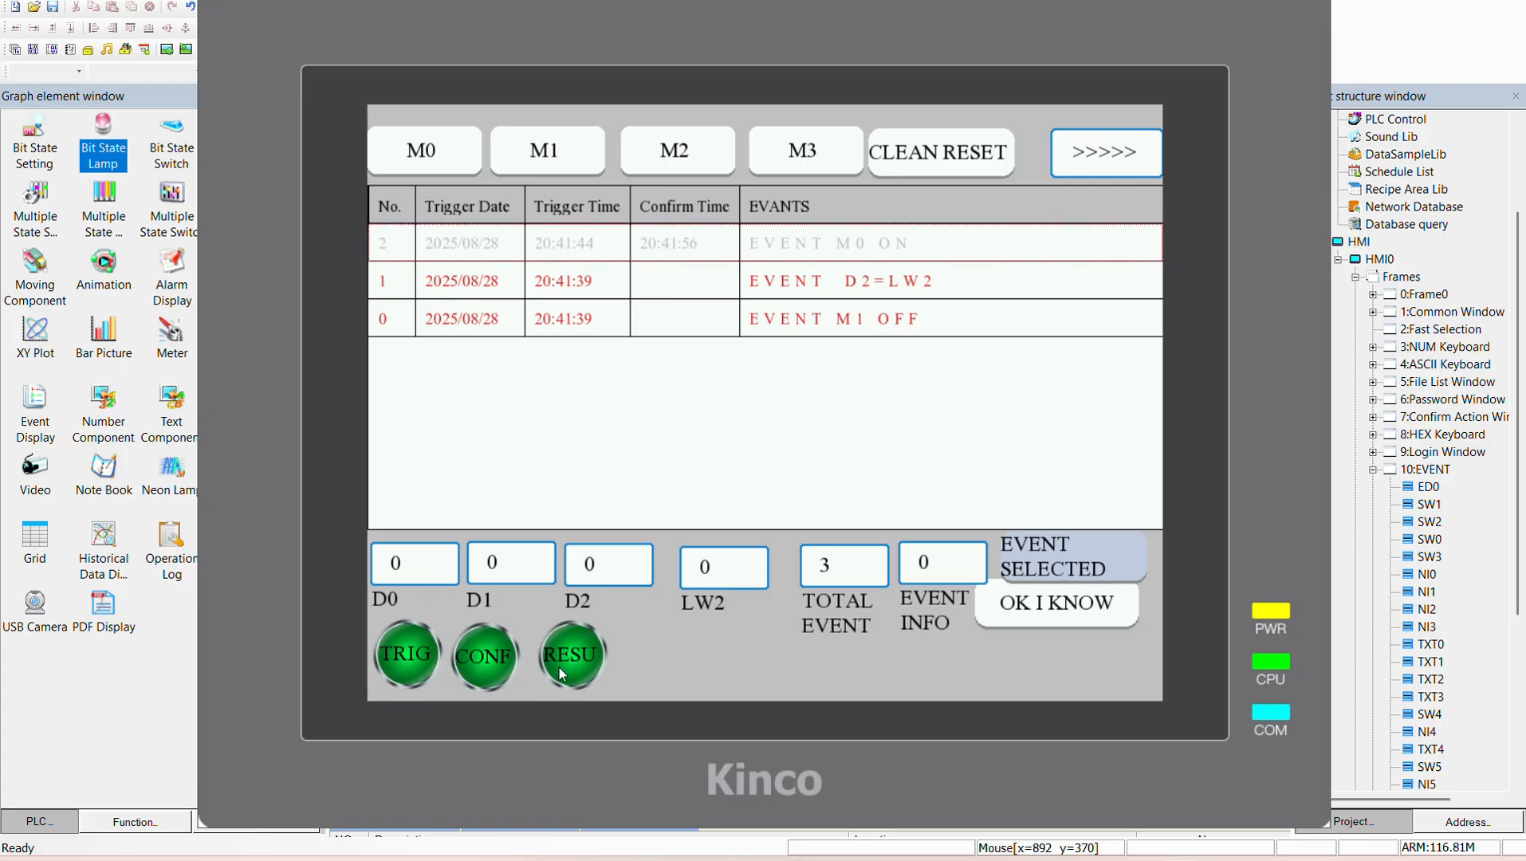
Step: Return to the project editor and open the extended attributes of the M0 ON event in the event information list
left_click(157, 688)
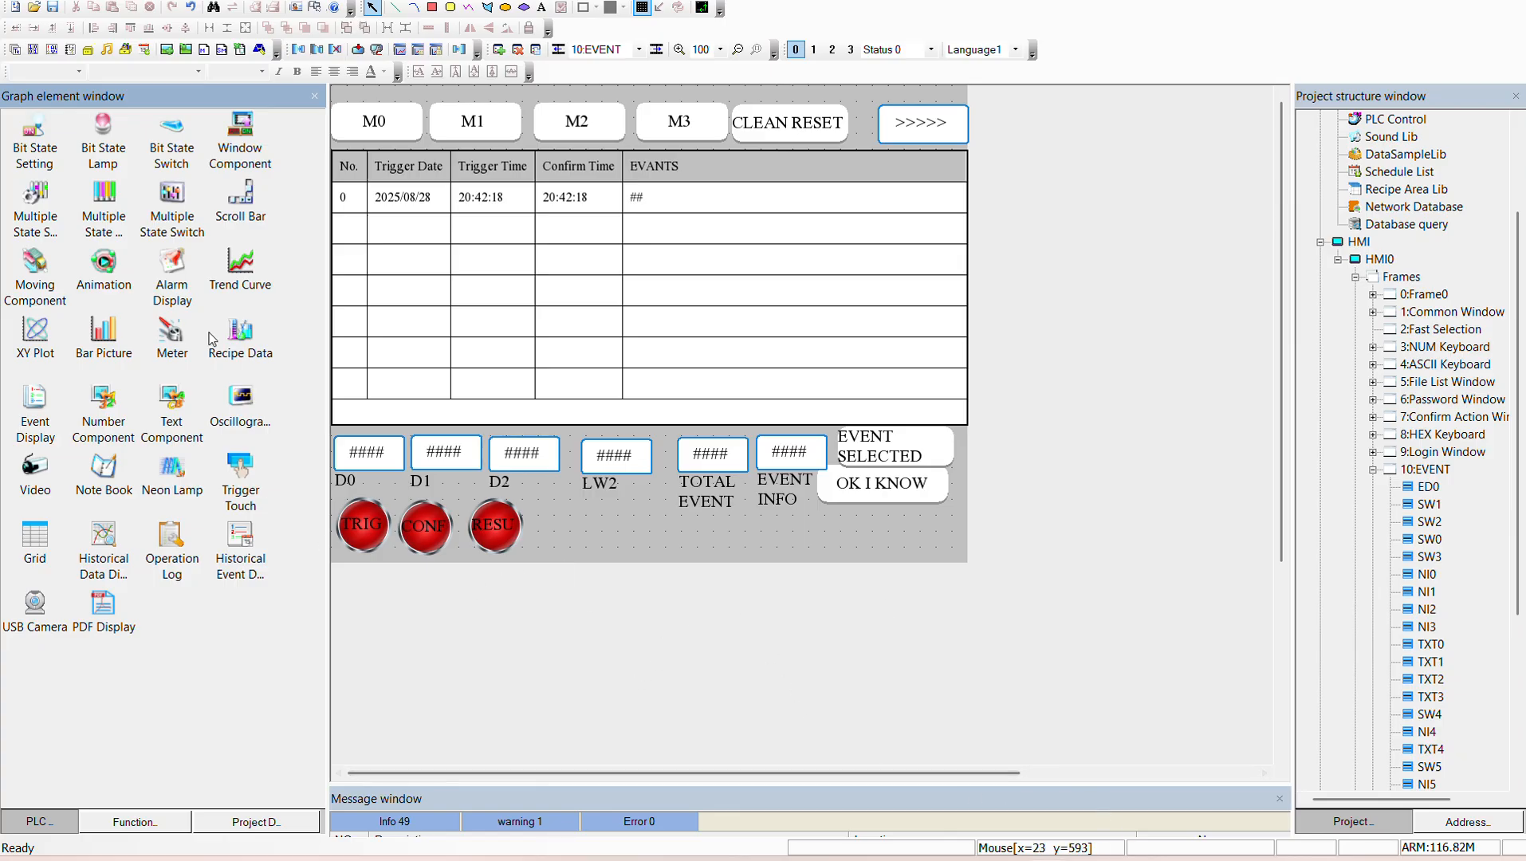
left_click(255, 821)
double_click(240, 140)
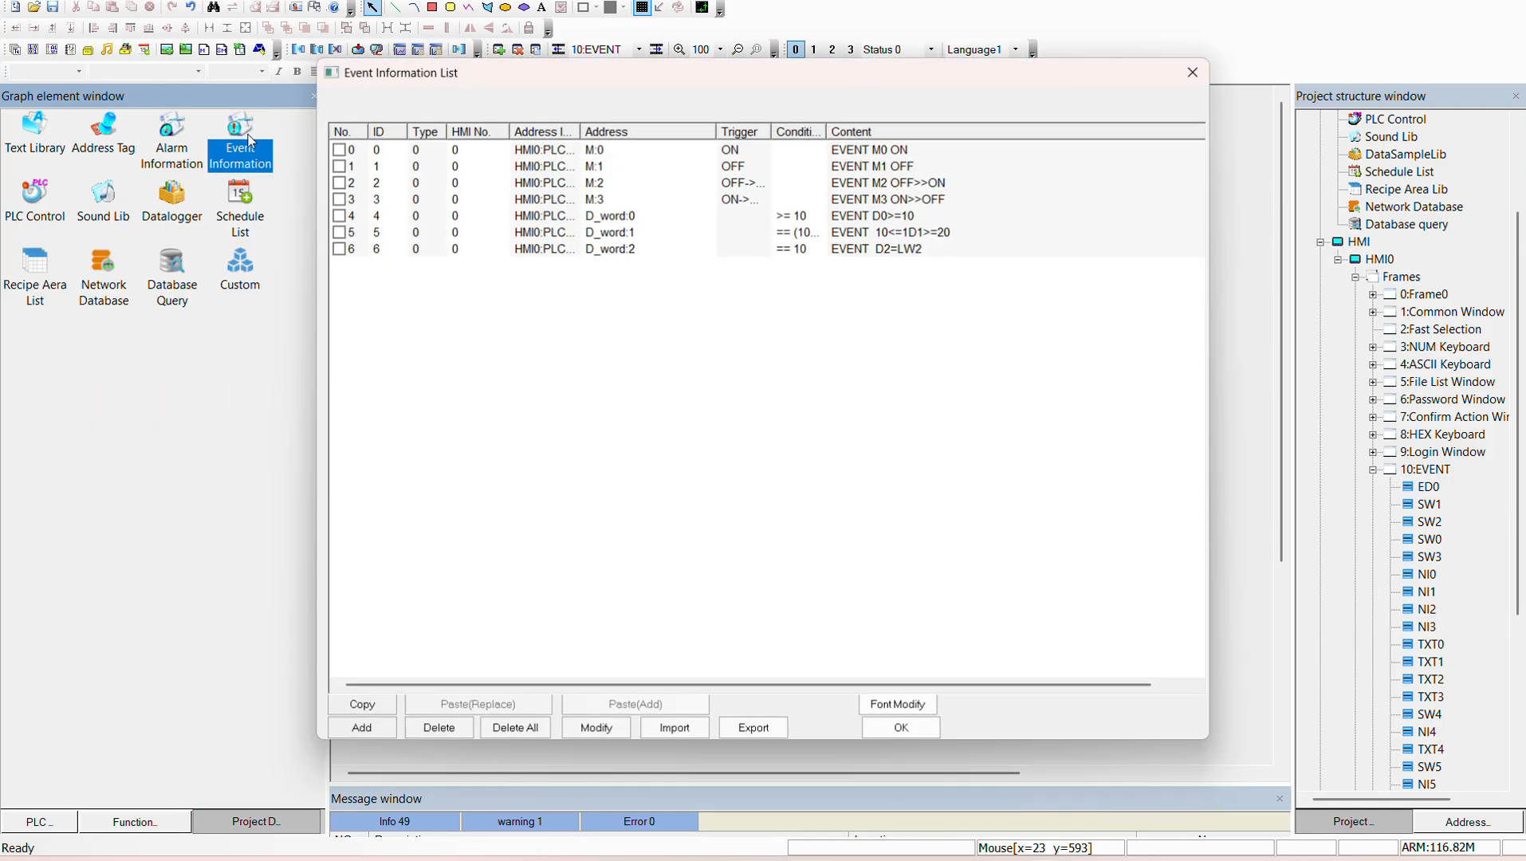
double_click(540, 147)
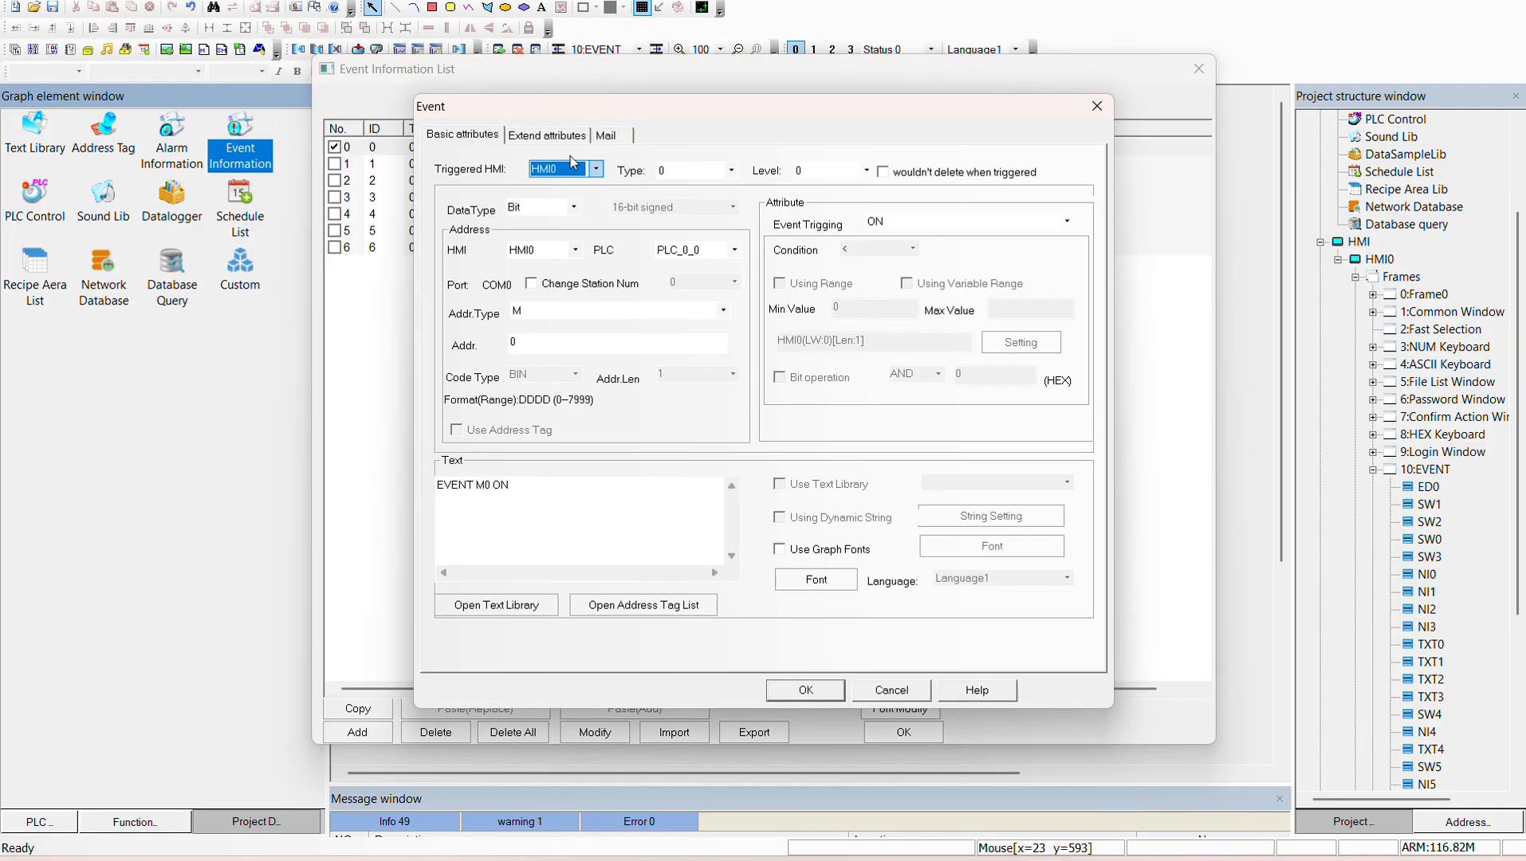
left_click(564, 142)
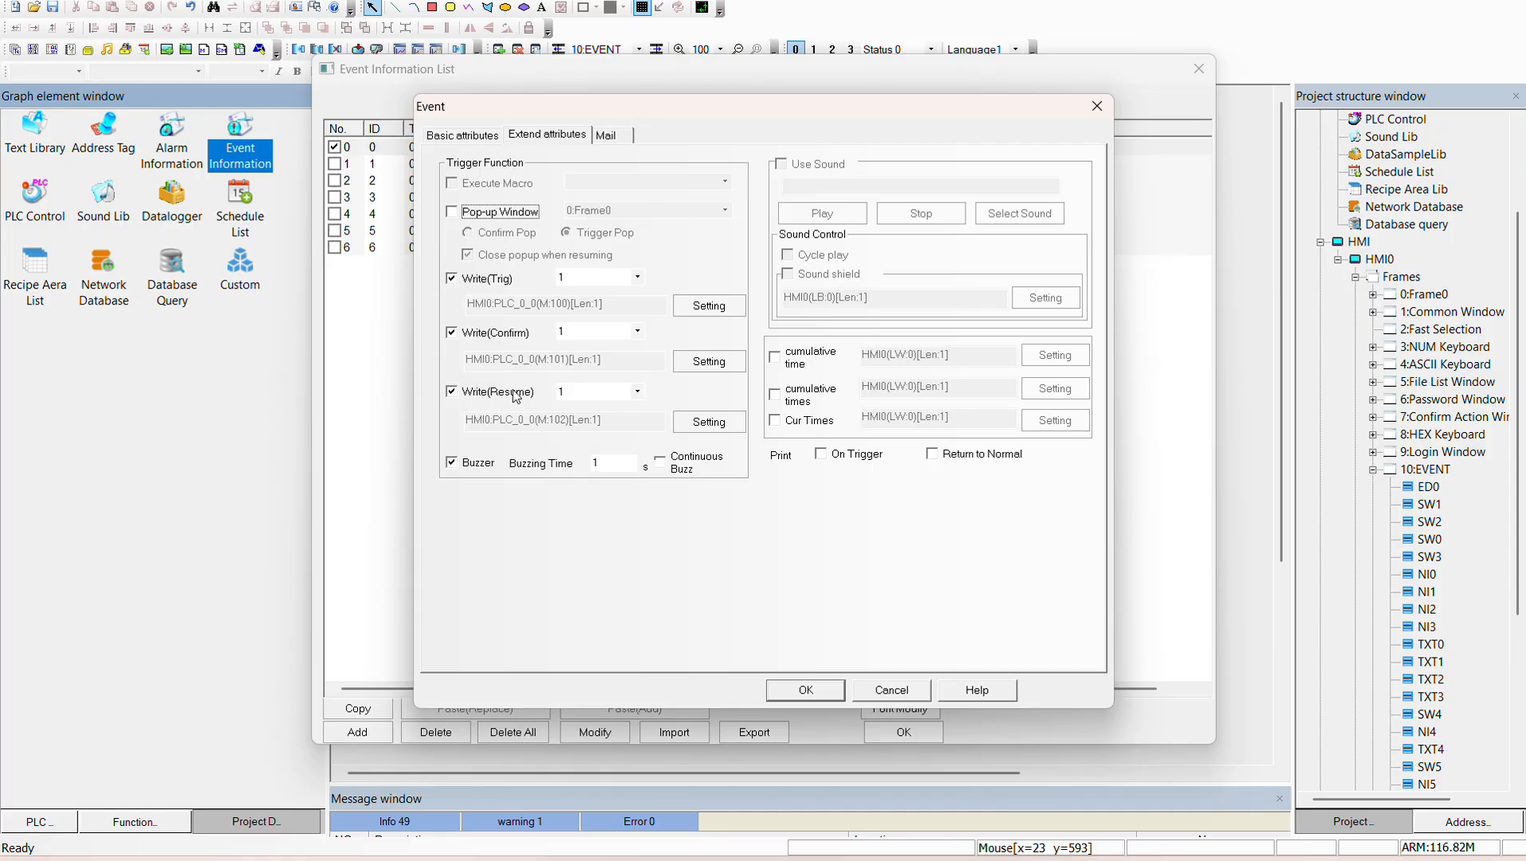
Step: Switch back to the simulated panel, toggle M0 on and off once more, and close the simulation
left_click(1202, 859)
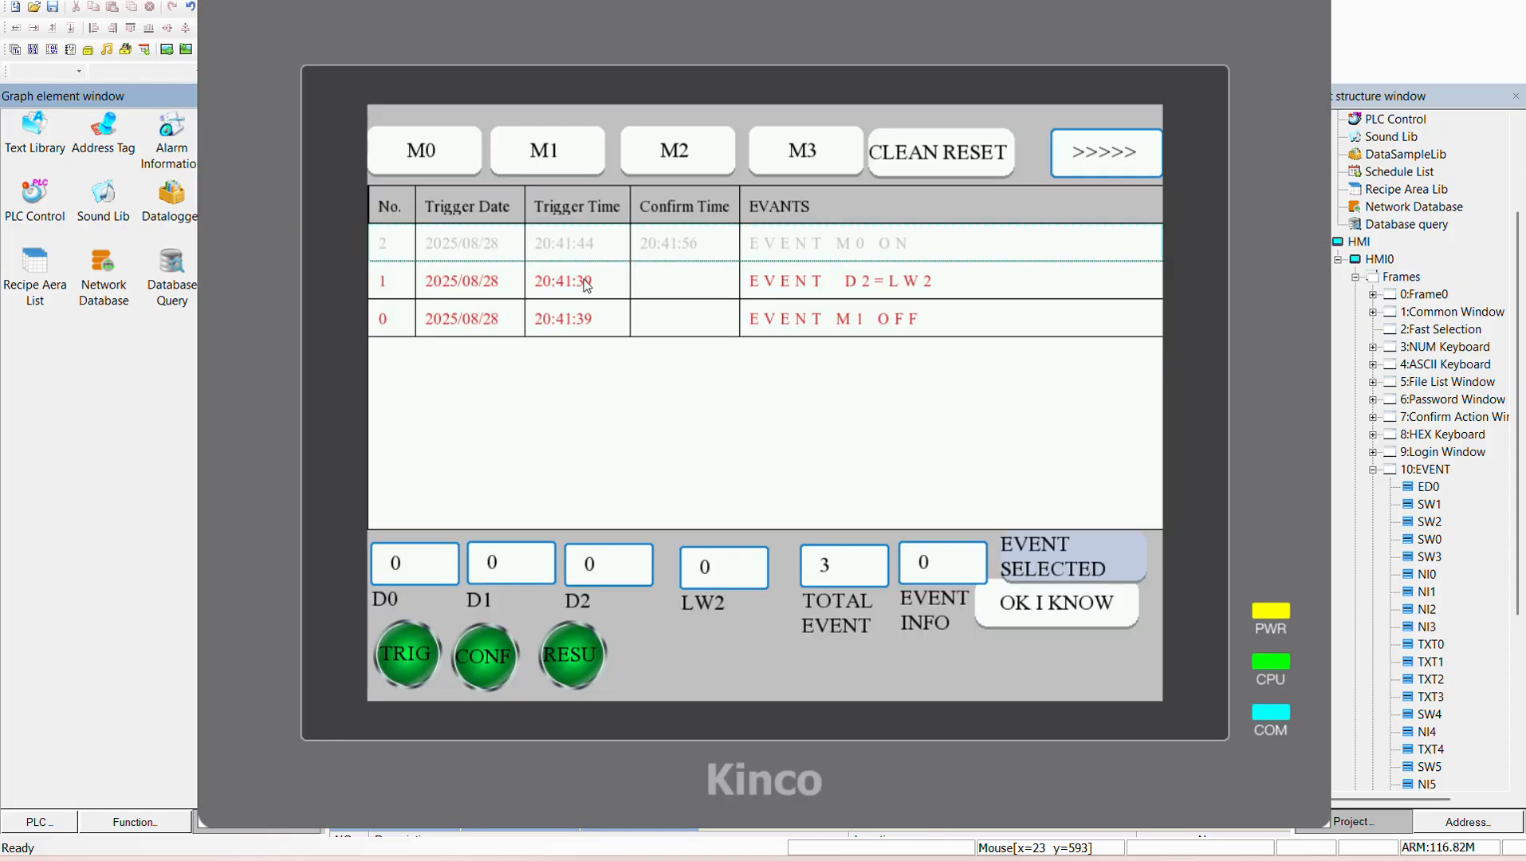
left_click(438, 148)
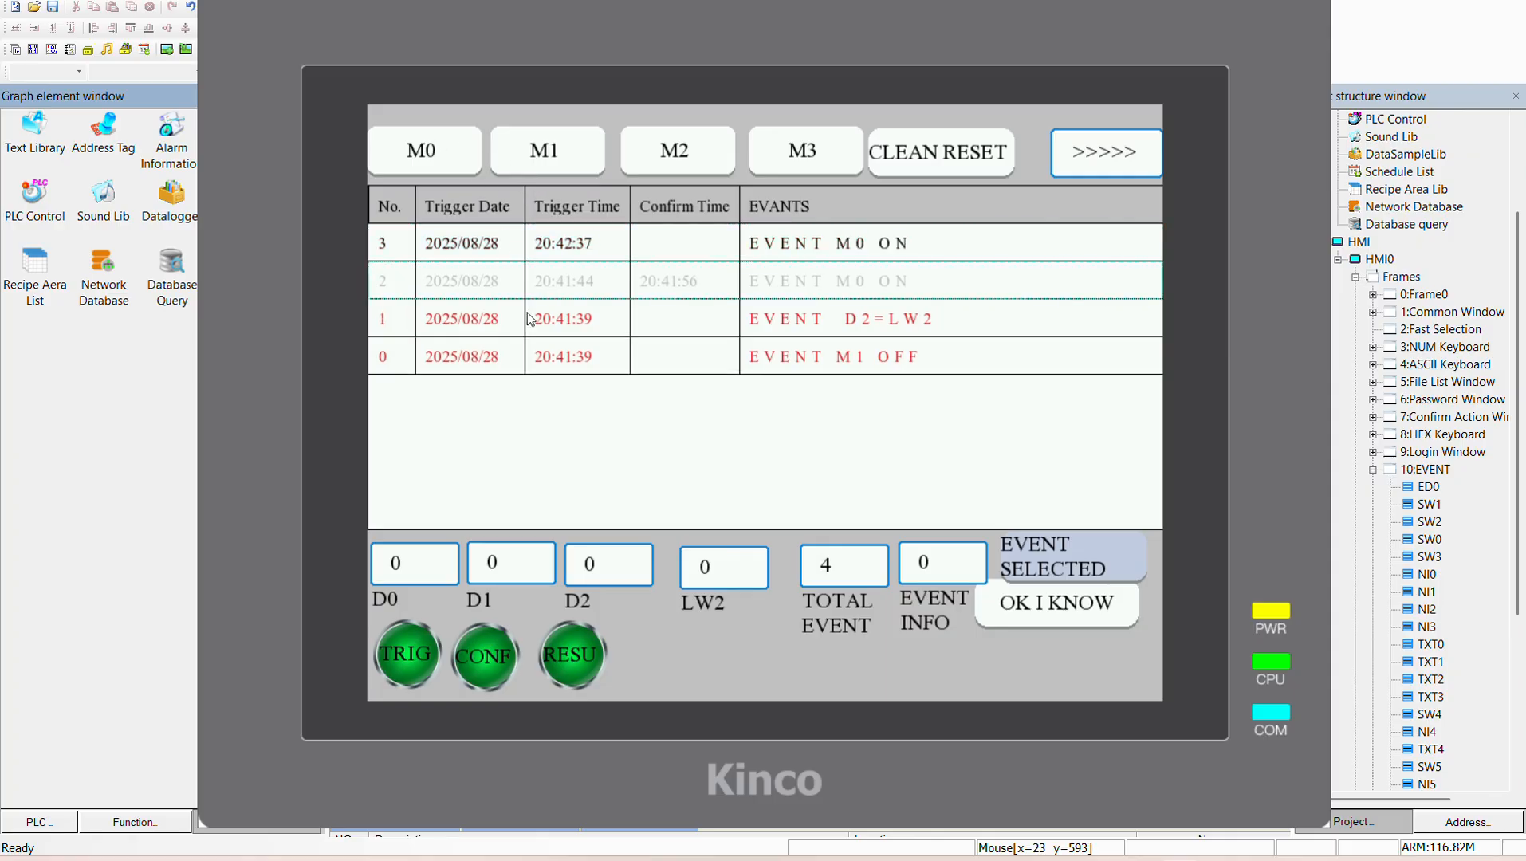
right_click(574, 418)
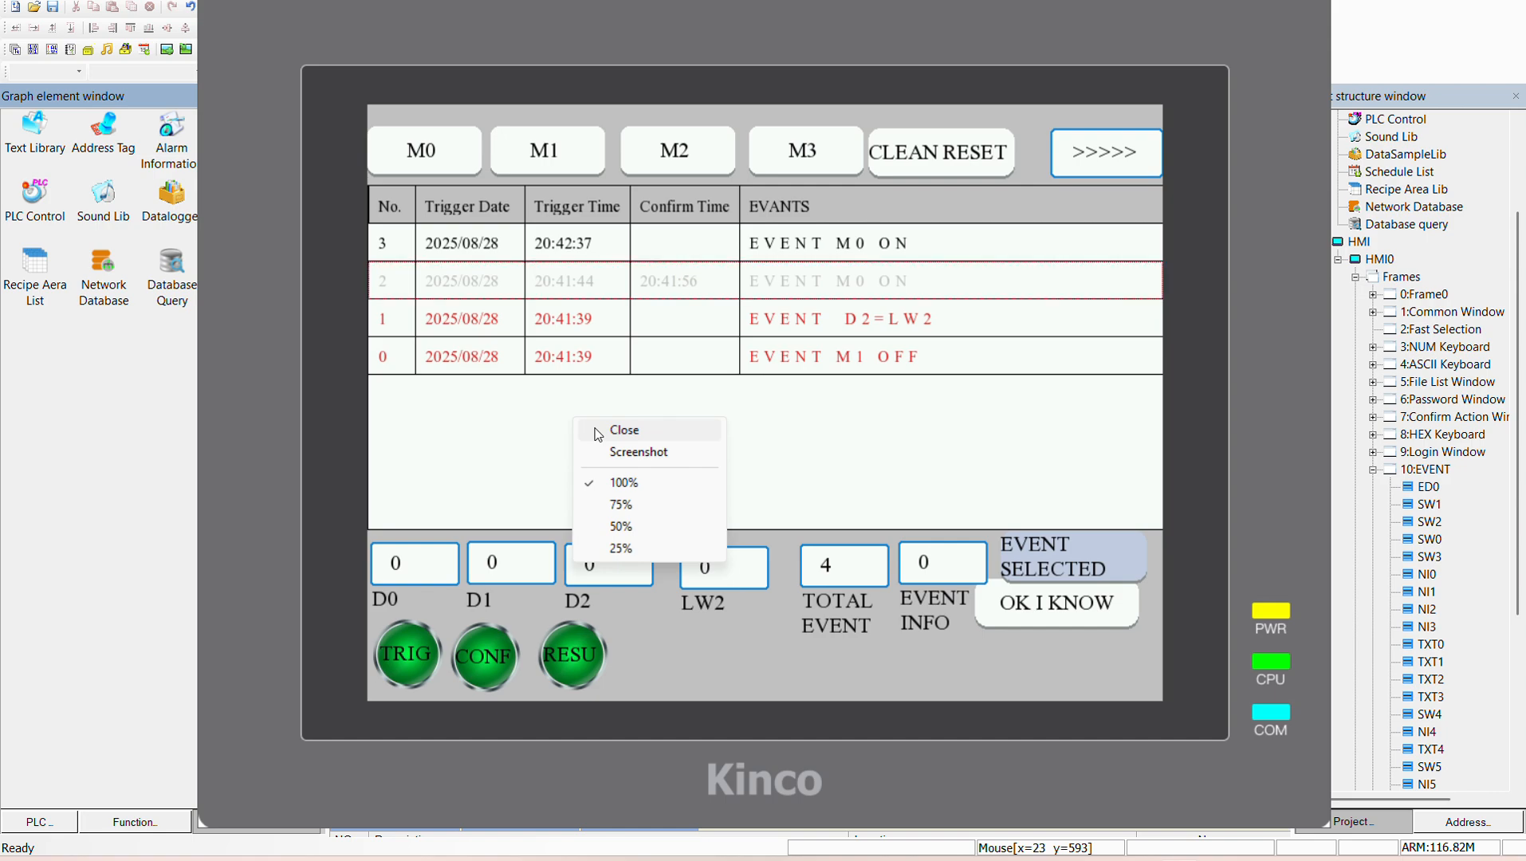
left_click(613, 431)
Step: Set the M0 event's Write(Resume) value to Not, accept the event, and close the event information list
left_click(594, 392)
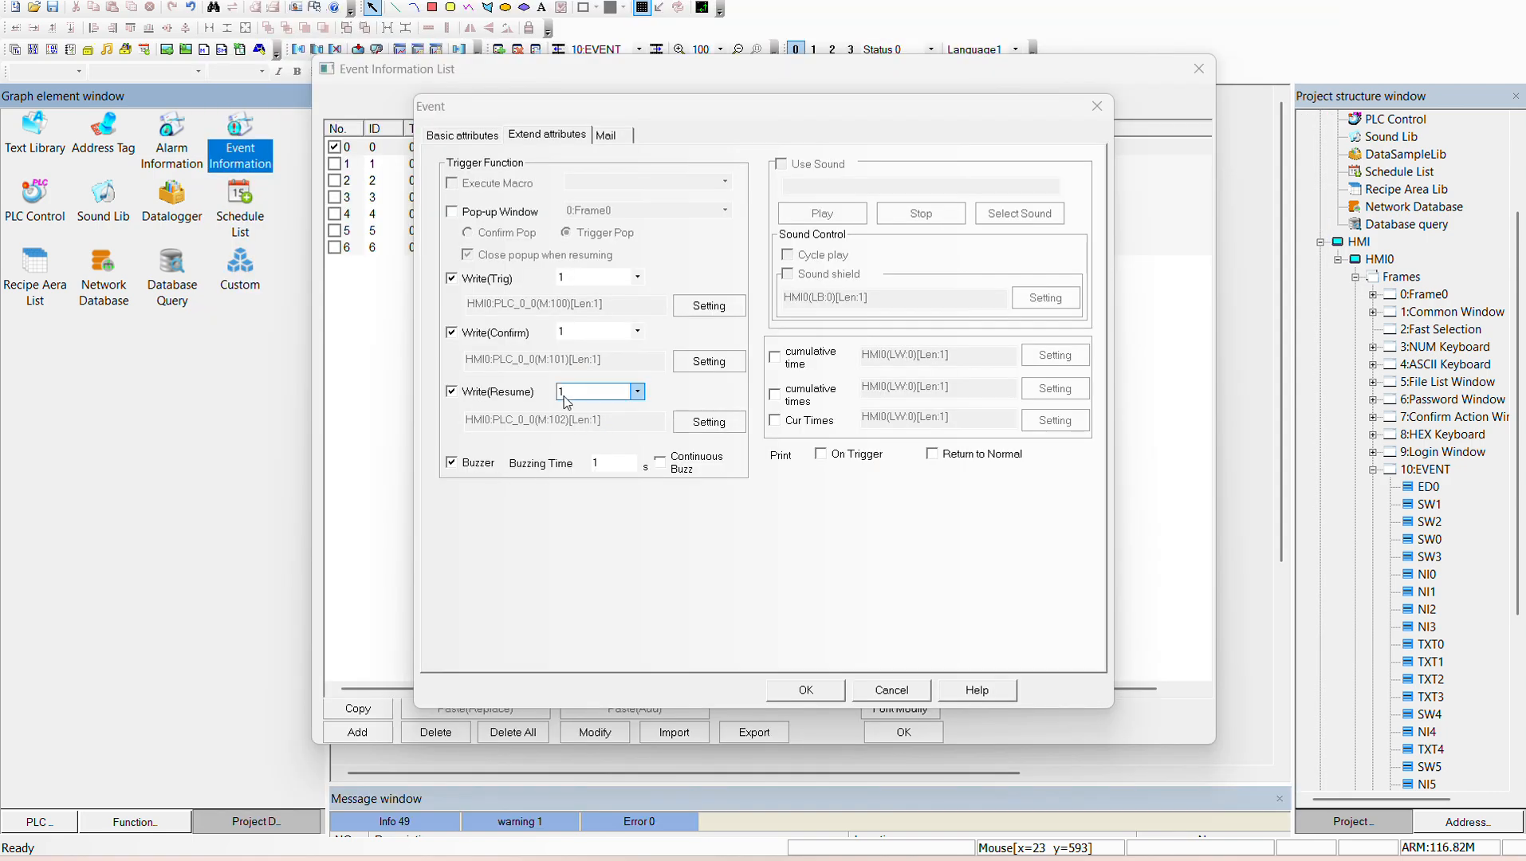
left_click(580, 434)
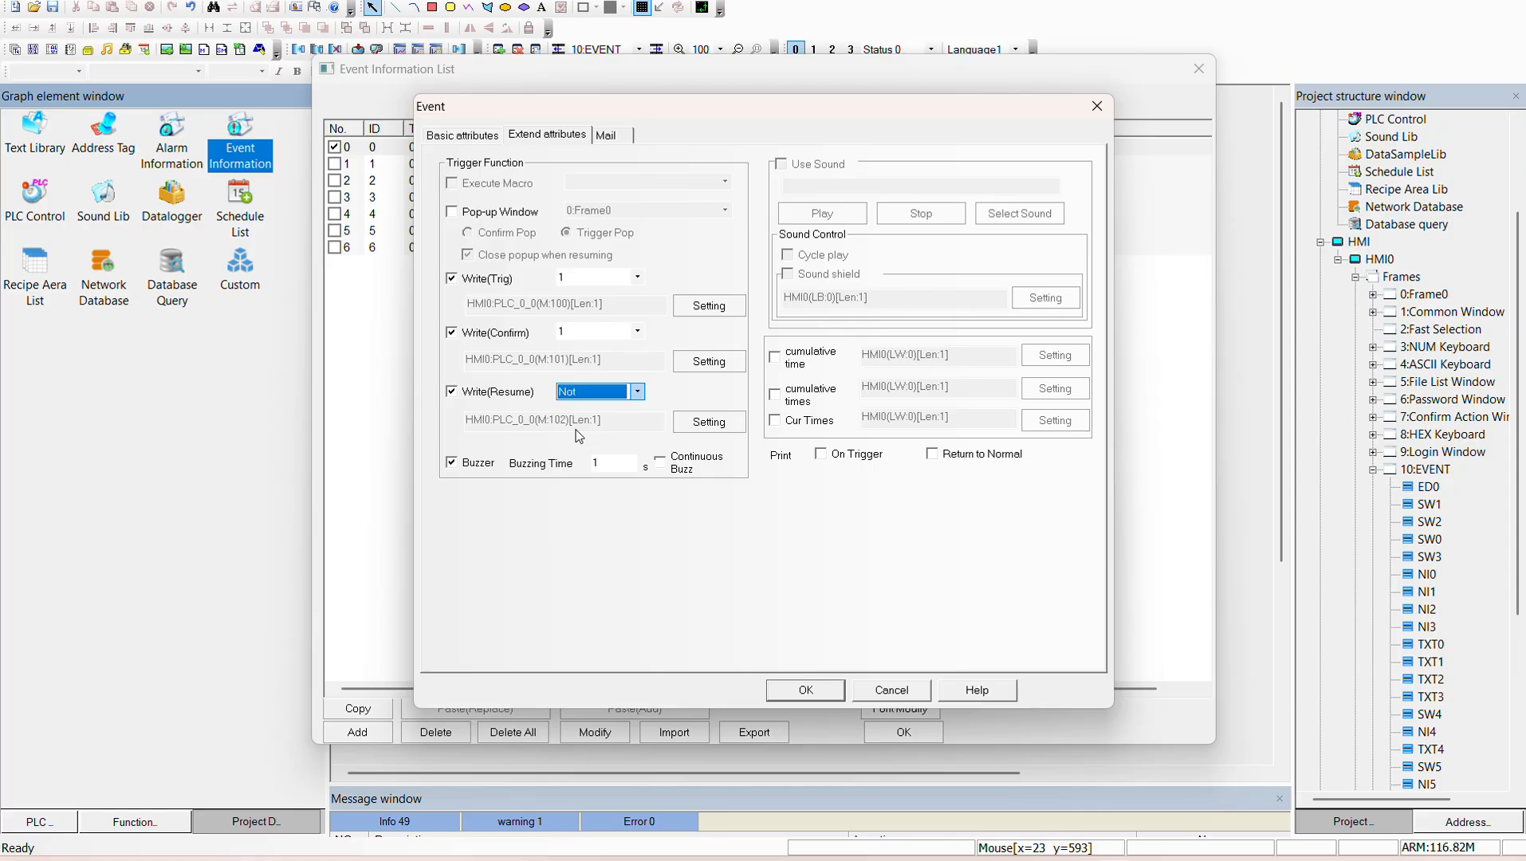
left_click(805, 690)
left_click(904, 732)
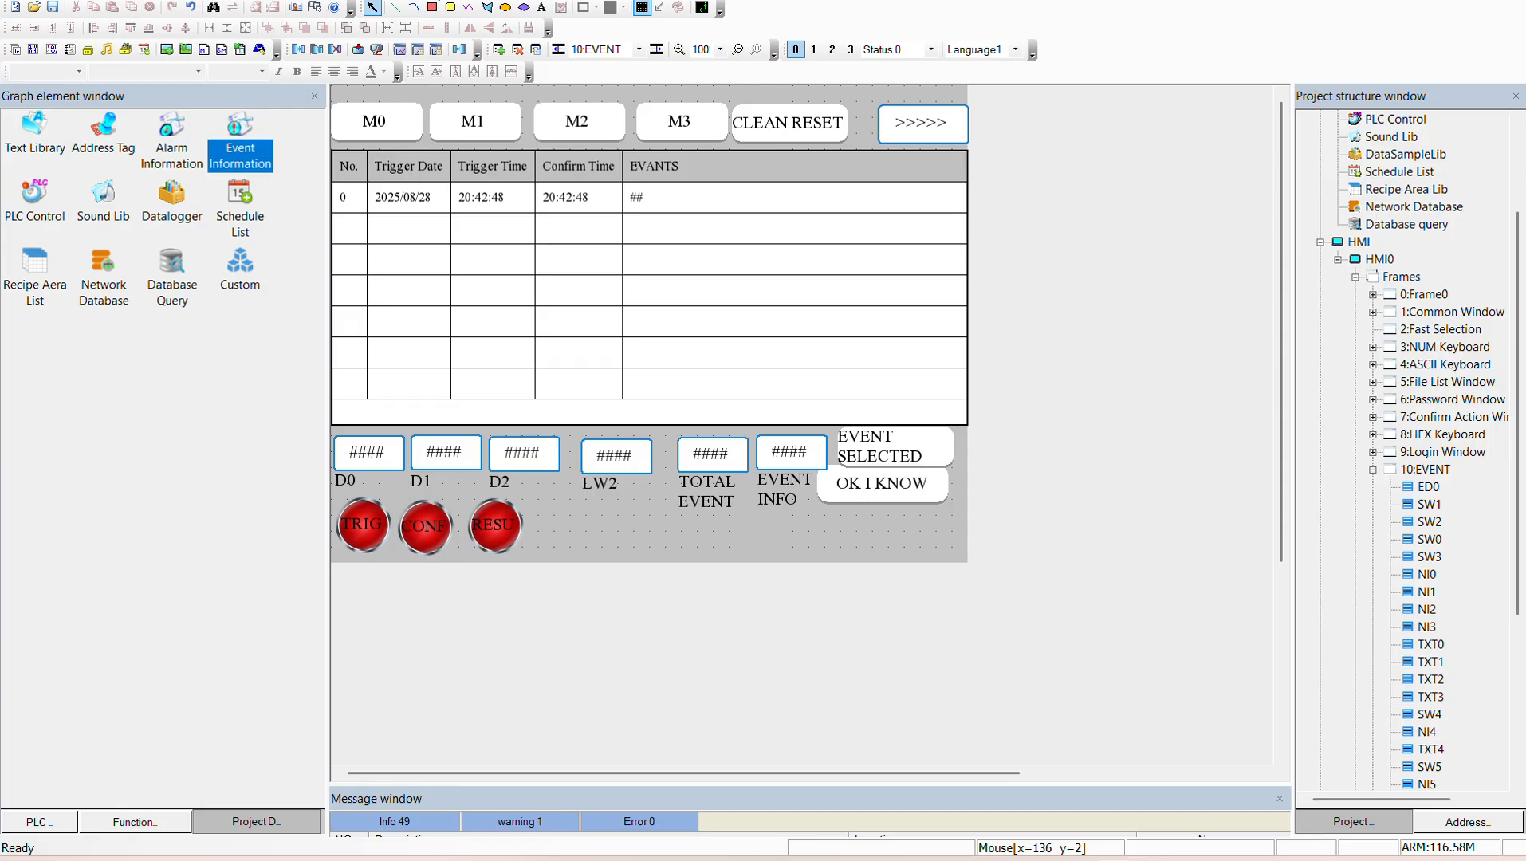
Step: Rebuild the project and run the offline simulation again with the changed resume setting
left_click(435, 1)
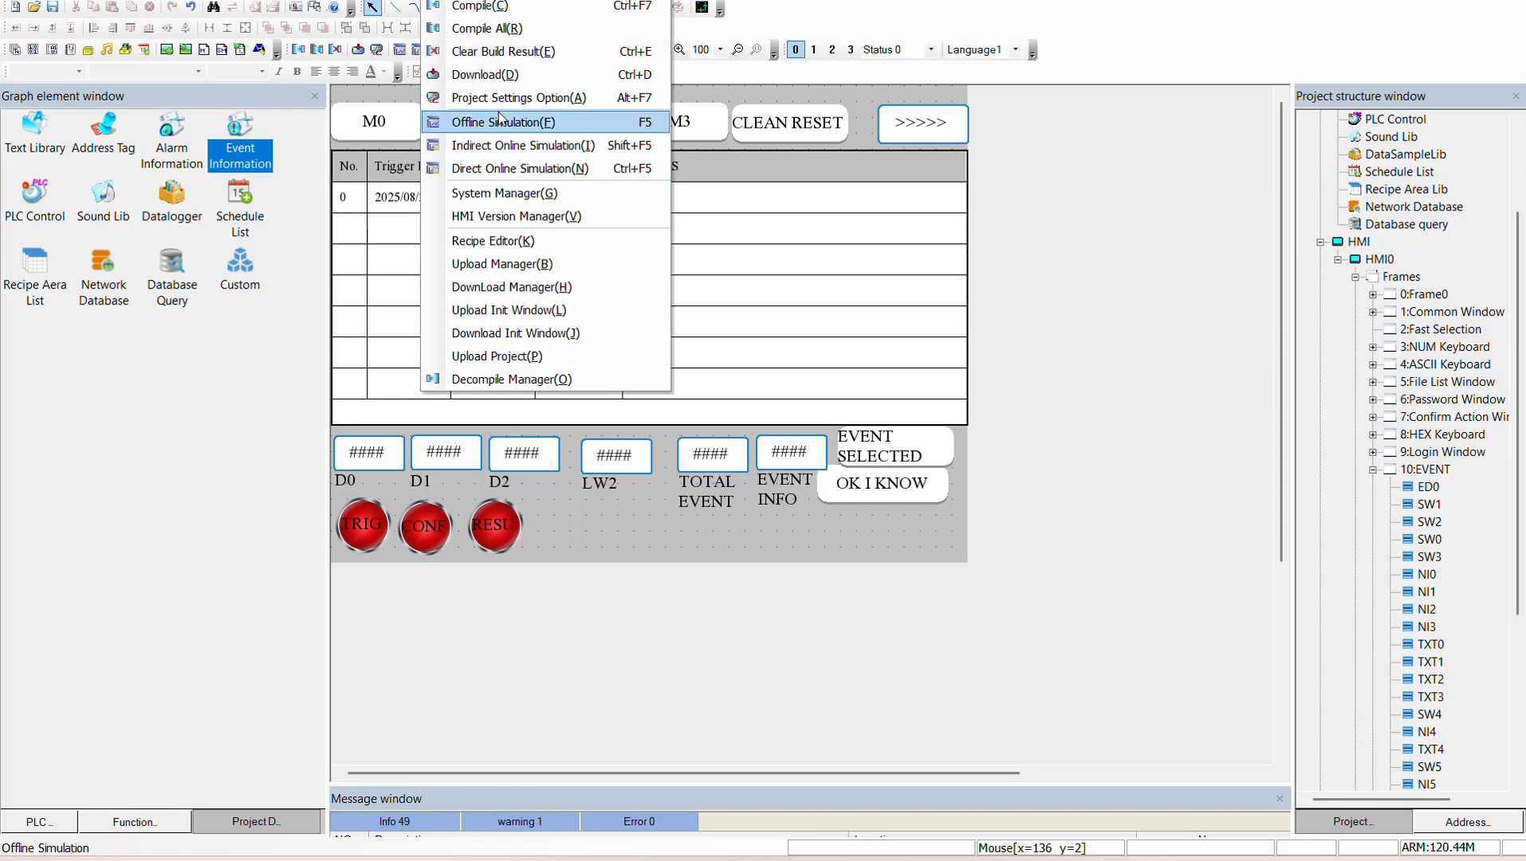
left_click(500, 121)
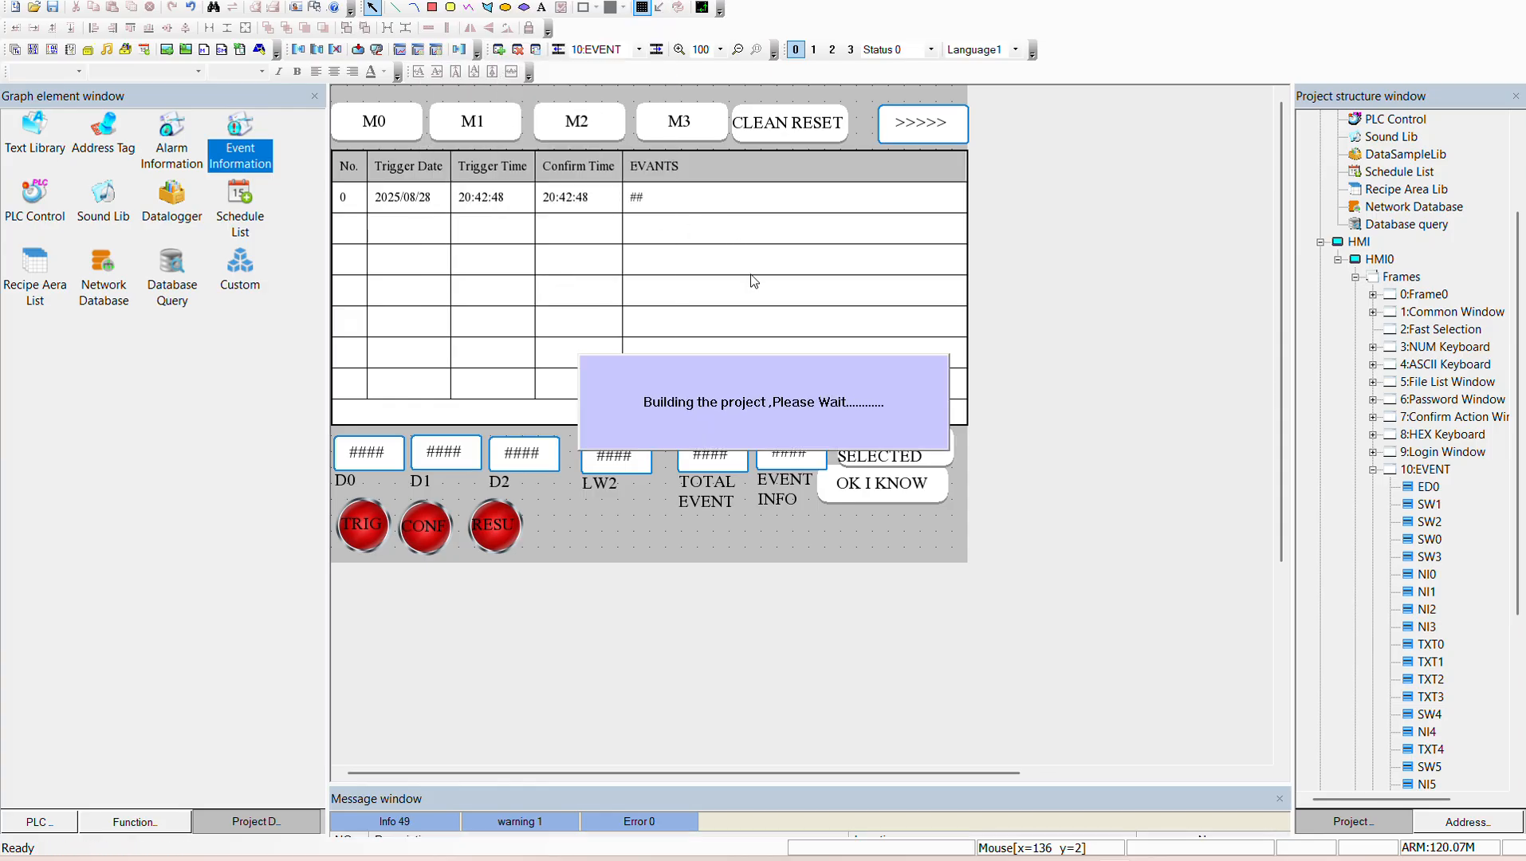
left_click(980, 195)
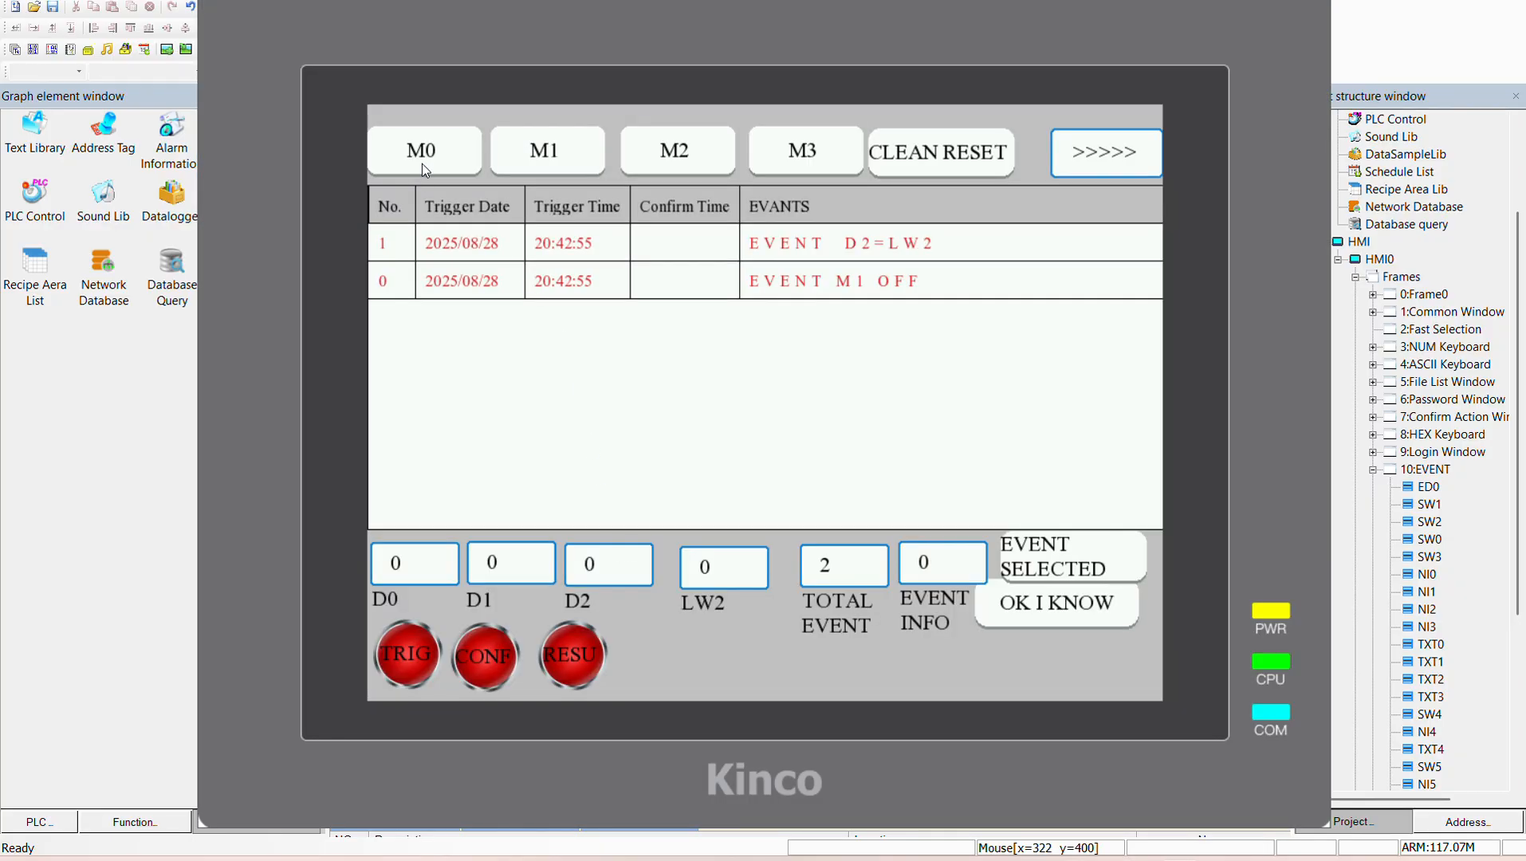
Step: Switch M0 on, off and on again to test how the RESU lamp reacts
left_click(422, 163)
left_click(421, 162)
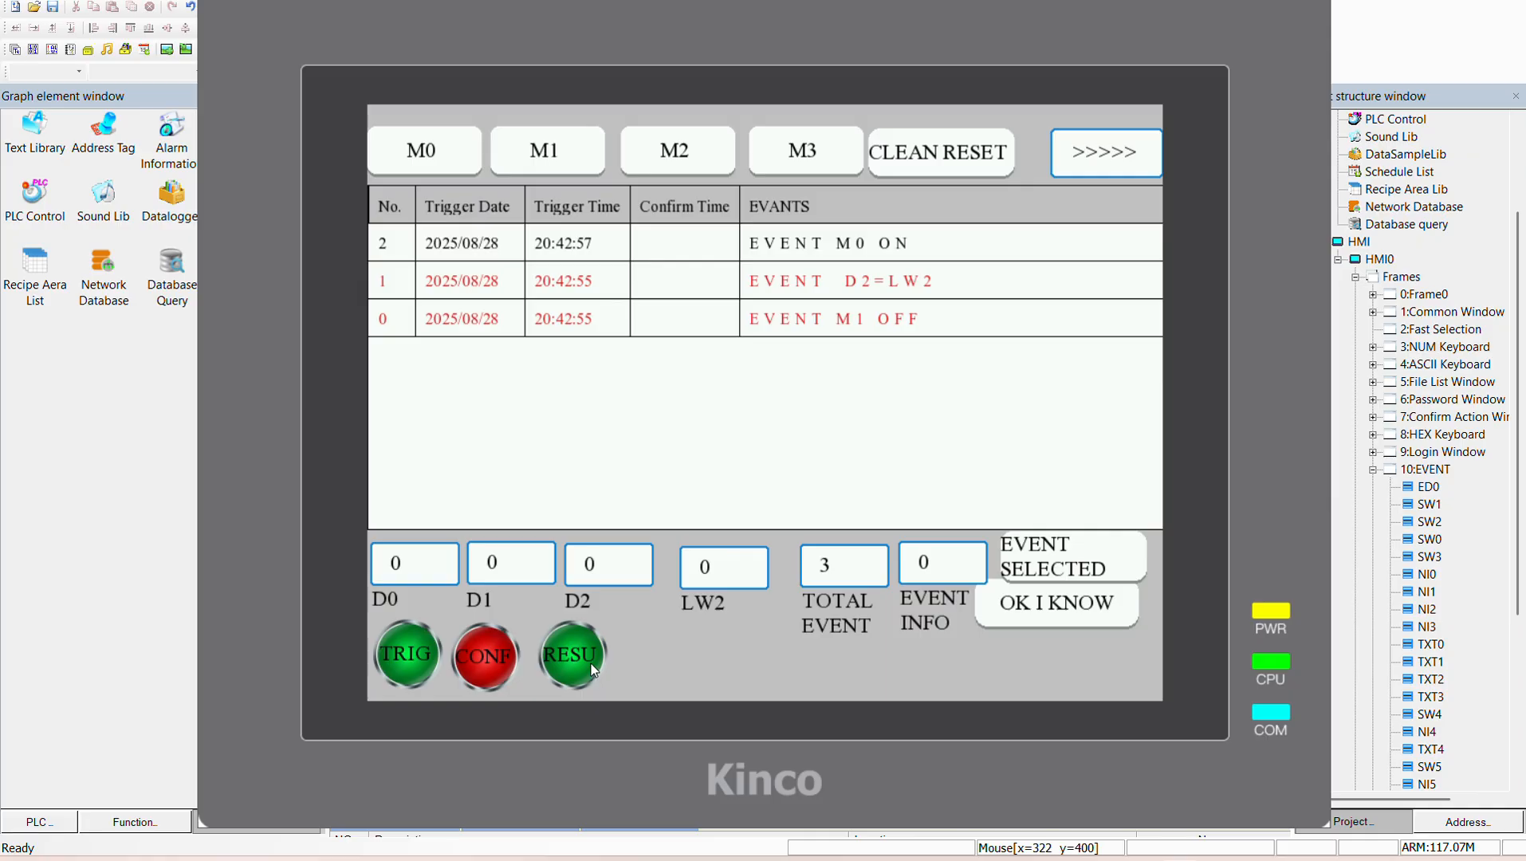
left_click(423, 154)
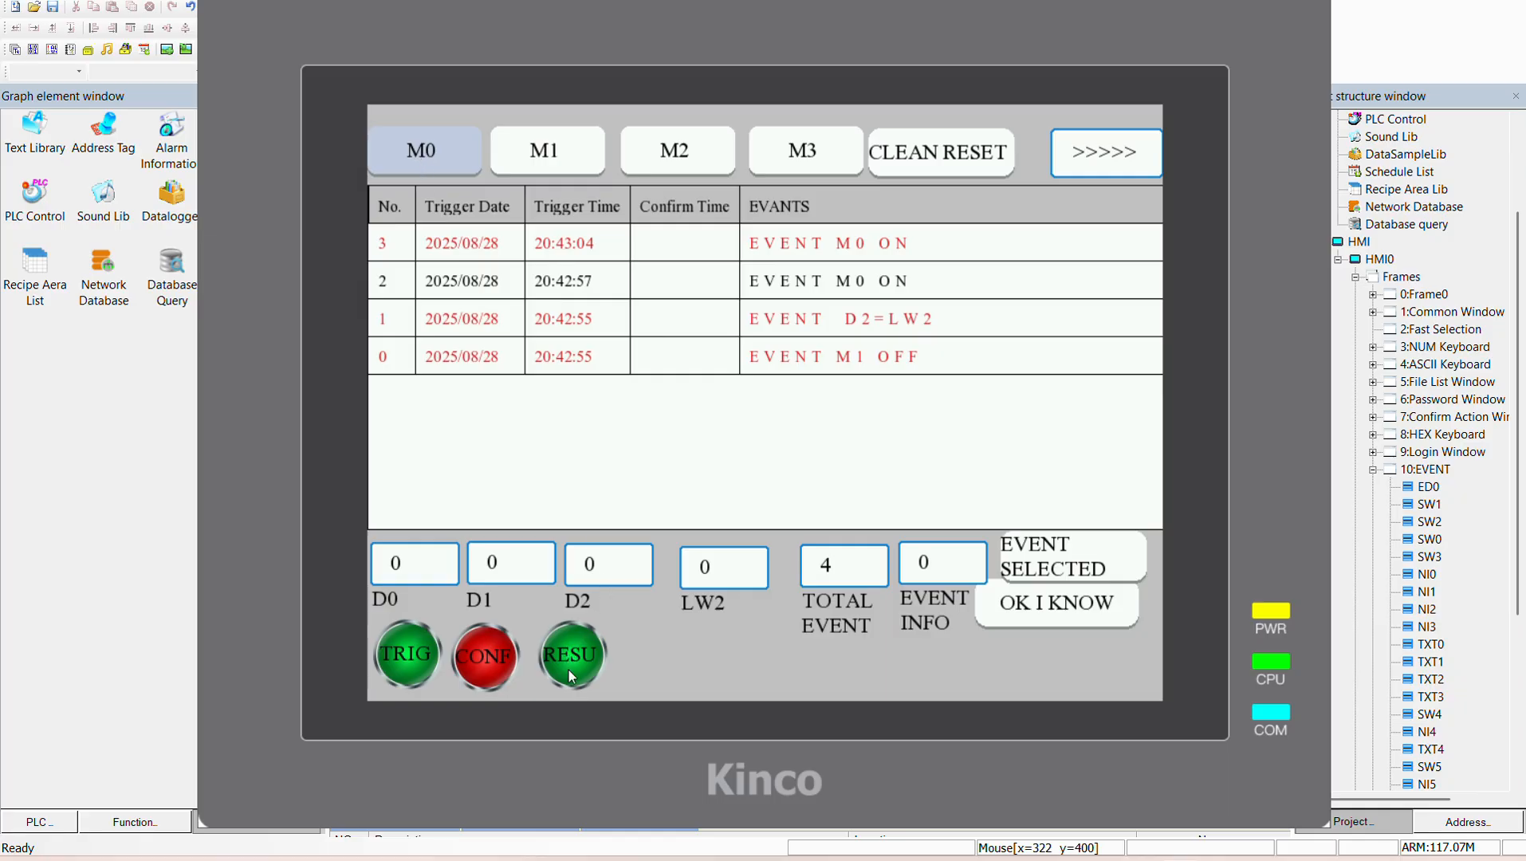
Step: Confirm the newest M0 ON event in the table and clear the event list with CLEAN RESET
left_click(504, 251)
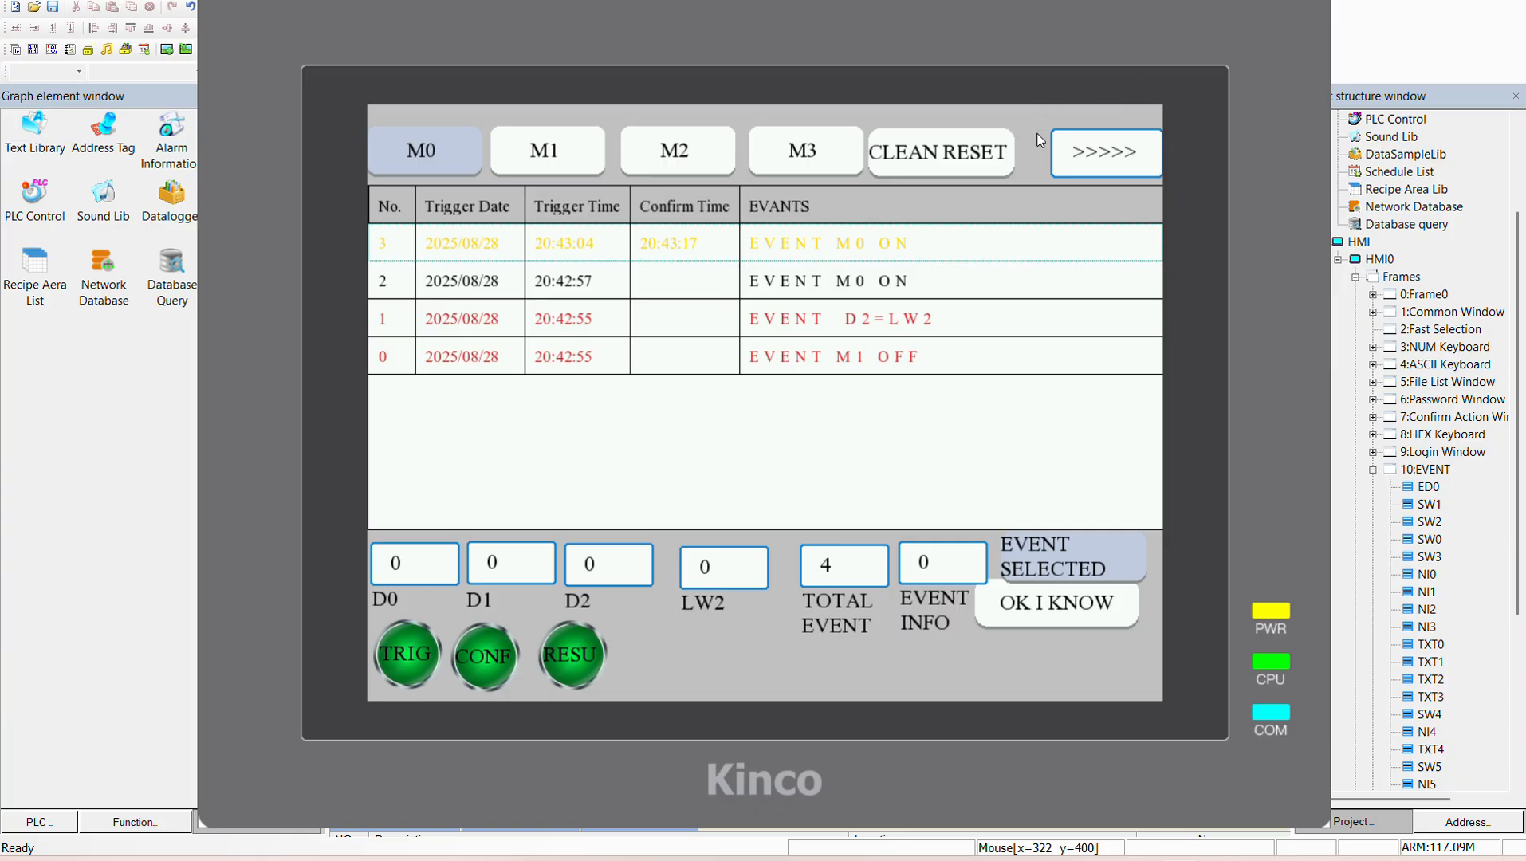
left_click(974, 154)
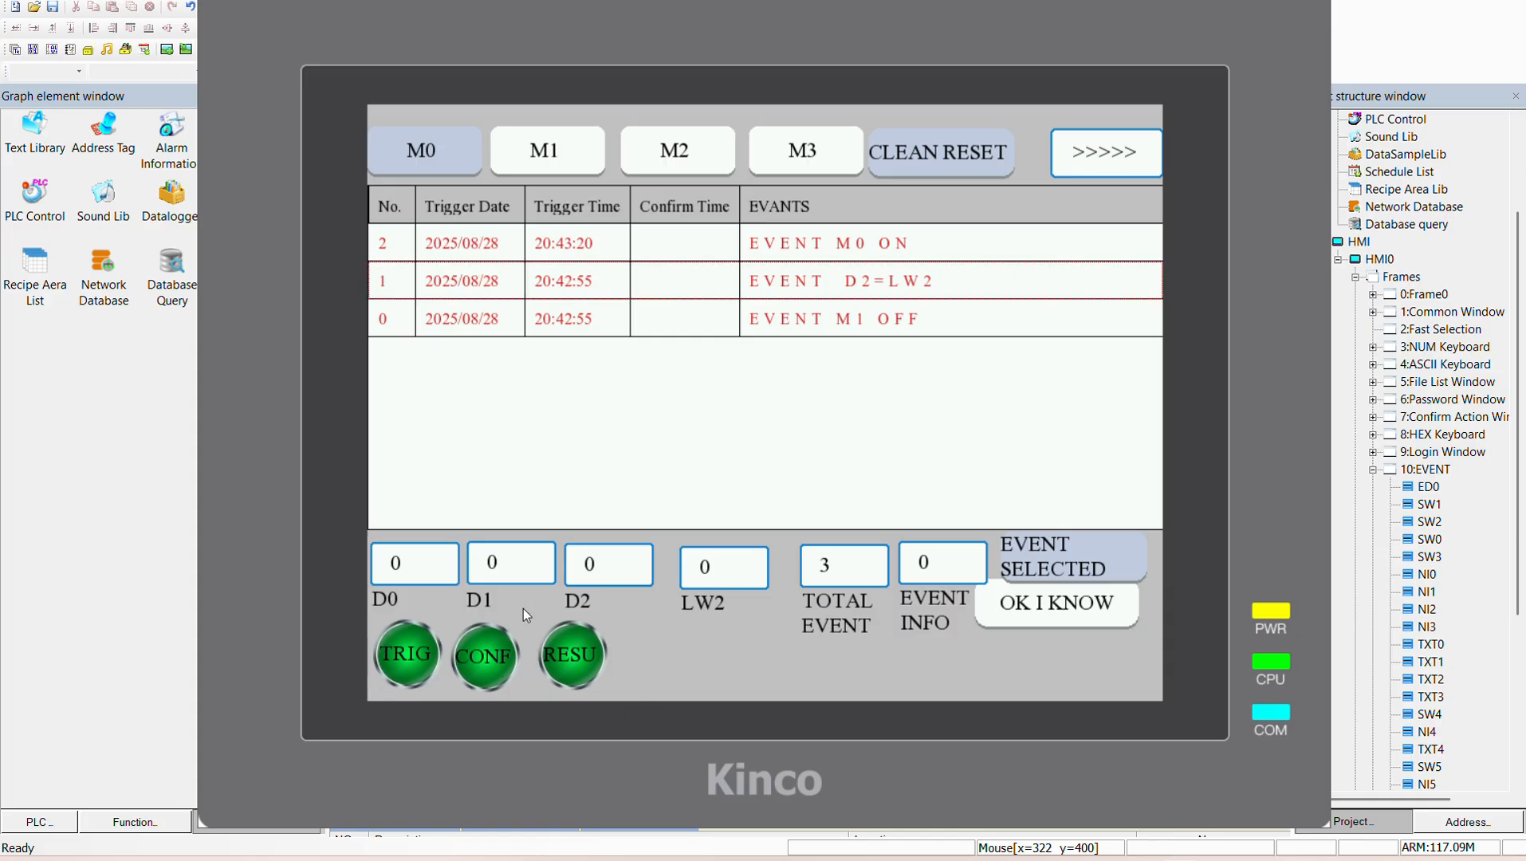
Step: Switch M0 off to test the RESU lamp's response and close the simulation
left_click(456, 149)
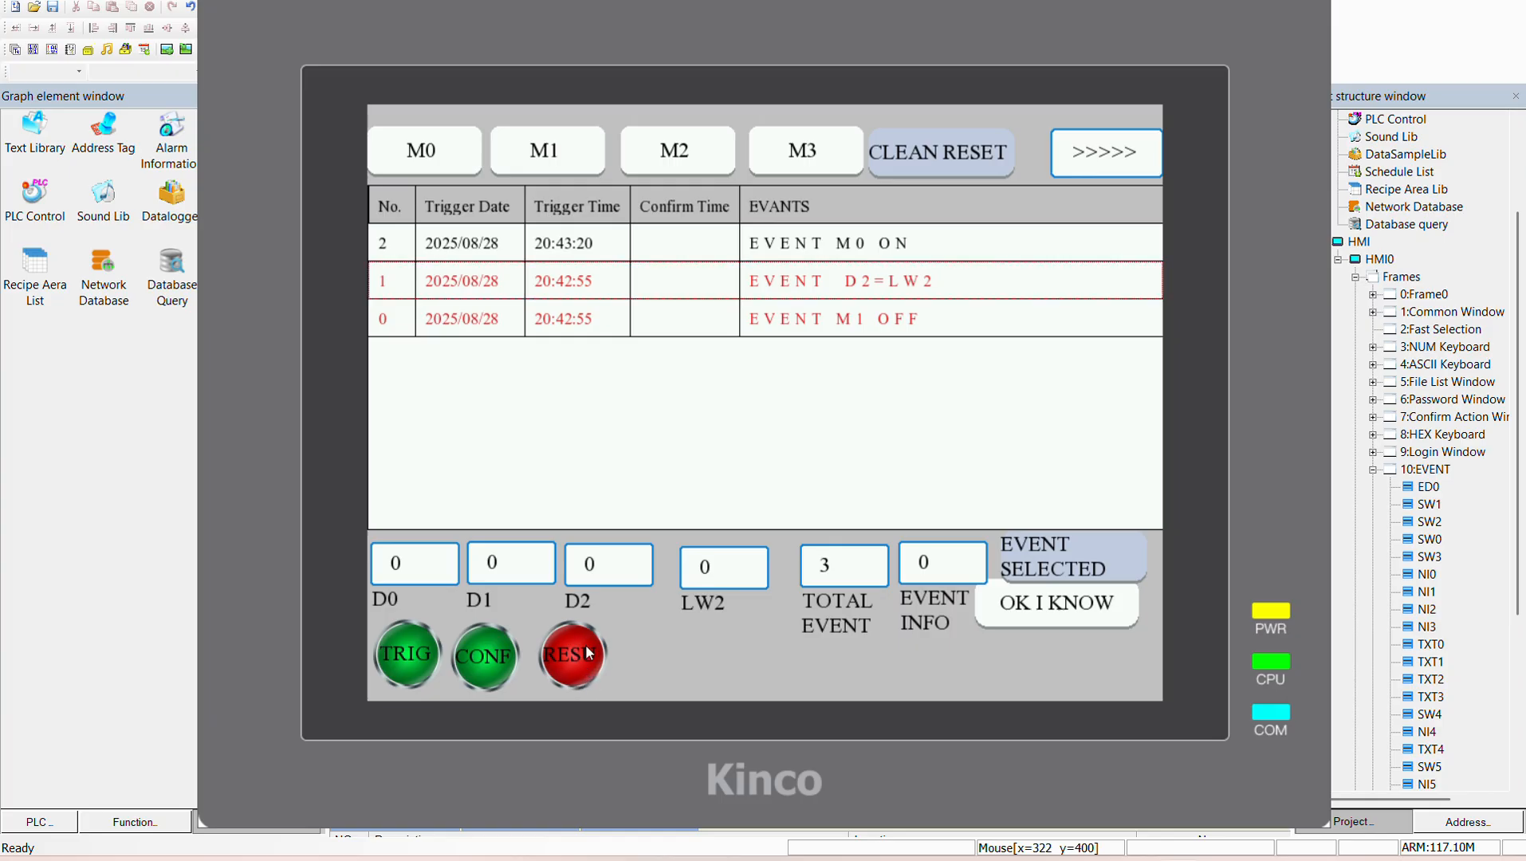
right_click(661, 653)
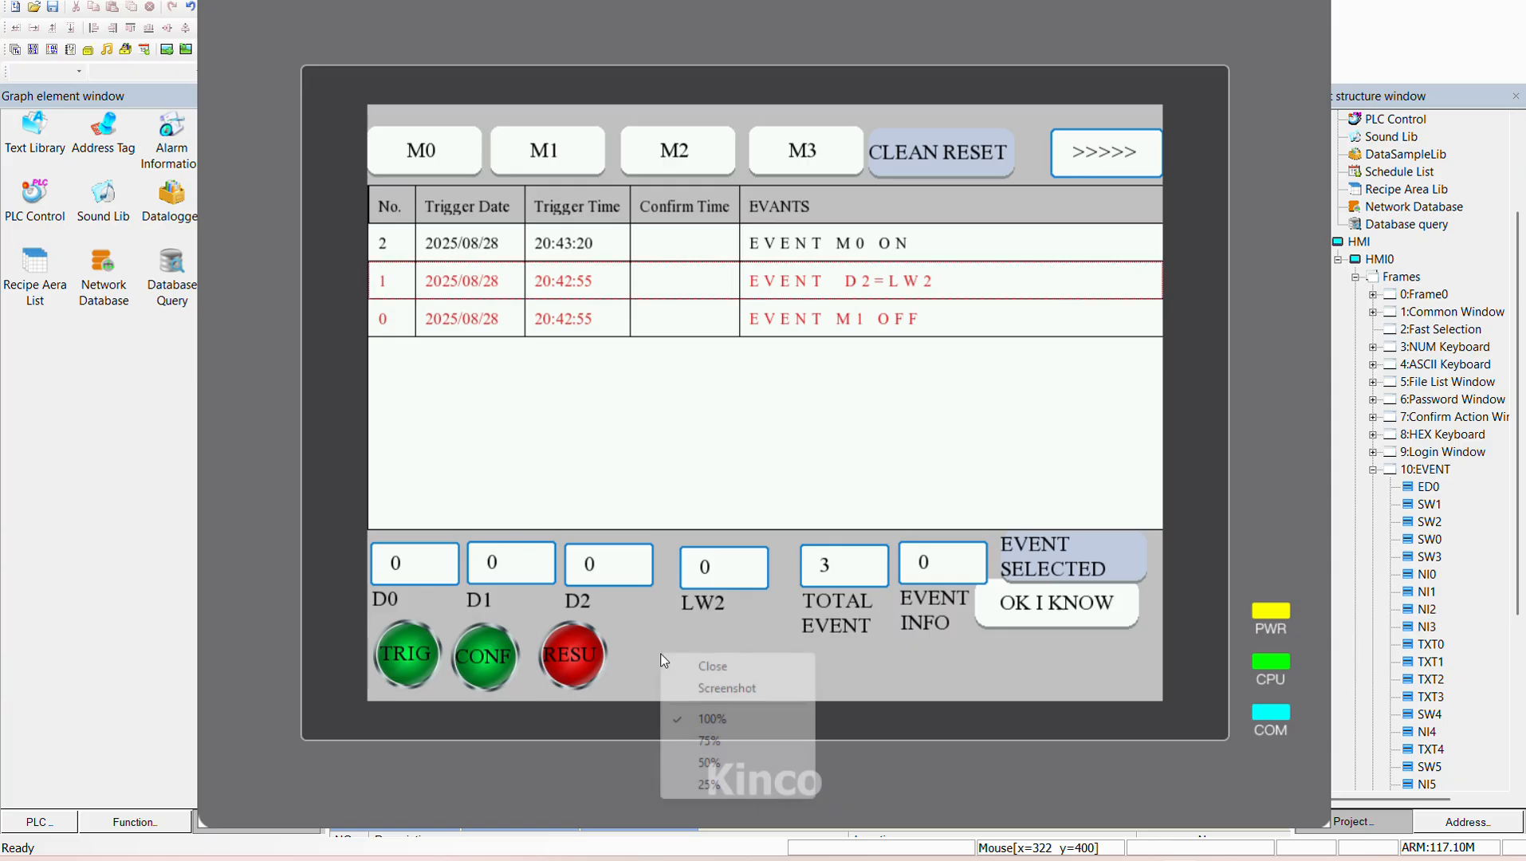
left_click(701, 667)
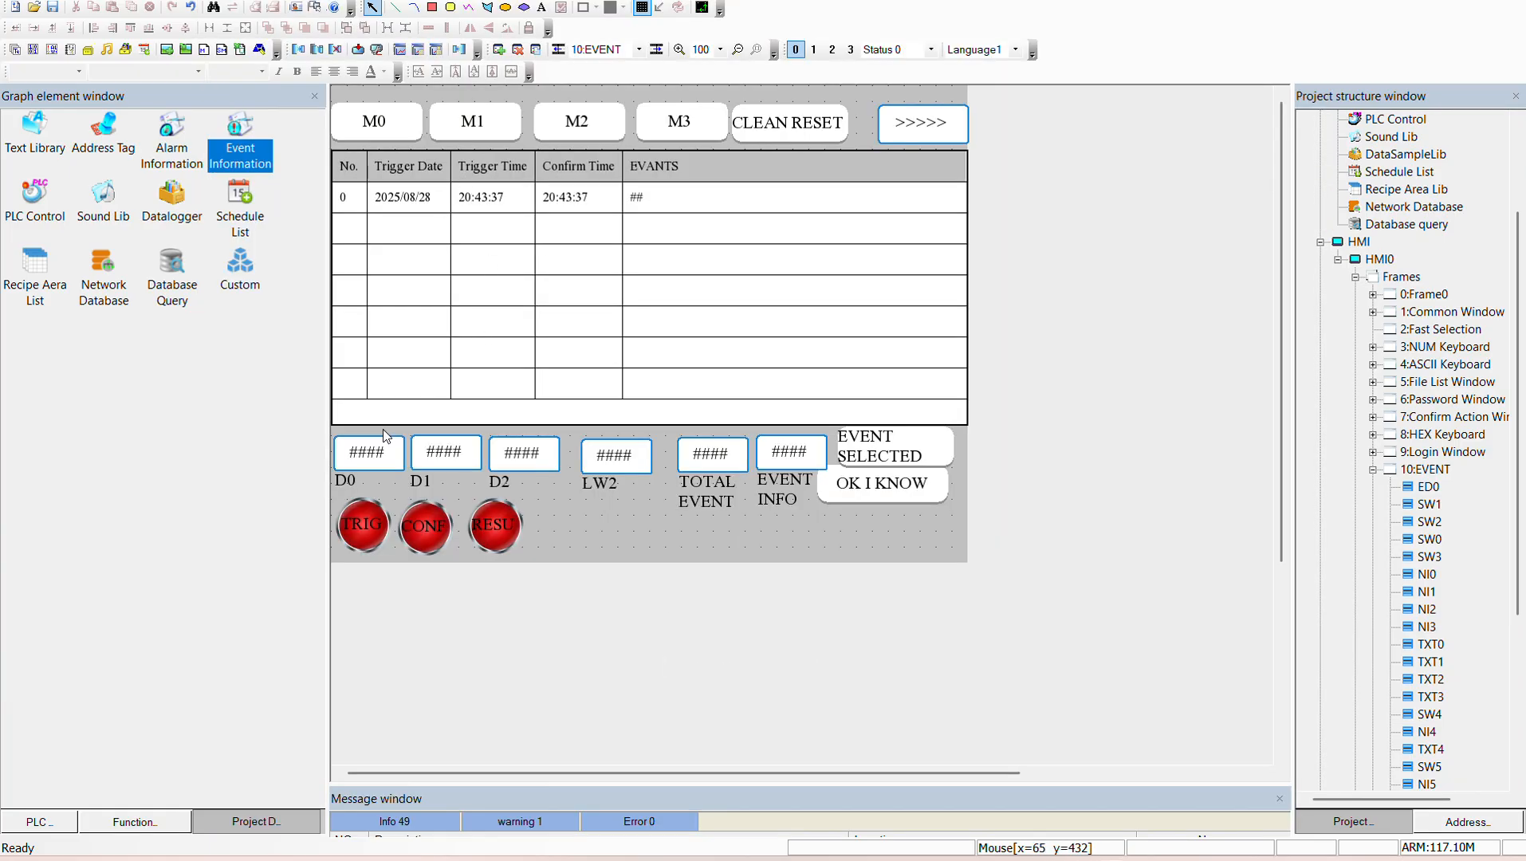
Step: Set the M0 event's Write(Trig) and Write(Confirm) values to Not, keep Write(Resume) at Not, and close the event information list
double_click(248, 123)
double_click(544, 146)
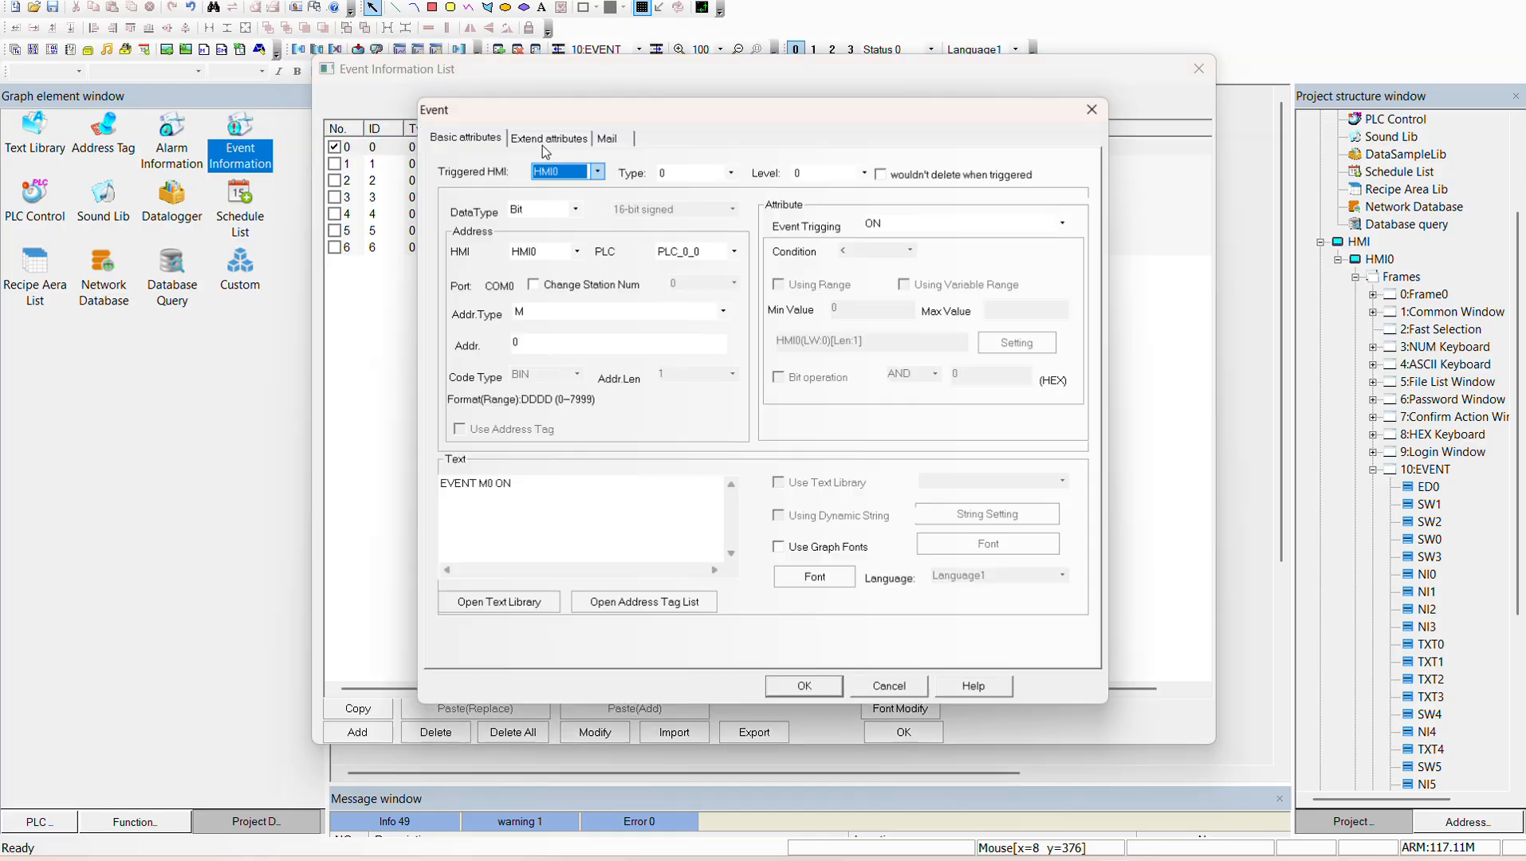
left_click(573, 139)
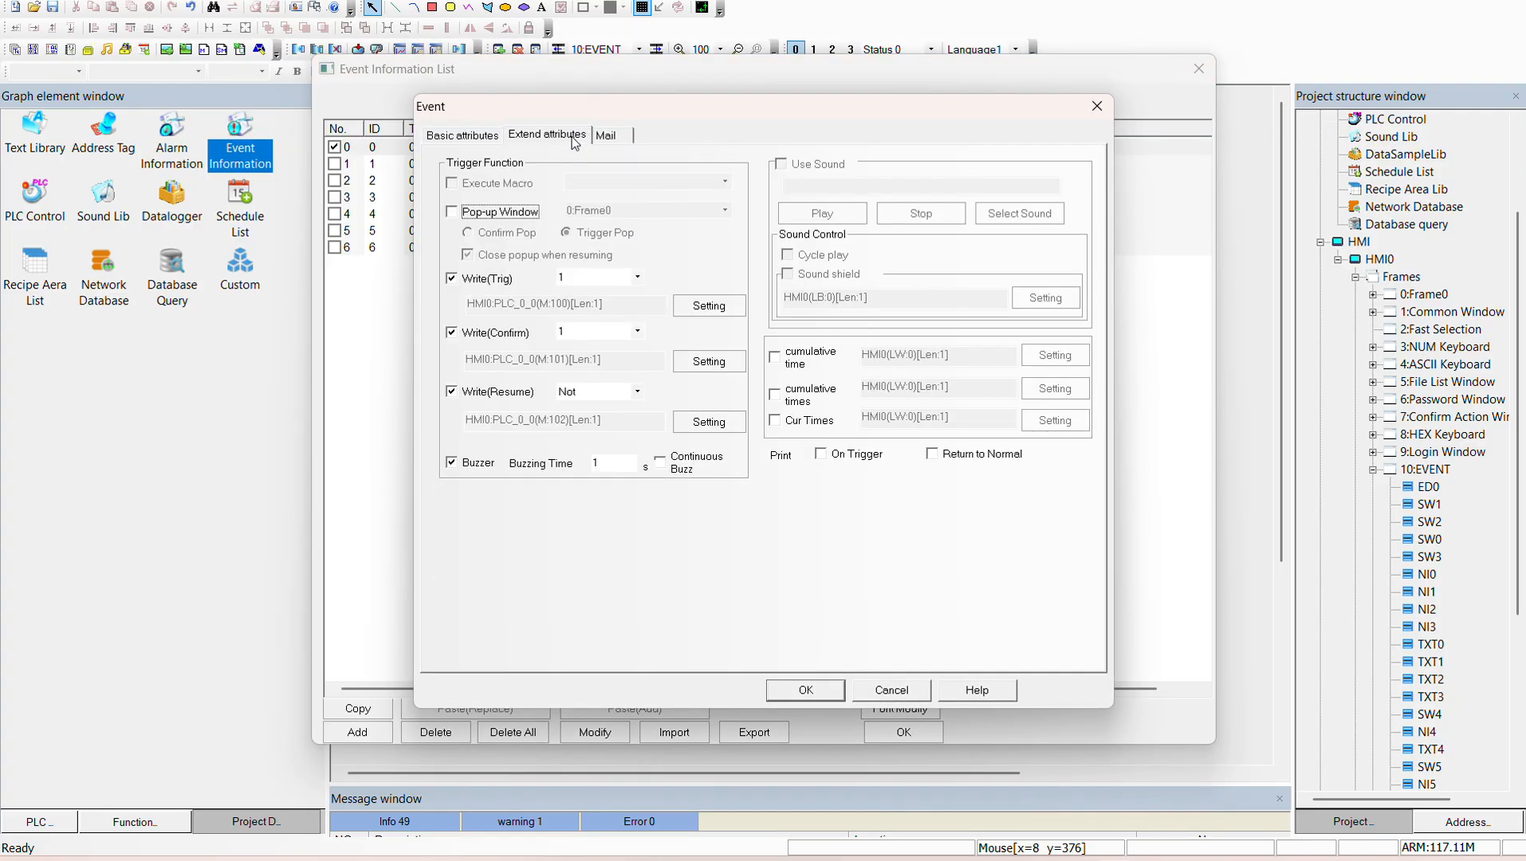
left_click(583, 276)
left_click(578, 315)
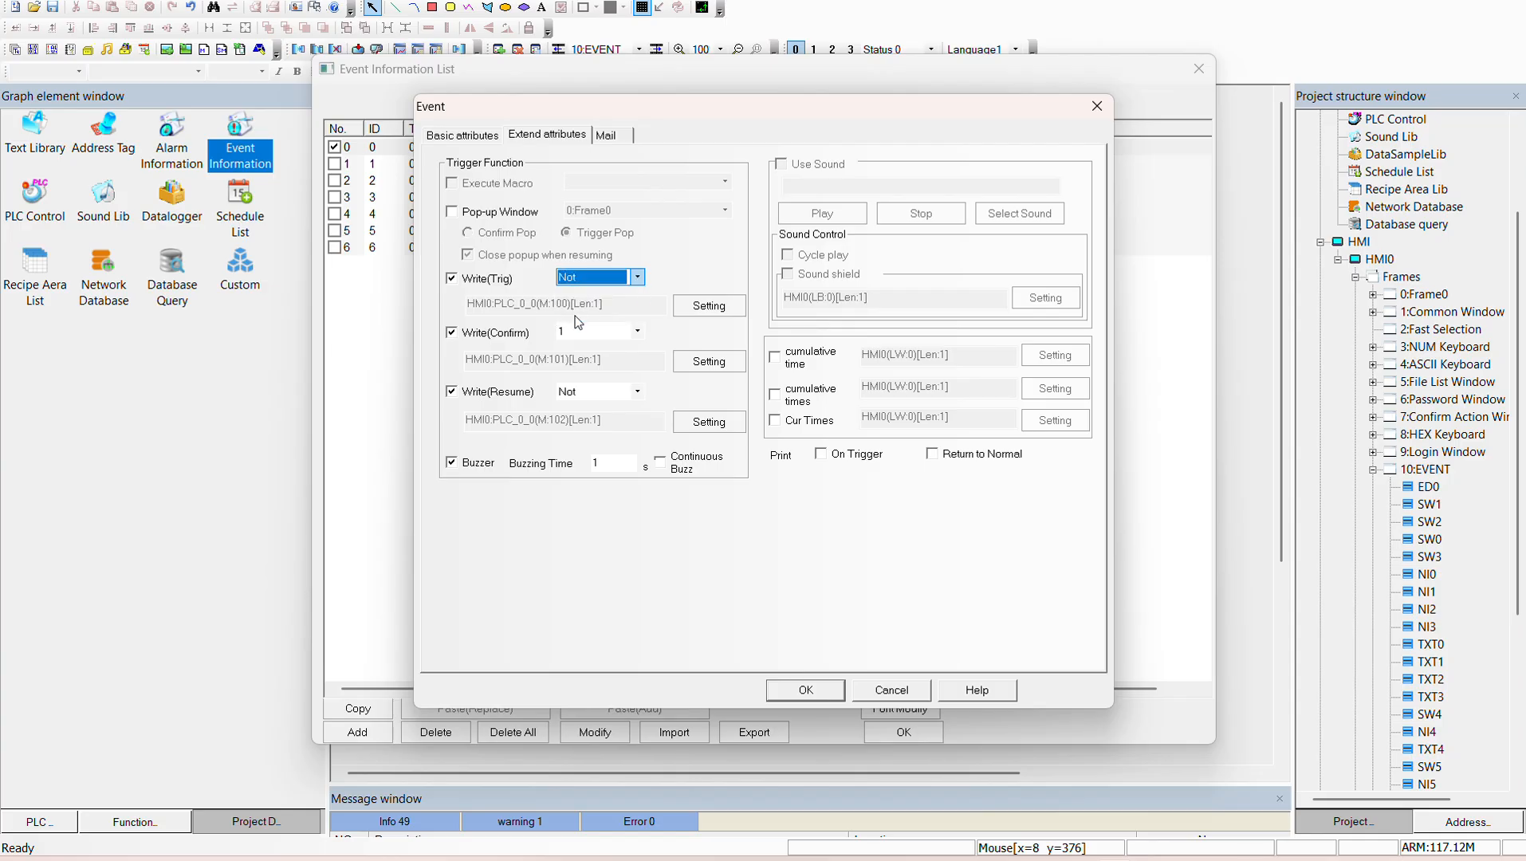
left_click(590, 331)
left_click(580, 371)
left_click(586, 393)
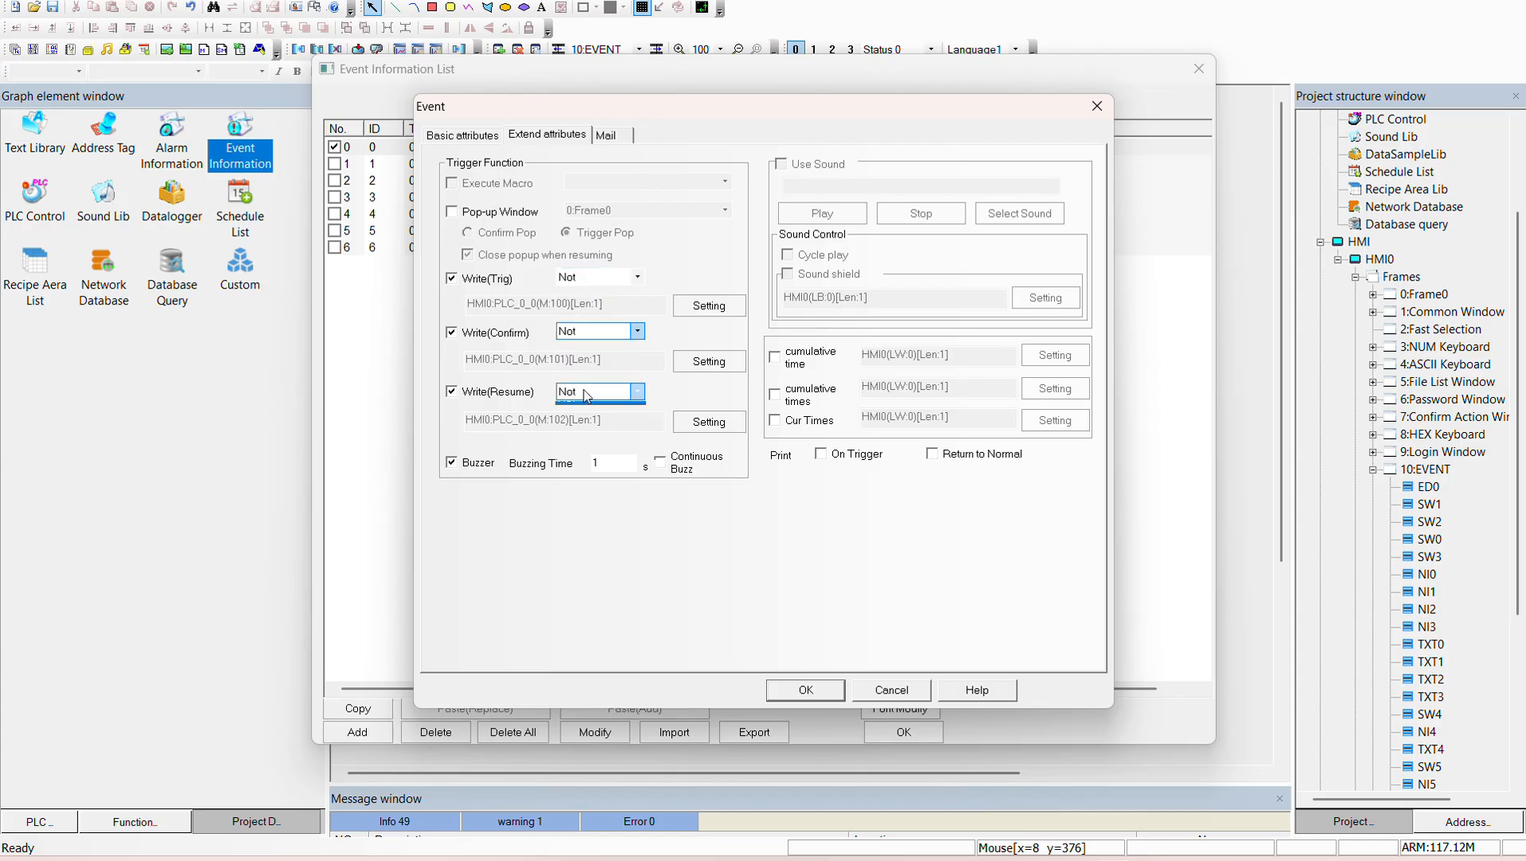
left_click(586, 397)
left_click(809, 697)
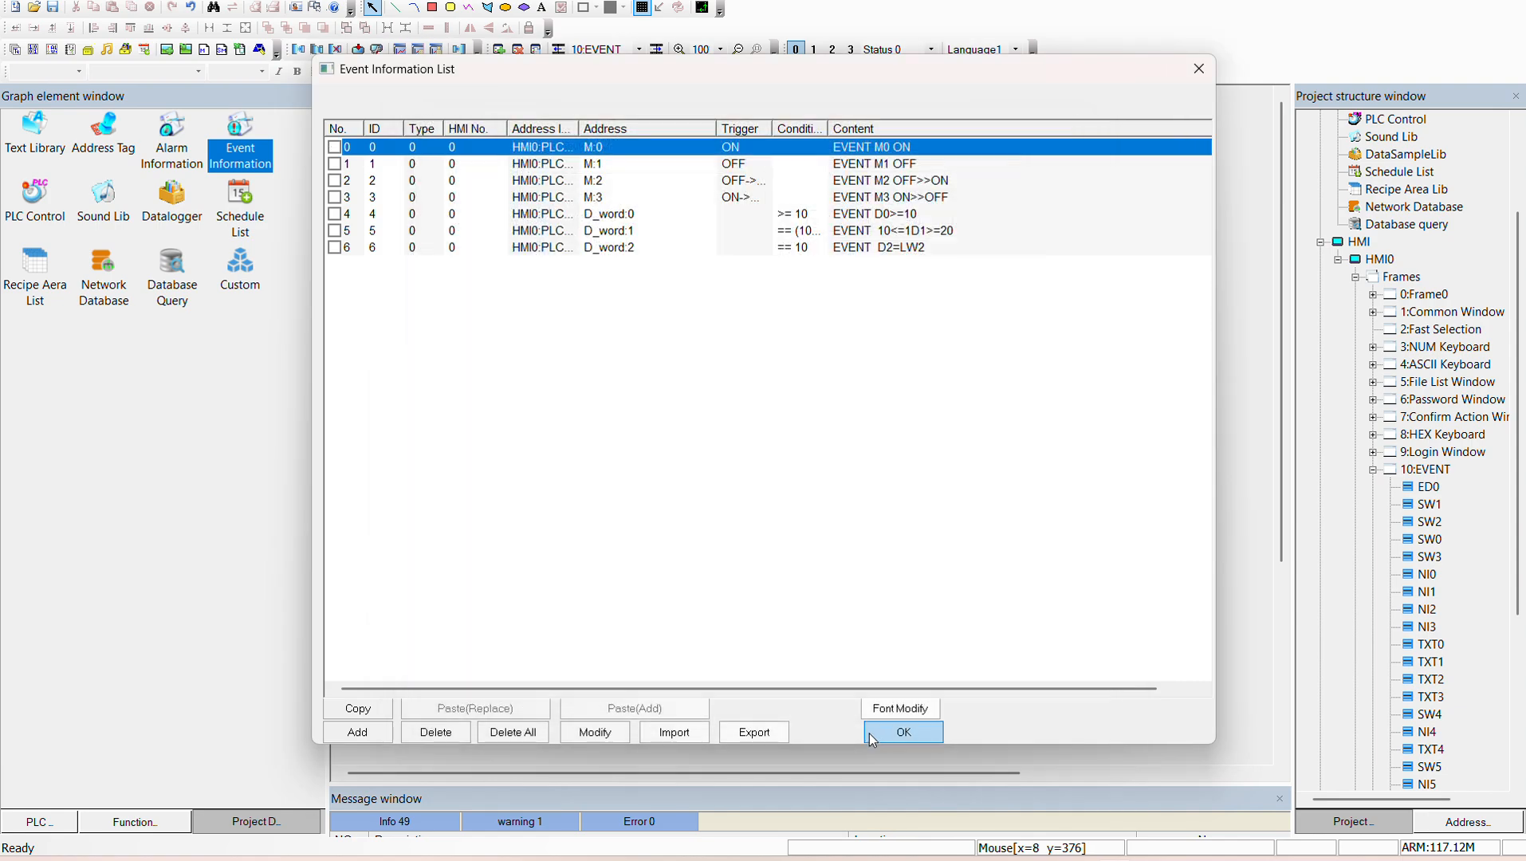
left_click(872, 740)
Step: Rebuild the project and start the offline simulation for HMI0 with all three write values inverted
left_click(431, 2)
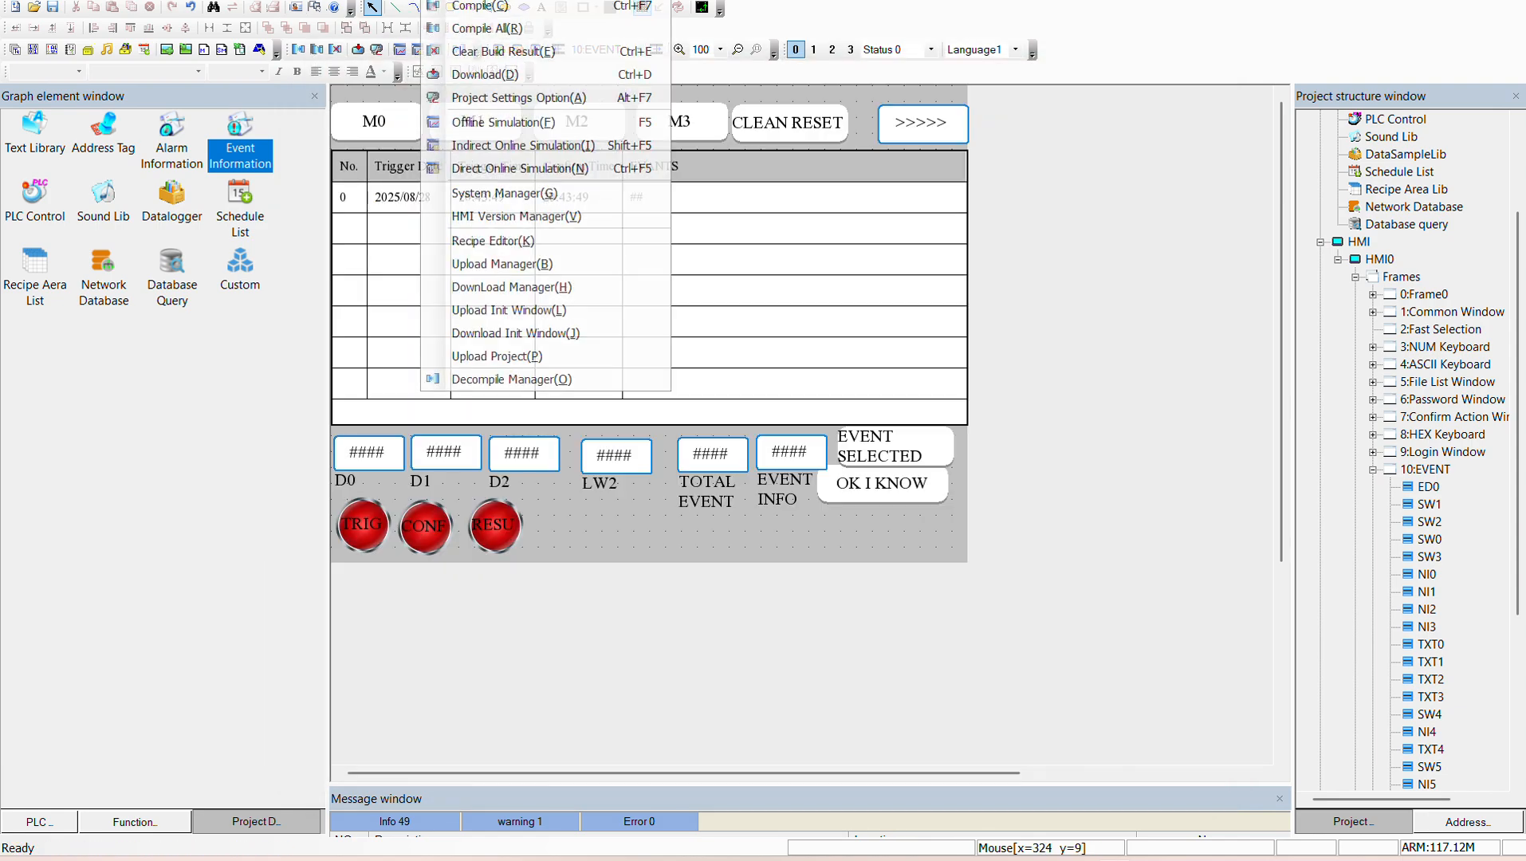
left_click(456, 128)
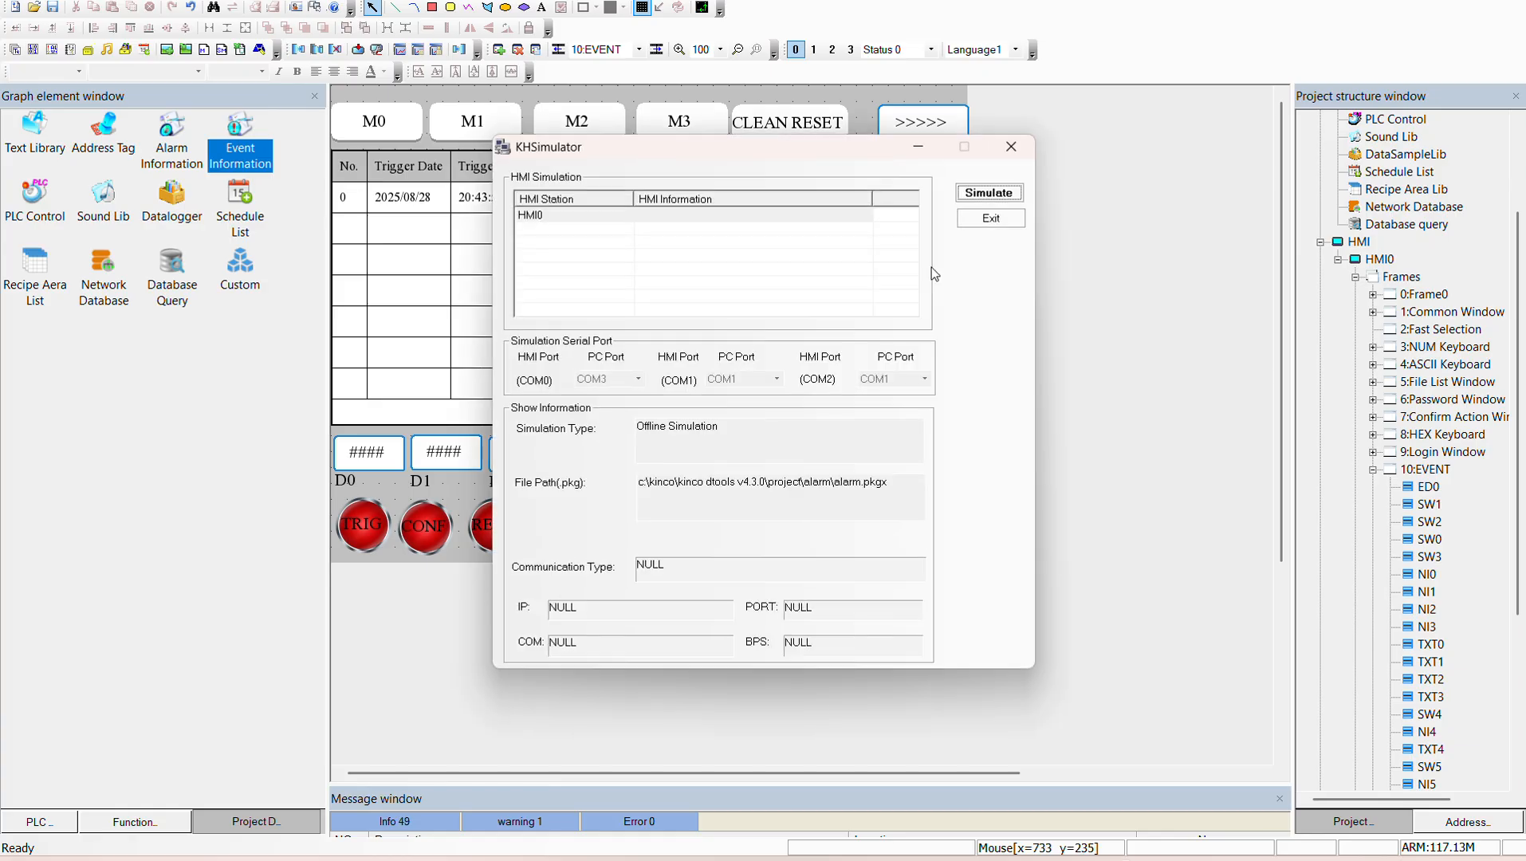
left_click(989, 192)
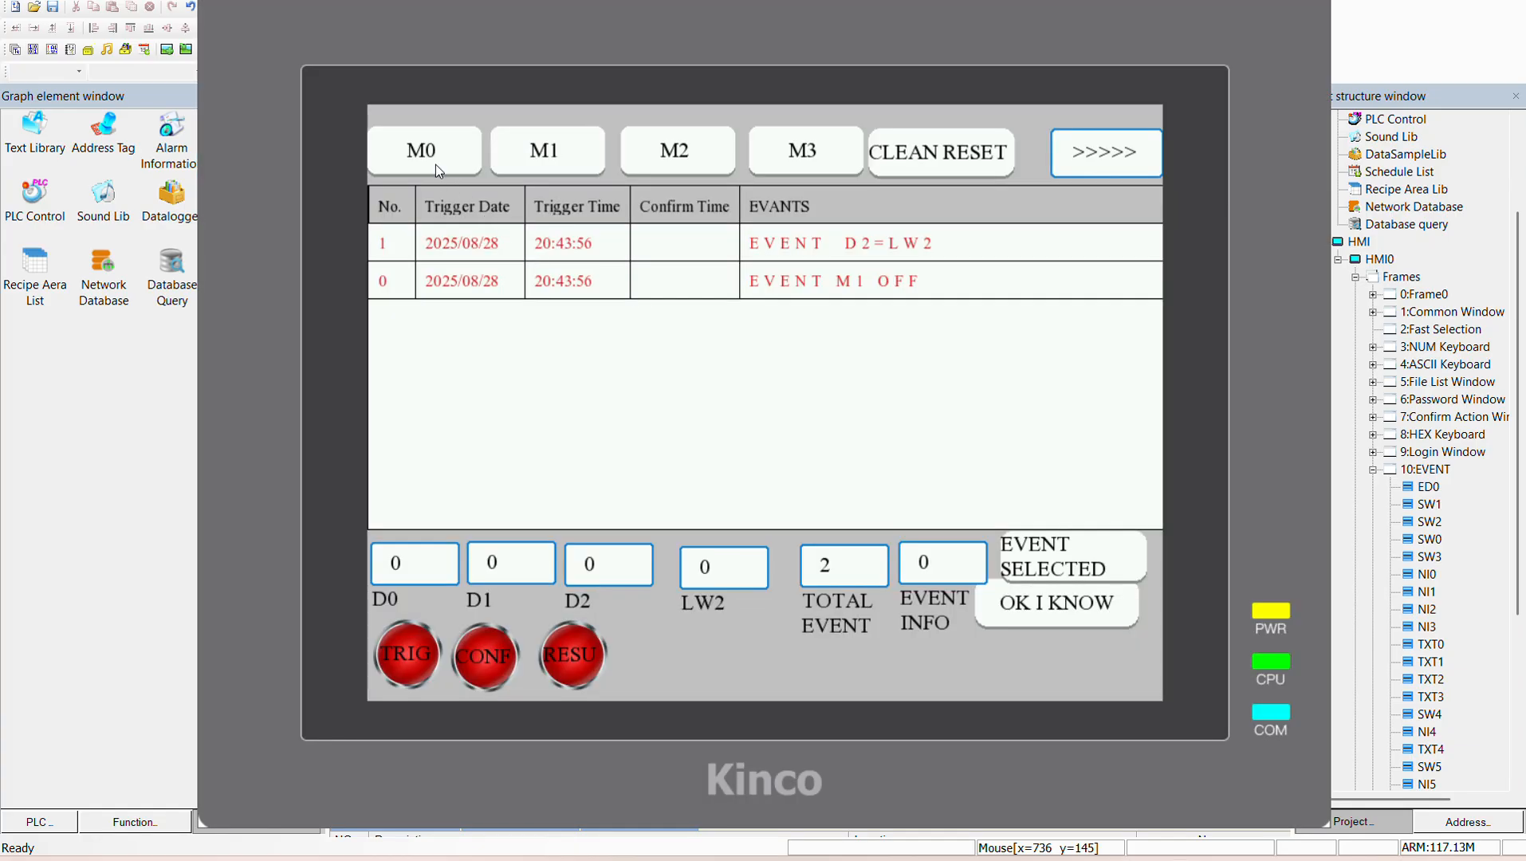
Step: Switch M0 on and off, confirm its event in the table, and switch M0 on again to test the lamps
left_click(428, 152)
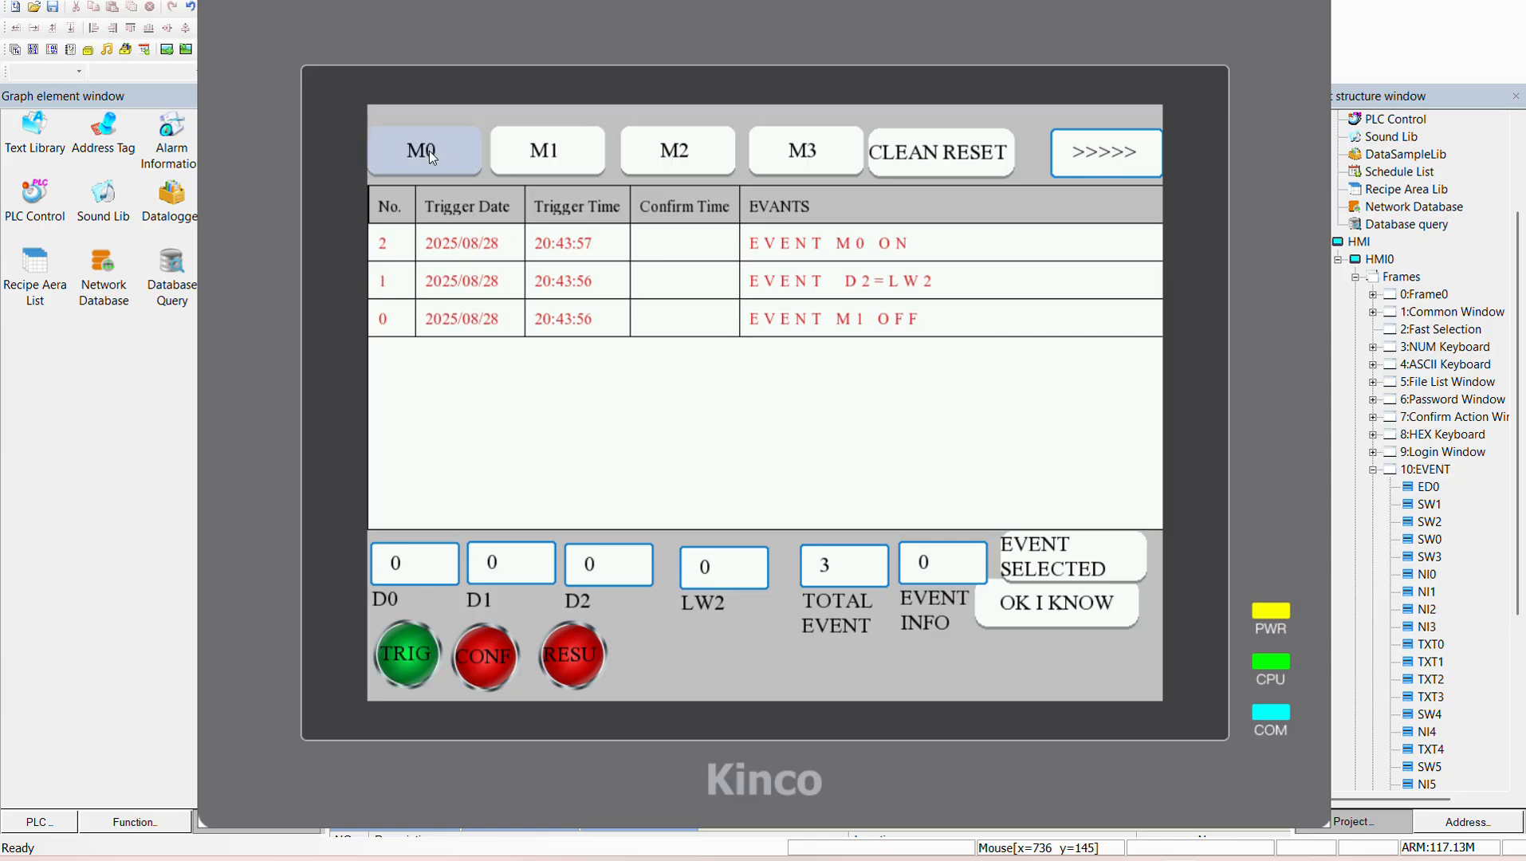
left_click(429, 151)
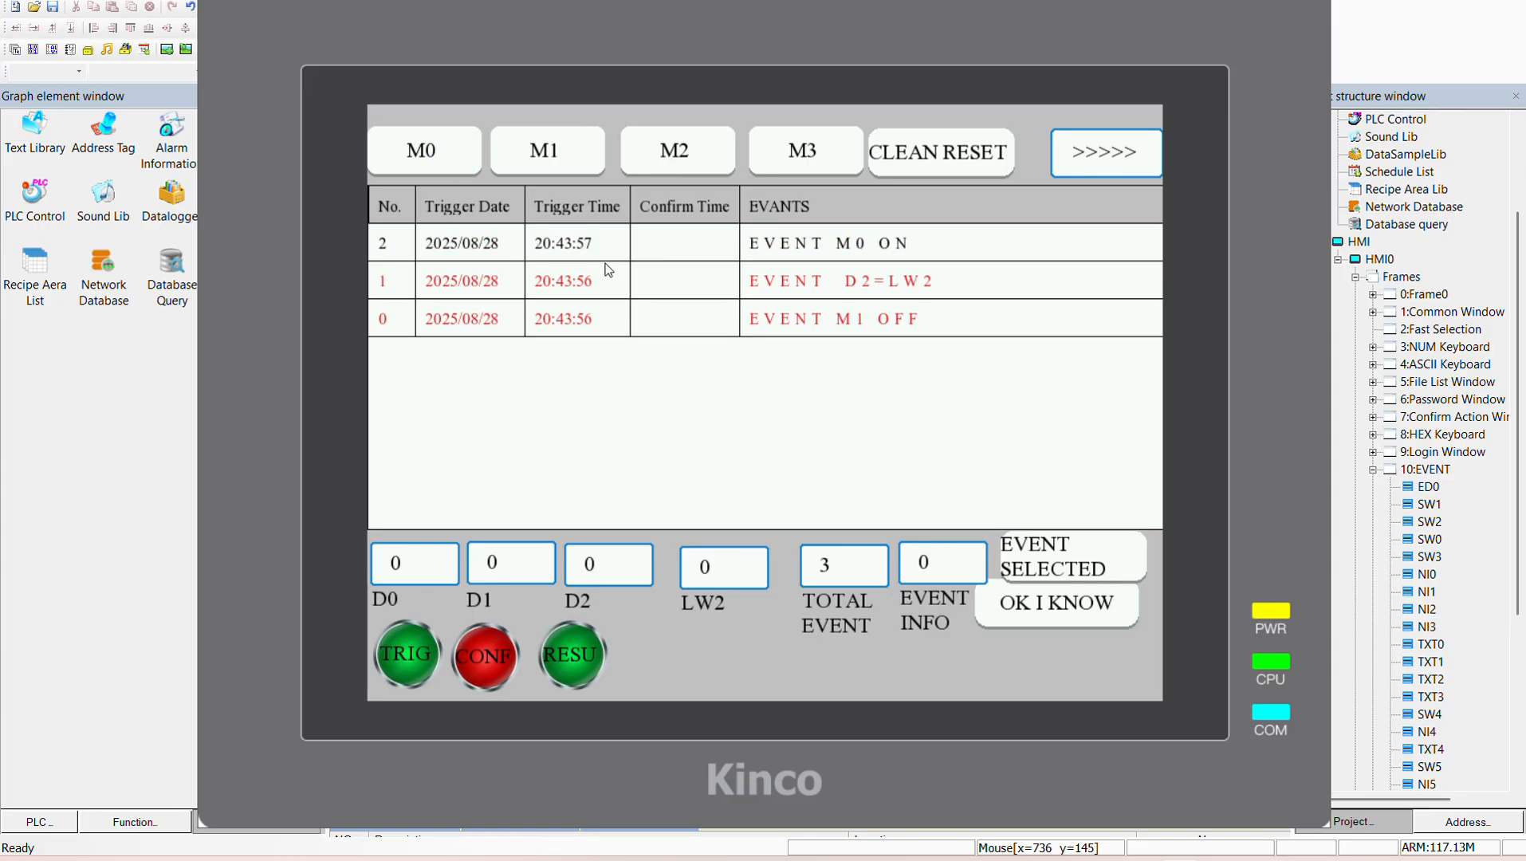
left_click(644, 244)
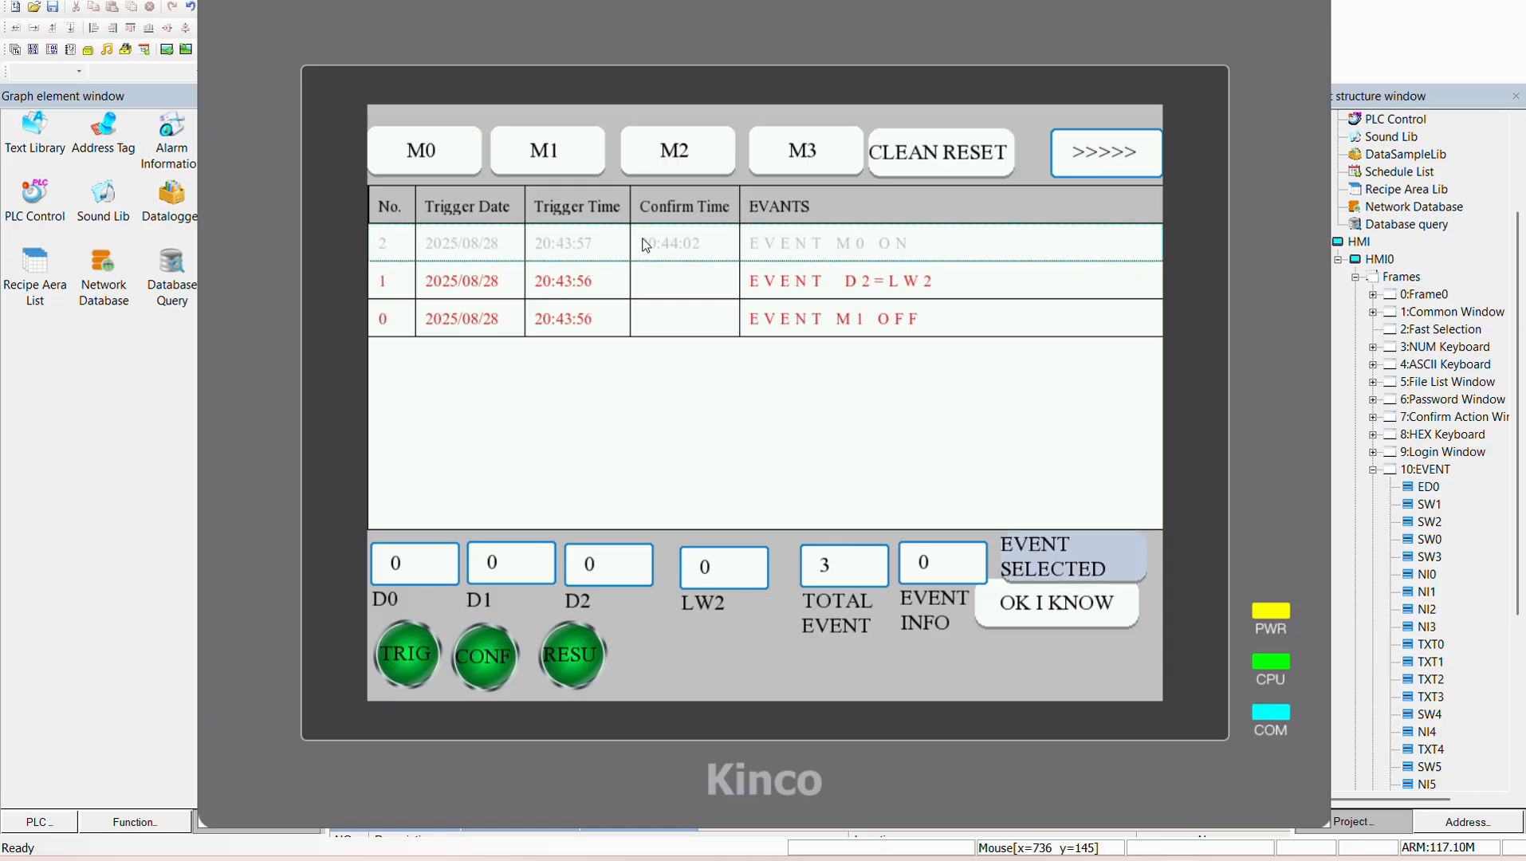
left_click(446, 153)
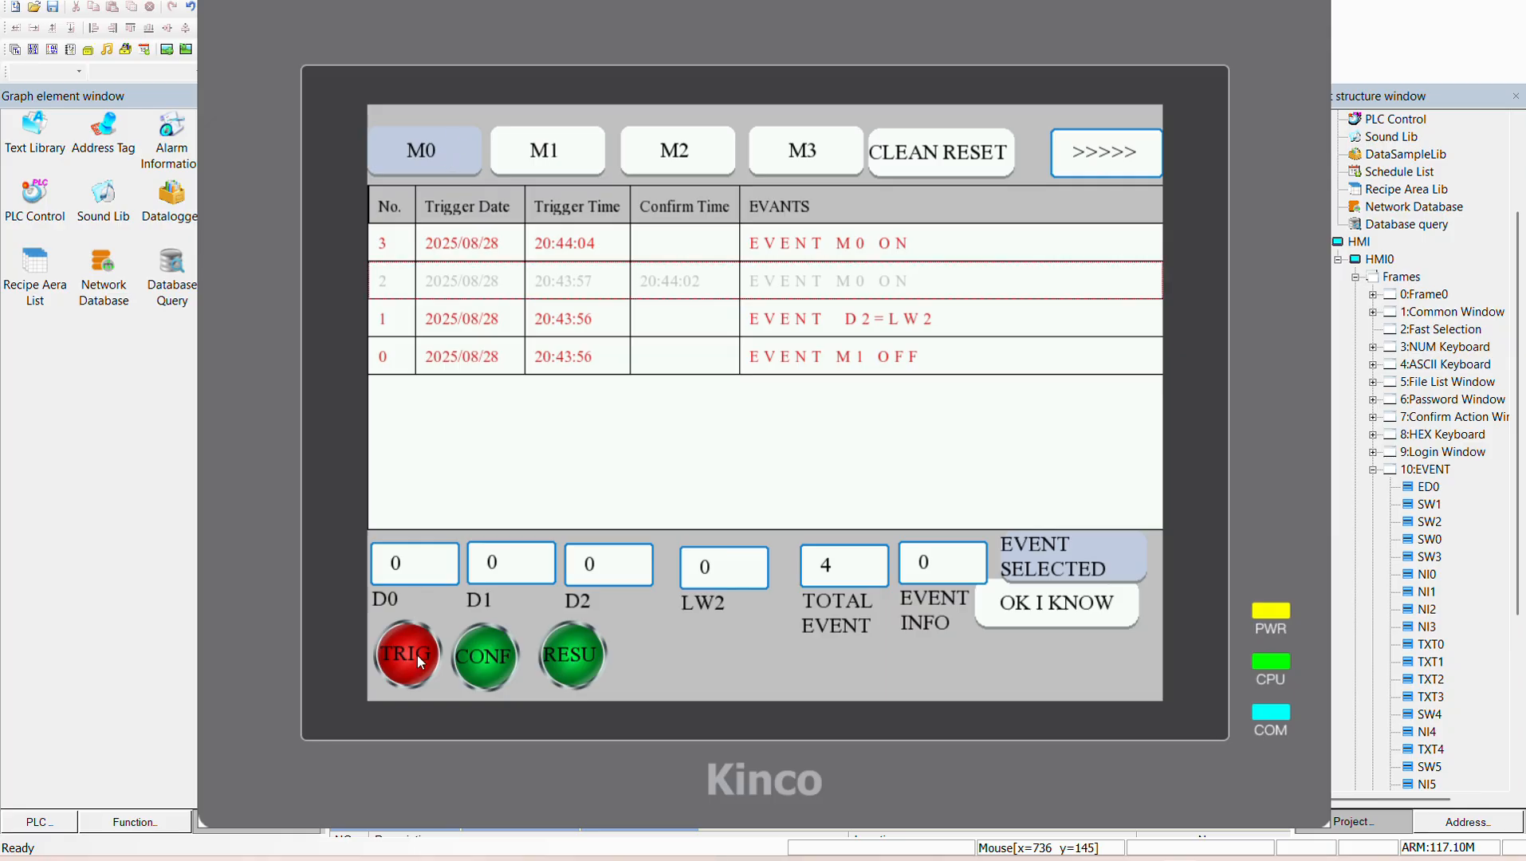
Step: Retrigger M0 twice, confirming the newest M0 ON event each time to test the lamps, and close the simulation
left_click(438, 159)
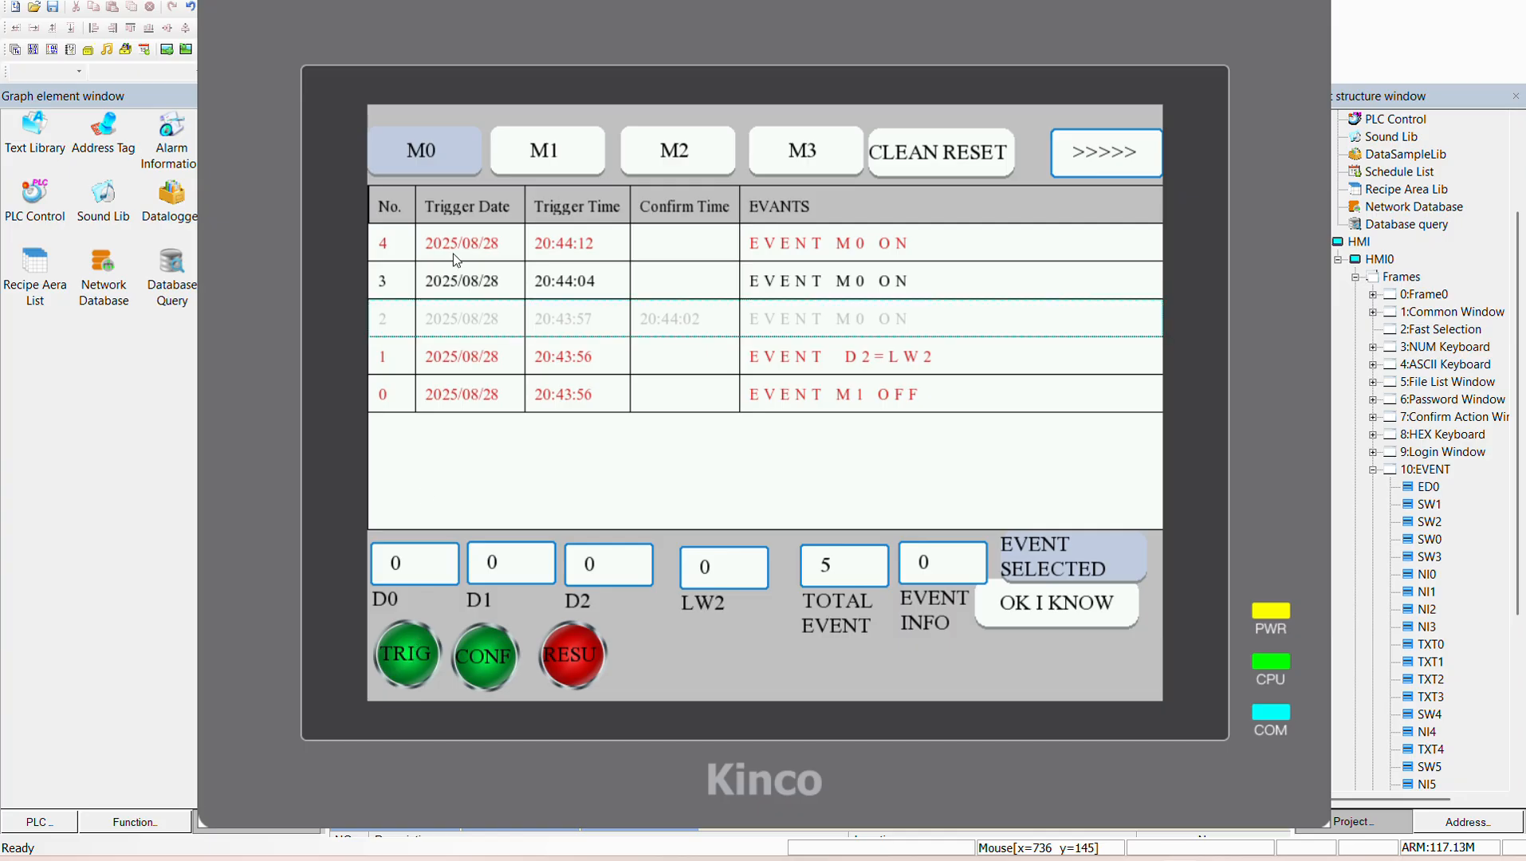
left_click(703, 243)
left_click(703, 243)
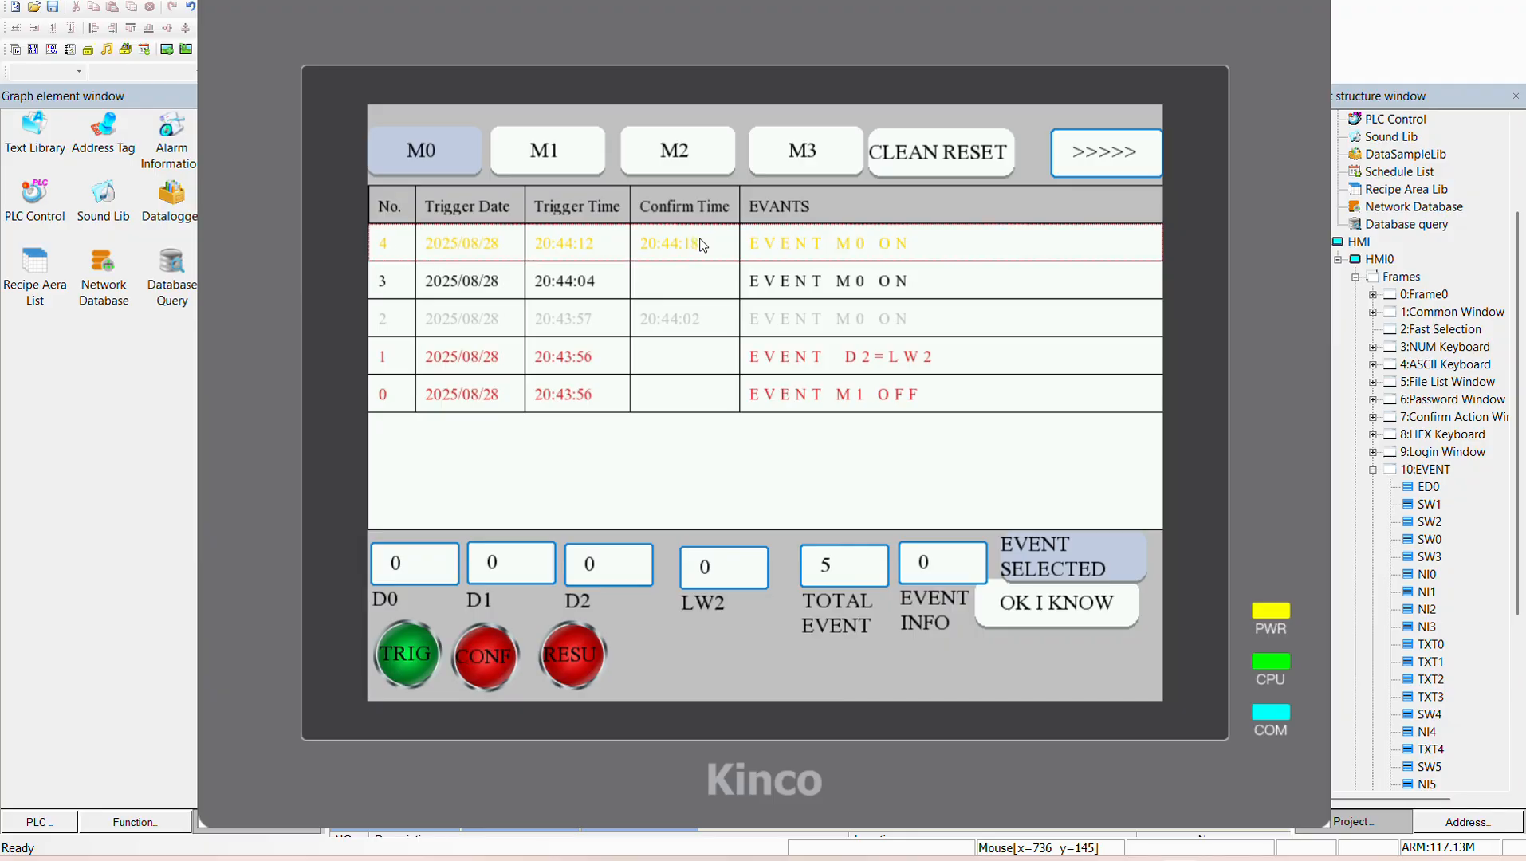
left_click(447, 164)
left_click(443, 155)
left_click(712, 250)
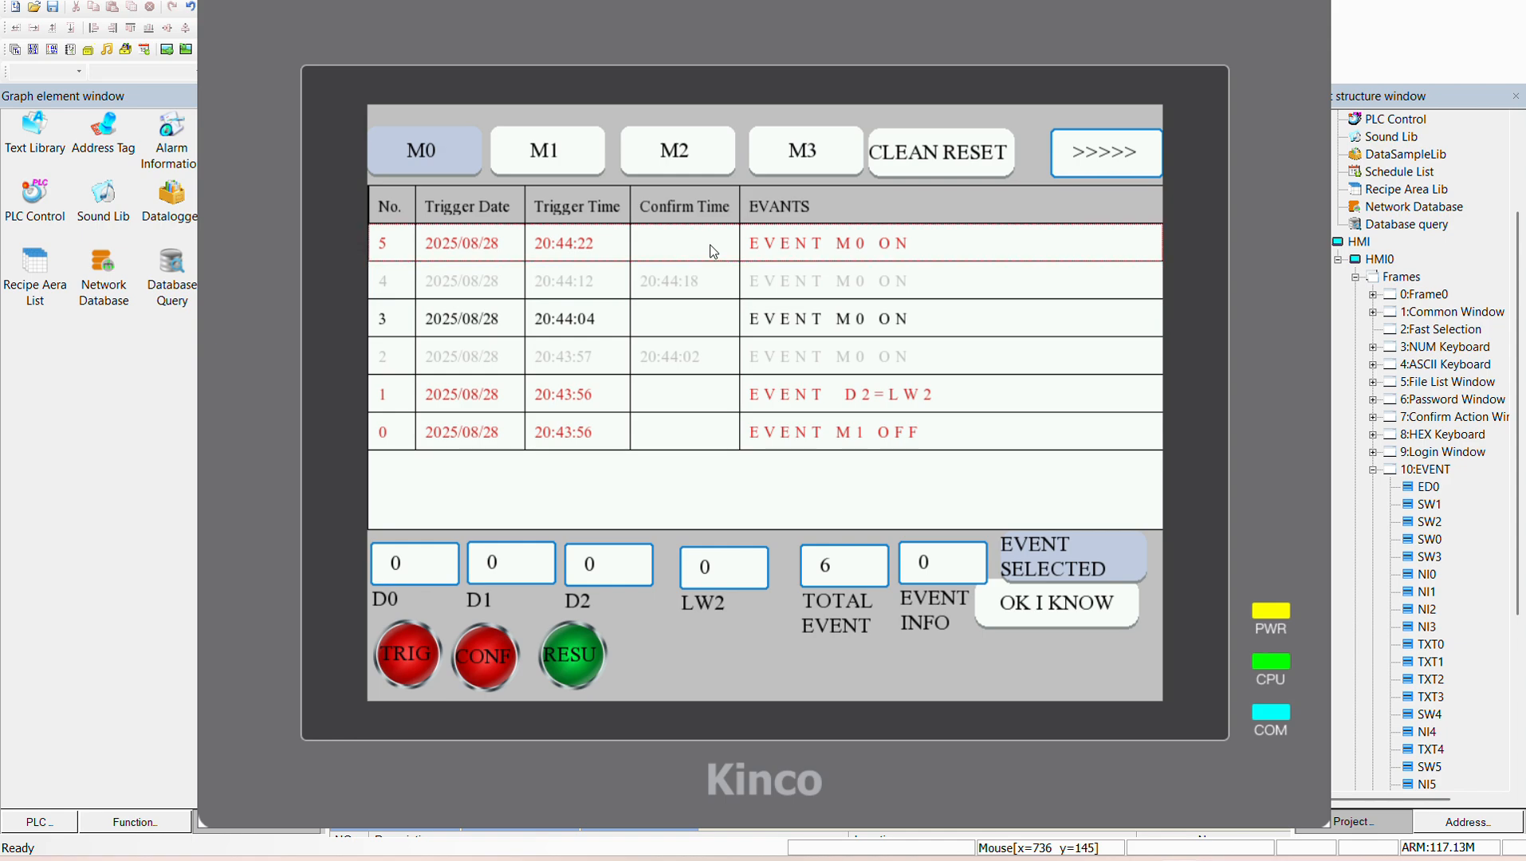
left_click(712, 250)
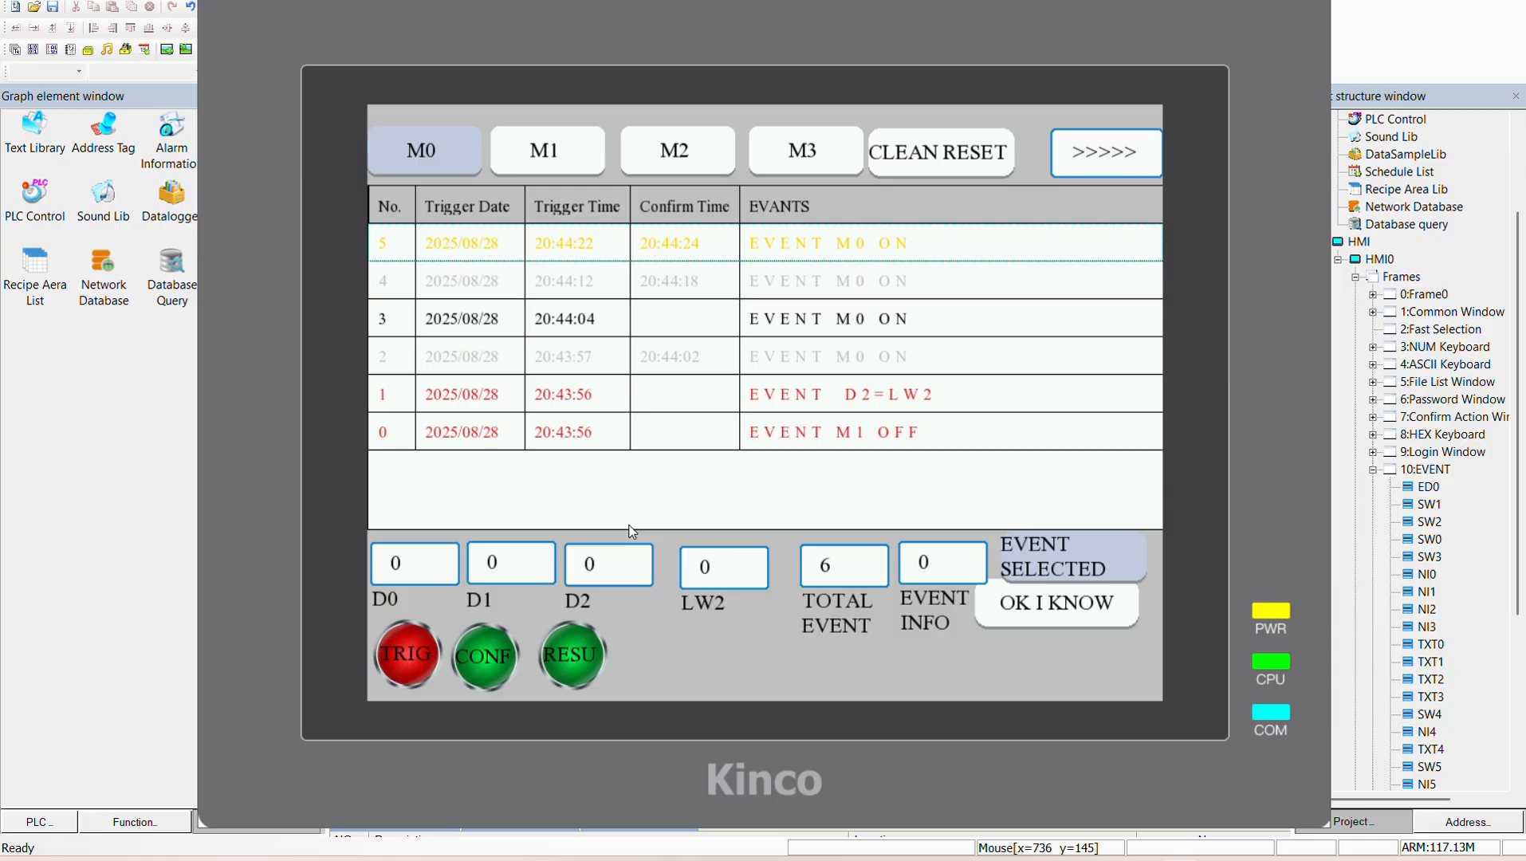
right_click(667, 610)
left_click(679, 623)
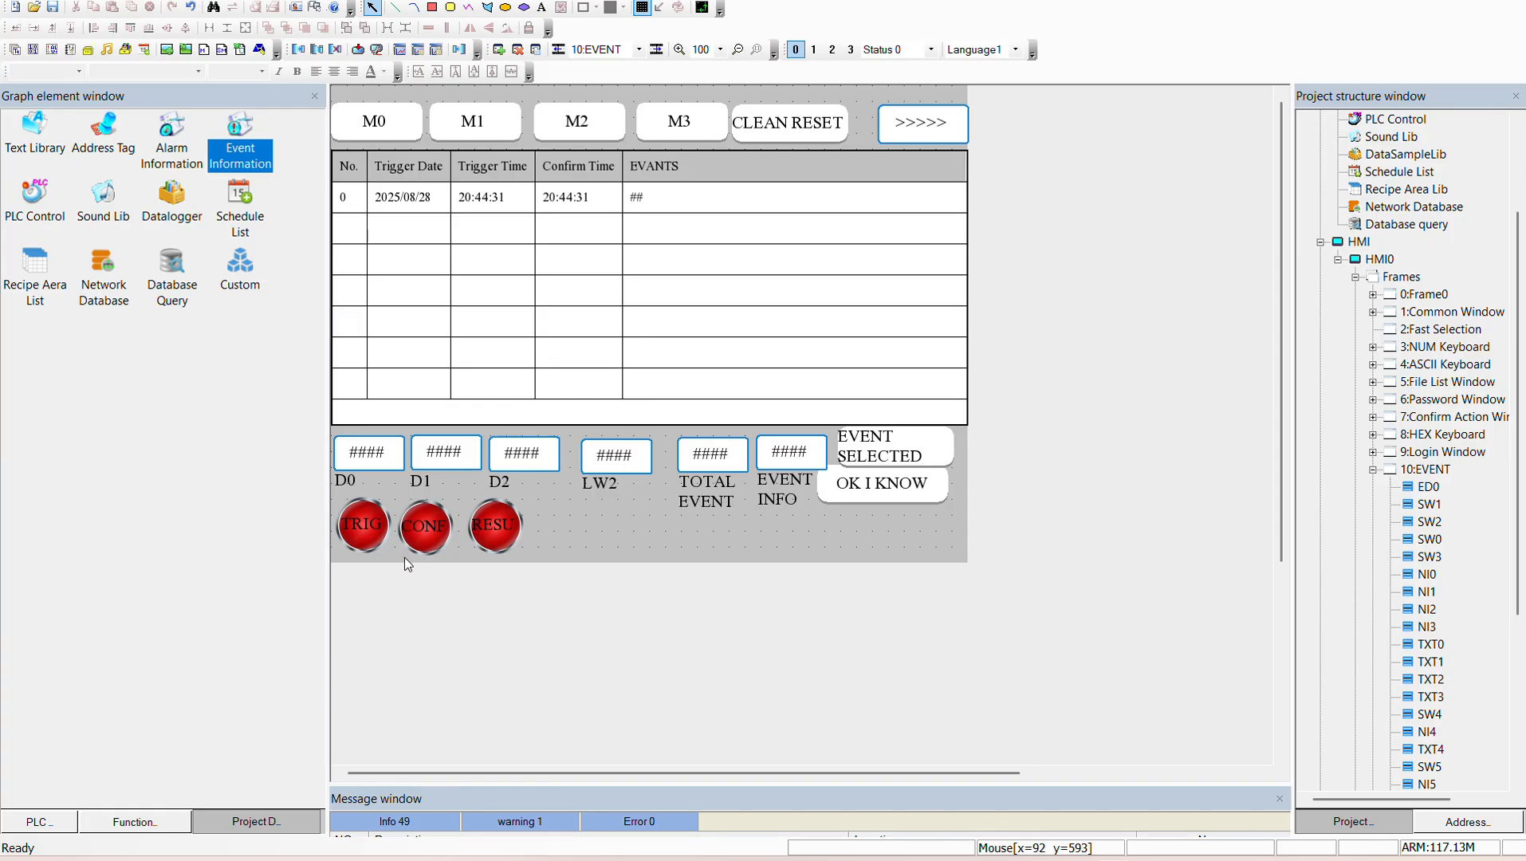
Step: Disable Write(Trig), Write(Confirm) and Write(Resume) for the M0 event, accept it, and close the event information list
left_click(221, 139)
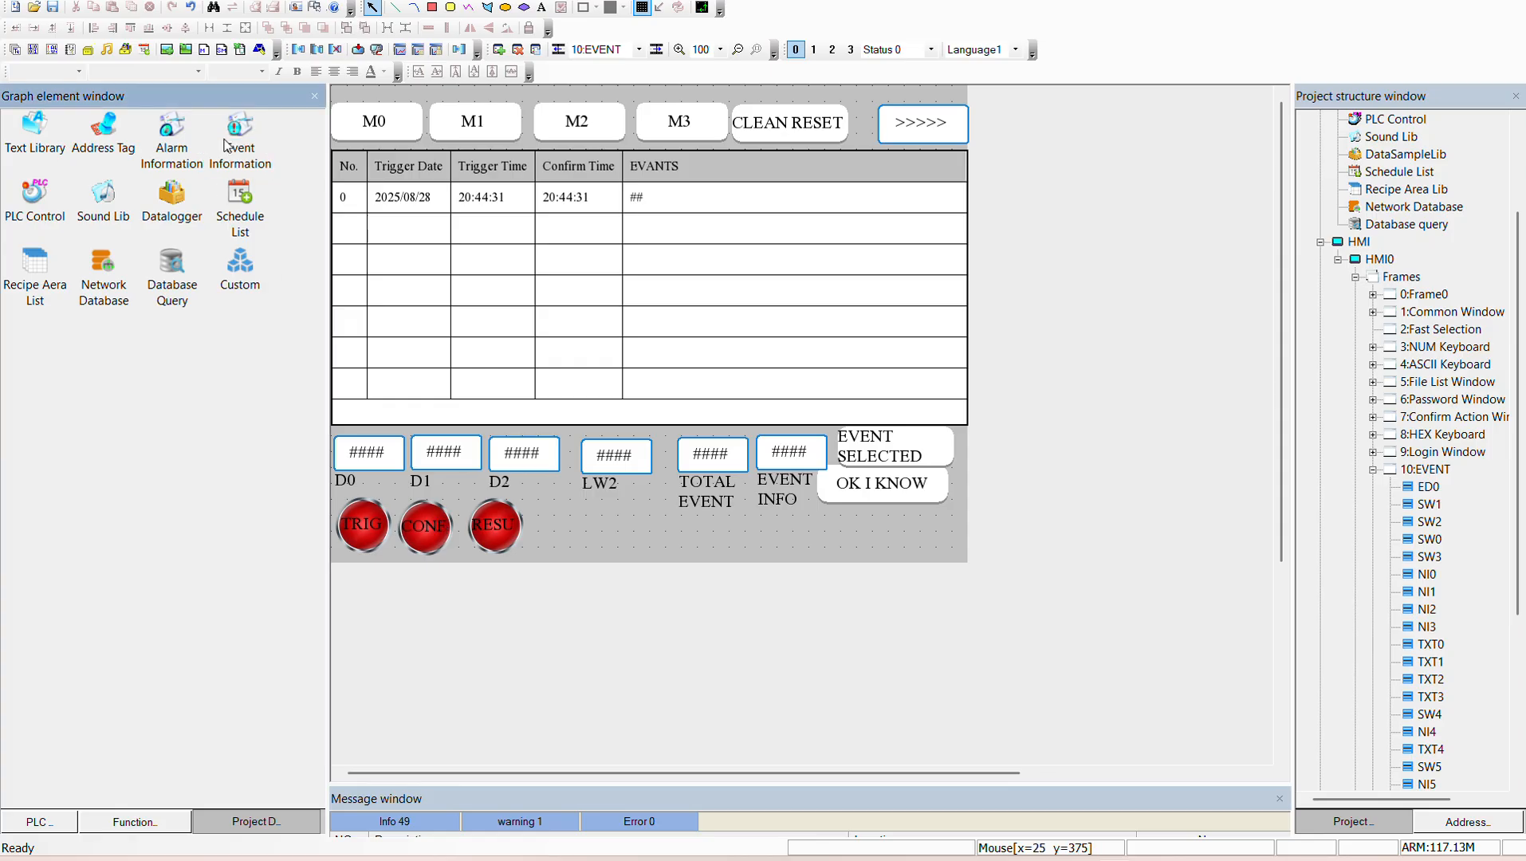
double_click(226, 145)
left_click(509, 147)
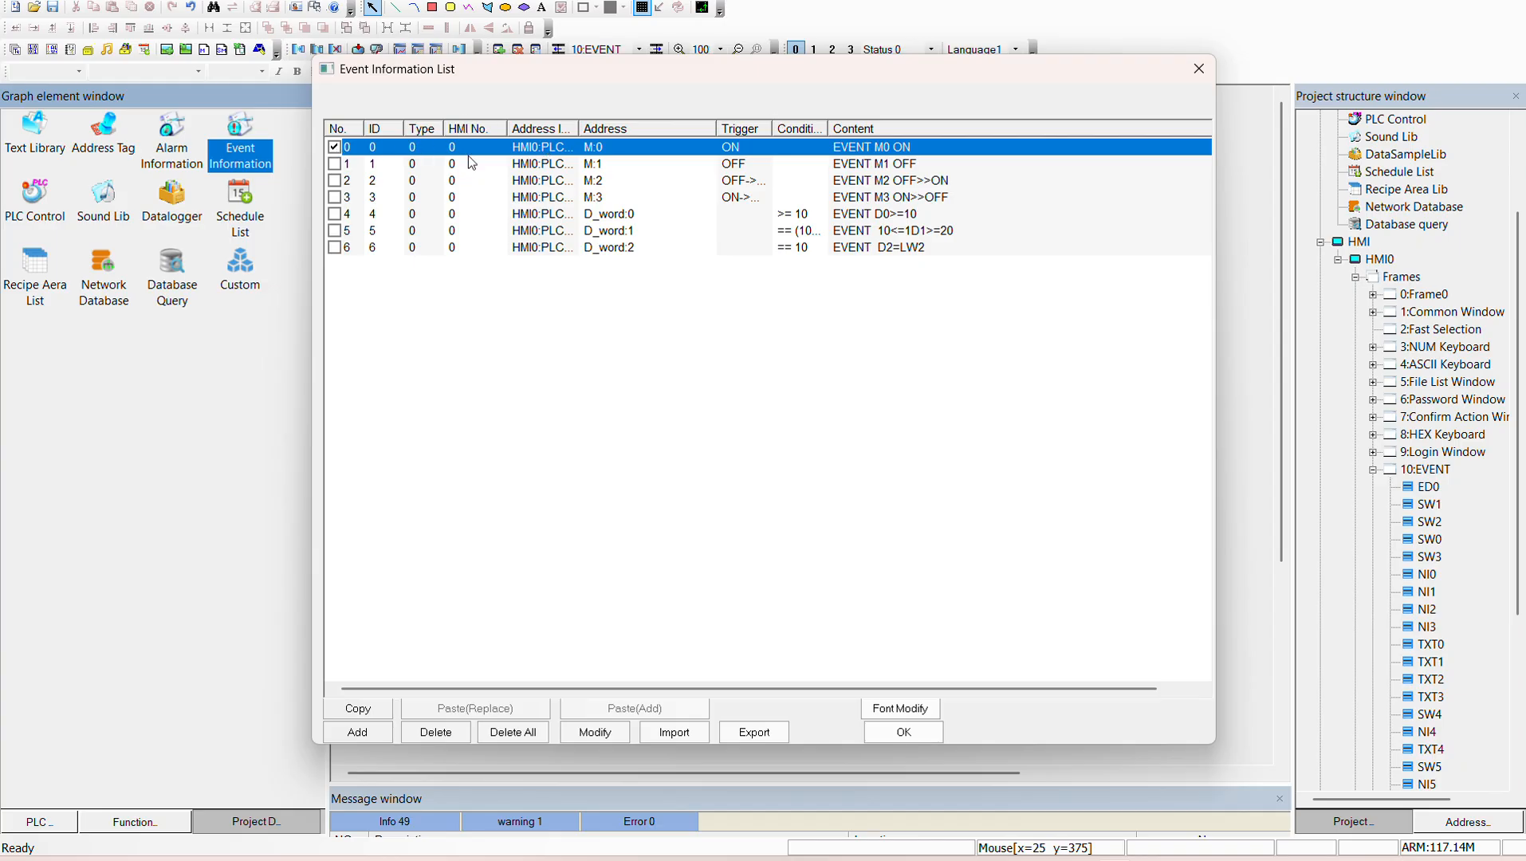
left_click(471, 163)
double_click(467, 146)
left_click(545, 135)
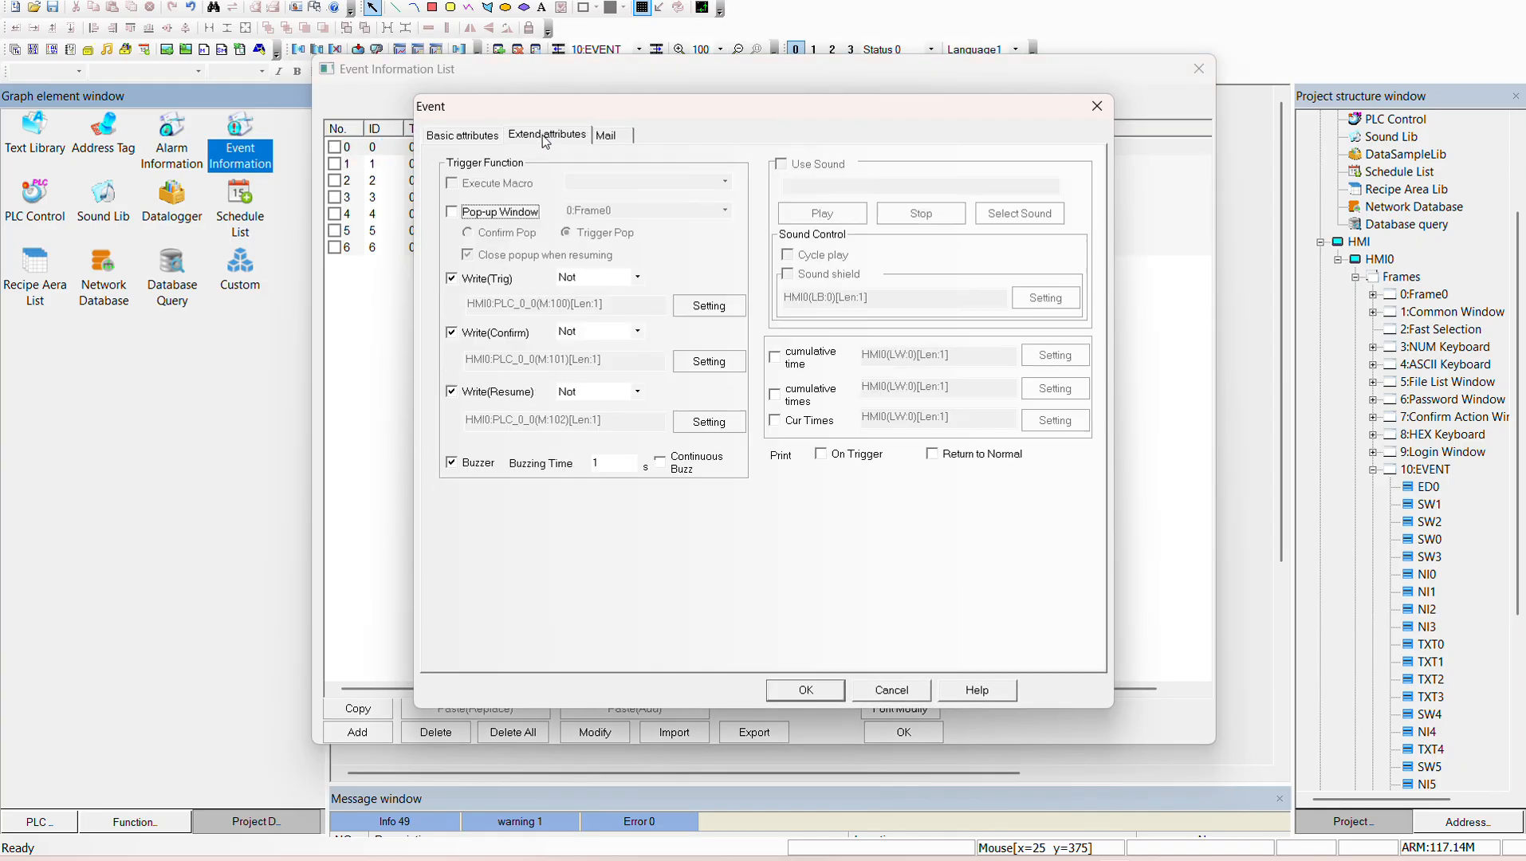
left_click(456, 393)
left_click(451, 333)
left_click(452, 279)
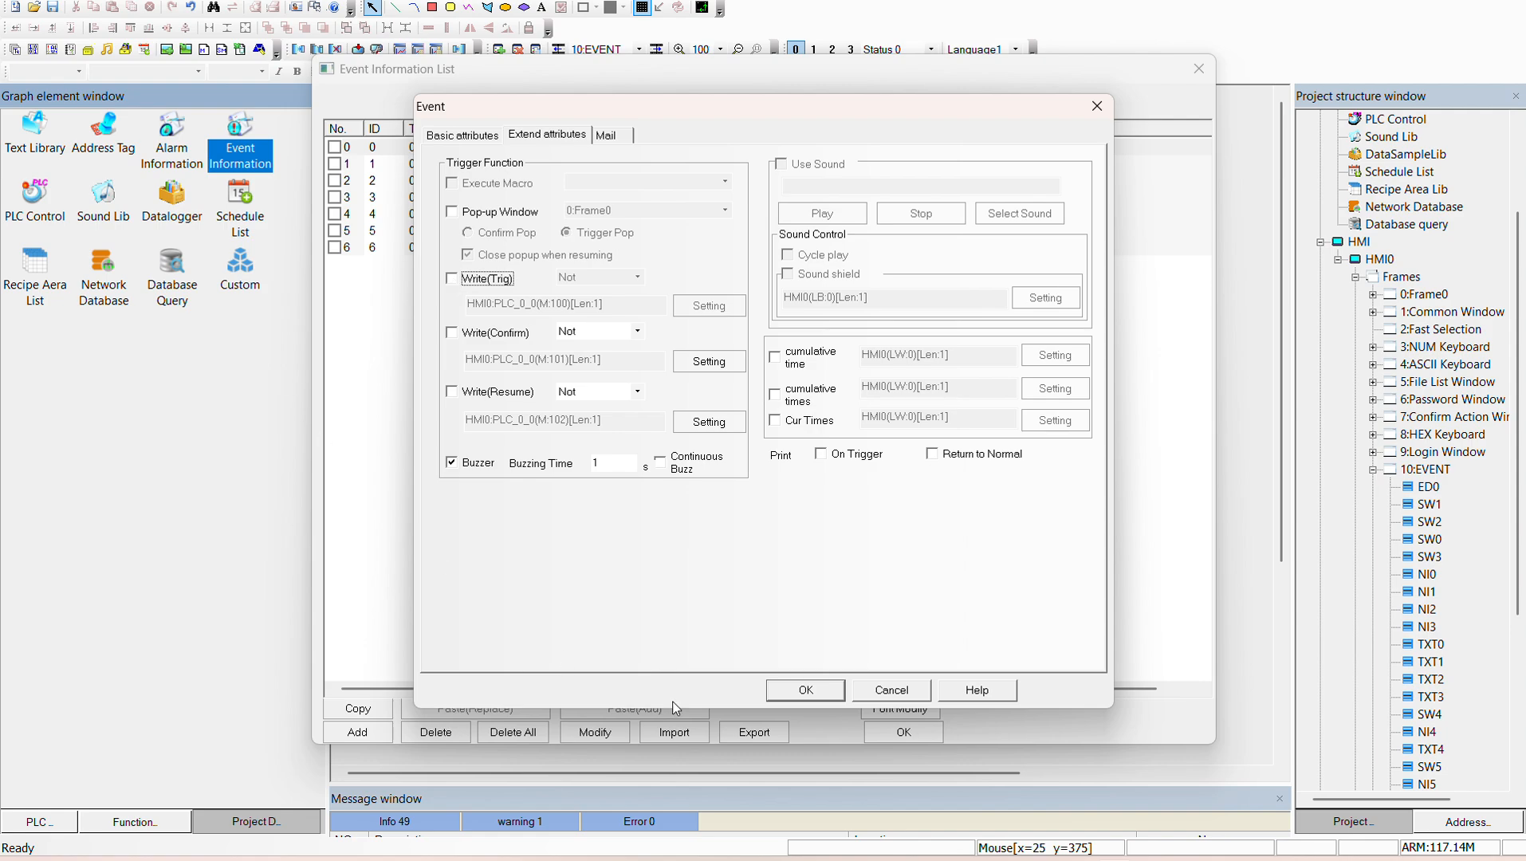
left_click(799, 691)
left_click(904, 731)
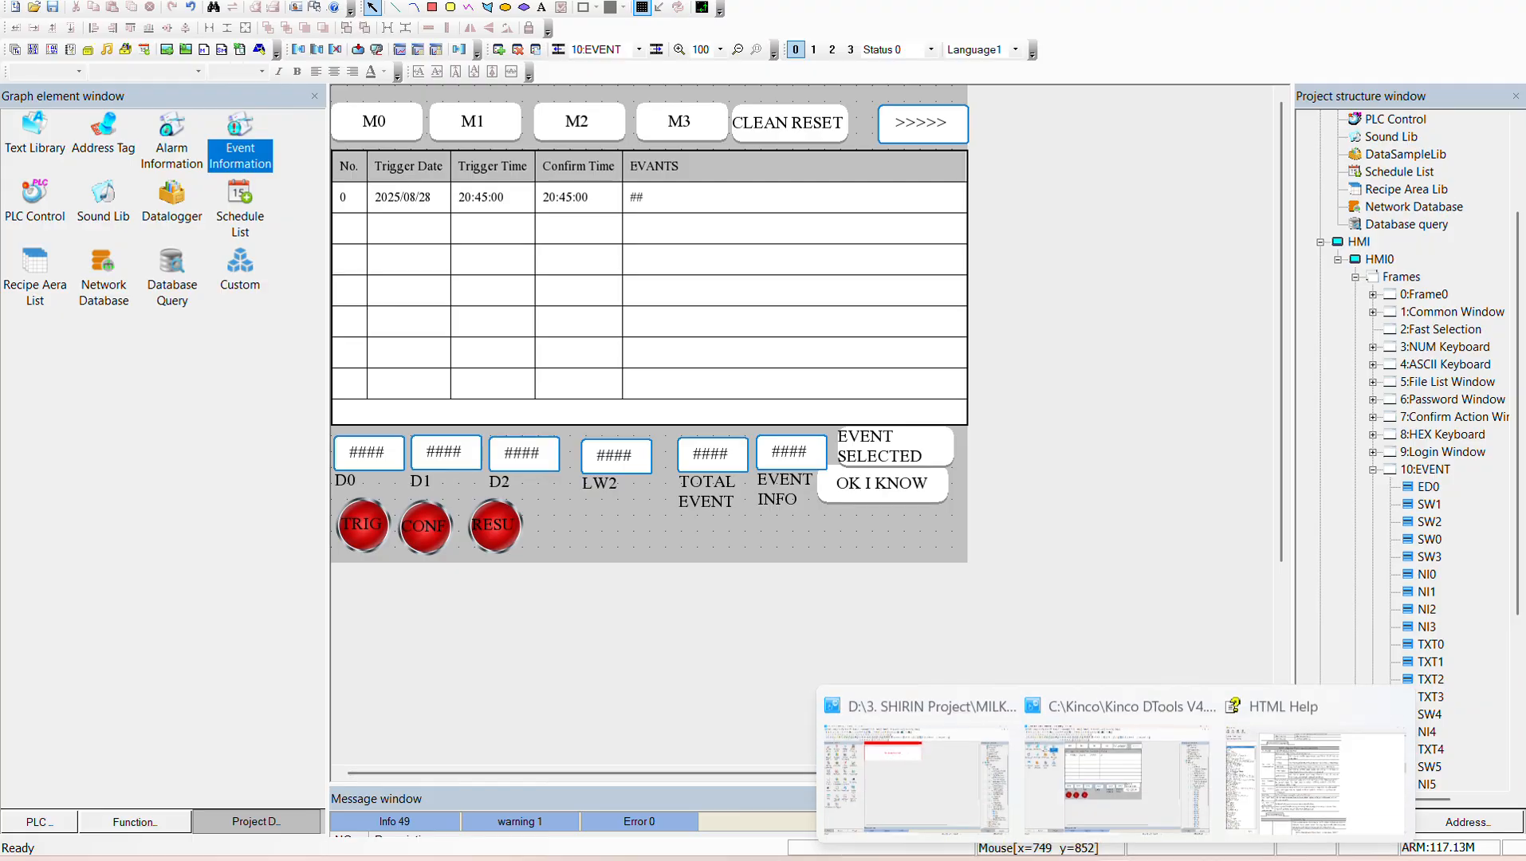
Step: Switch to the MILK project and examine the ALM20 event's extended attributes, including its pop-up window settings
left_click(984, 770)
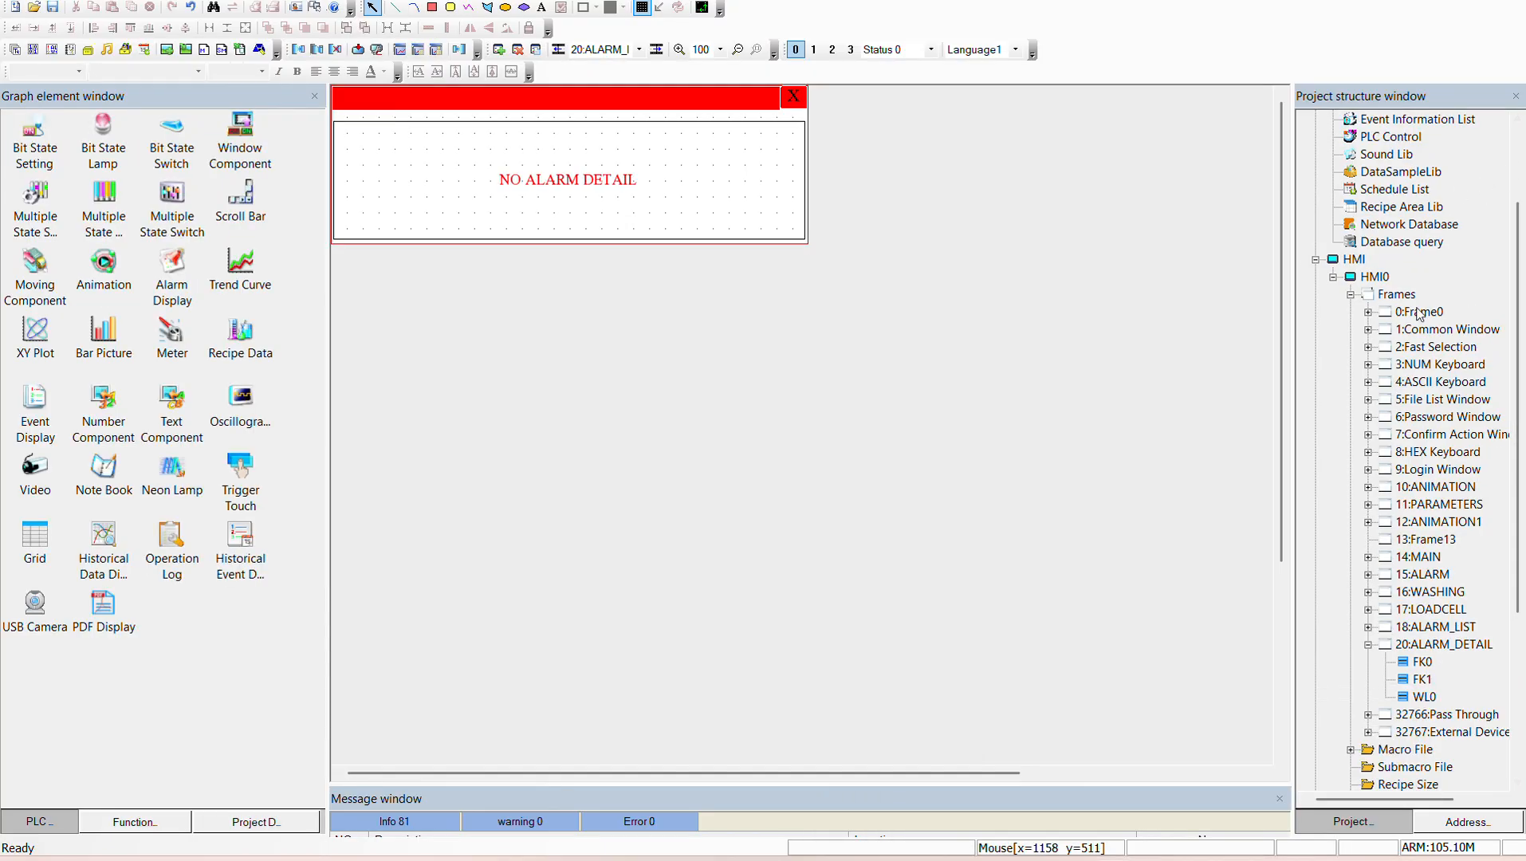
left_click(1368, 644)
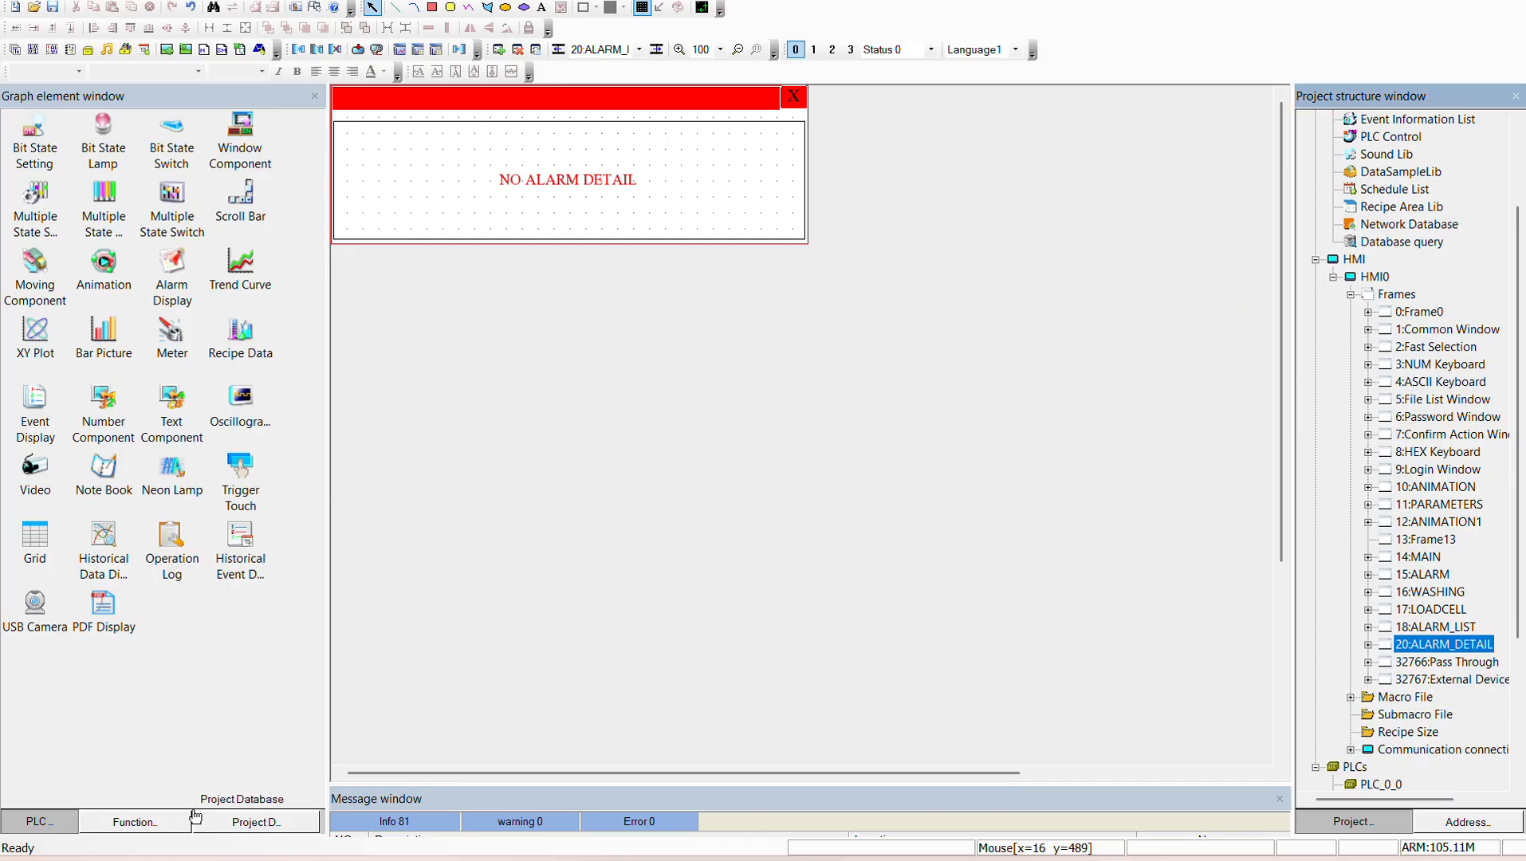
left_click(225, 822)
double_click(238, 151)
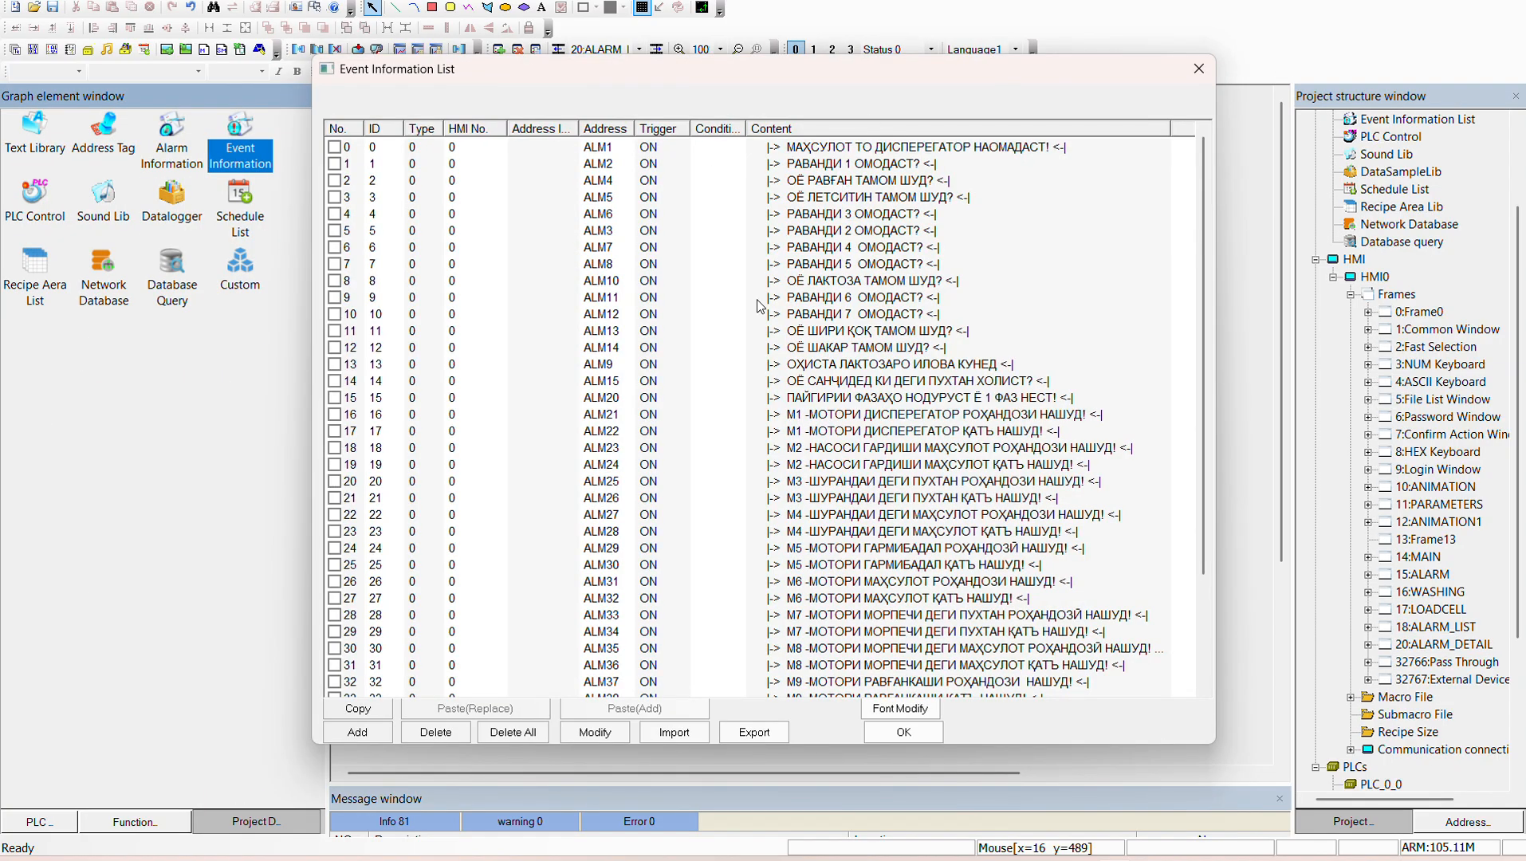
double_click(704, 397)
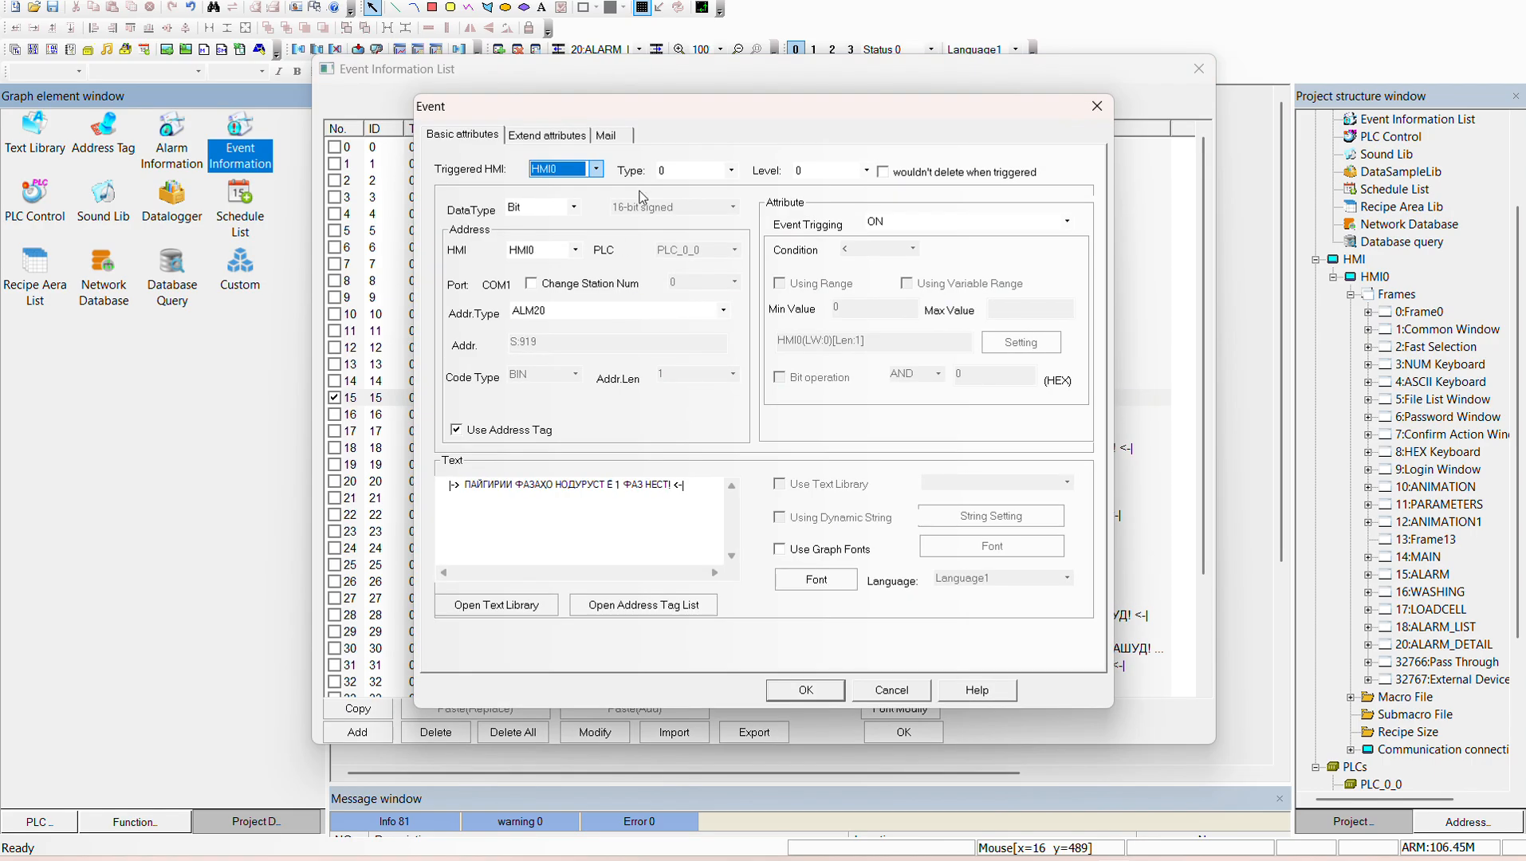
left_click(576, 136)
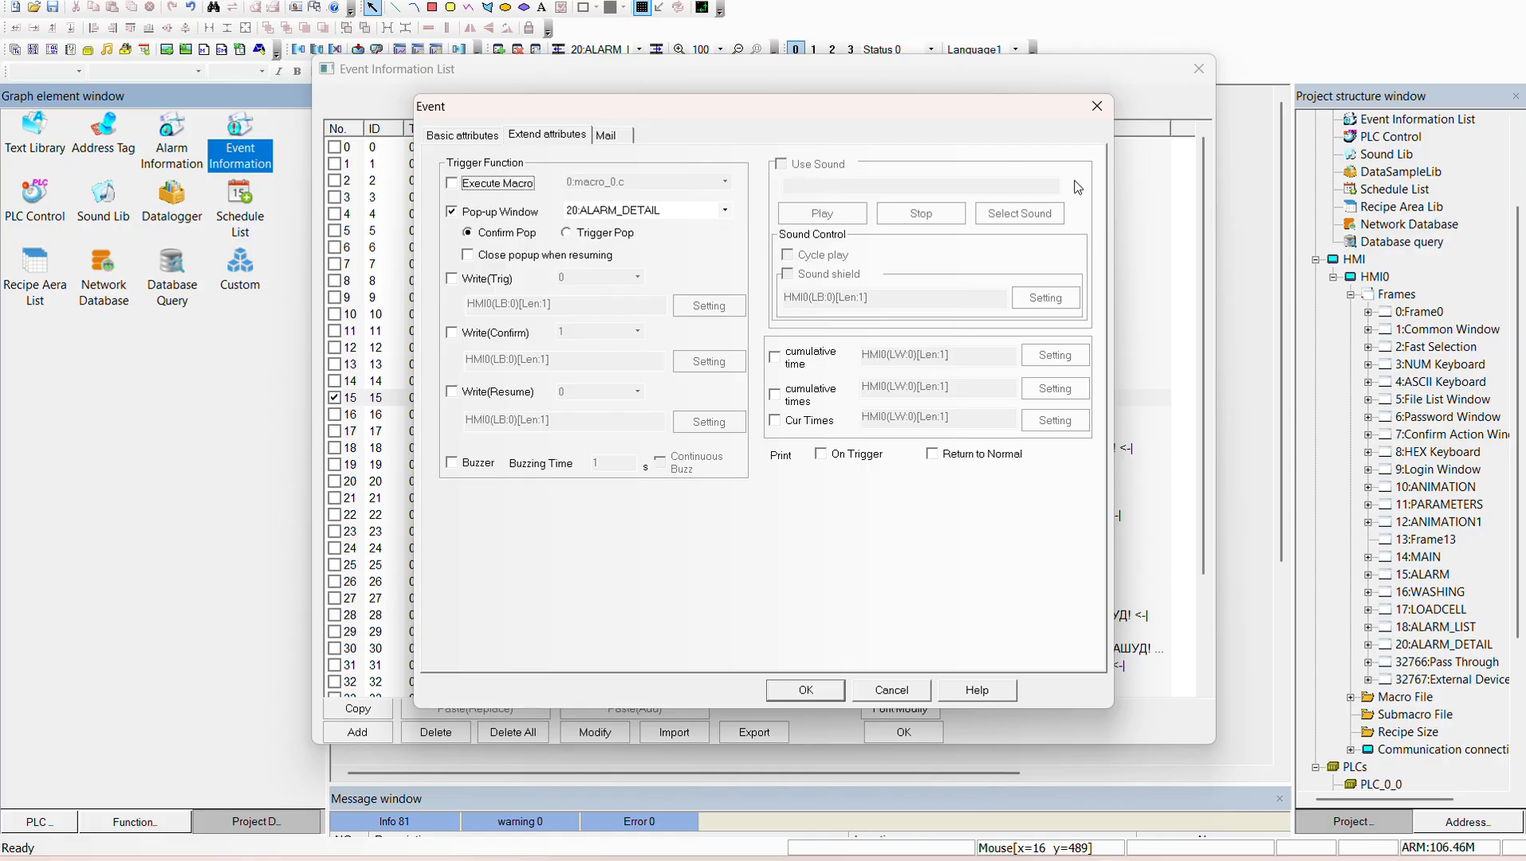
left_click(828, 697)
left_click(1198, 69)
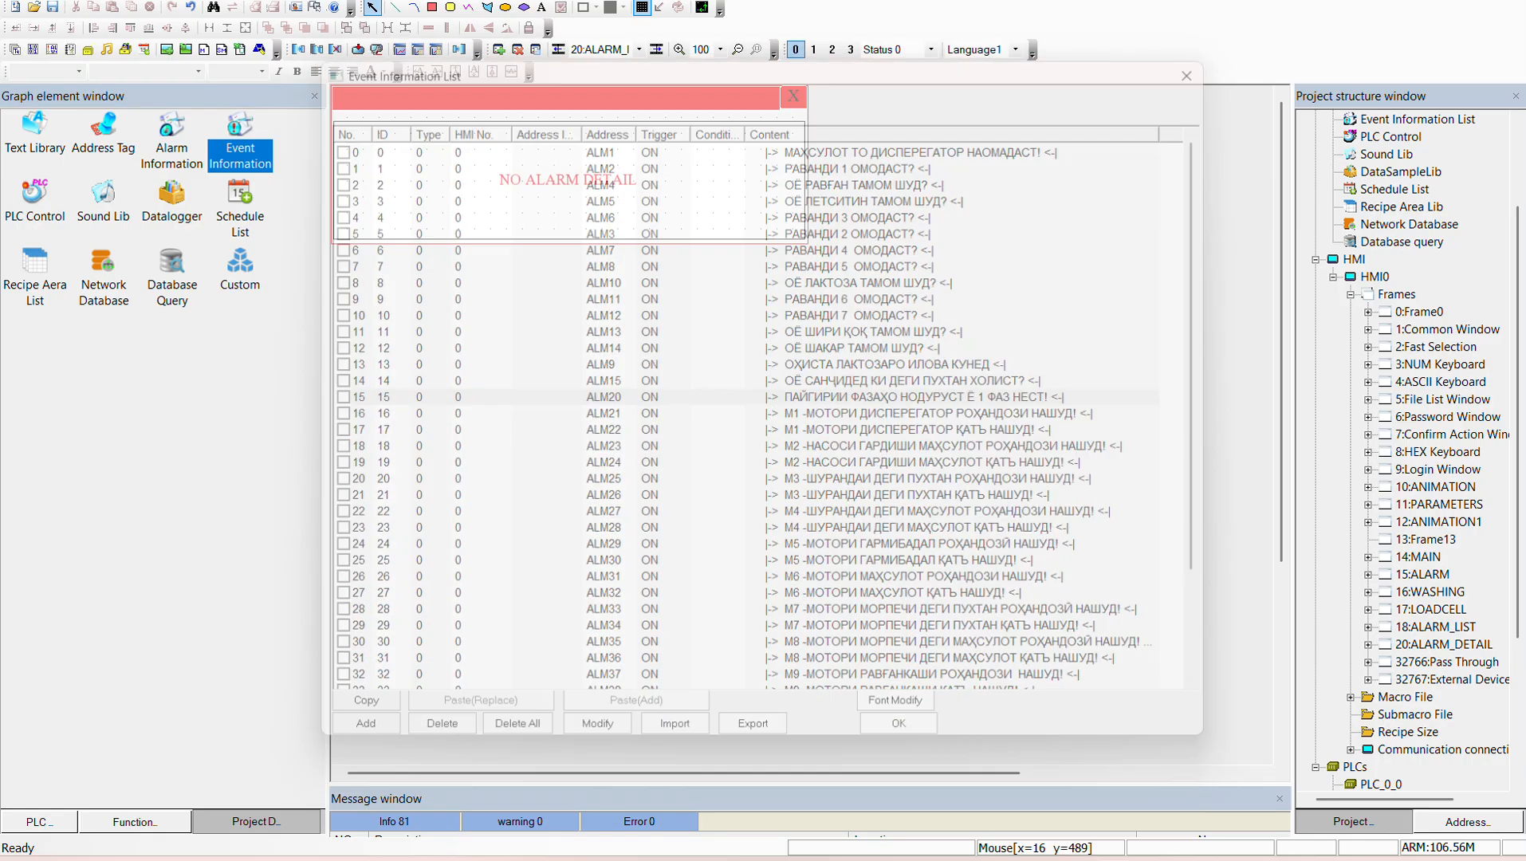
Step: Run the MILK project's offline simulation and open the HMI page containing the Status and Content event table
left_click(443, 2)
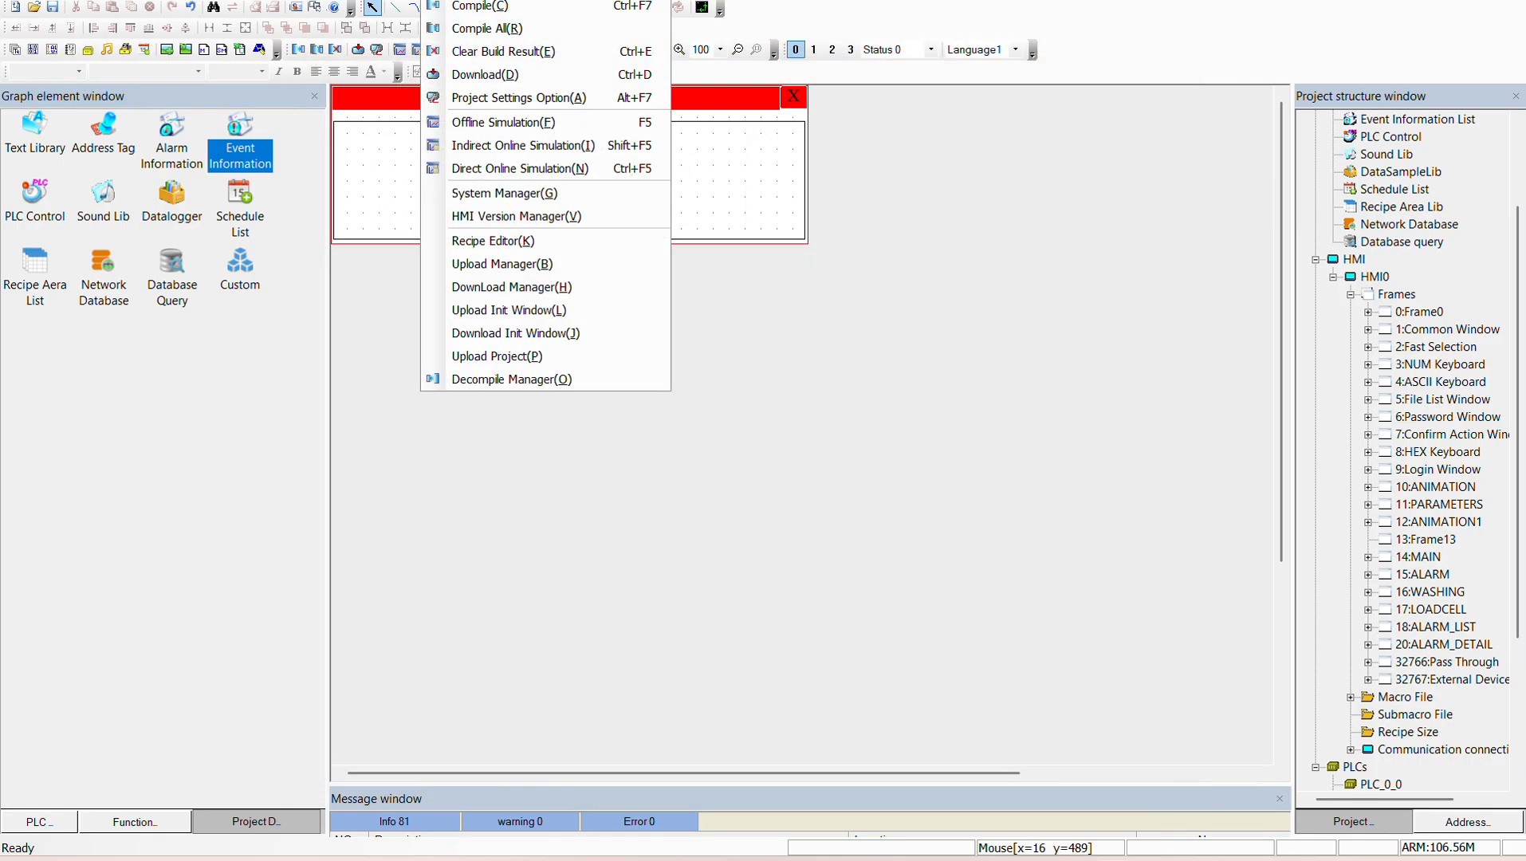
left_click(486, 121)
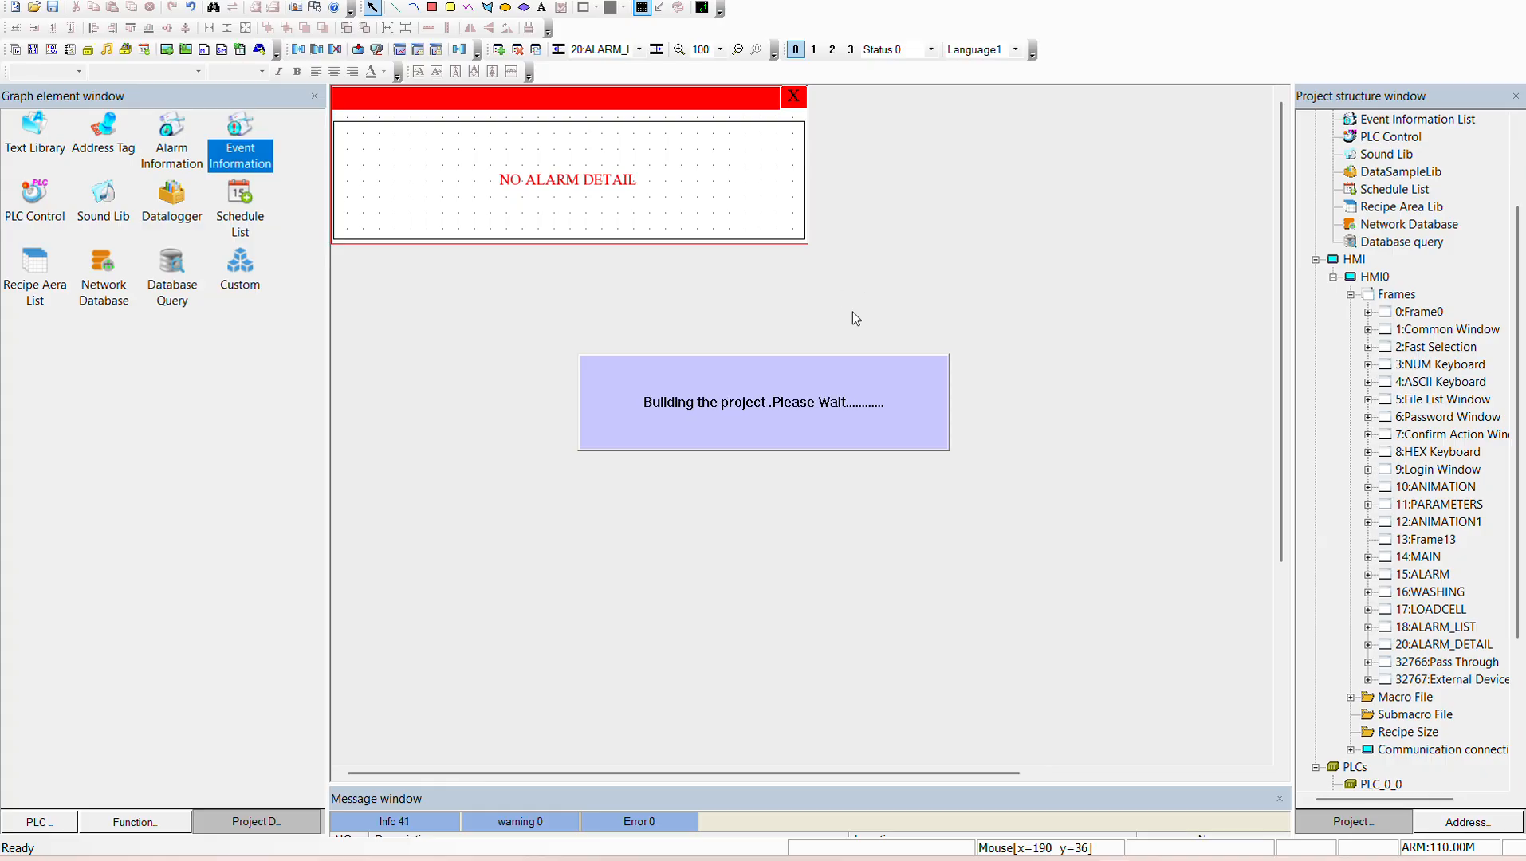
left_click(993, 201)
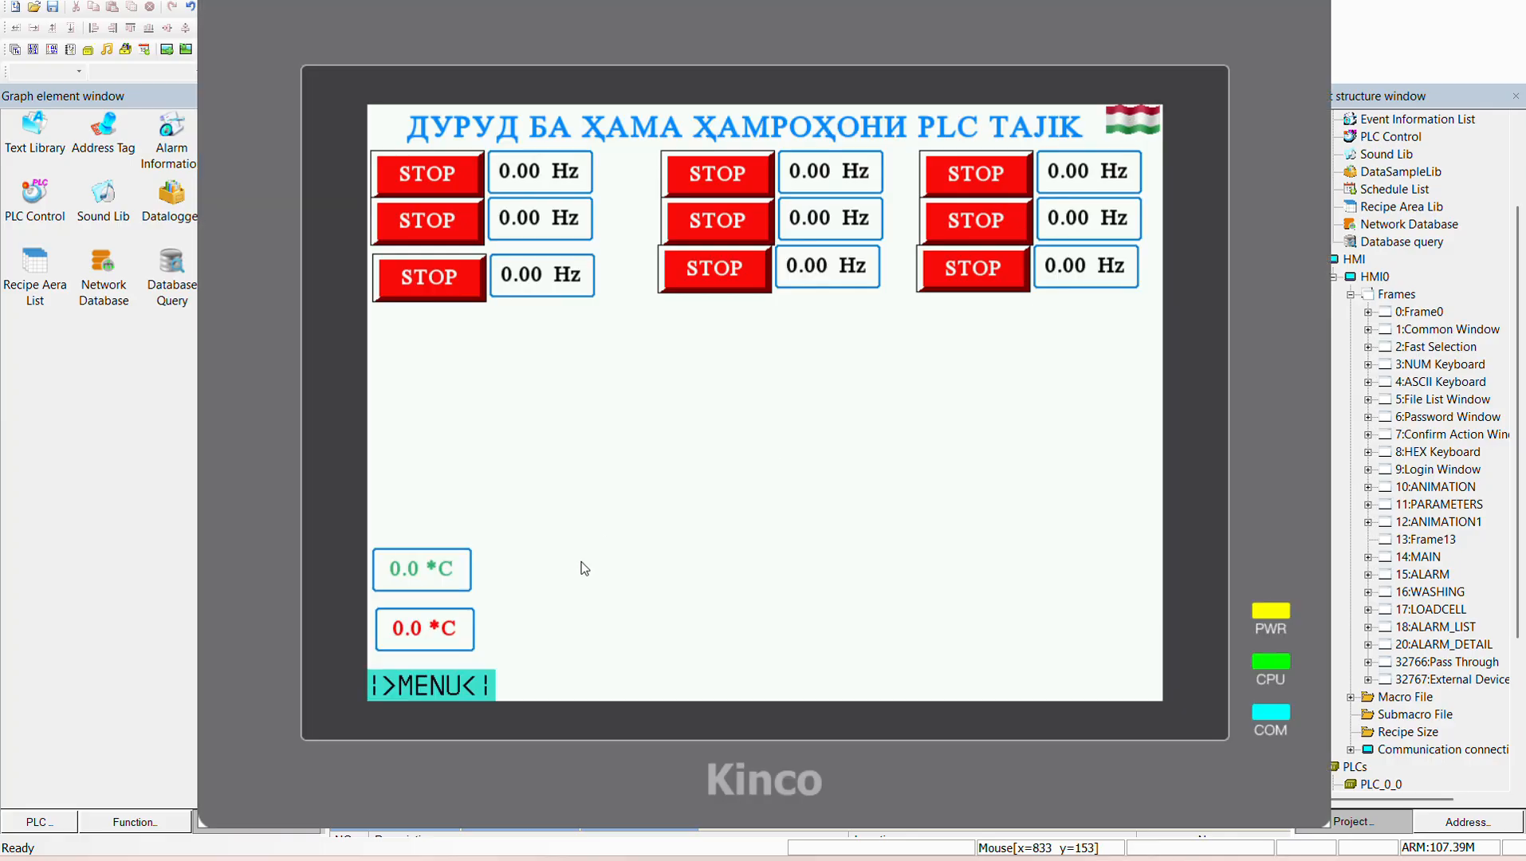
left_click(483, 680)
left_click(422, 448)
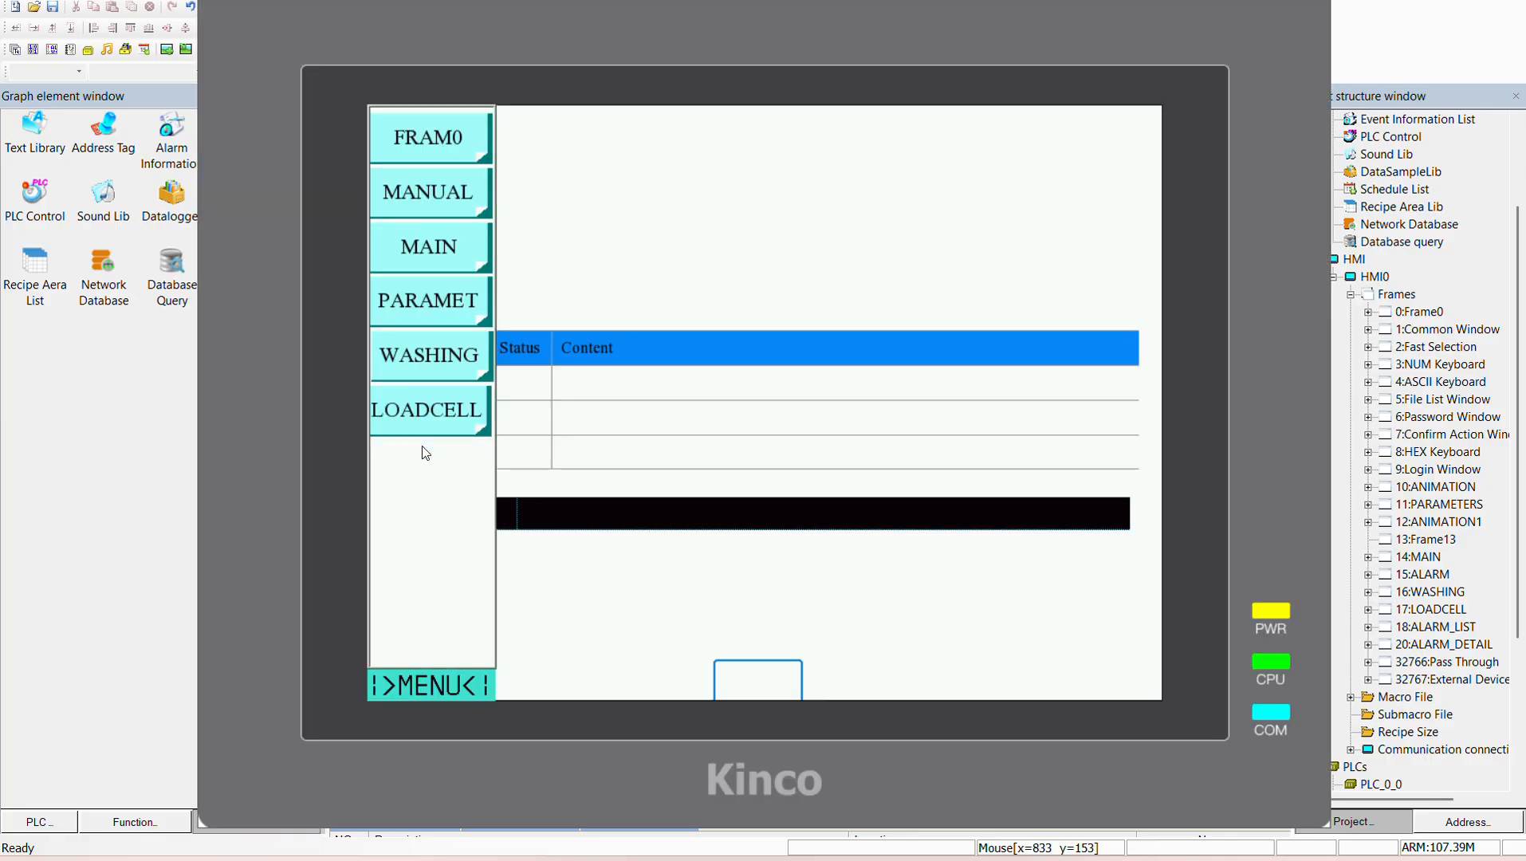
Step: Hide the page menu, trigger ALM20, select its alarm entry to show the pop-up window, and move the pop-up clear of the upper edge
left_click(464, 686)
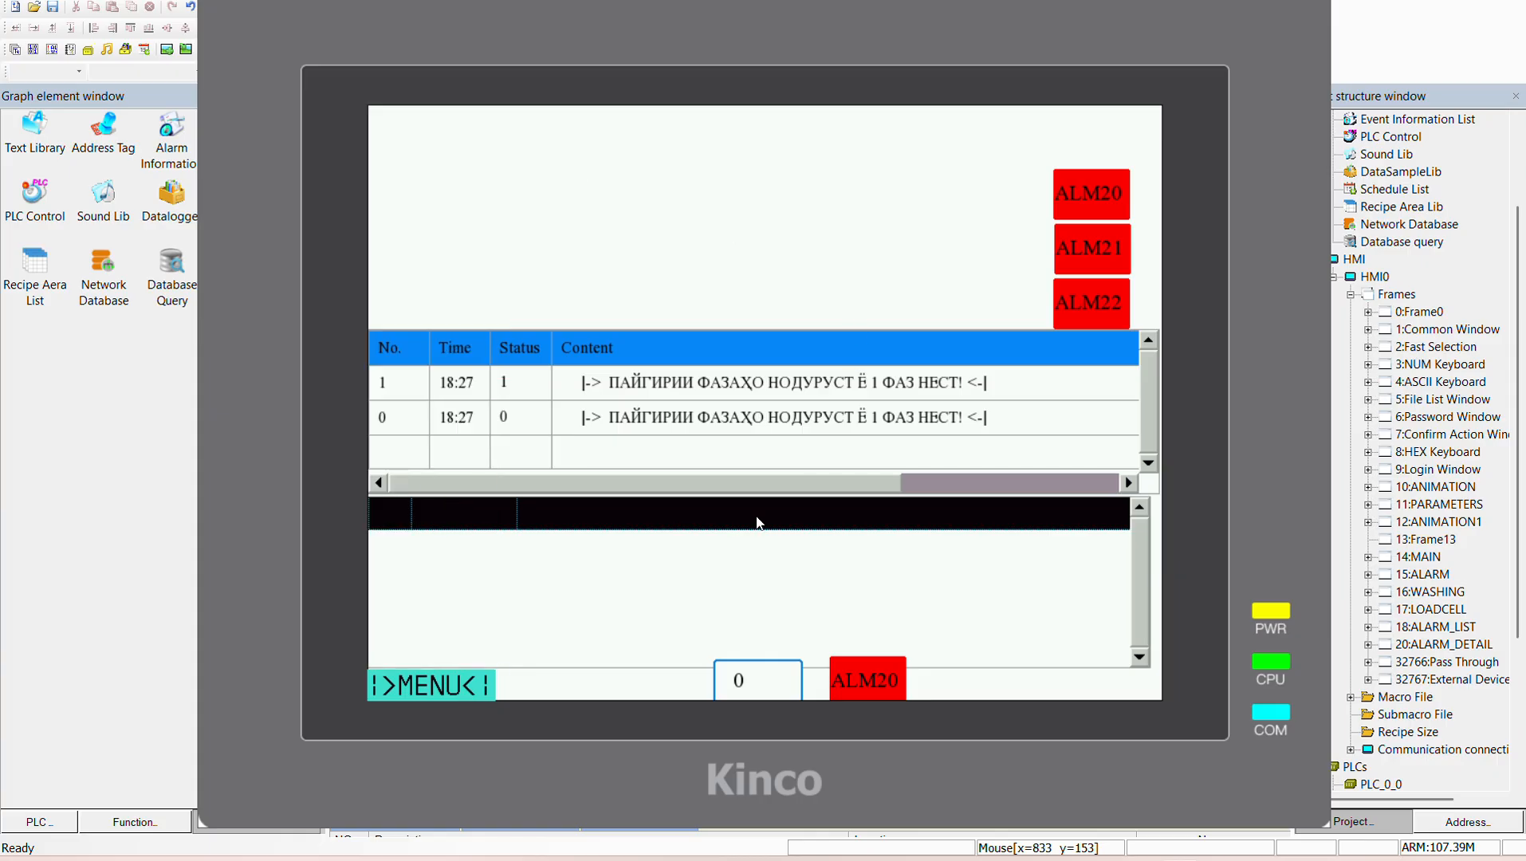
left_click(1105, 195)
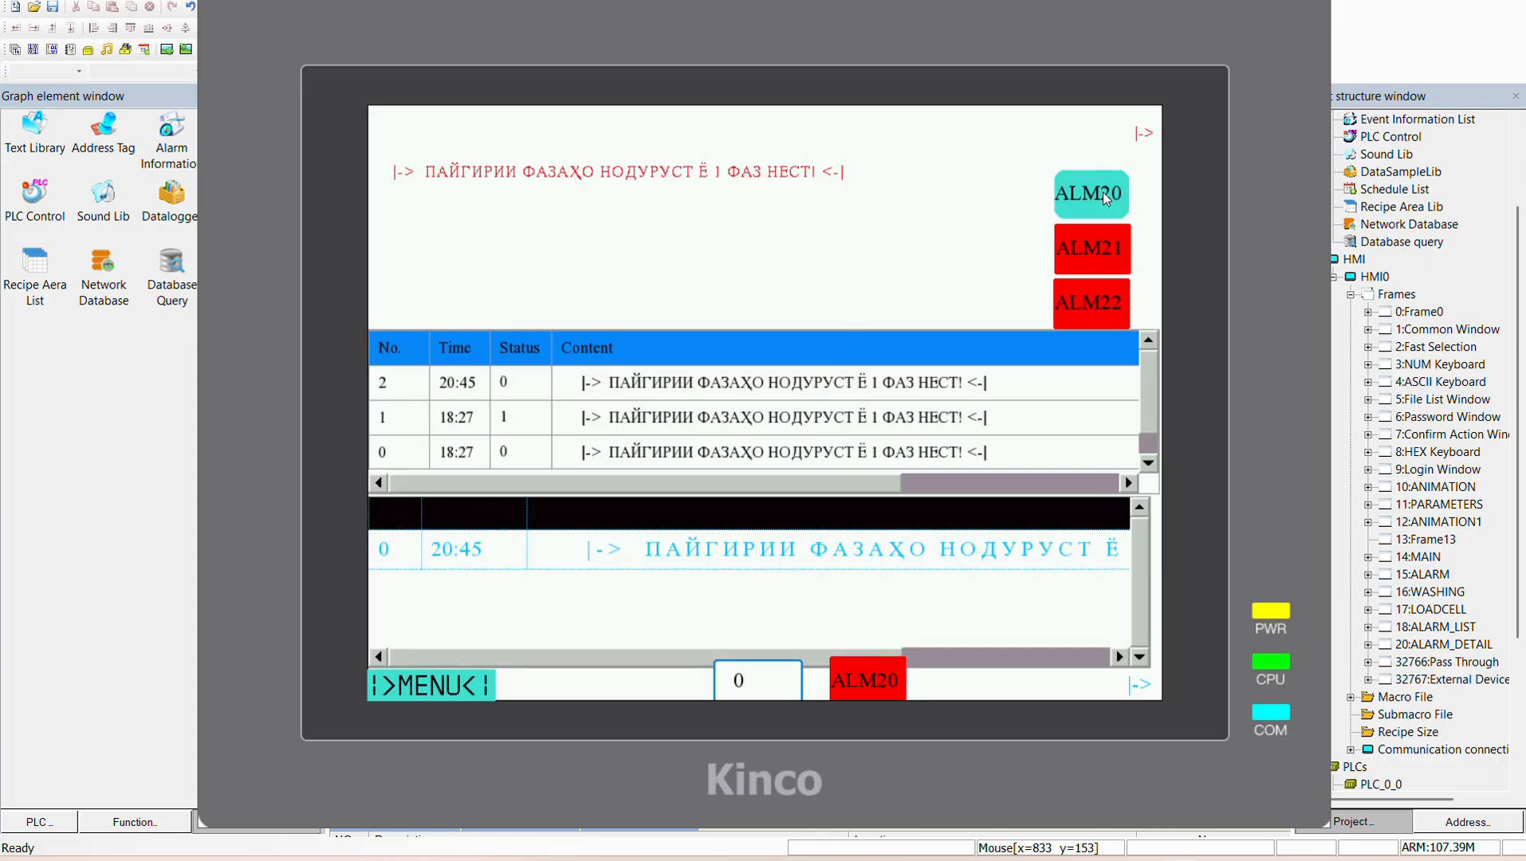
left_click(758, 554)
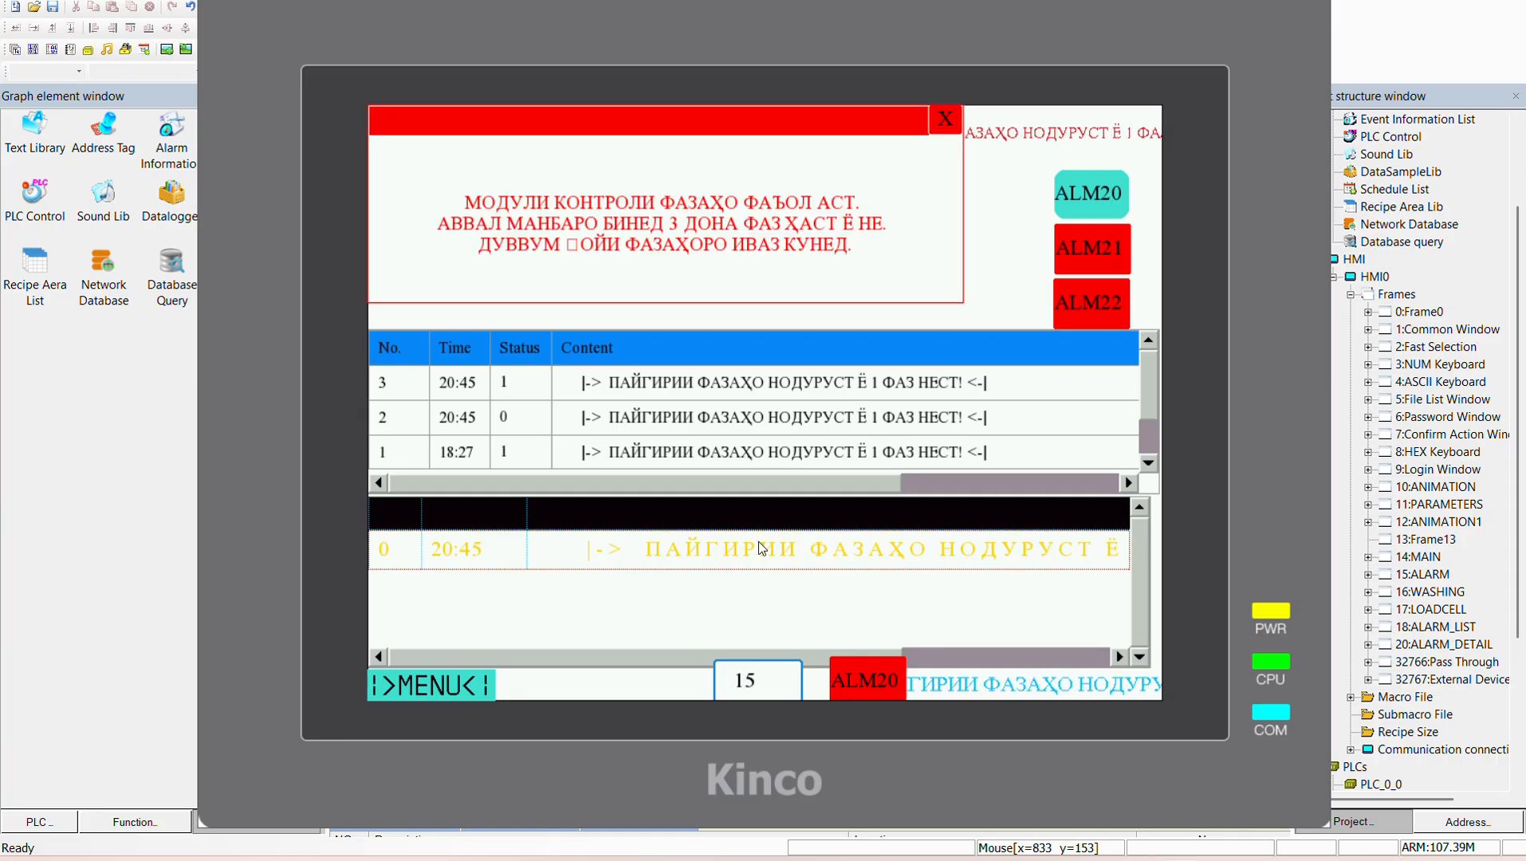
left_click_drag(660, 133, 691, 170)
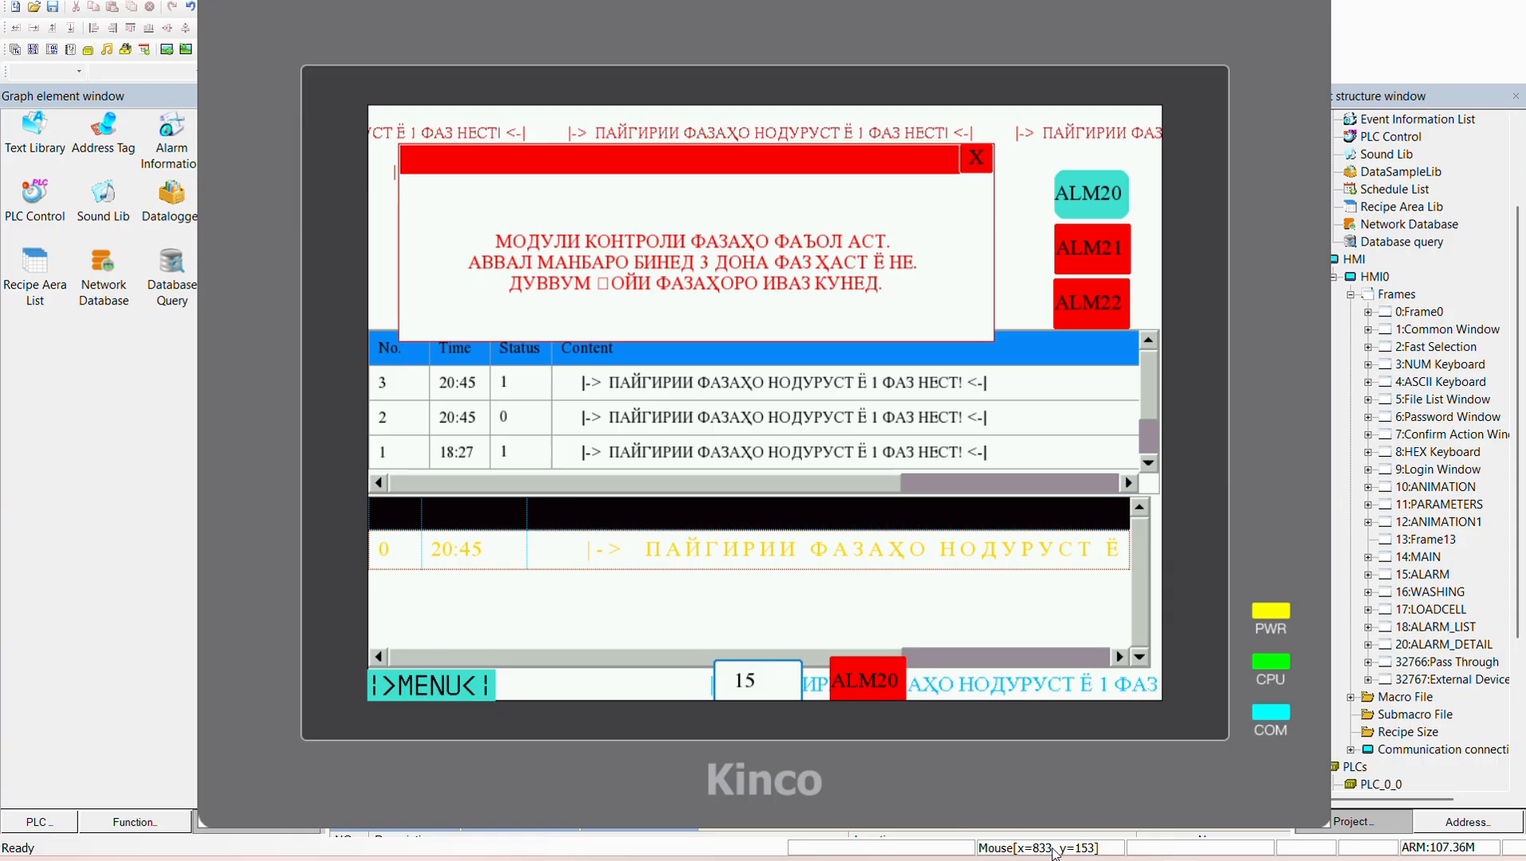
Step: Switch back to the EVENT frame project, open the event information list, and view the M0 event's basic attributes without changes
mouse_move(1047, 860)
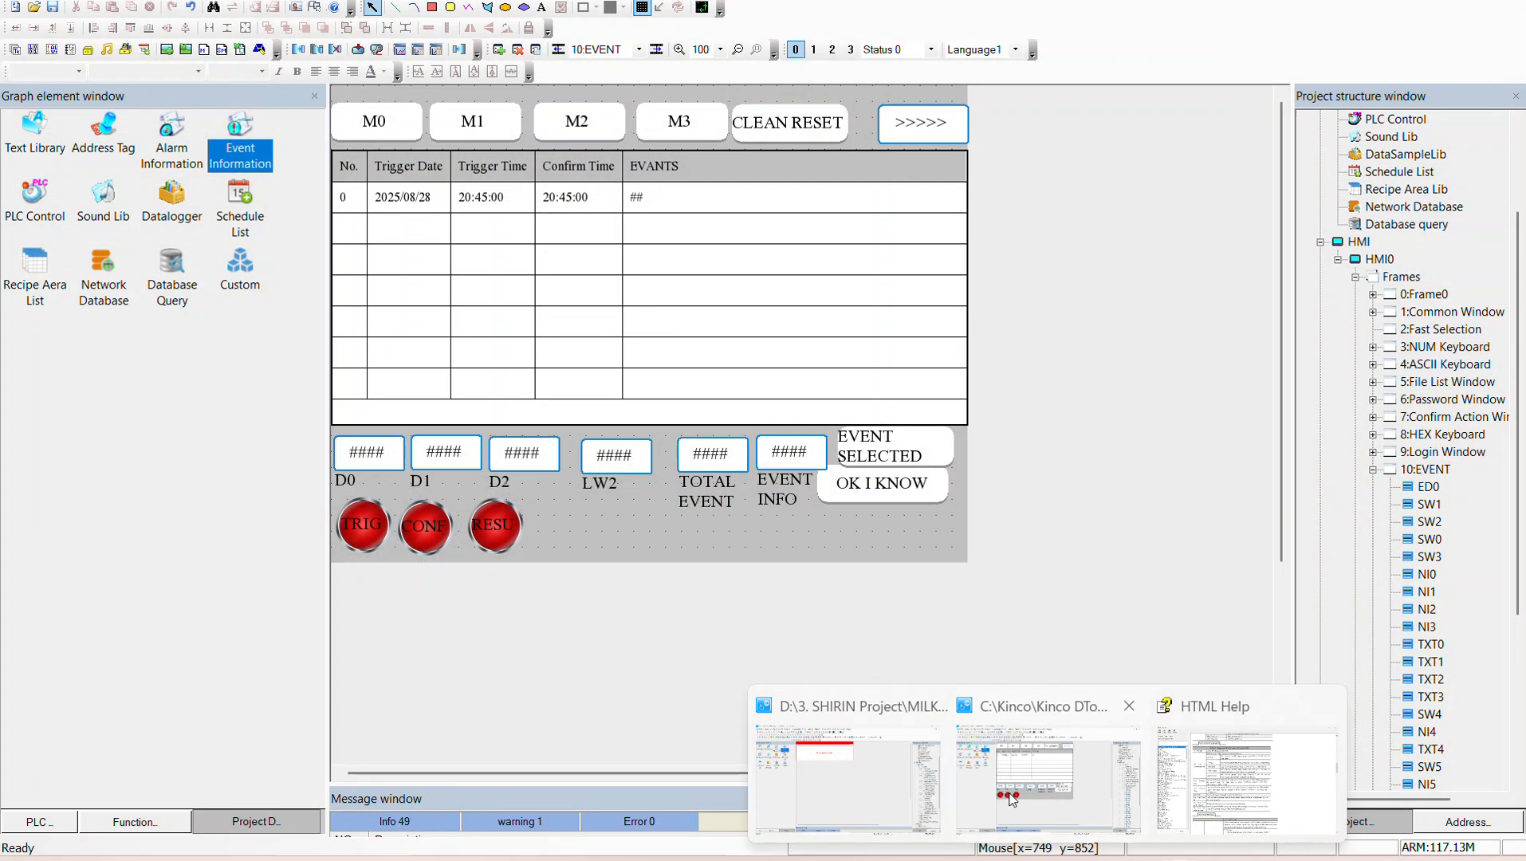
left_click(1037, 774)
double_click(251, 149)
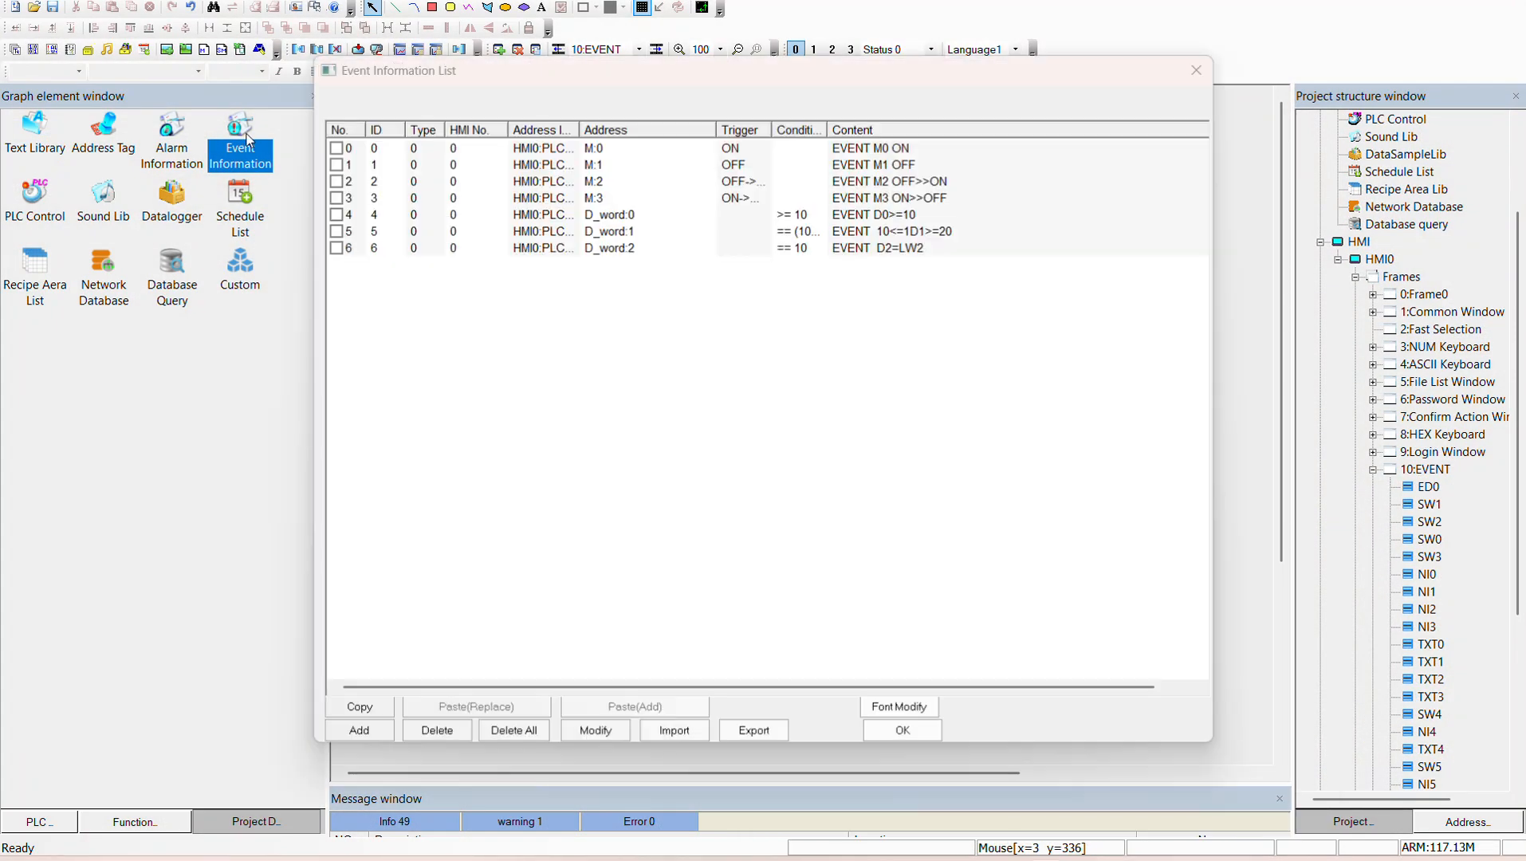
double_click(558, 150)
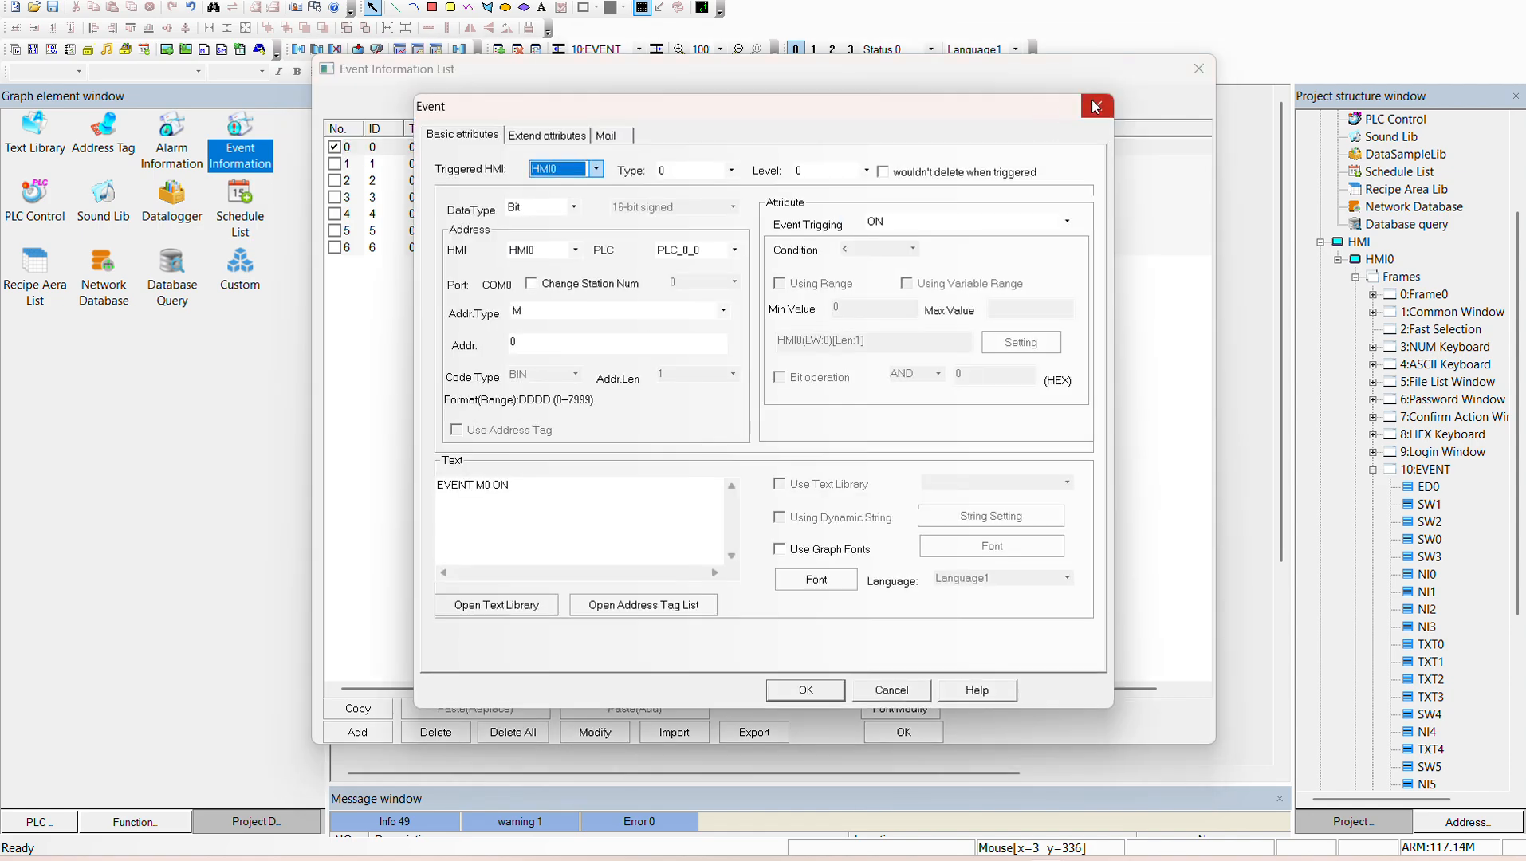
left_click(1095, 106)
Step: Open the M1 OFF event's extended attributes and move the dialog below the first events in the list
double_click(672, 165)
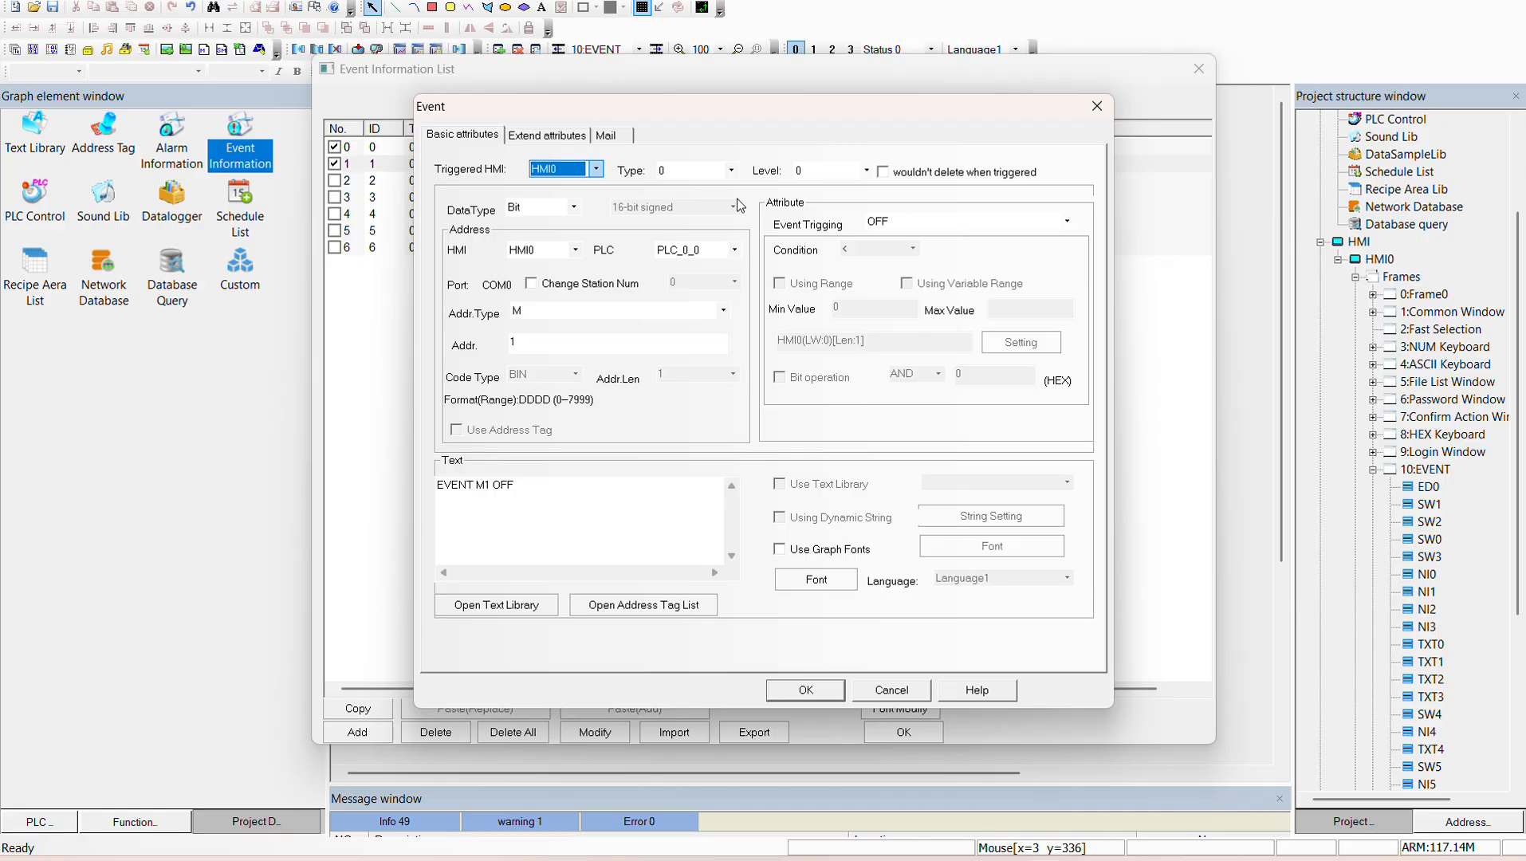
left_click(547, 135)
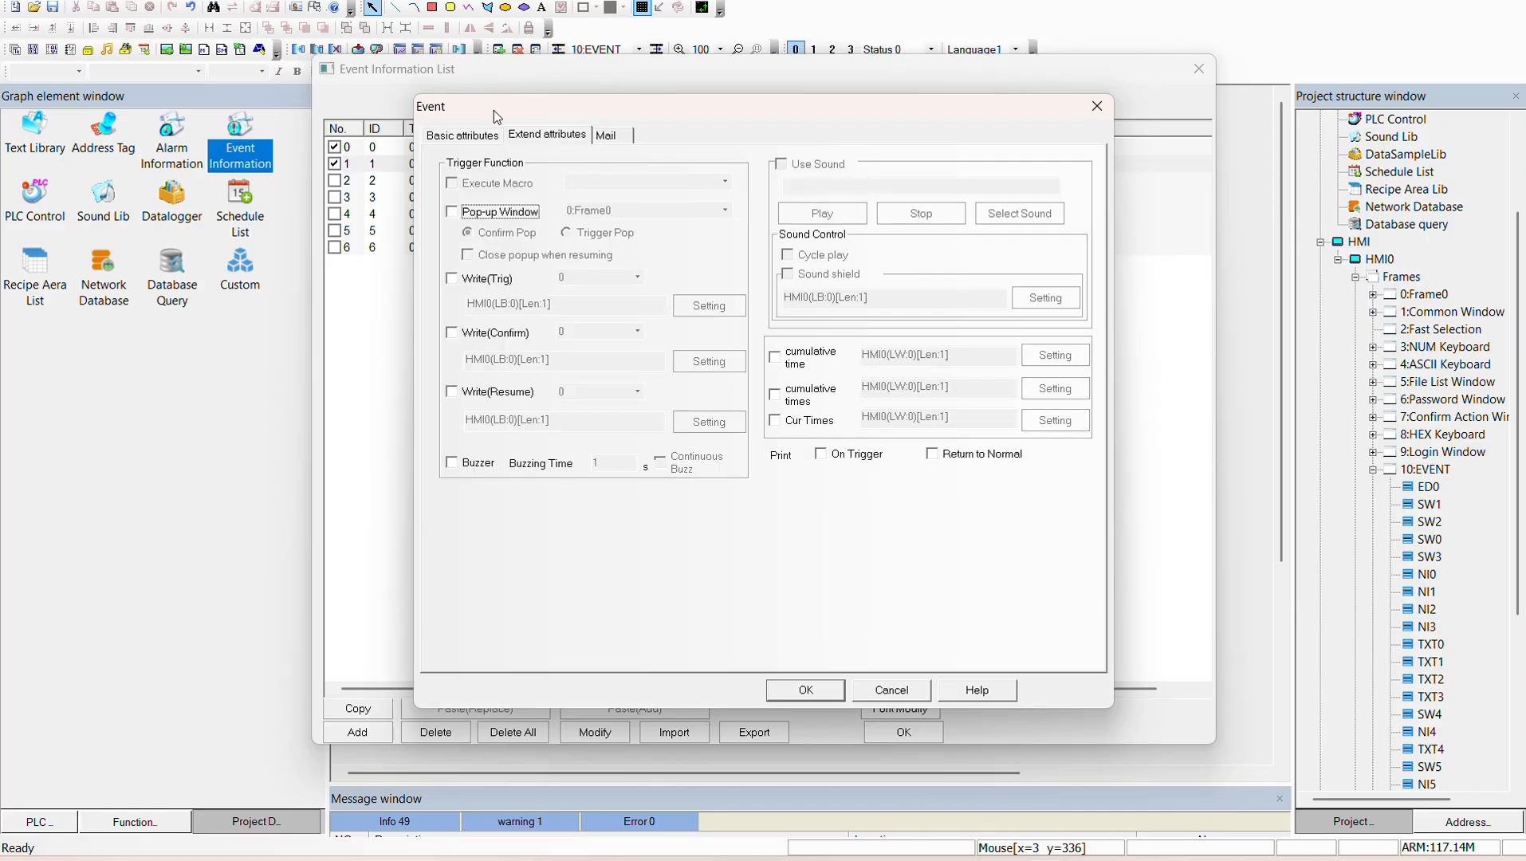
left_click_drag(494, 110, 496, 234)
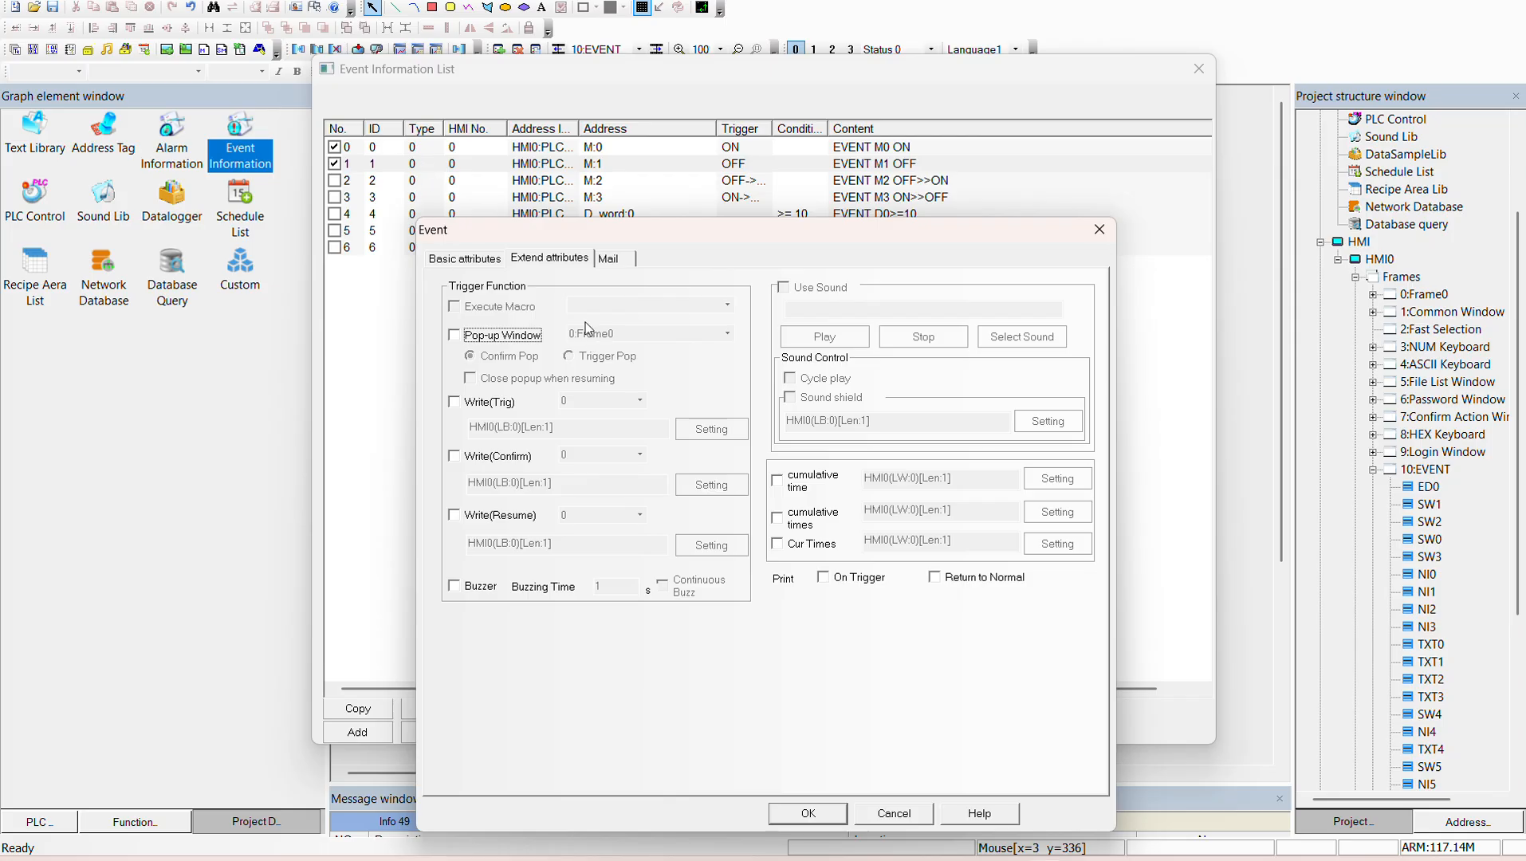